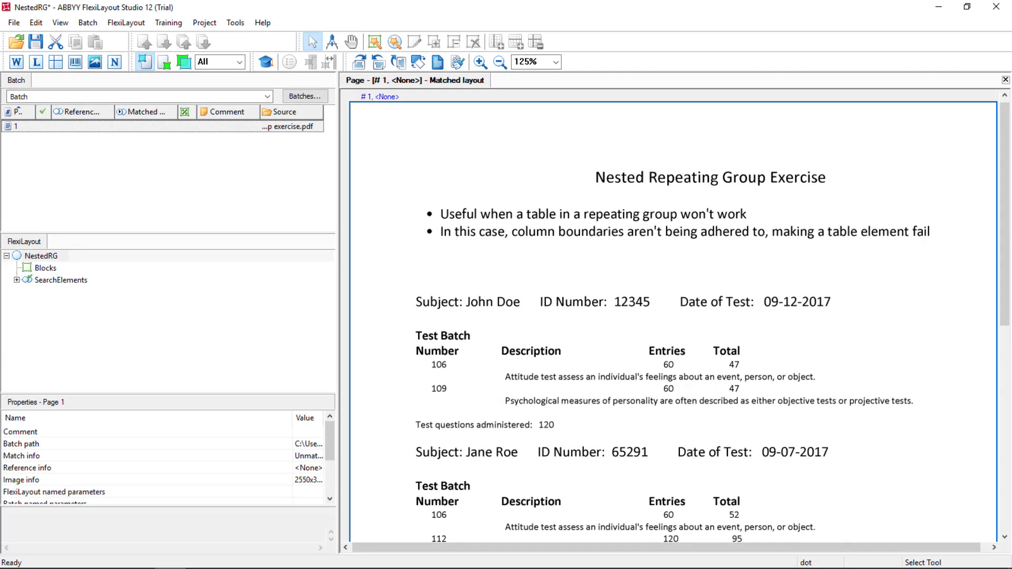
Expand the SearchElements group and disable its Footer element.
{"action": "double_click", "coordinate": [24, 280]}
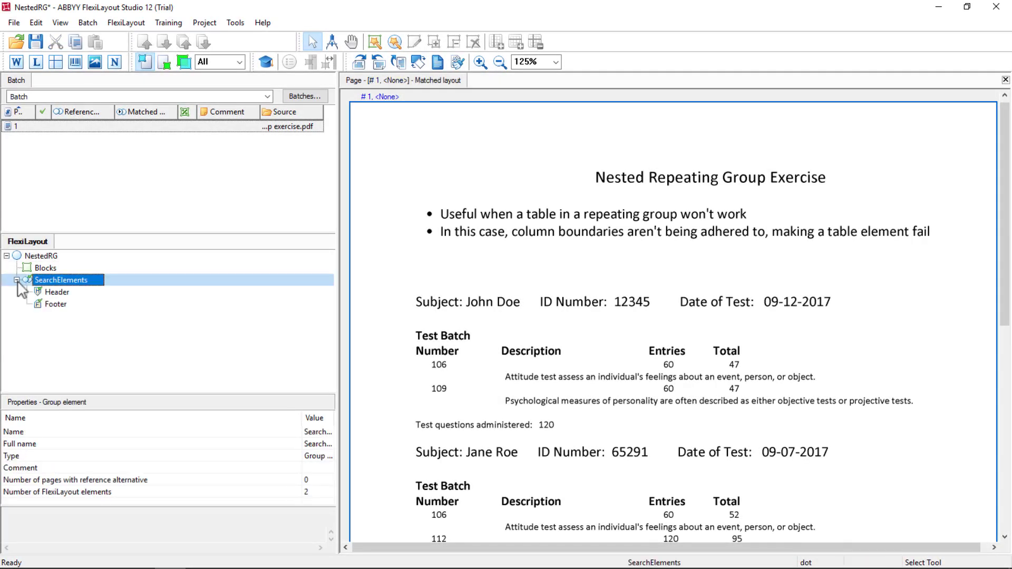
{"action": "left_click", "coordinate": [57, 306]}
{"action": "right_click", "coordinate": [57, 307]}
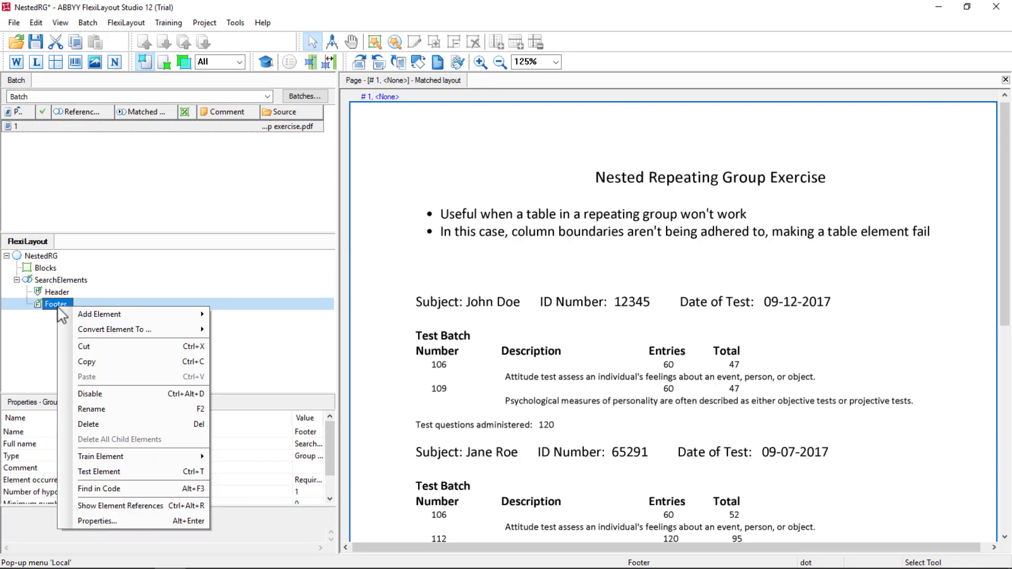
{"action": "left_click", "coordinate": [103, 394]}
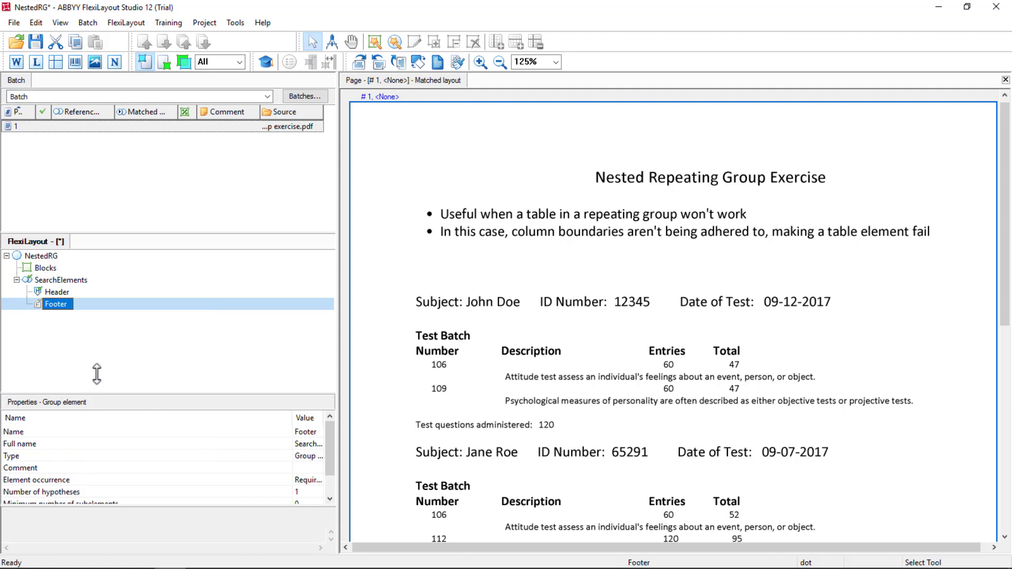
Add a Static Text element named kwFormId to the Header and make it a required element.
{"action": "left_click", "coordinate": [68, 295]}
{"action": "right_click", "coordinate": [68, 296]}
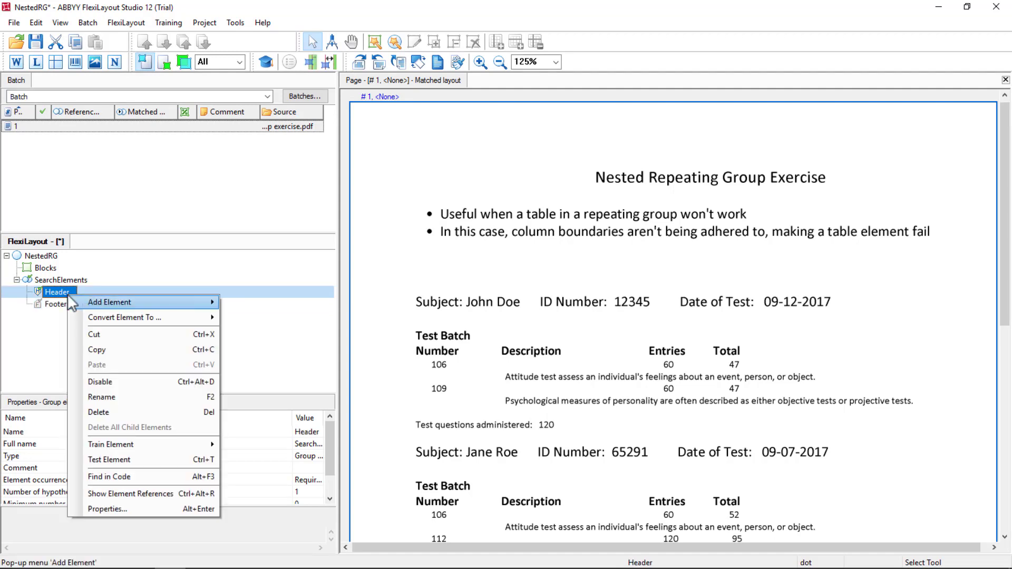
{"action": "mouse_move", "coordinate": [79, 302]}
{"action": "left_click", "coordinate": [262, 358]}
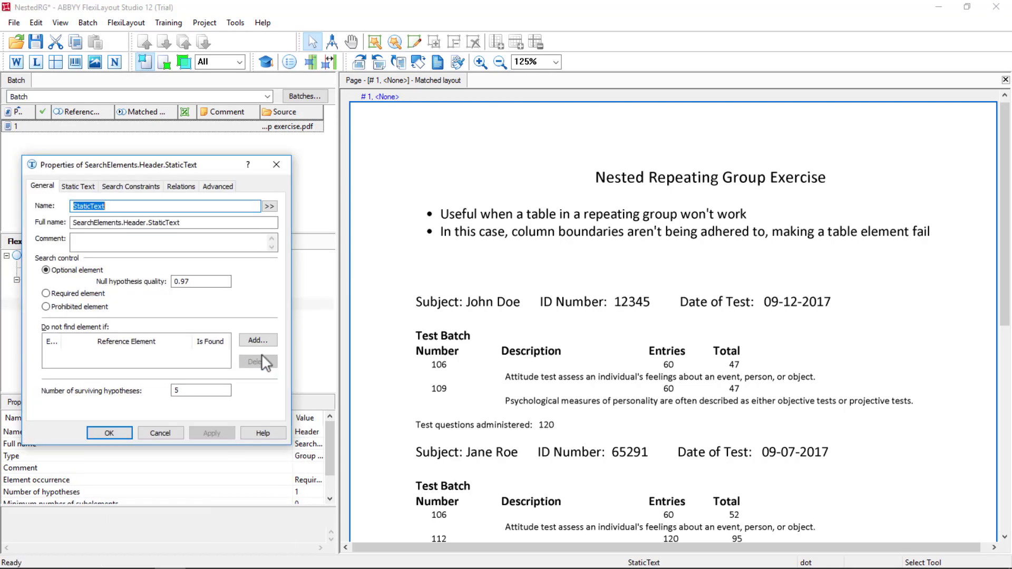
{"action": "type", "text": "kwFormId"}
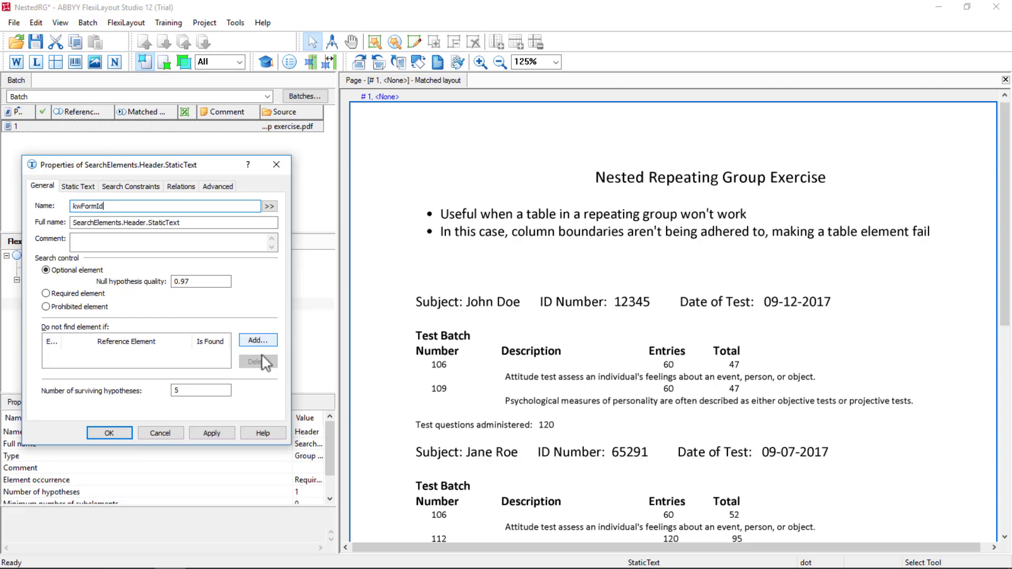
{"action": "left_click", "coordinate": [57, 297]}
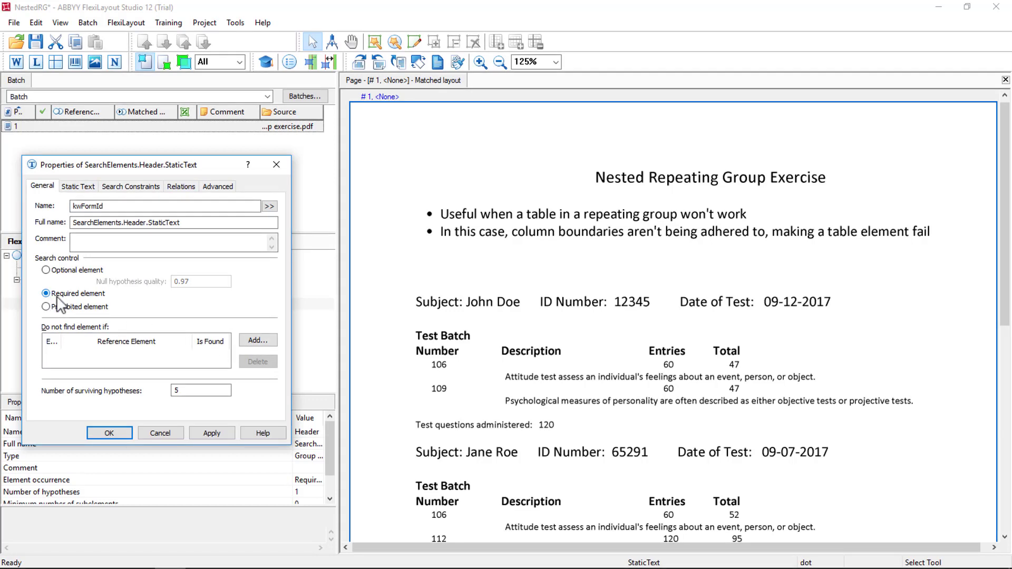
Set the static text's search text to "Nested Repeating Group Exercise", copied from the page title's recognized line, and save the element.
{"action": "left_click", "coordinate": [78, 187]}
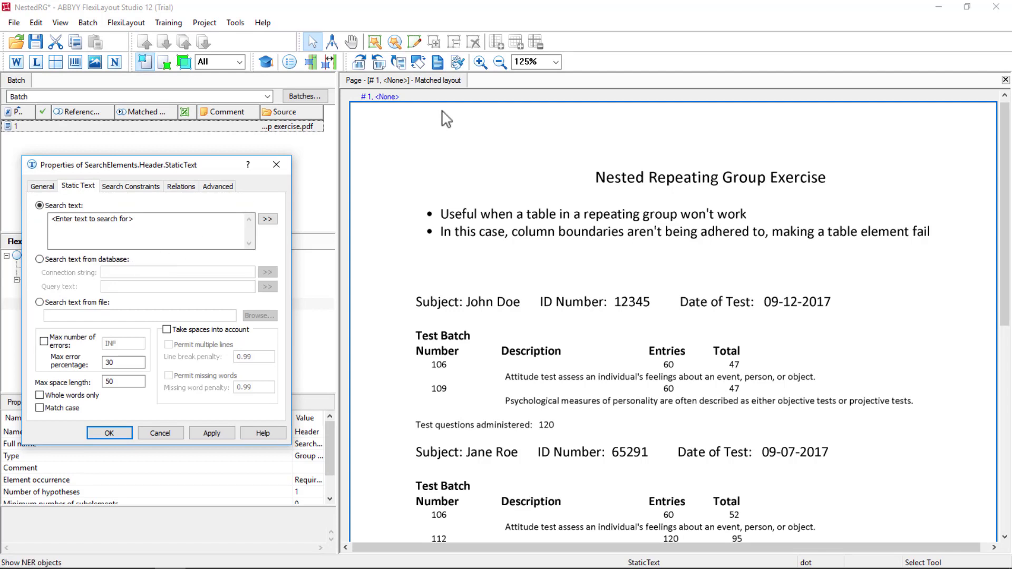
{"action": "left_click", "coordinate": [36, 62]}
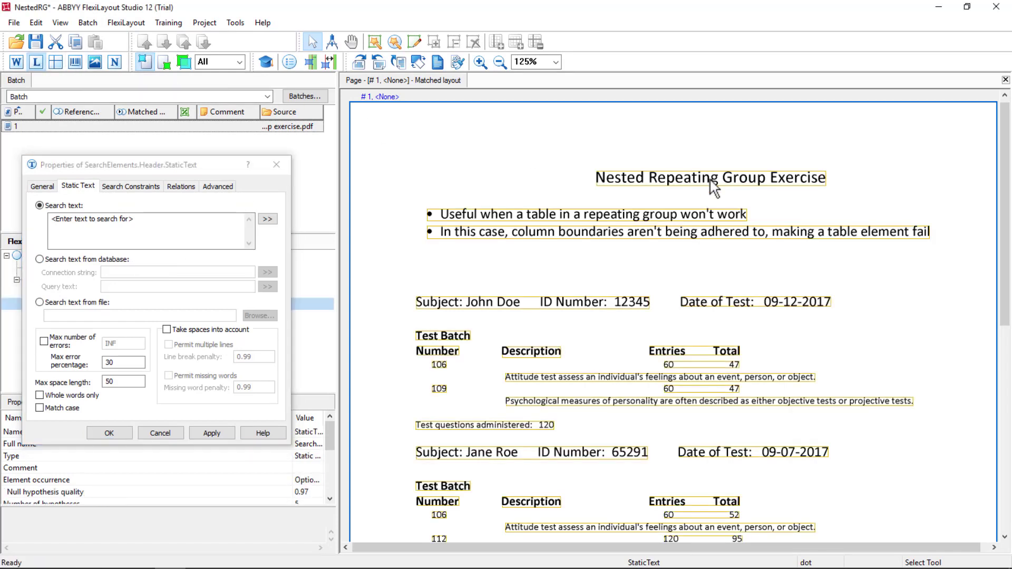
{"action": "left_click", "coordinate": [713, 181]}
{"action": "right_click", "coordinate": [713, 180]}
{"action": "left_click", "coordinate": [749, 188]}
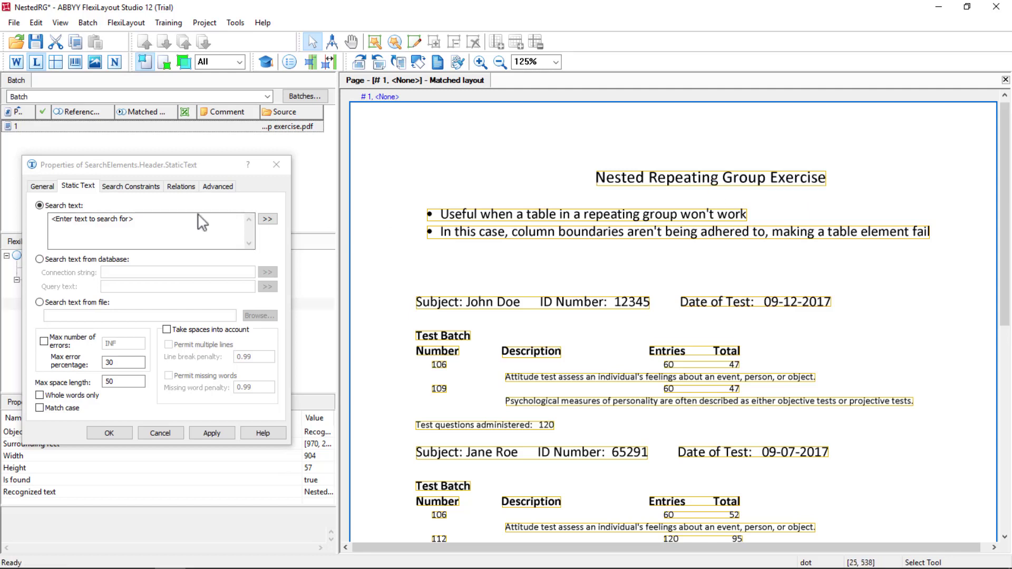
{"action": "left_click", "coordinate": [168, 216]}
{"action": "type", "text": "Nested Repeating Group Exercise"}
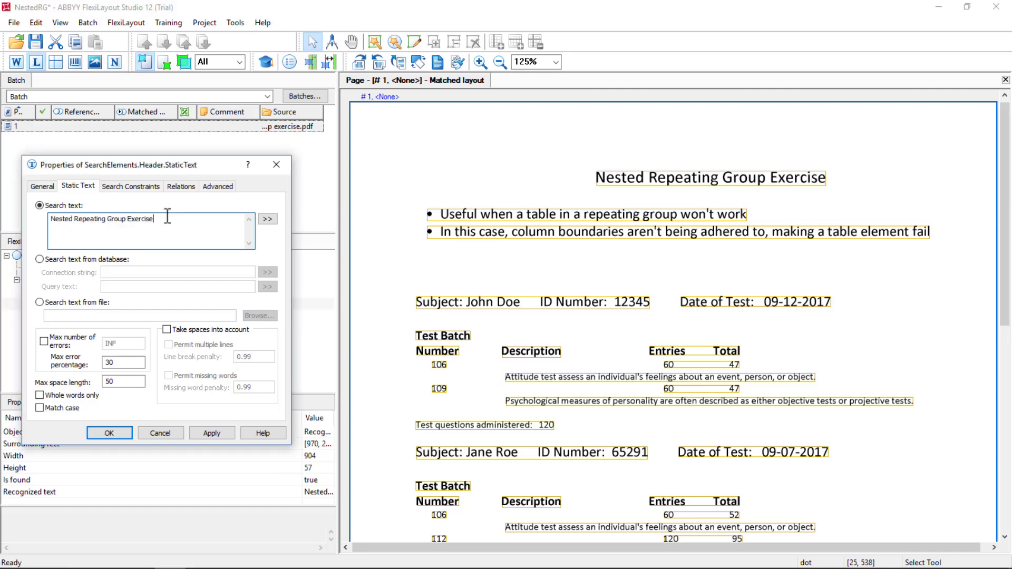
{"action": "left_click", "coordinate": [209, 434]}
{"action": "left_click", "coordinate": [109, 434]}
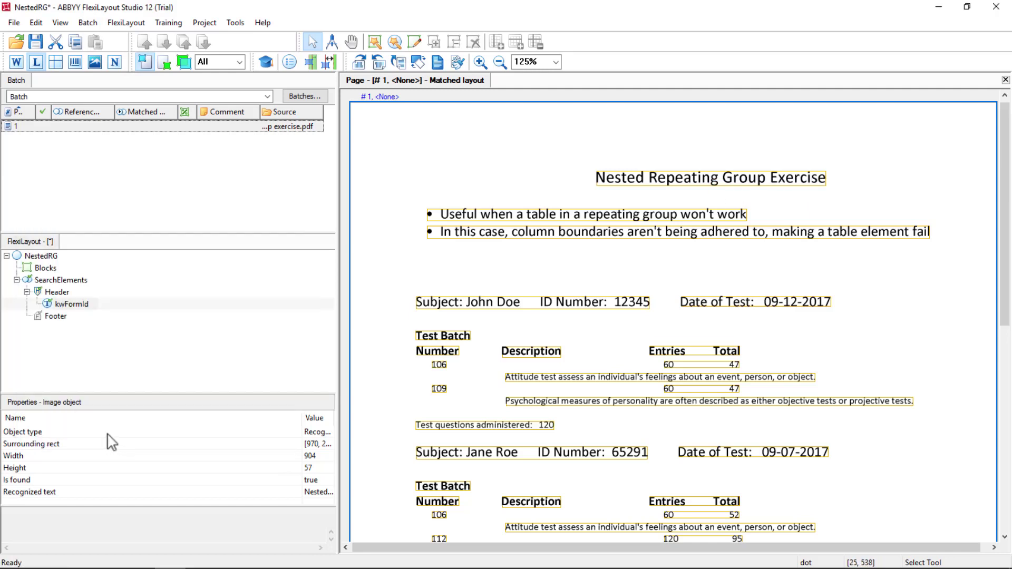
Match page 1 against the layout, select the Header hypothesis, and hide the recognized text lines.
{"action": "right_click", "coordinate": [59, 129]}
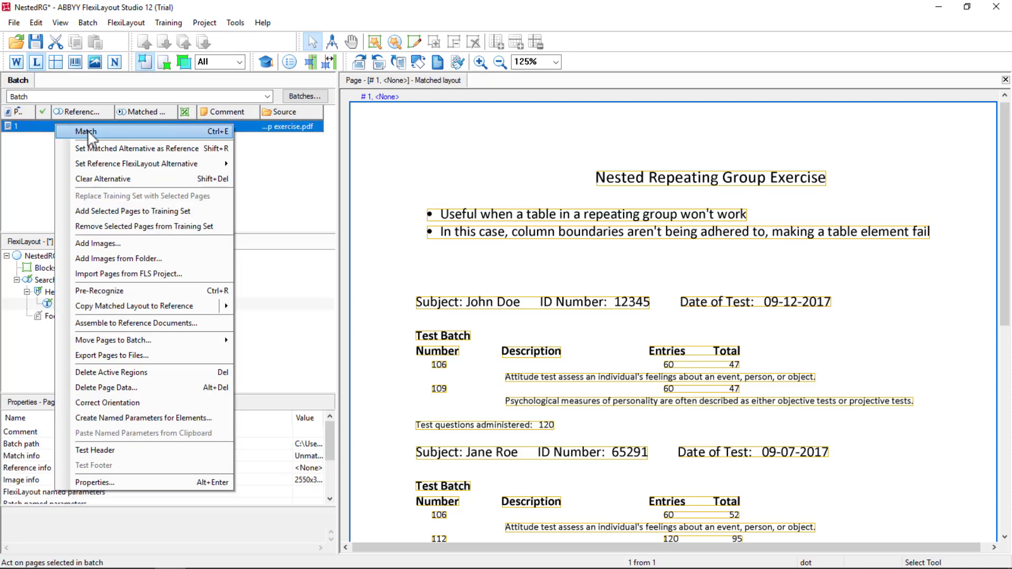
{"action": "left_click", "coordinate": [87, 131]}
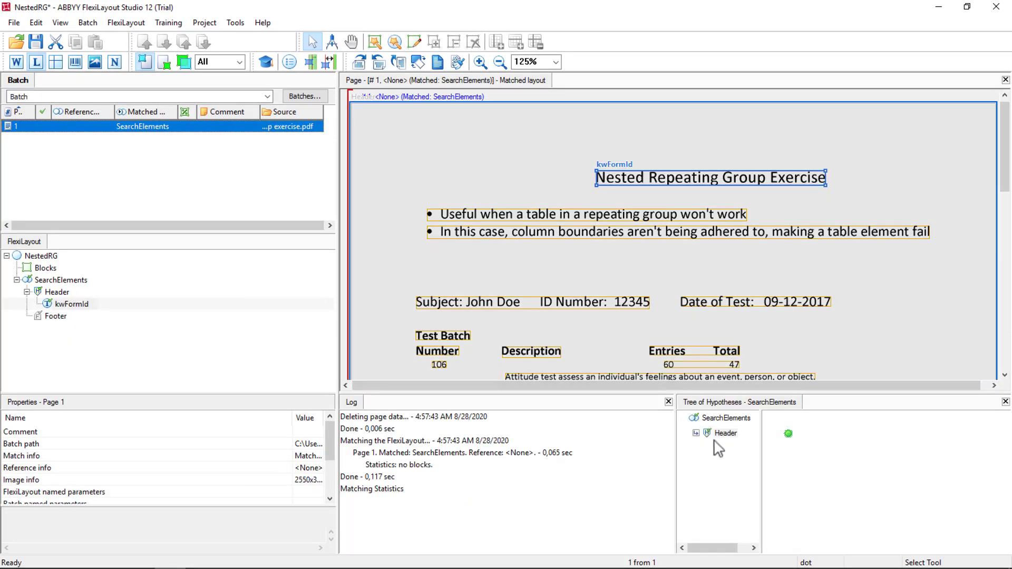
{"action": "left_click", "coordinate": [788, 433]}
{"action": "left_click", "coordinate": [38, 61]}
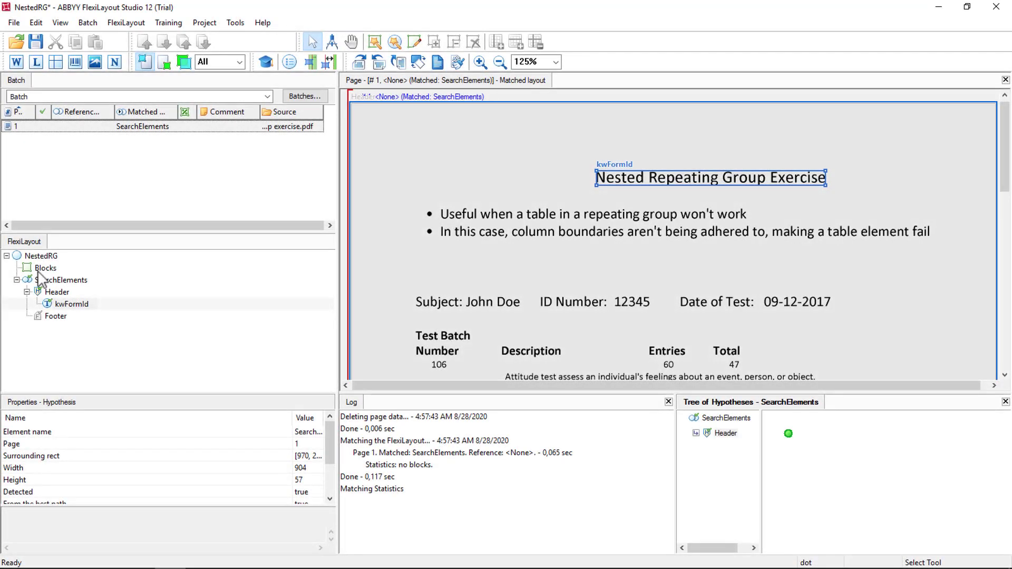
Add a Repeating Group element named RG1 to SearchElements.
{"action": "right_click", "coordinate": [36, 280]}
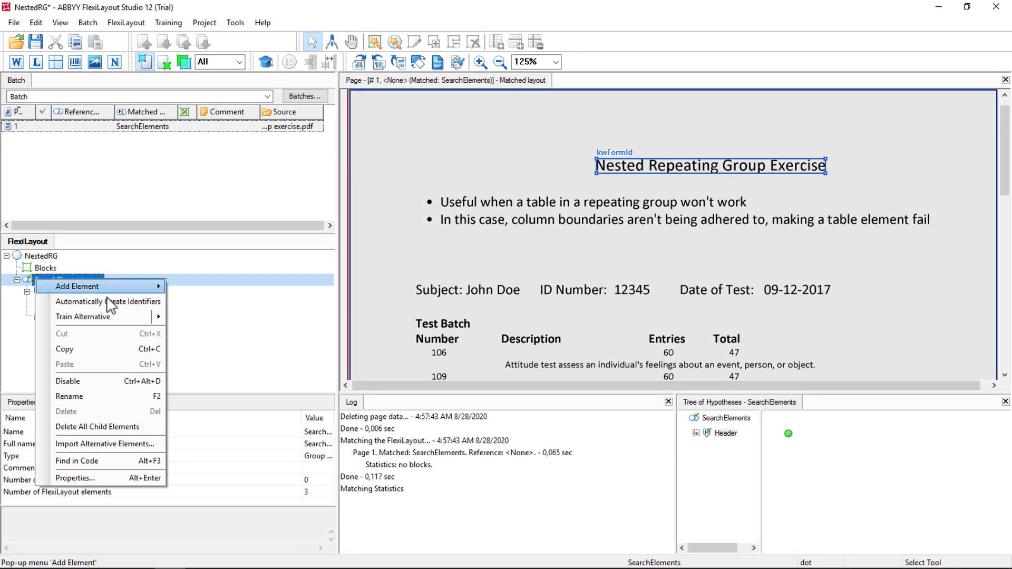
{"action": "mouse_move", "coordinate": [84, 285]}
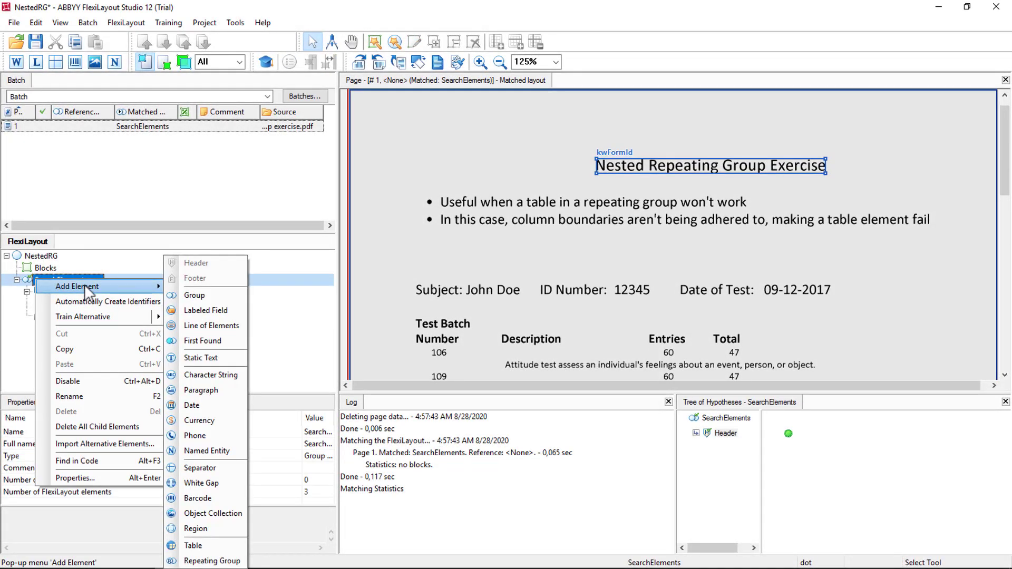
{"action": "left_click", "coordinate": [205, 561]}
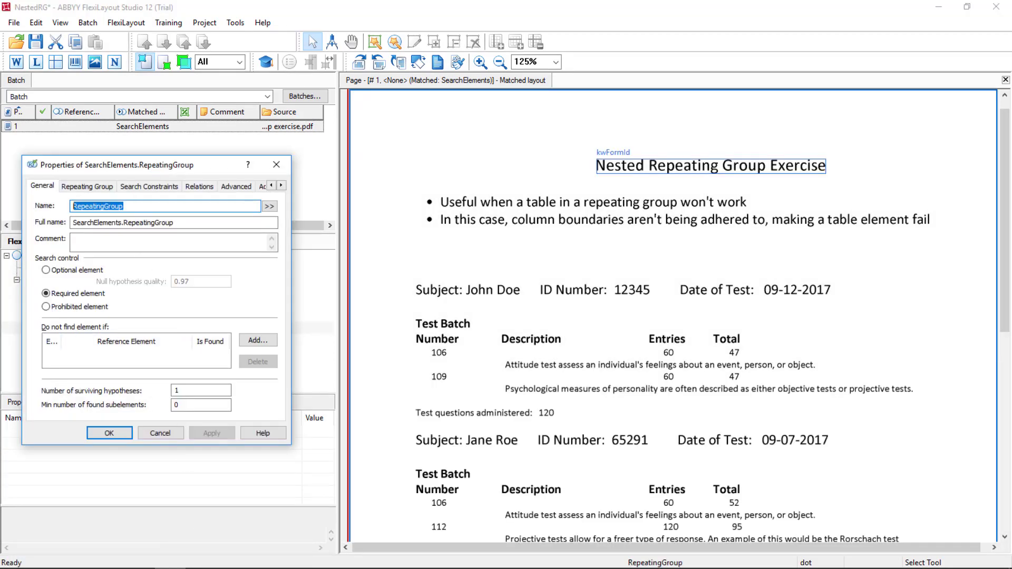
{"action": "type", "text": "RG1"}
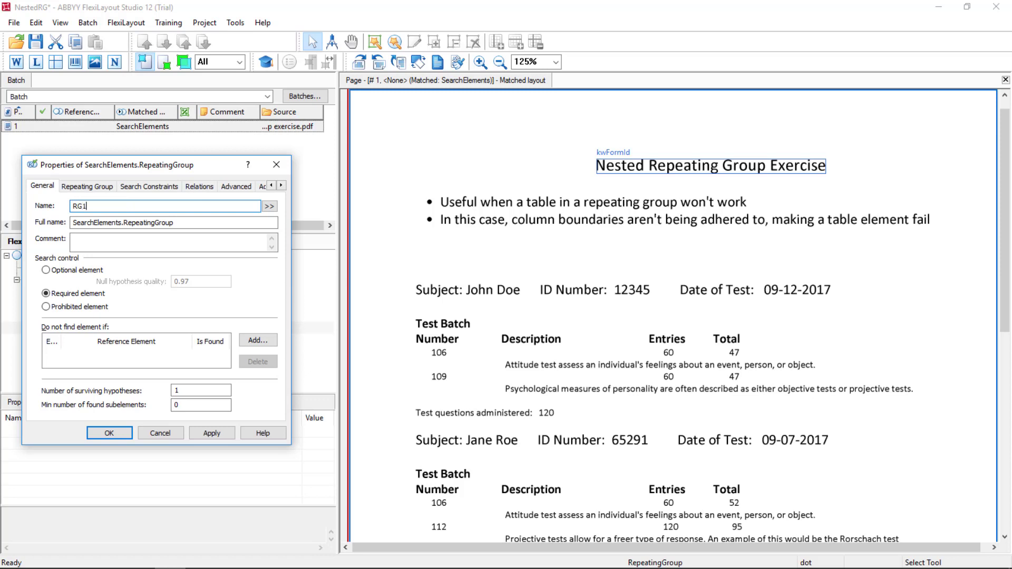
Start a new relation for the repeating group, using its own LastFound instance as the reference element.
{"action": "left_click", "coordinate": [195, 190]}
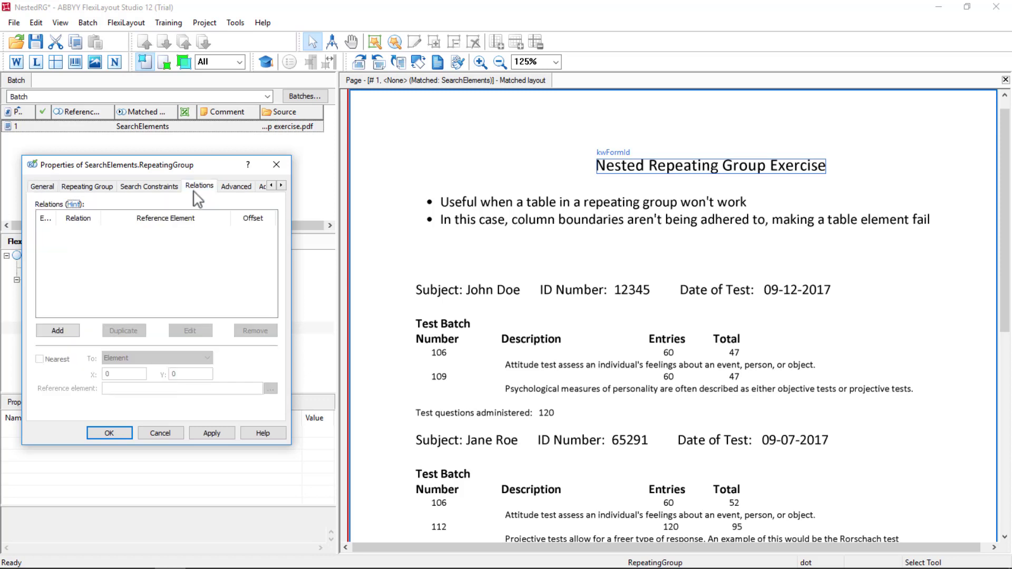
{"action": "left_click", "coordinate": [69, 333]}
{"action": "left_click", "coordinate": [221, 250]}
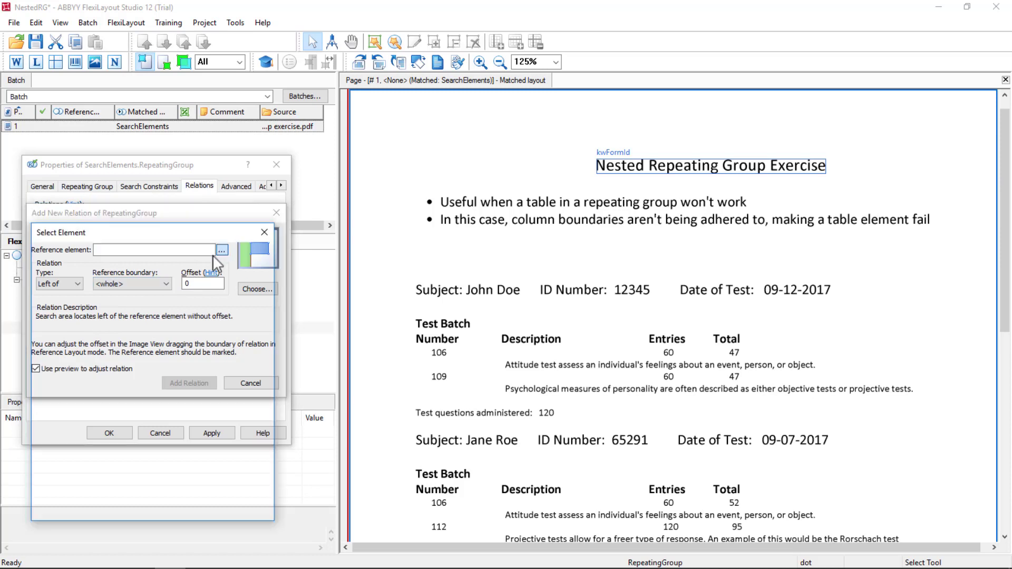
{"action": "left_click", "coordinate": [90, 323]}
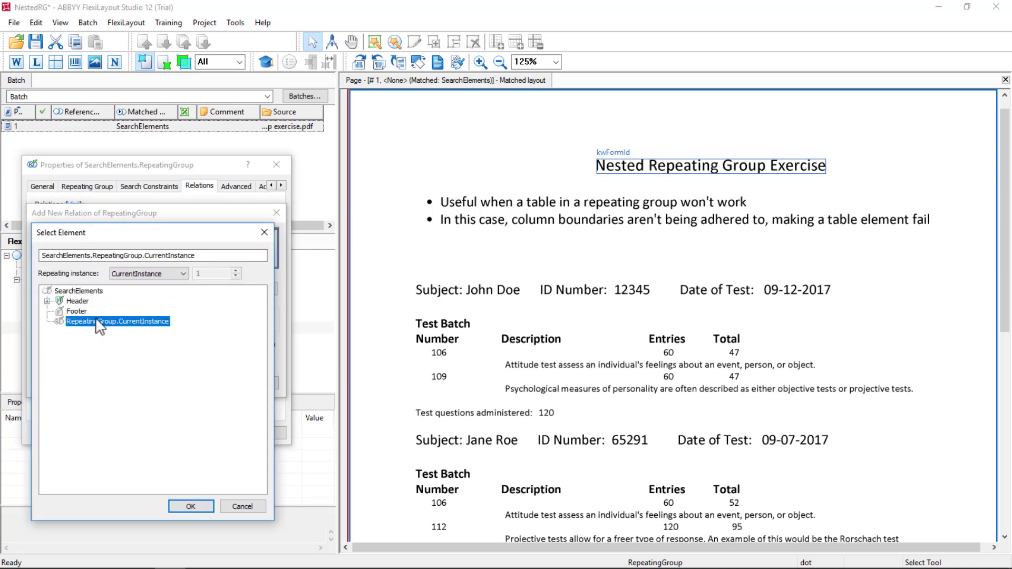
{"action": "left_click", "coordinate": [146, 278]}
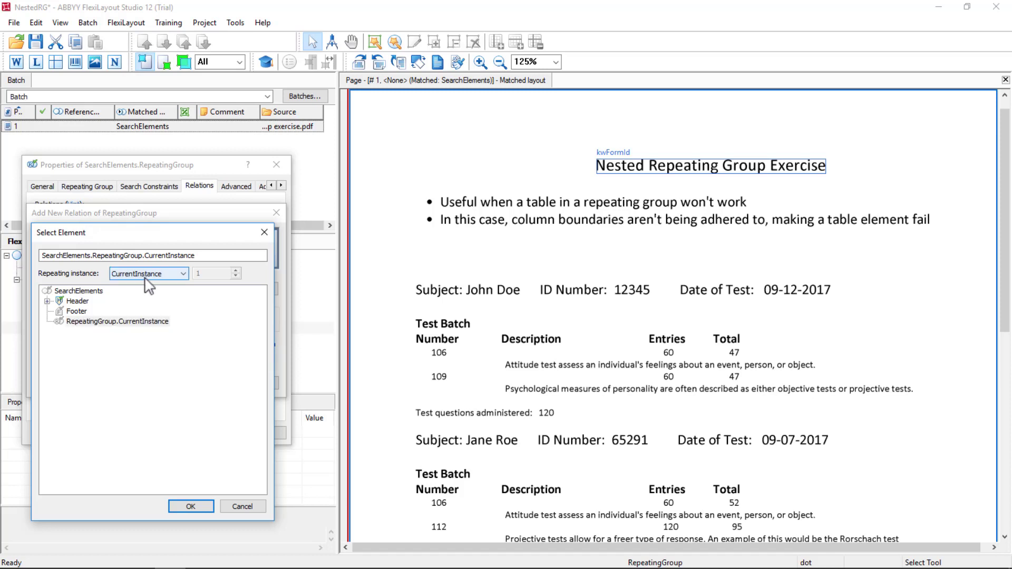
{"action": "left_click", "coordinate": [146, 277]}
{"action": "left_click", "coordinate": [128, 294]}
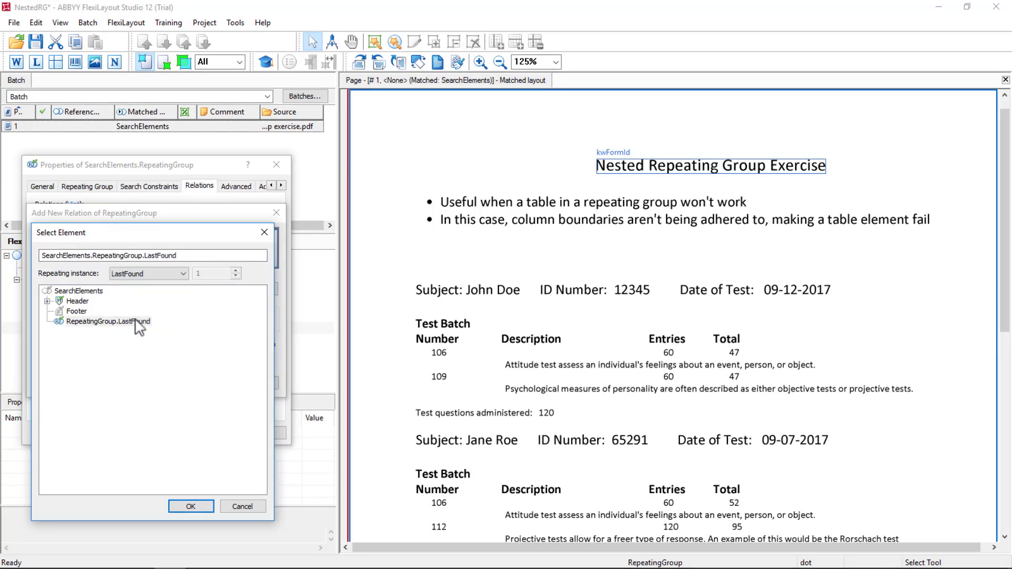
{"action": "left_click", "coordinate": [191, 507]}
Set the relation to Below the reference's Bottom boundary, add it, and save the repeating group.
{"action": "left_click", "coordinate": [59, 283]}
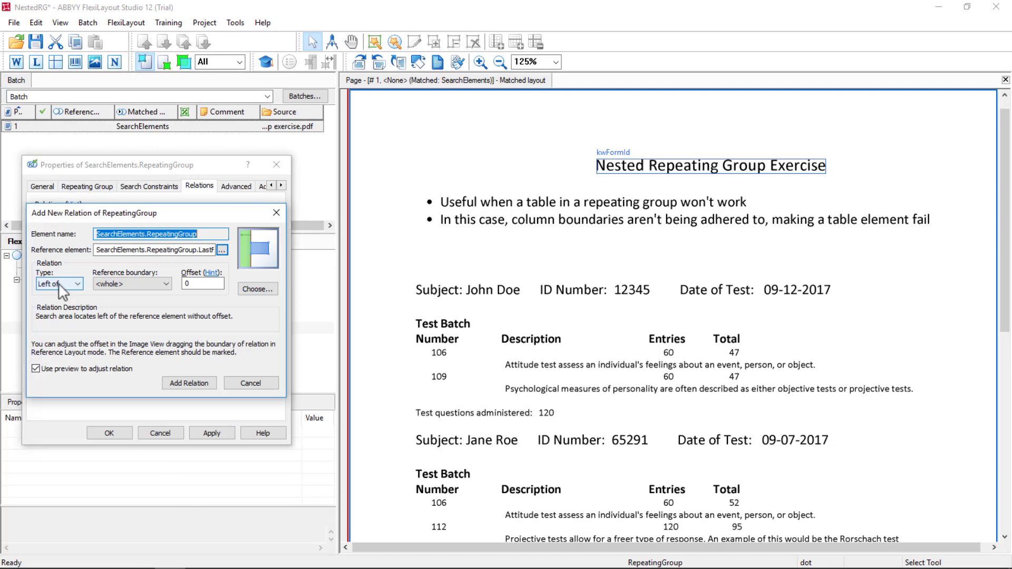
{"action": "left_click", "coordinate": [47, 320]}
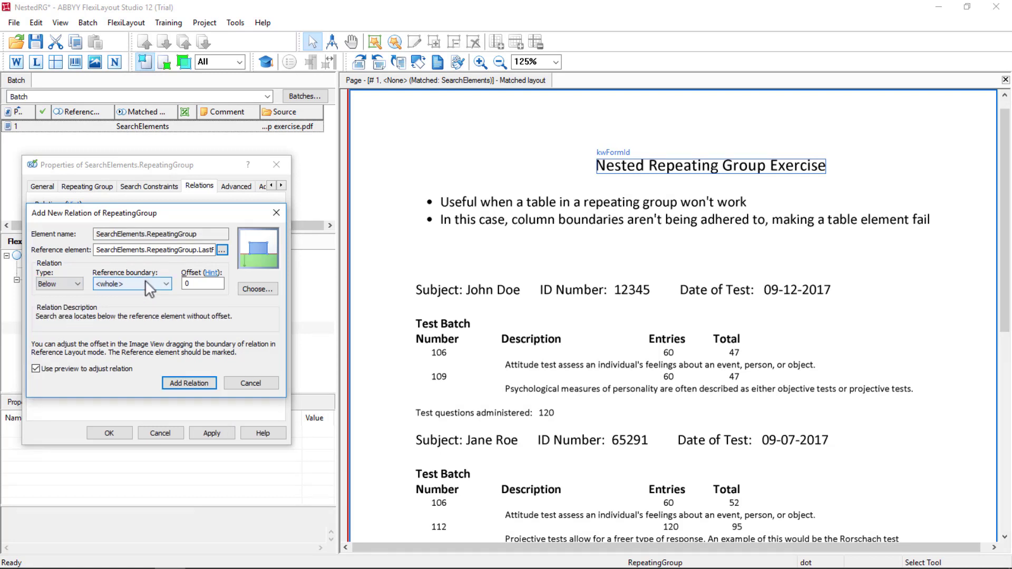
{"action": "left_click", "coordinate": [144, 284]}
{"action": "left_click", "coordinate": [118, 319]}
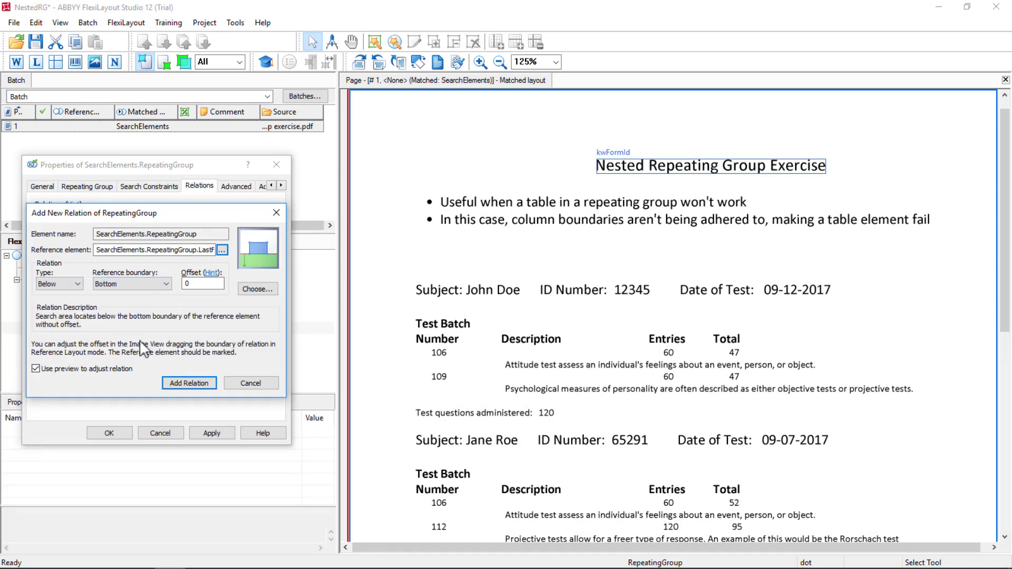
{"action": "left_click", "coordinate": [189, 383]}
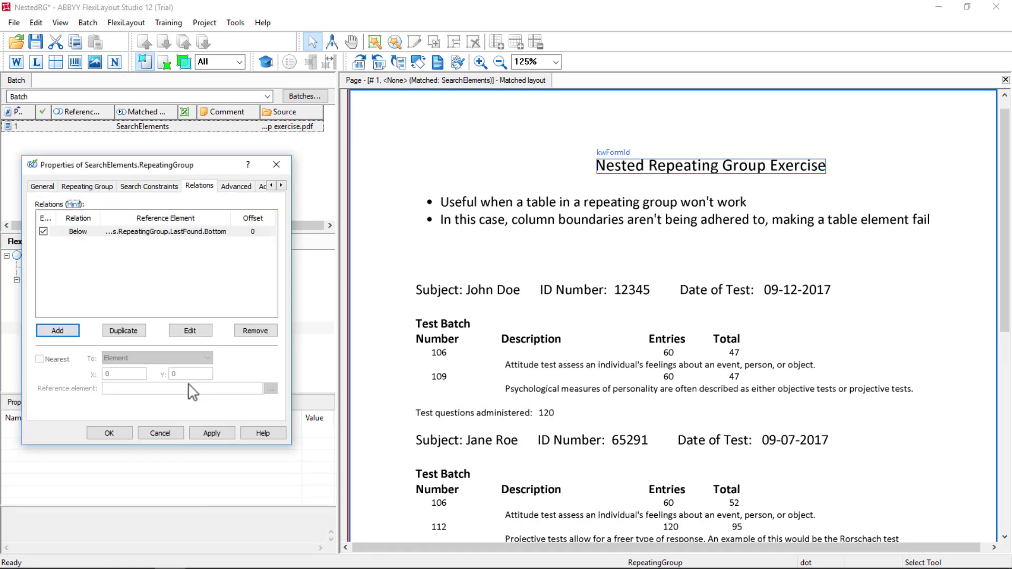
{"action": "left_click", "coordinate": [219, 433]}
{"action": "left_click", "coordinate": [102, 430]}
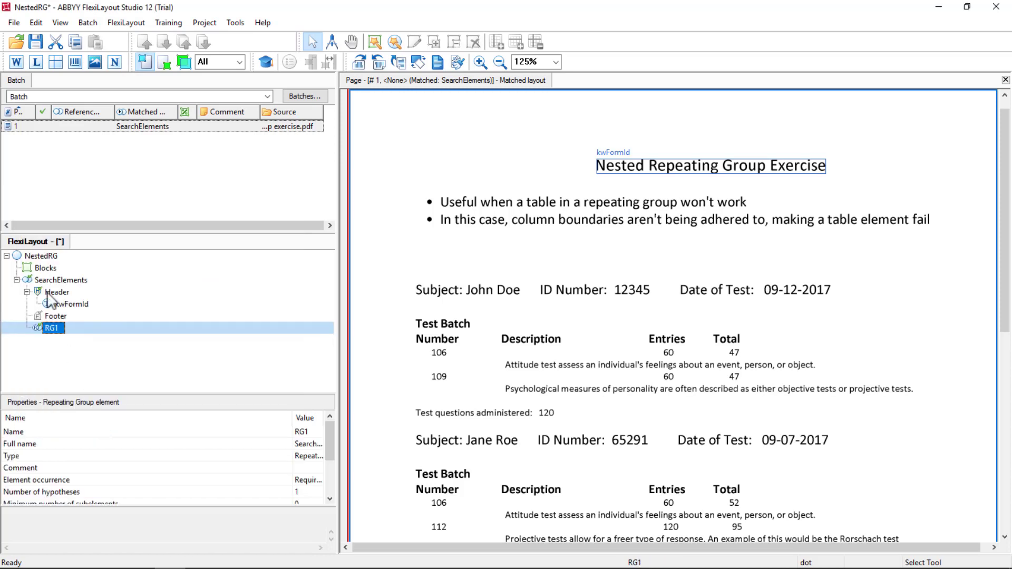
Add a Labeled Field element named Subject to RG1, with Subject as its label text.
{"action": "right_click", "coordinate": [52, 326]}
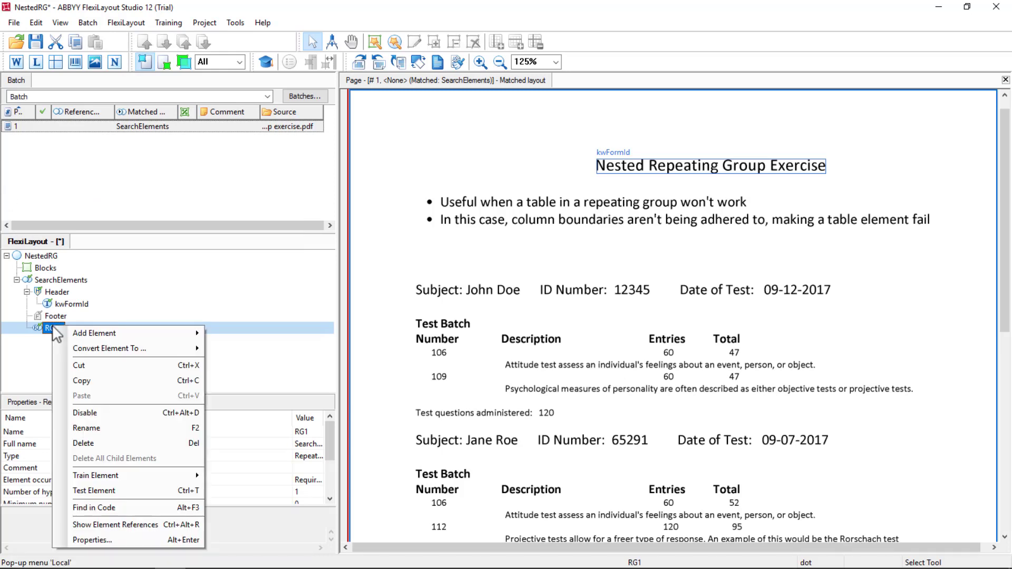
{"action": "mouse_move", "coordinate": [104, 333]}
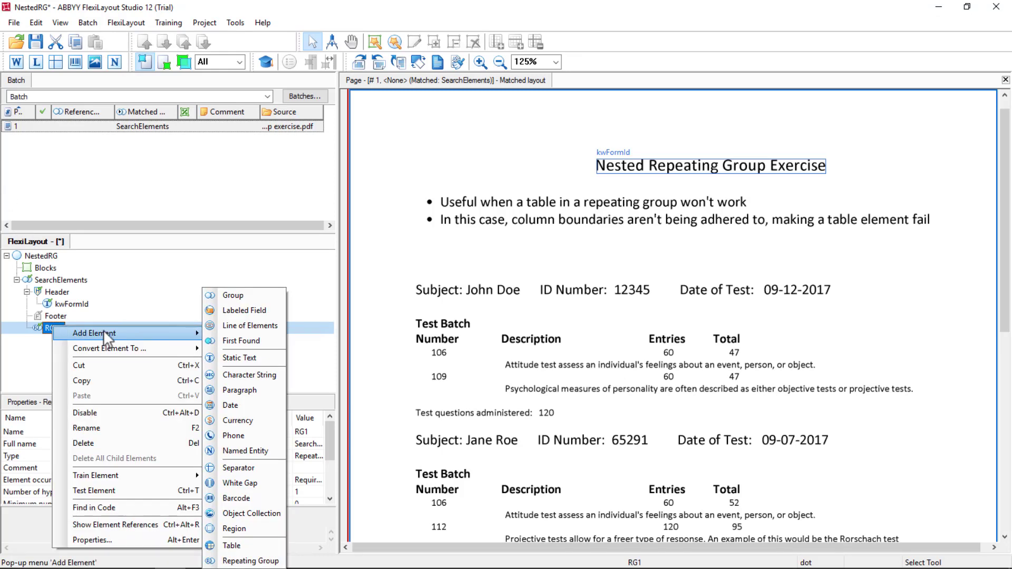
{"action": "left_click", "coordinate": [260, 310]}
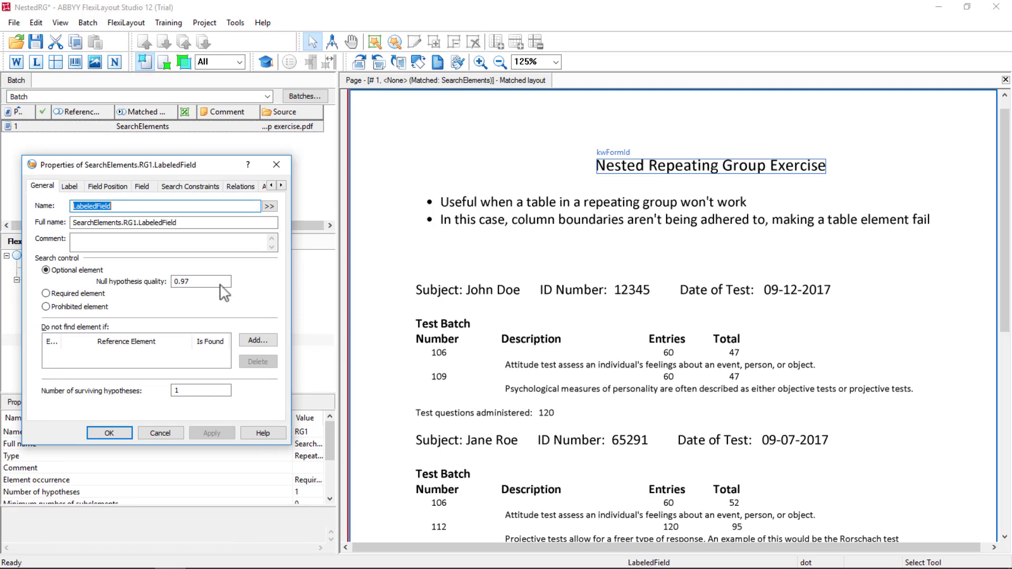
{"action": "type", "text": "Subject"}
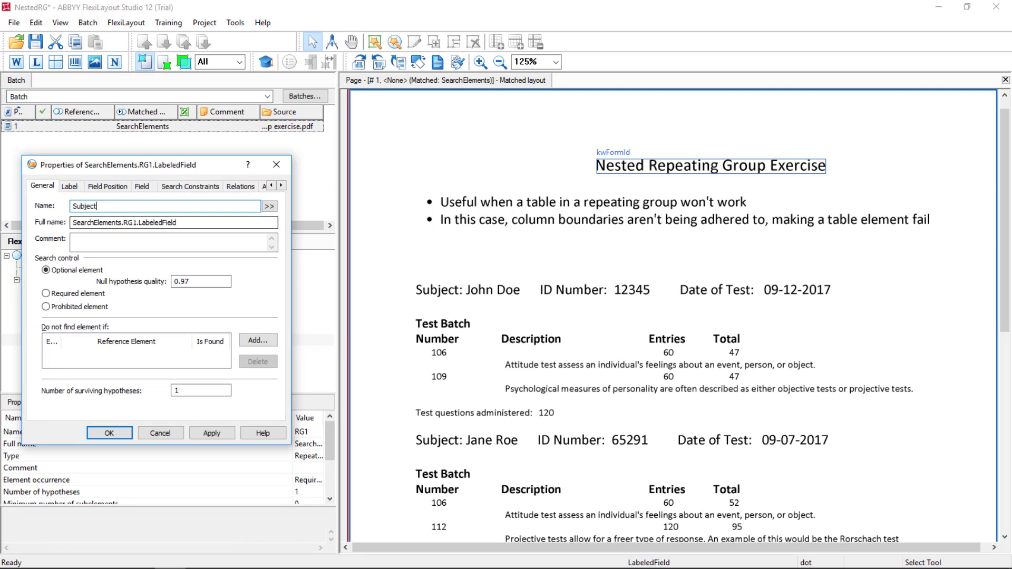
{"action": "key", "text": "ctrl+a"}
{"action": "key", "text": "ctrl+c"}
{"action": "left_click", "coordinate": [70, 187]}
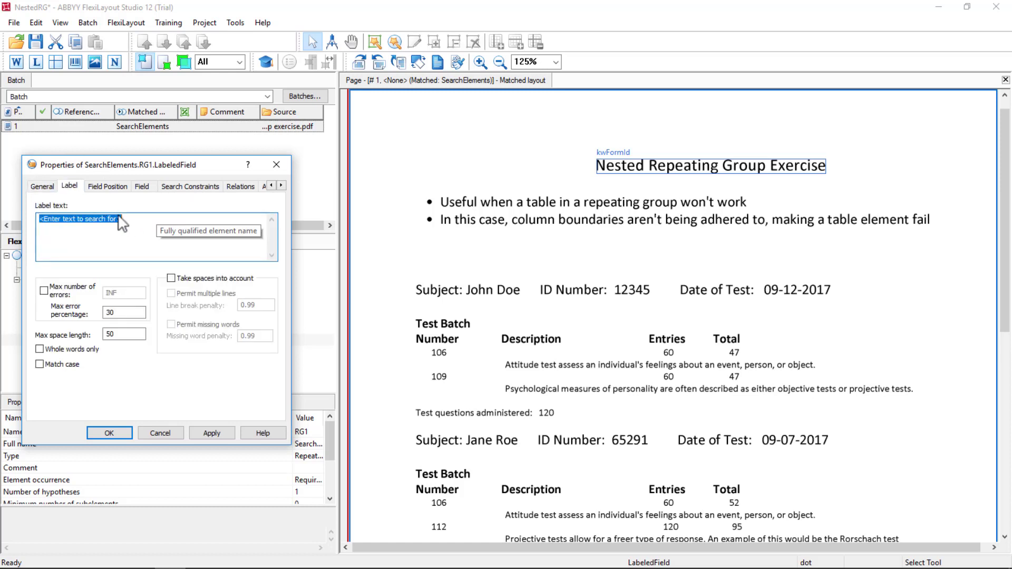
{"action": "key", "text": "ctrl+v"}
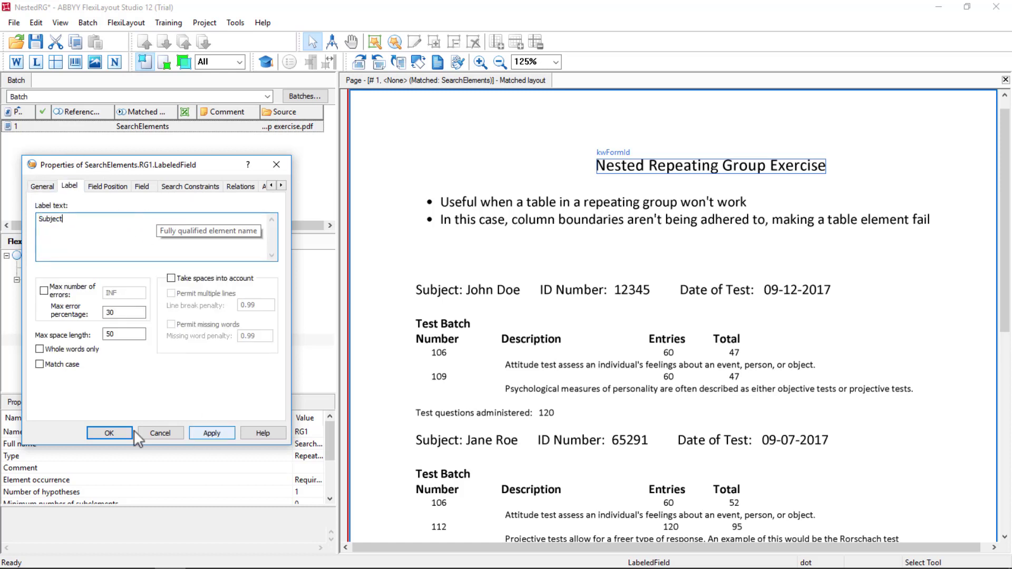
{"action": "left_click", "coordinate": [105, 435]}
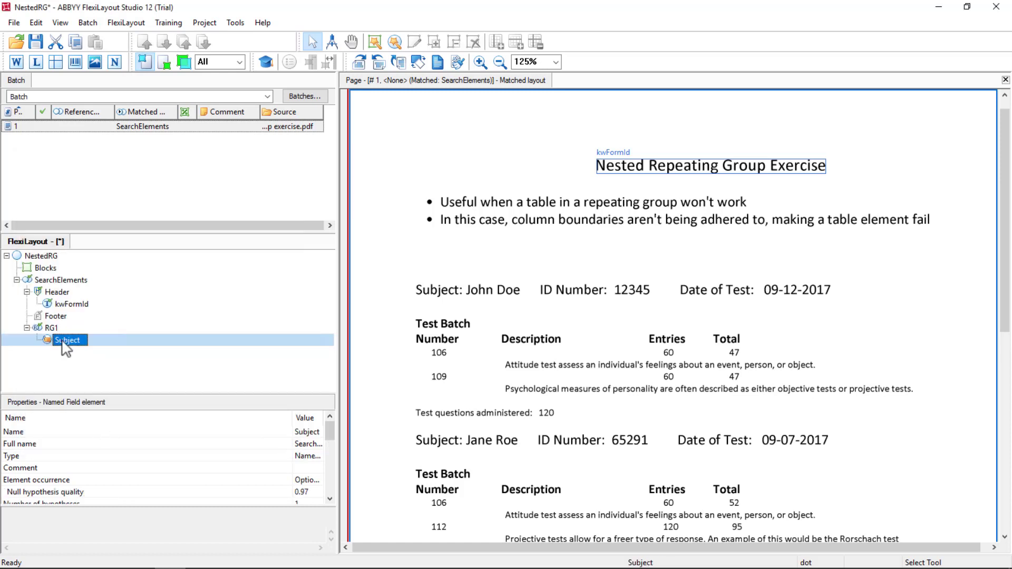
Set the Subject field's relation to Nearest, with the header's kwFormId as the reference element, and save it.
{"action": "double_click", "coordinate": [61, 342]}
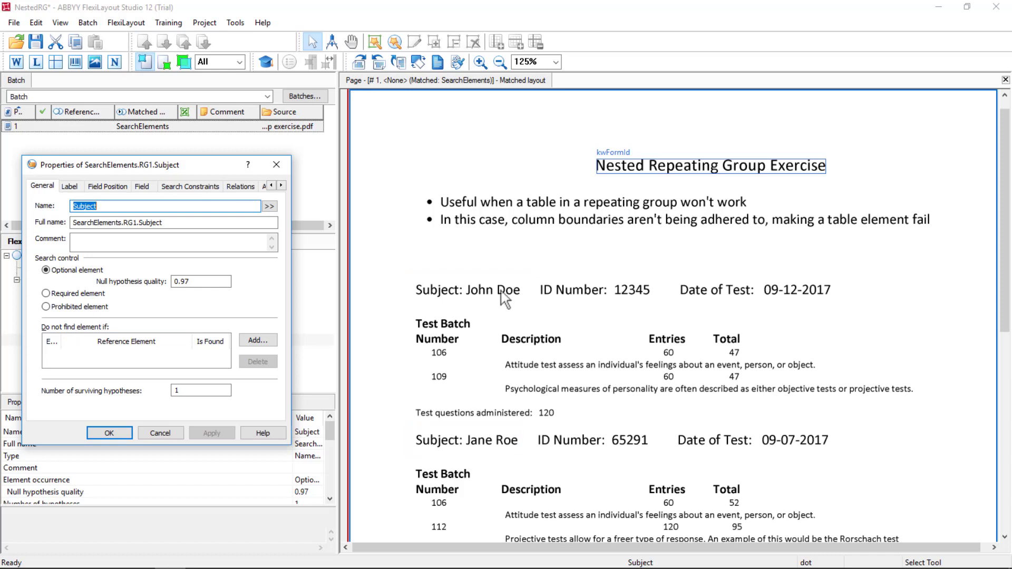
{"action": "left_click", "coordinate": [244, 187]}
{"action": "left_click", "coordinate": [40, 359]}
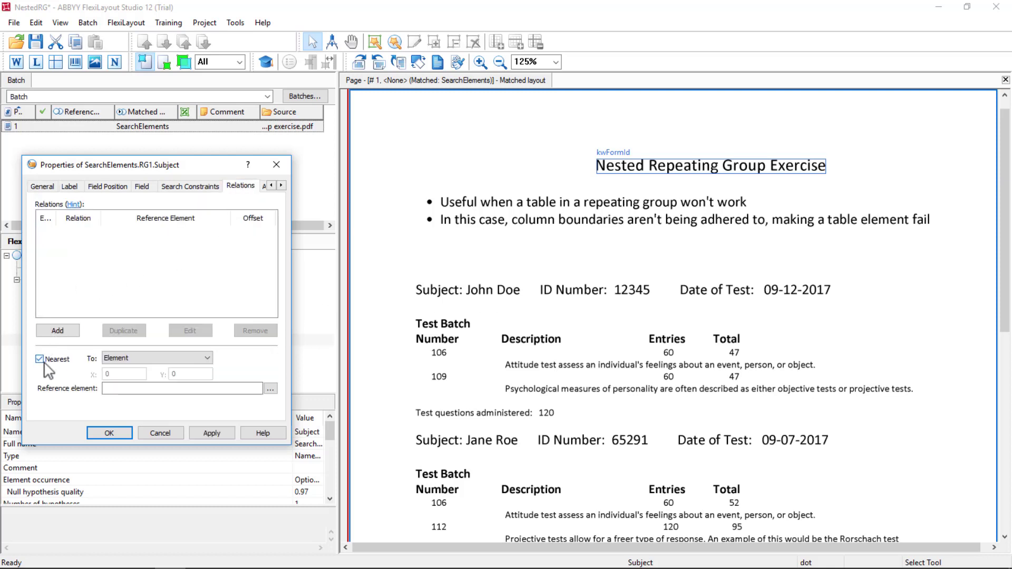
{"action": "left_click", "coordinate": [270, 389]}
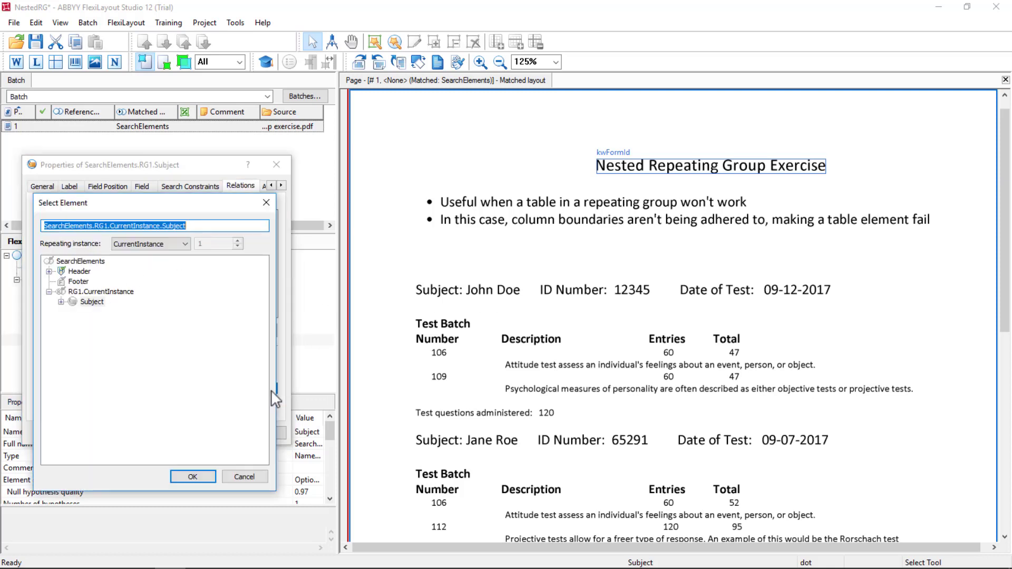
{"action": "left_click", "coordinate": [49, 272]}
{"action": "left_click", "coordinate": [95, 282]}
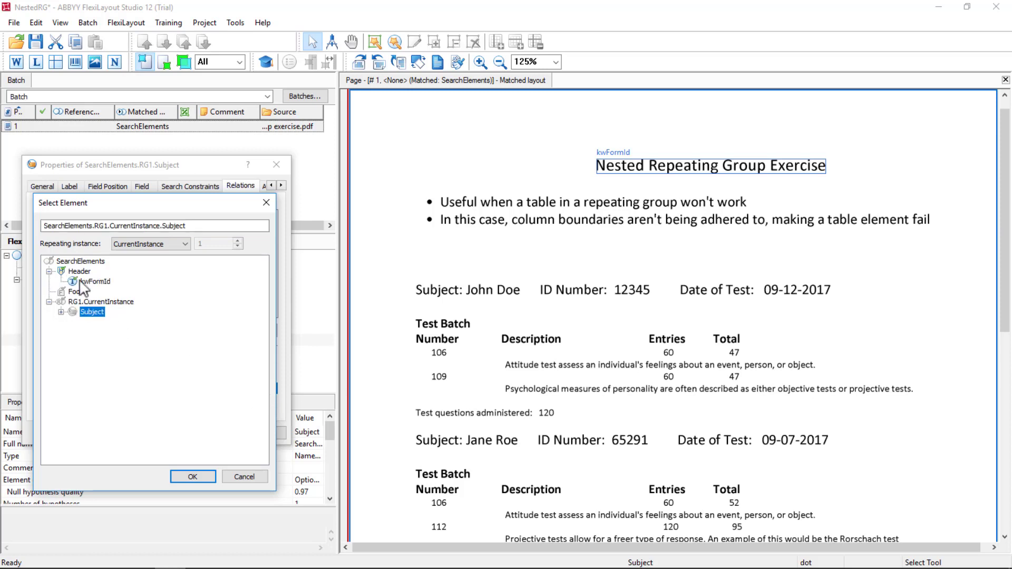
{"action": "left_click", "coordinate": [192, 478]}
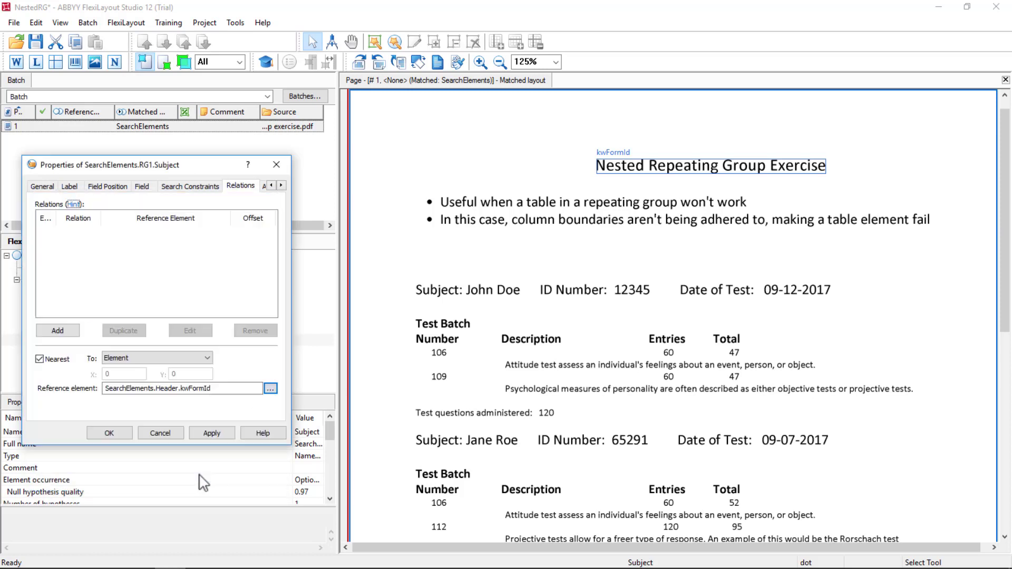
{"action": "left_click", "coordinate": [214, 435]}
{"action": "left_click", "coordinate": [117, 432]}
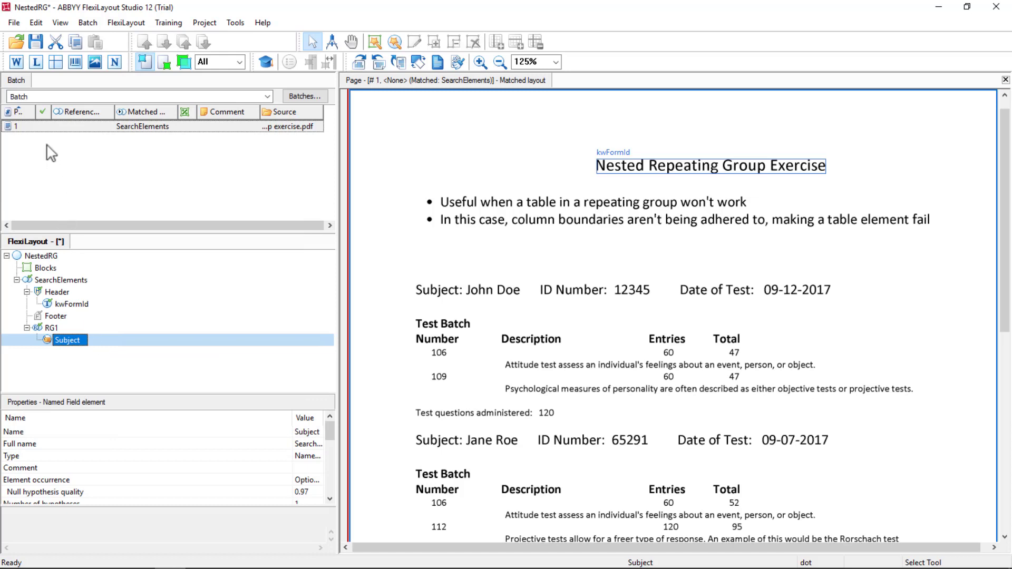
Match page 1 against the layout and examine each RG1 instance to see which text the Subject label matches.
{"action": "right_click", "coordinate": [44, 127]}
{"action": "left_click", "coordinate": [90, 138]}
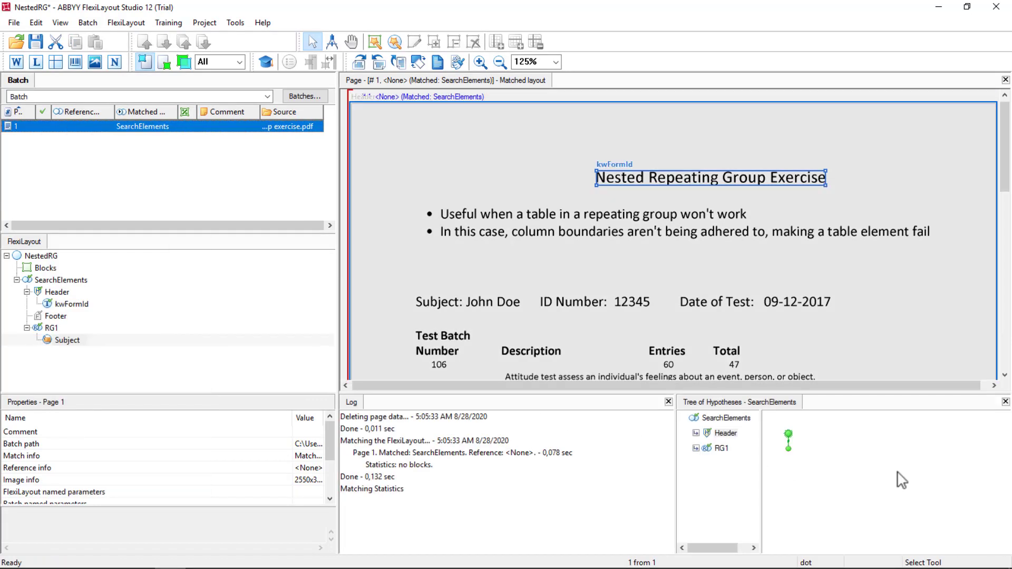
{"action": "left_click", "coordinate": [790, 450]}
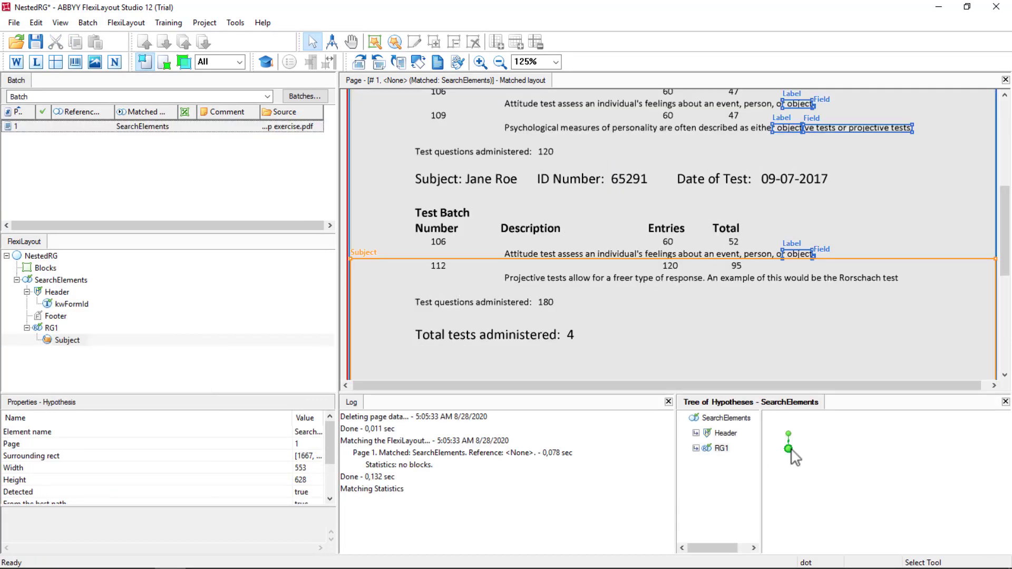
{"action": "double_click", "coordinate": [790, 450]}
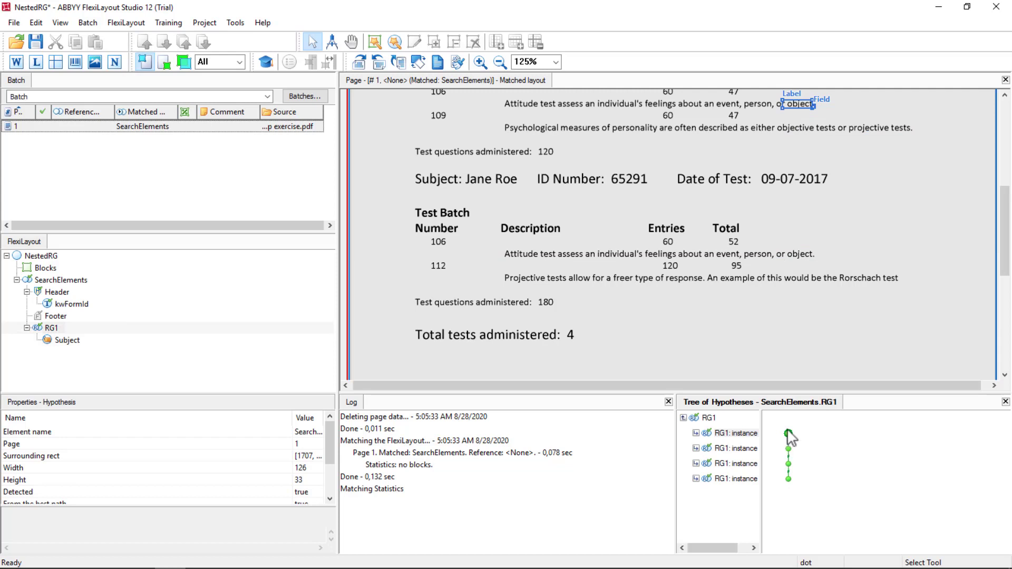
{"action": "left_click", "coordinate": [789, 448]}
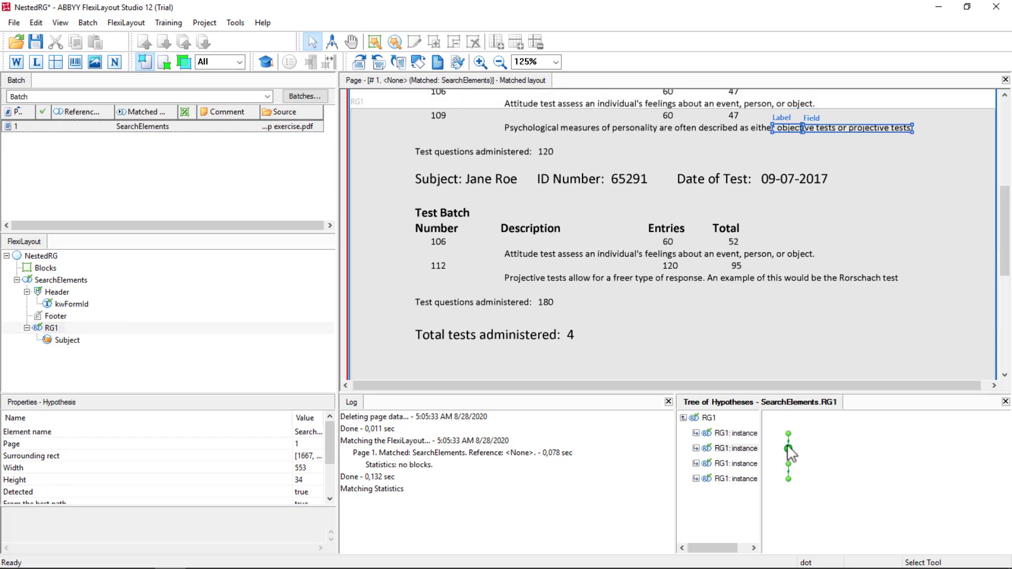
{"action": "left_click", "coordinate": [789, 464]}
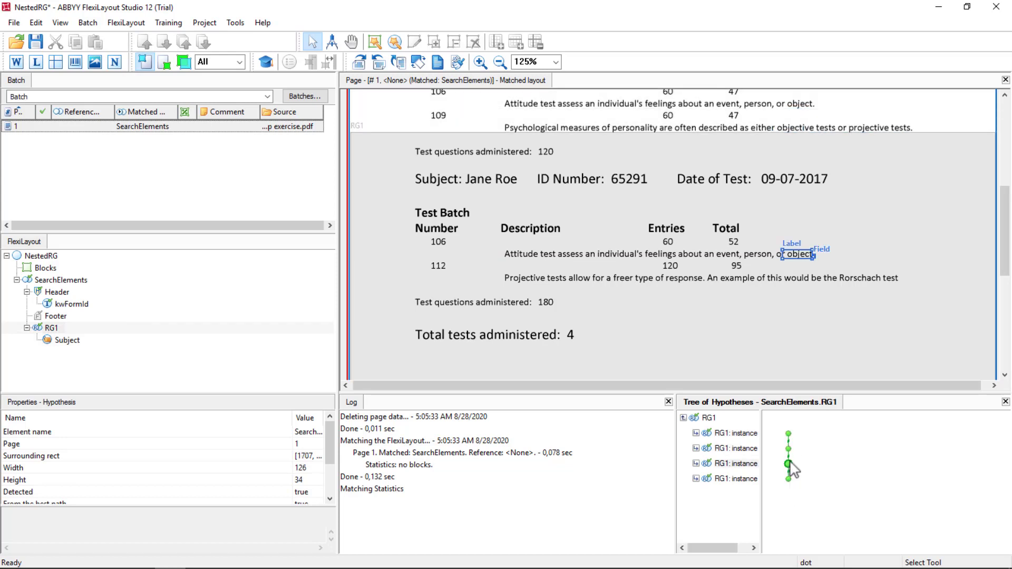
{"action": "left_click", "coordinate": [788, 479]}
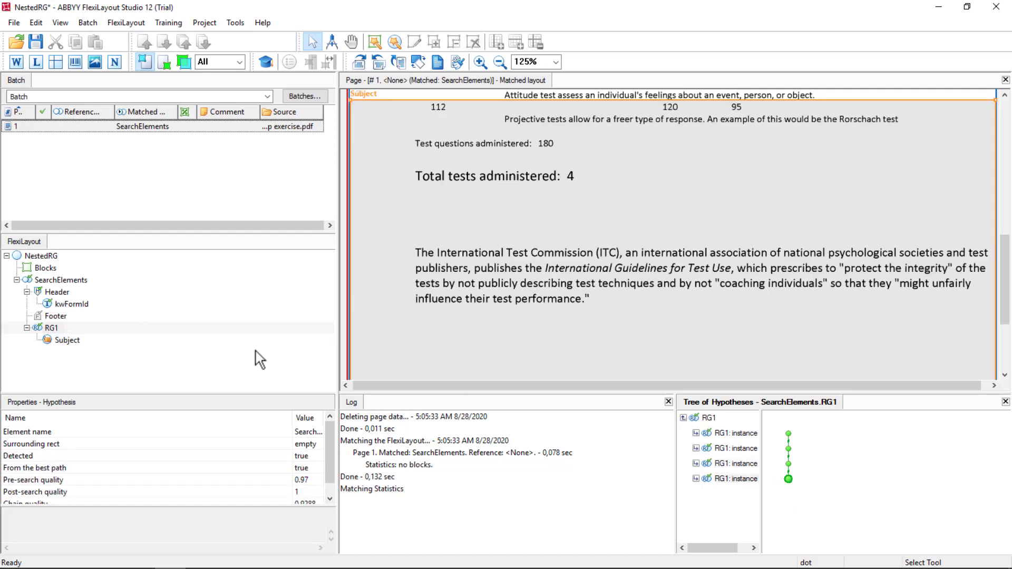
Set the Subject label's maximum error percentage to 10 and save the element.
{"action": "double_click", "coordinate": [68, 341]}
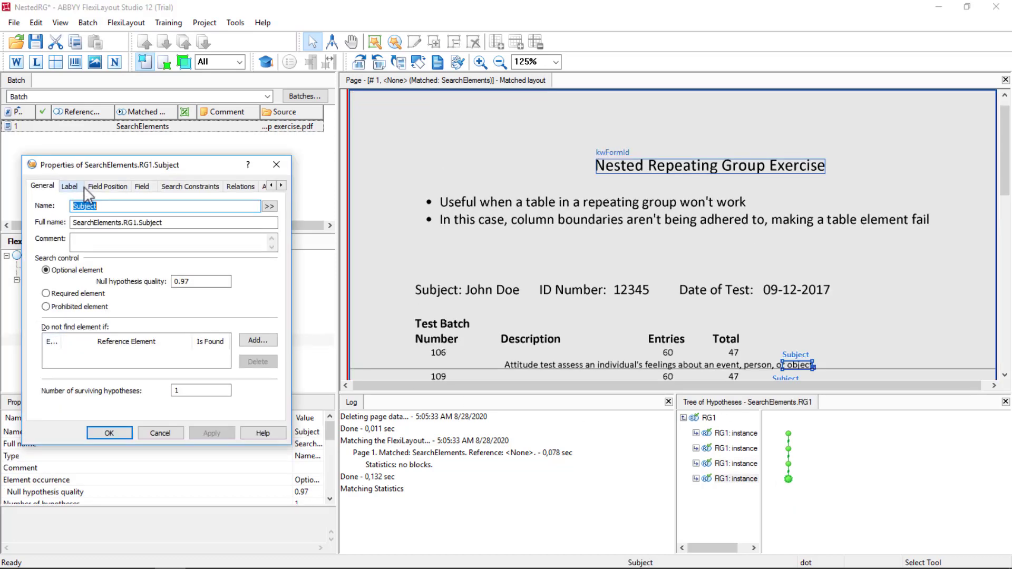
{"action": "left_click", "coordinate": [79, 186]}
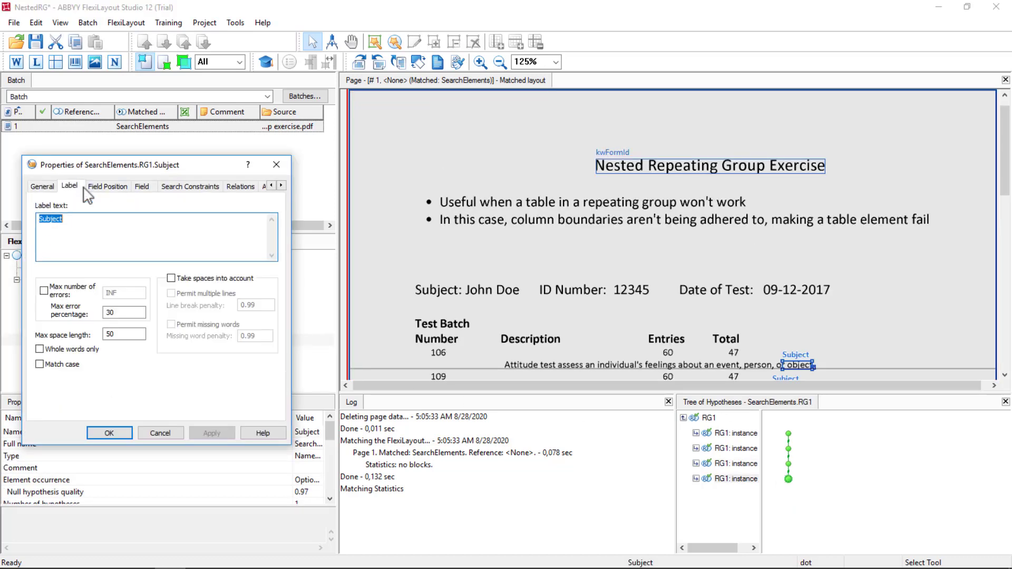
{"action": "left_click", "coordinate": [122, 313]}
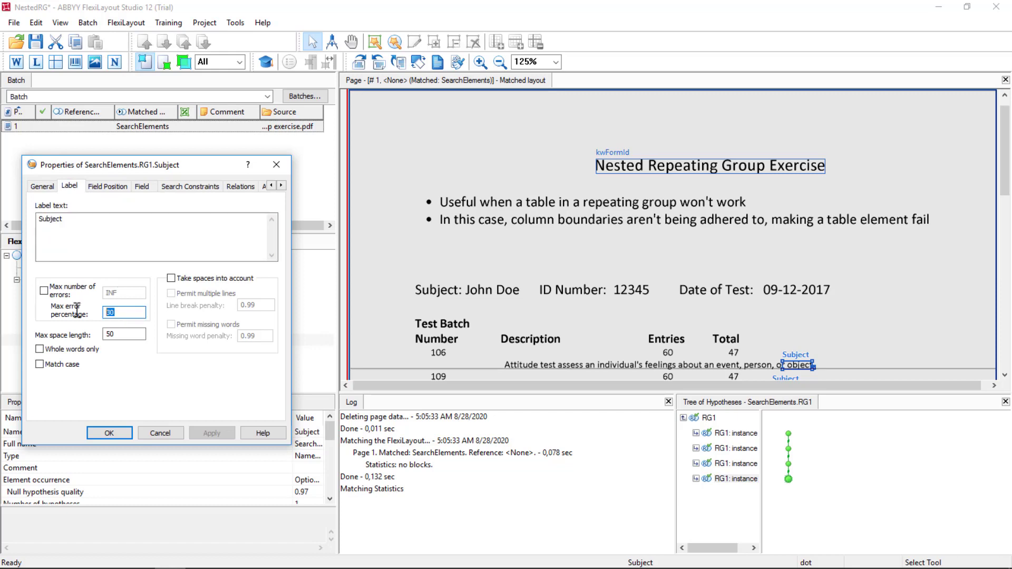
{"action": "type", "text": "10"}
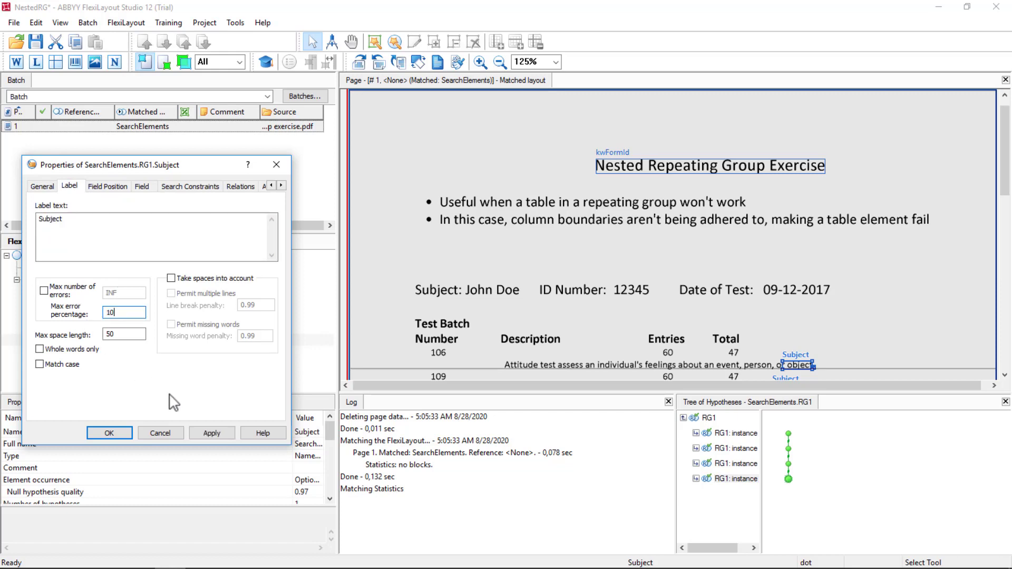
{"action": "left_click", "coordinate": [205, 433]}
{"action": "left_click", "coordinate": [111, 434]}
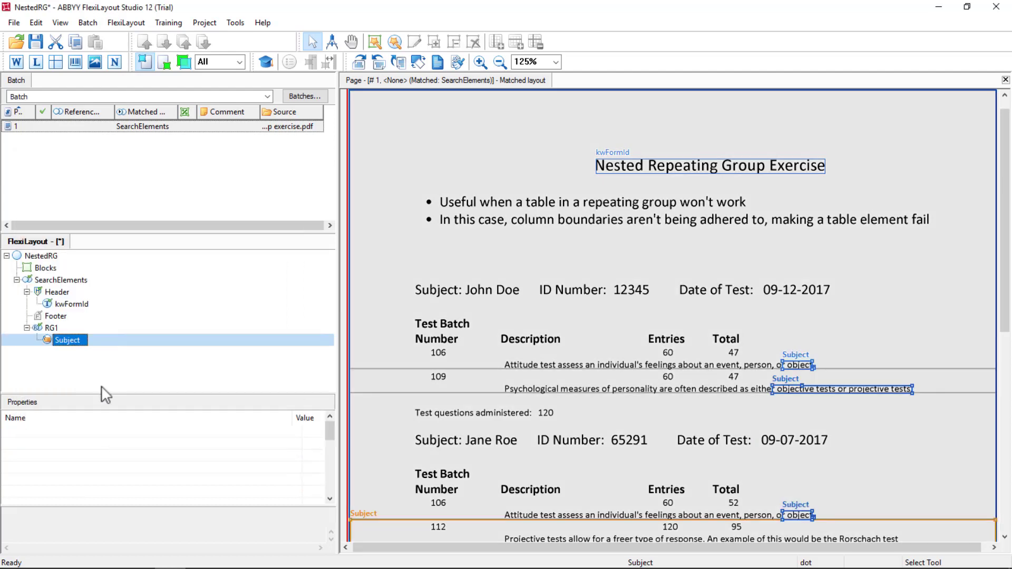
Rematch page 1 and inspect each RG1 instance, checking the extent of the Subject label and field regions.
{"action": "right_click", "coordinate": [45, 128]}
{"action": "left_click", "coordinate": [68, 133]}
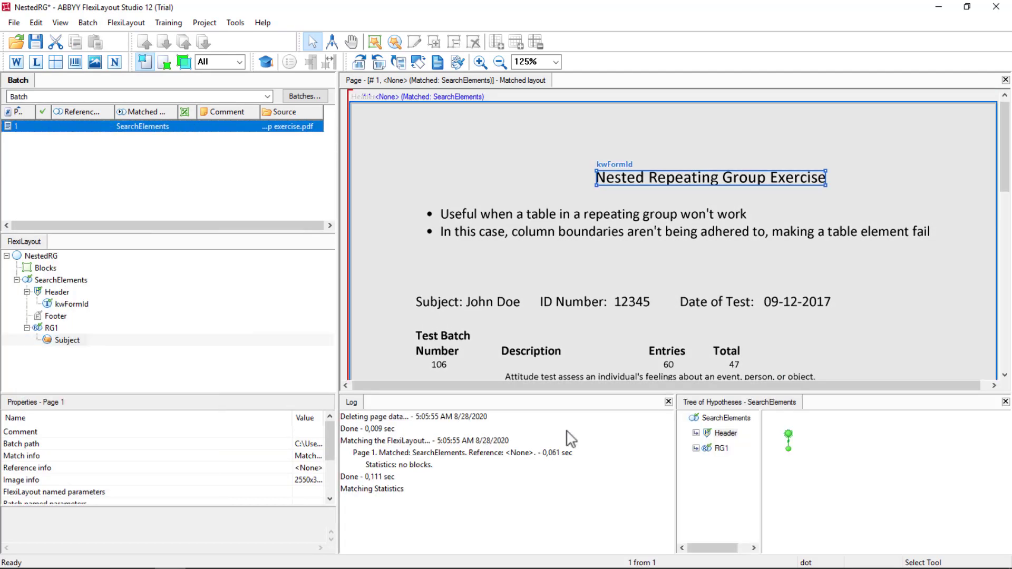
{"action": "left_click", "coordinate": [788, 449]}
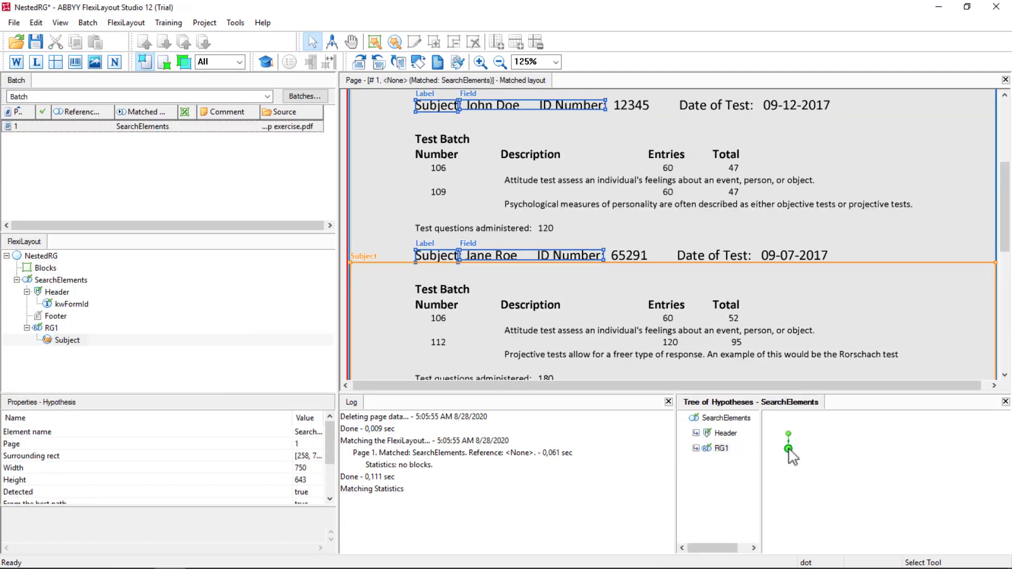
{"action": "double_click", "coordinate": [789, 449]}
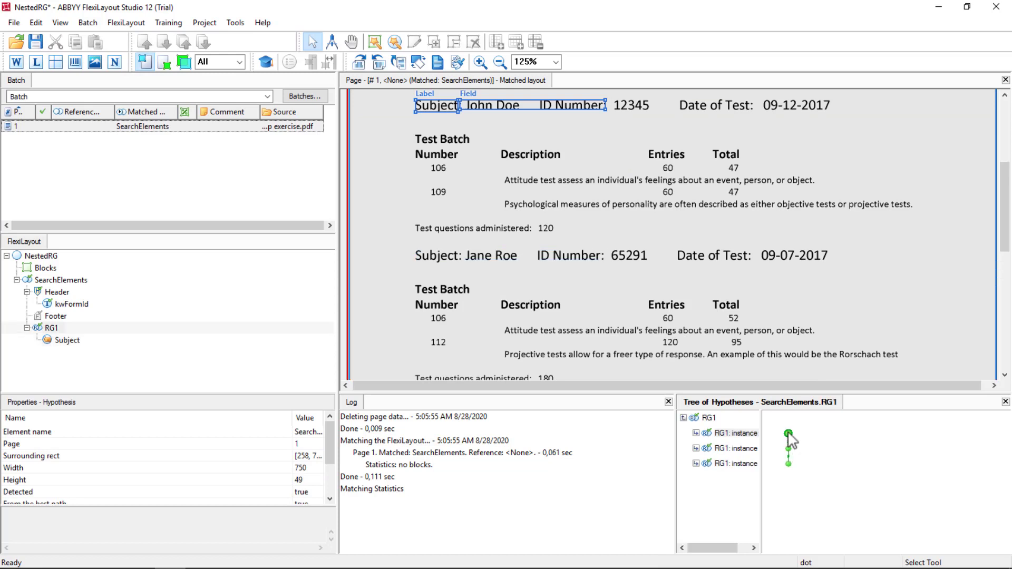
{"action": "left_click_drag", "start_coordinate": [1006, 181], "coordinate": [1005, 164]}
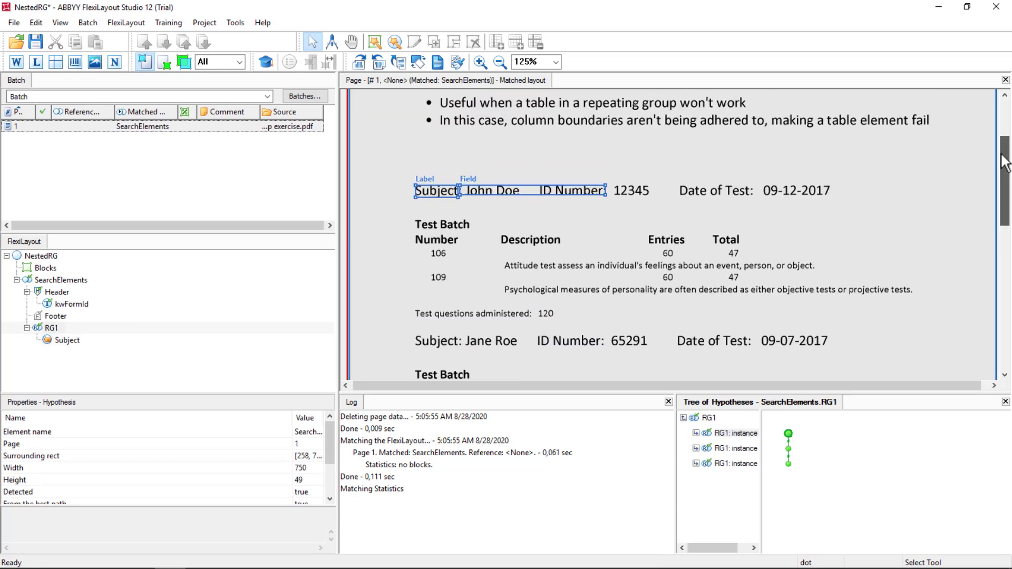
{"action": "left_click", "coordinate": [790, 448]}
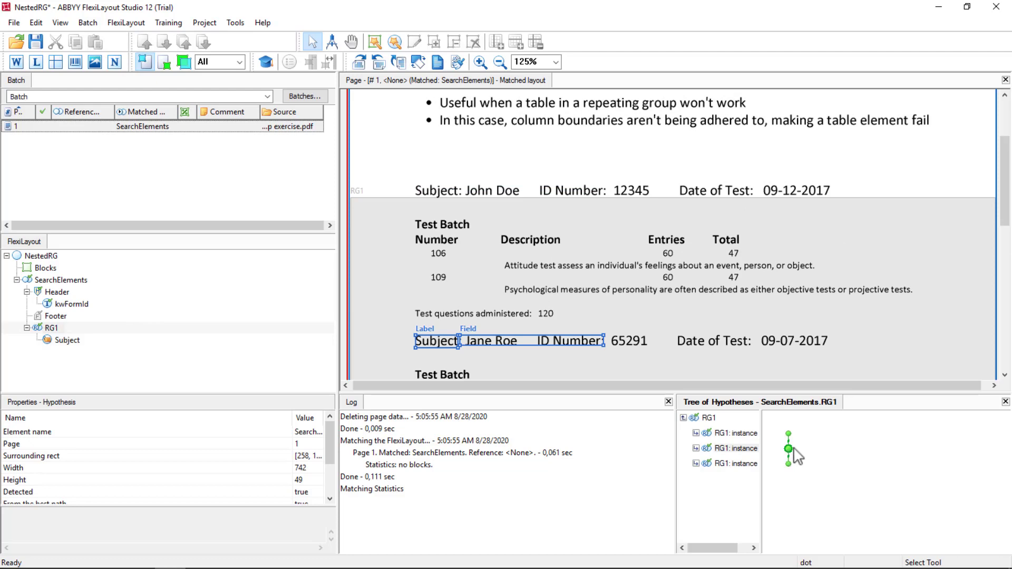
{"action": "left_click", "coordinate": [789, 464]}
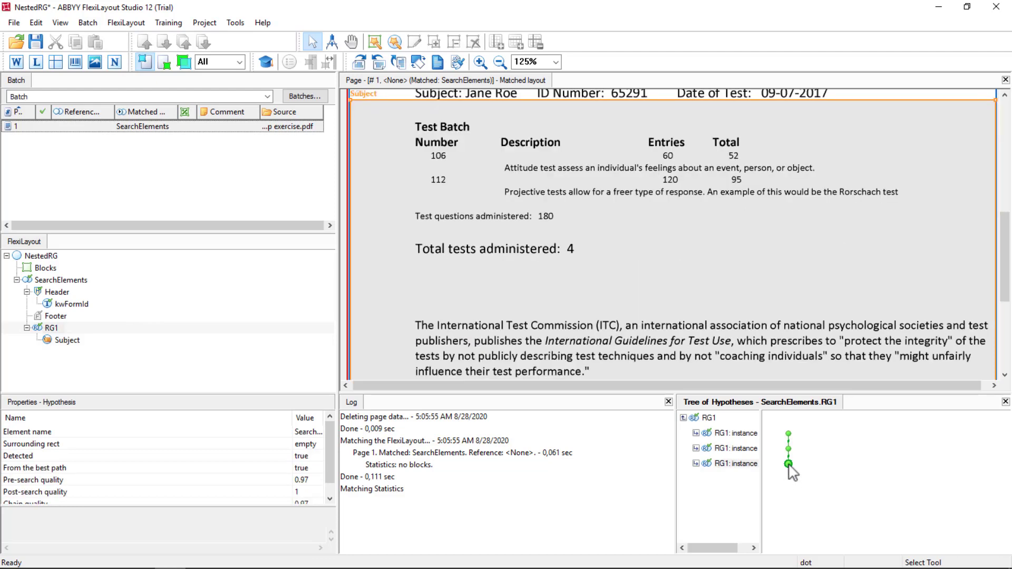
{"action": "double_click", "coordinate": [789, 464]}
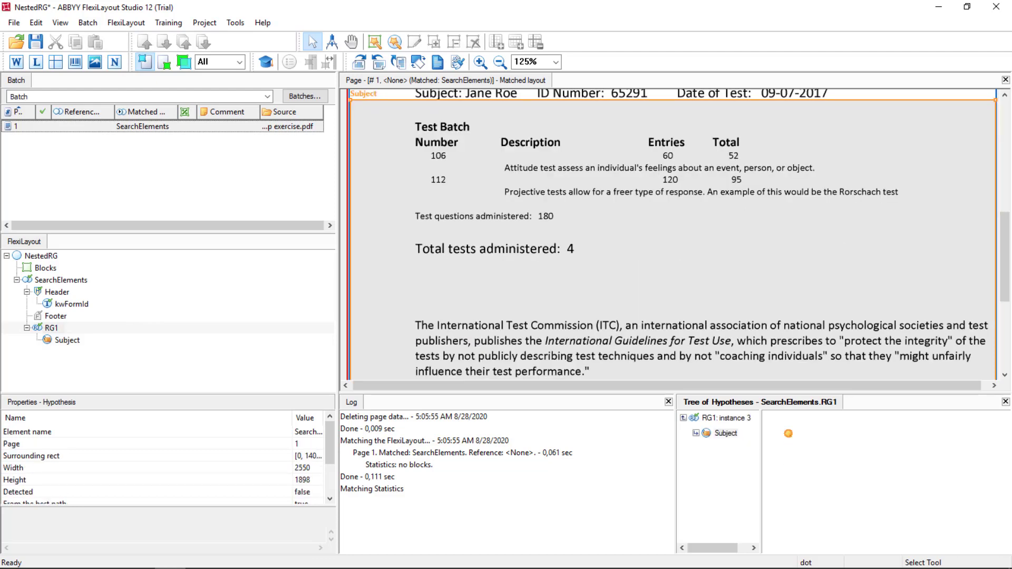
{"action": "key", "text": "F5"}
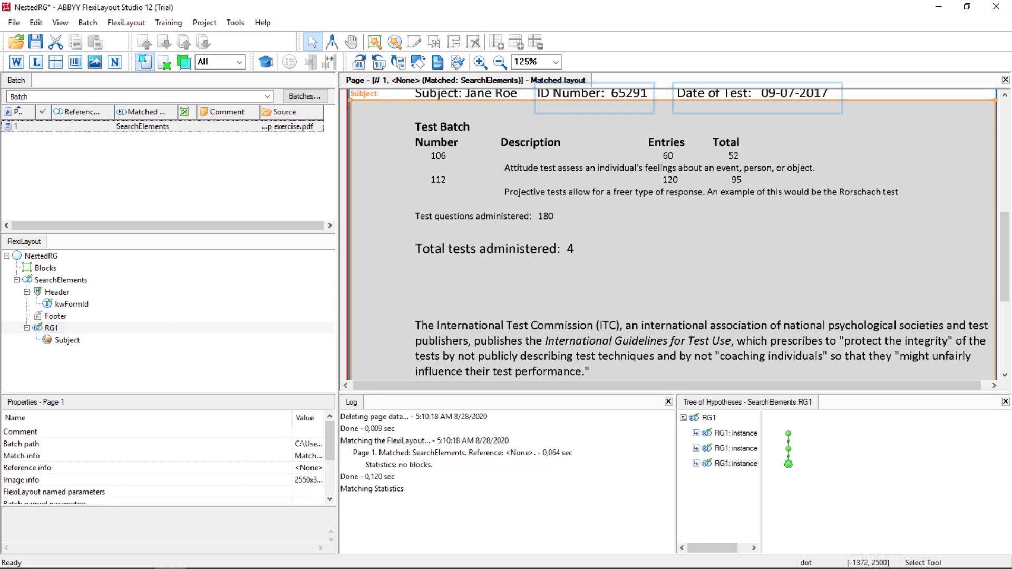
Duplicate the Subject field within RG1 and rename the copy IdNumber.
{"action": "left_click", "coordinate": [68, 341]}
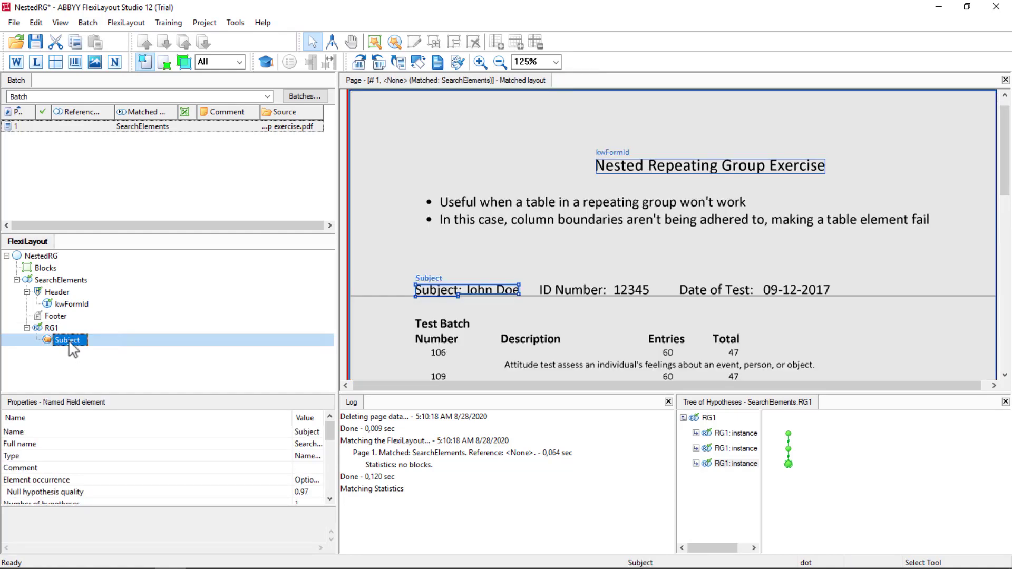
{"action": "key", "text": "ctrl+c"}
{"action": "key", "text": "ctrl+v"}
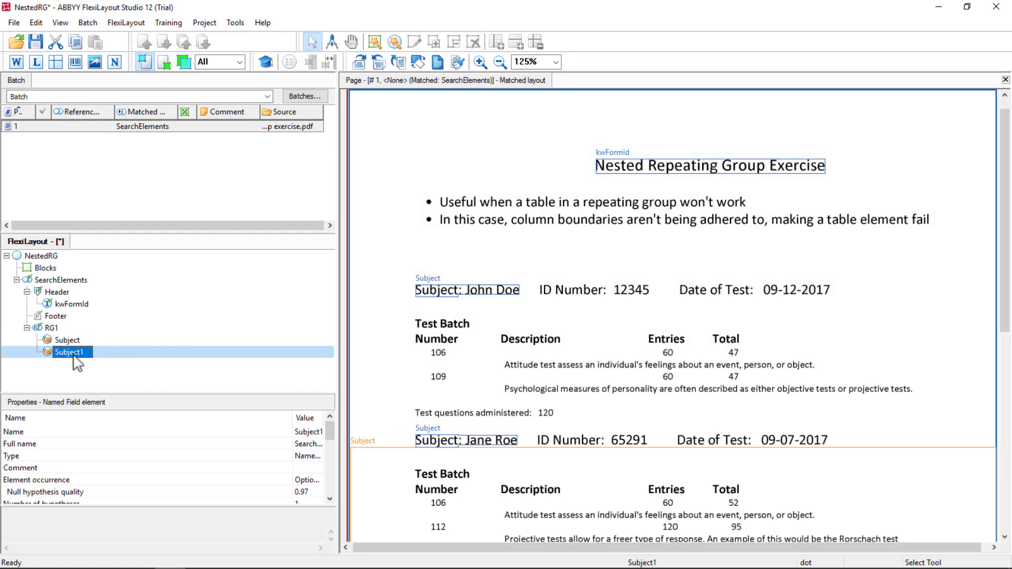
{"action": "left_click", "coordinate": [74, 356]}
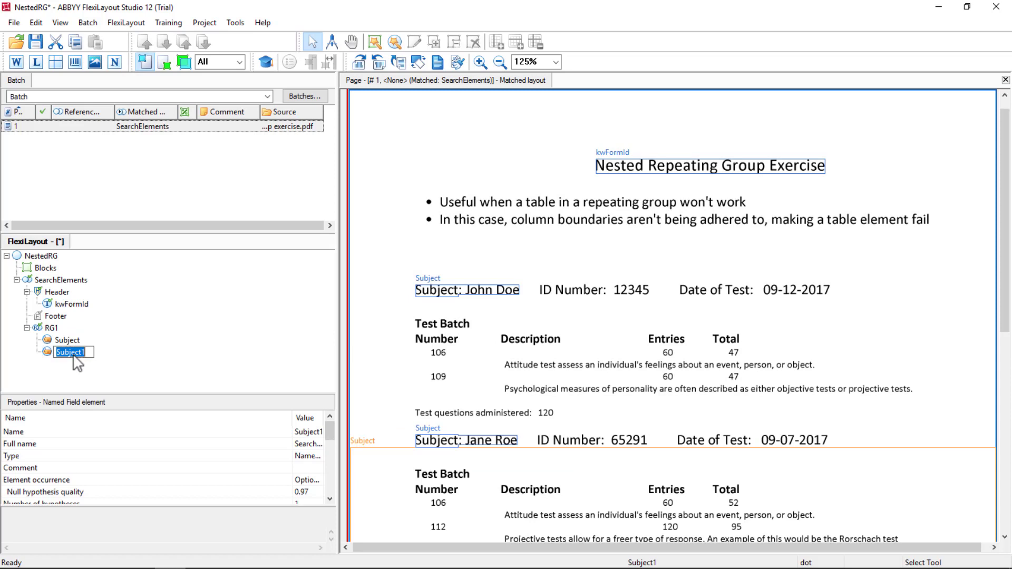
{"action": "type", "text": "IdNumber"}
{"action": "double_click", "coordinate": [75, 357]}
Set the IdNumber field's label text to "IdNumber:", review its field position settings, and save the element.
{"action": "double_click", "coordinate": [47, 352]}
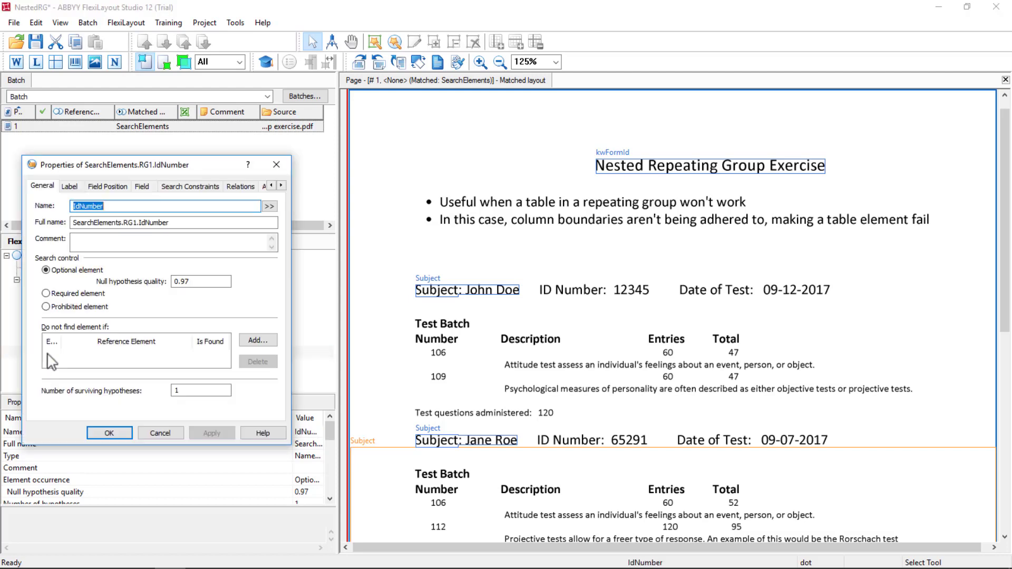
{"action": "left_click", "coordinate": [71, 187]}
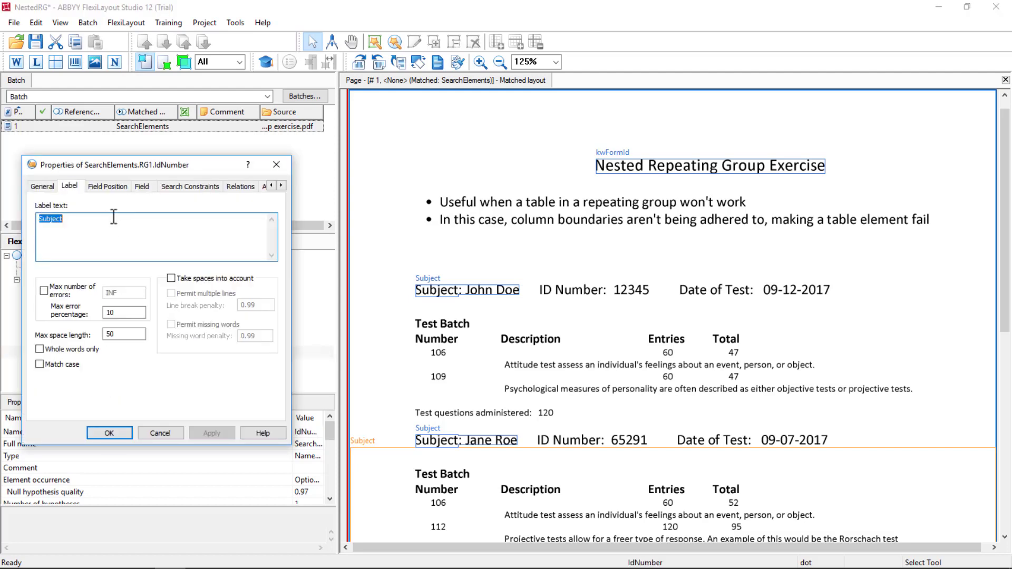
{"action": "key", "text": "ctrl+v"}
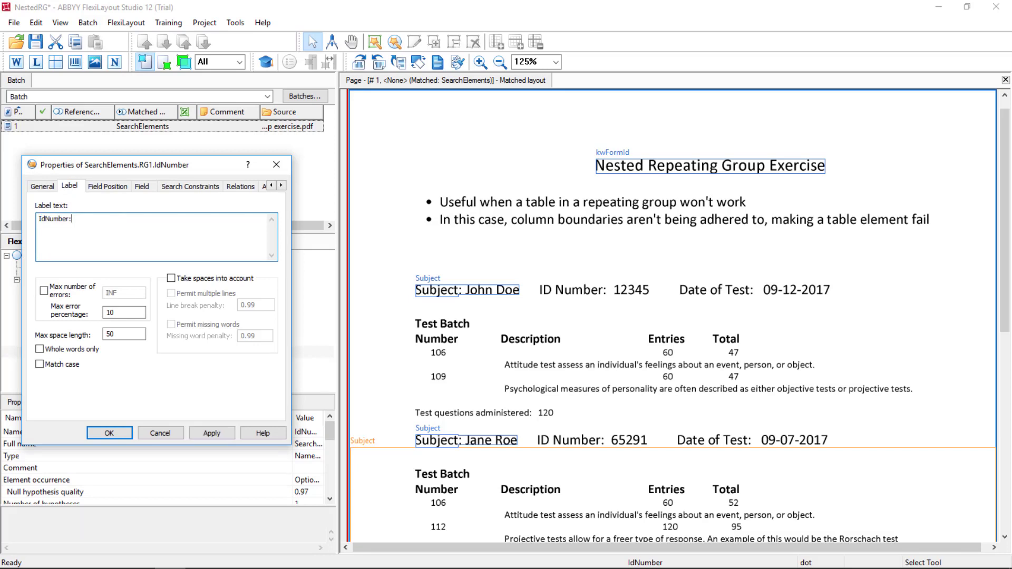
{"action": "left_click", "coordinate": [115, 188]}
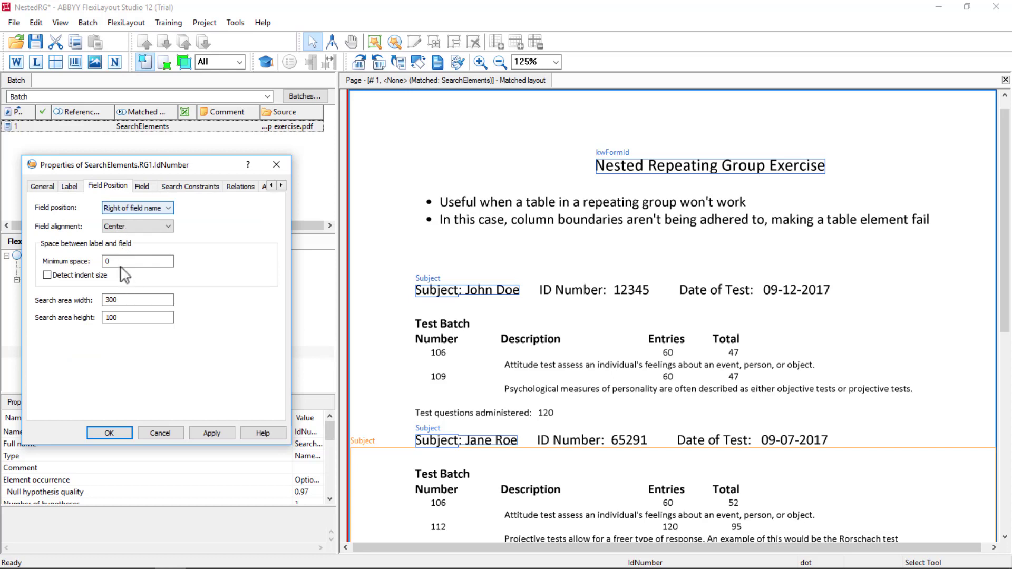
{"action": "left_click", "coordinate": [126, 300]}
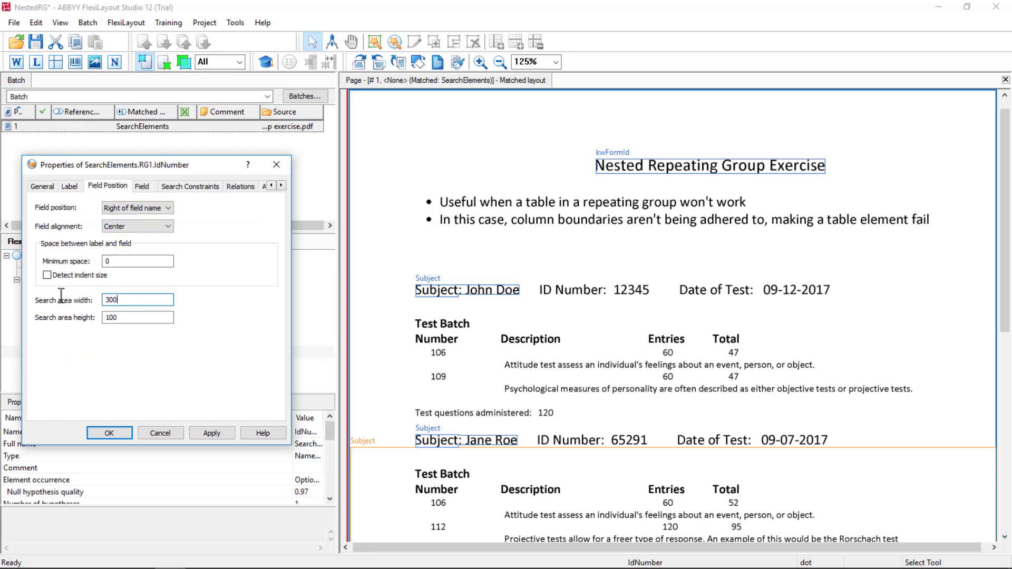
{"action": "left_click", "coordinate": [209, 434]}
{"action": "left_click", "coordinate": [102, 434]}
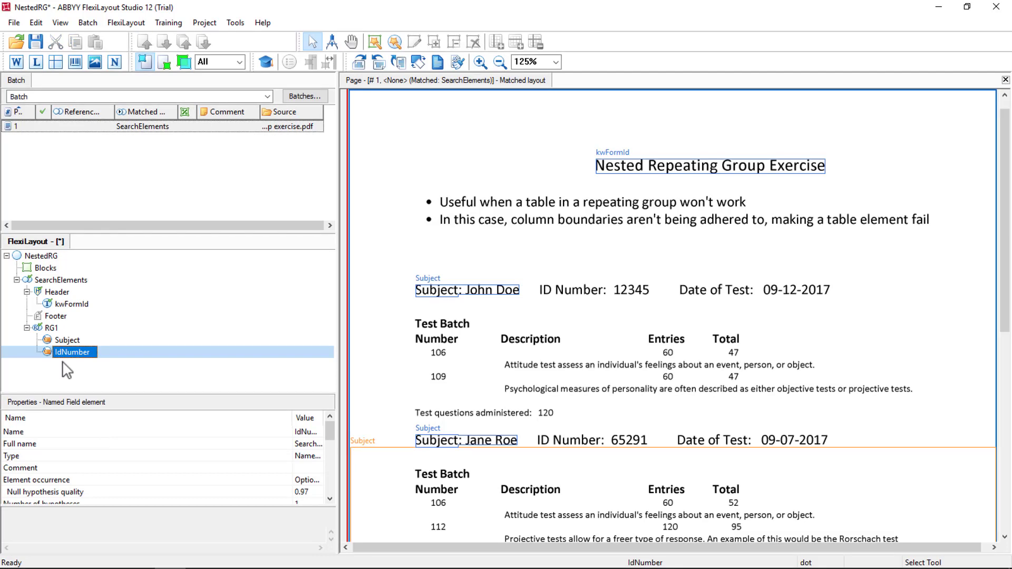
Duplicate the IdNumber field within RG1 and rename the copy DateOfTest.
{"action": "left_click_drag", "start_coordinate": [62, 363], "coordinate": [63, 369]}
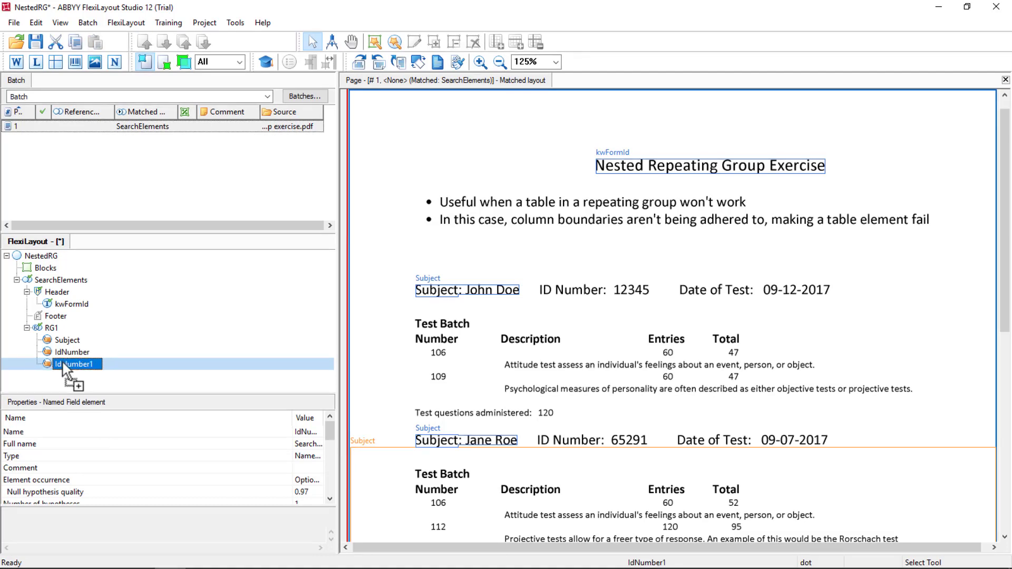
{"action": "left_click", "coordinate": [70, 368]}
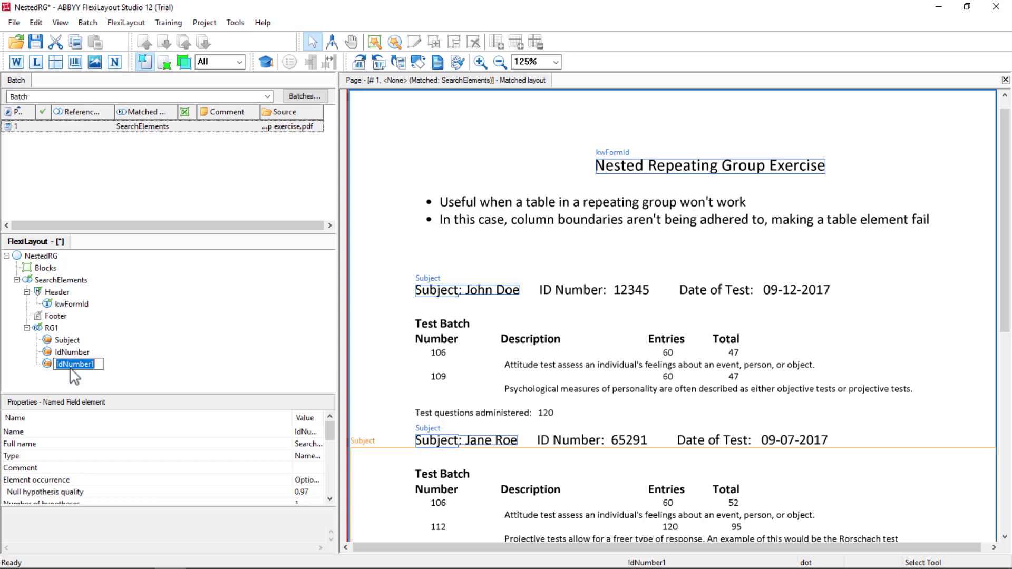
{"action": "type", "text": "DateOfTest"}
{"action": "double_click", "coordinate": [70, 369]}
{"action": "key", "text": "Return"}
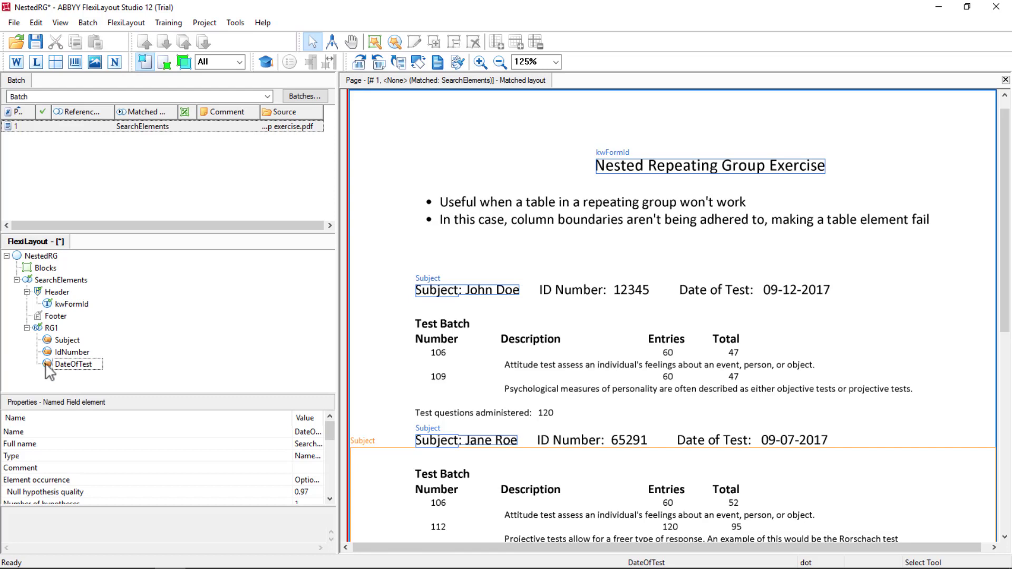
Set the DateOfTest field's label text to "DateOfTest:", review its relations, and save the element.
{"action": "double_click", "coordinate": [44, 364]}
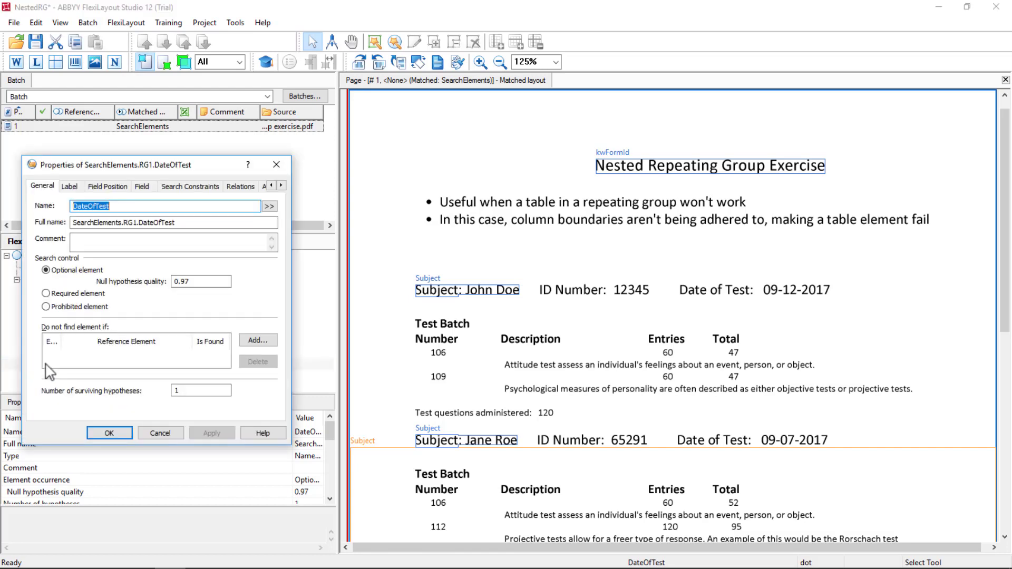
{"action": "left_click", "coordinate": [74, 189]}
{"action": "left_click_drag", "start_coordinate": [72, 219], "coordinate": [40, 219]}
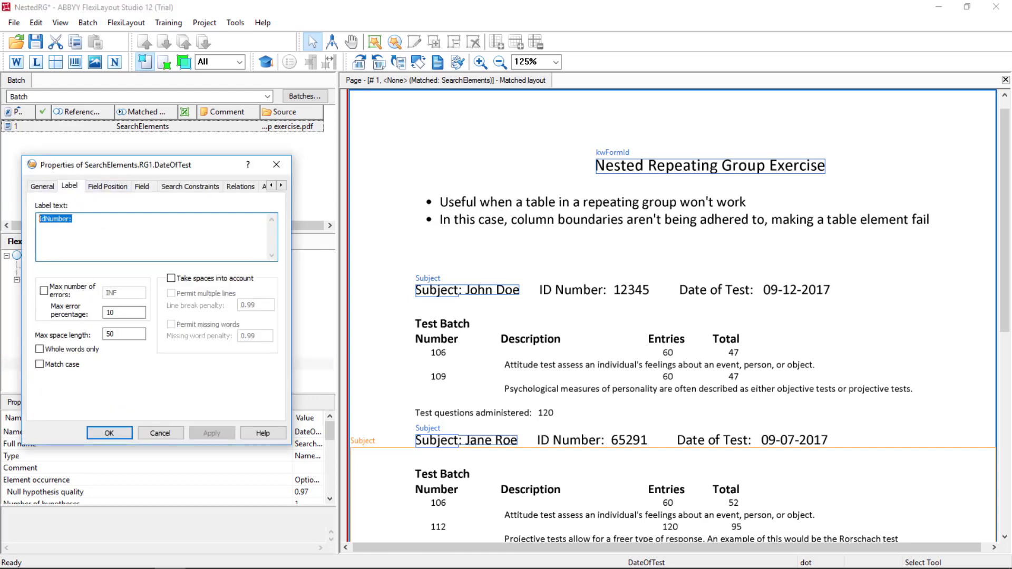
{"action": "key", "text": "ctrl+v"}
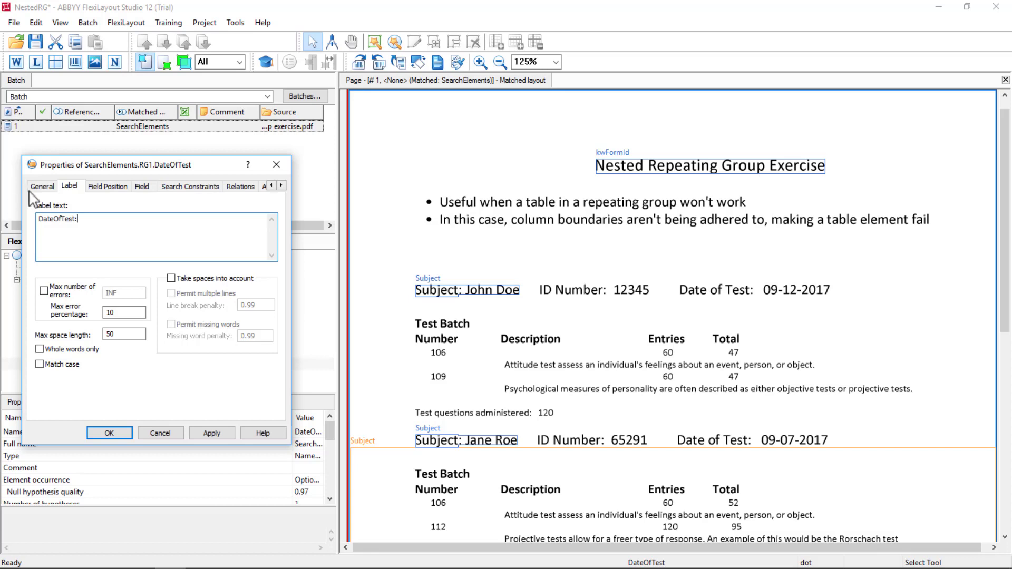
{"action": "left_click", "coordinate": [236, 190]}
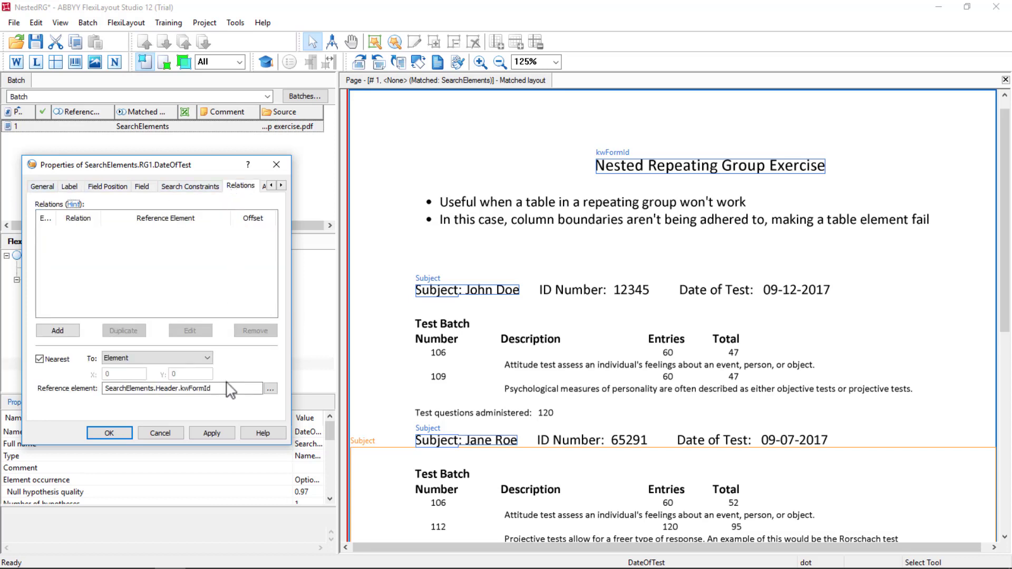
{"action": "left_click", "coordinate": [125, 430]}
Match page 1 against the layout and inspect the label and field regions of all three RG1 instances.
{"action": "right_click", "coordinate": [105, 128]}
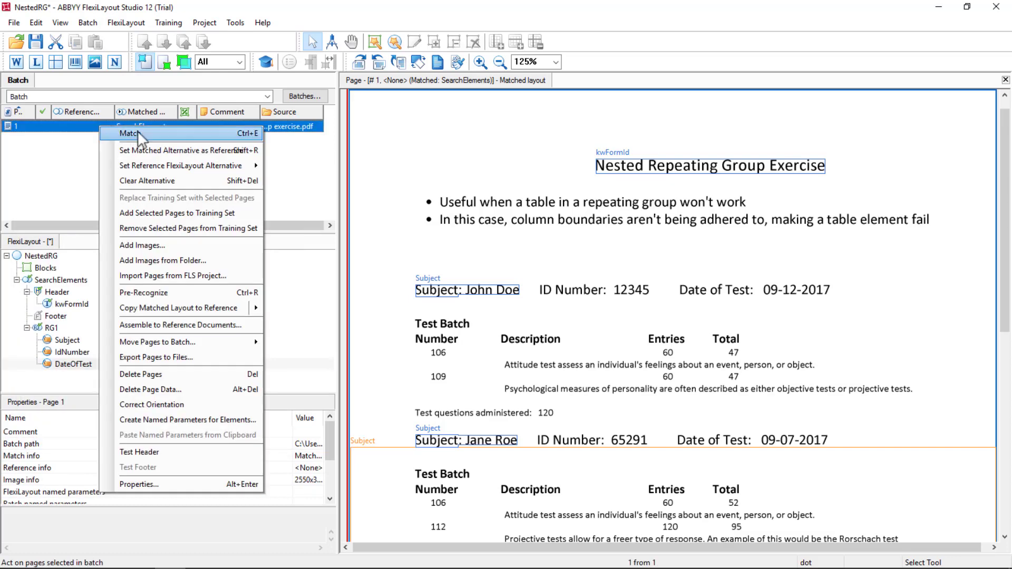
{"action": "left_click", "coordinate": [138, 133]}
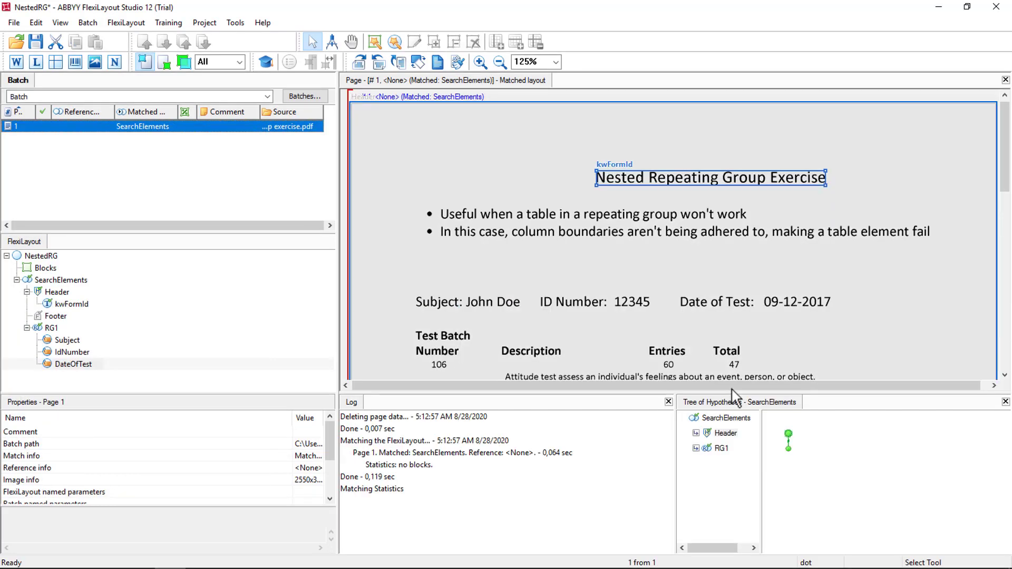
{"action": "left_click", "coordinate": [789, 449]}
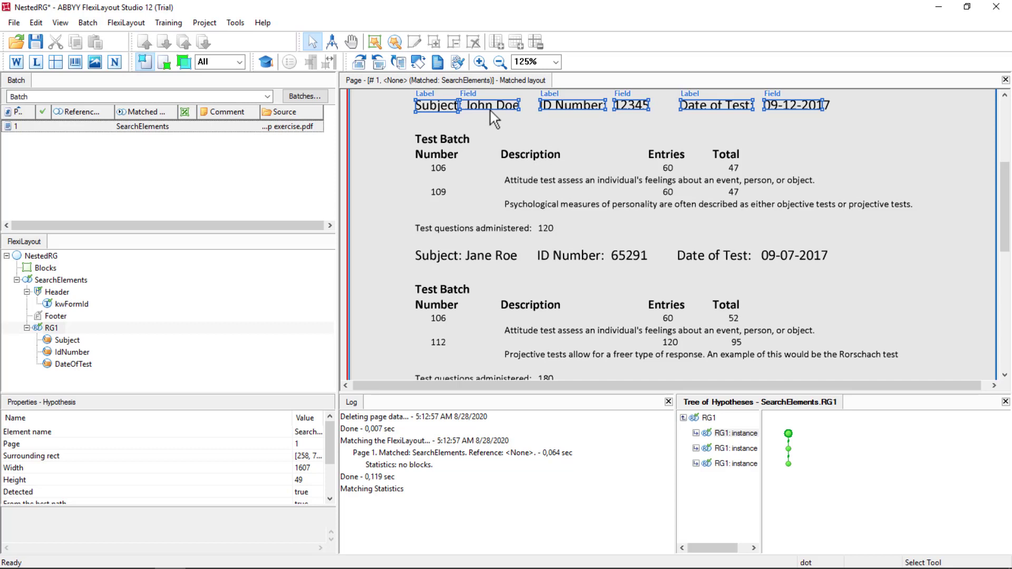
{"action": "left_click", "coordinate": [788, 448]}
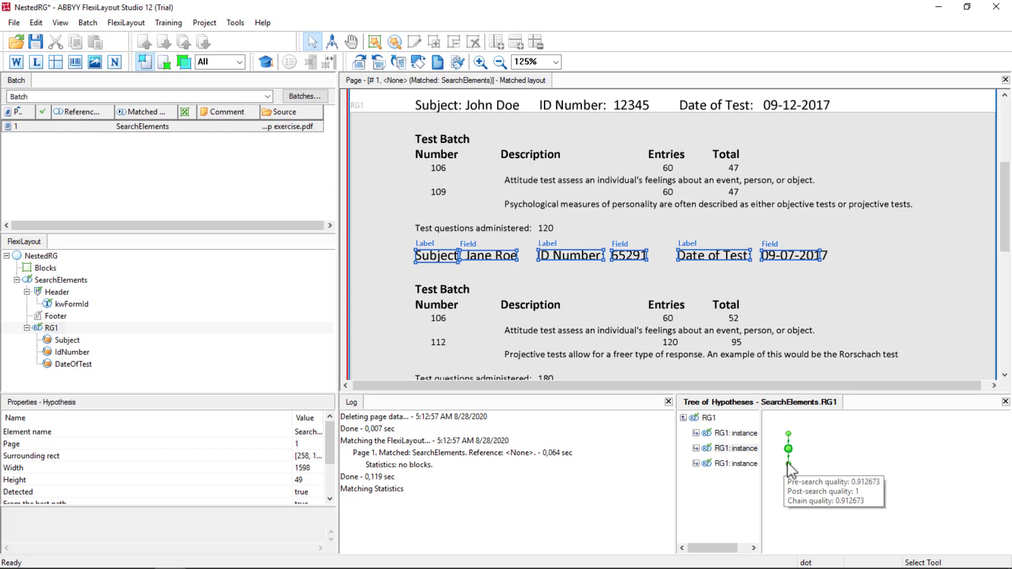
{"action": "left_click", "coordinate": [789, 464]}
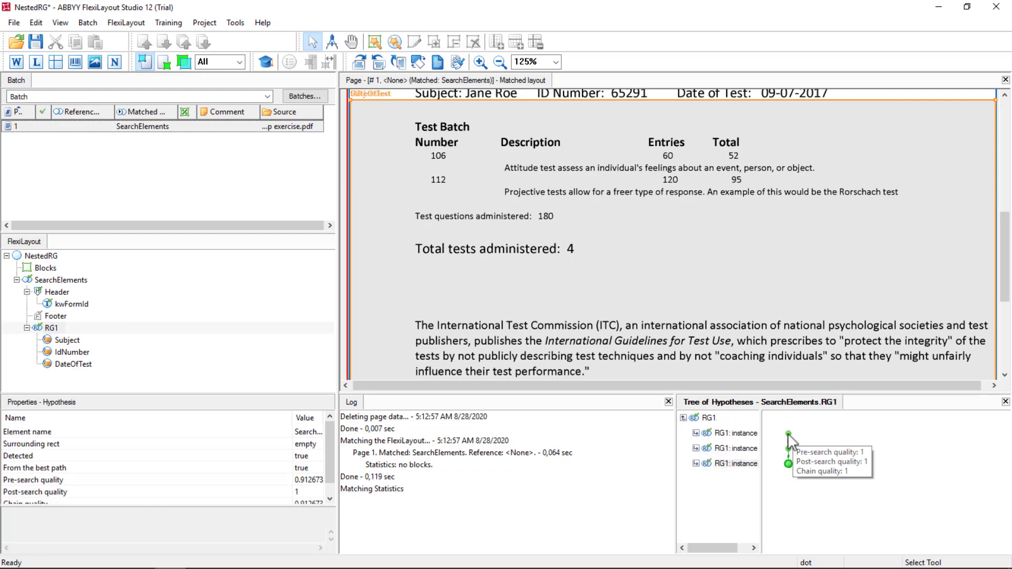
Open the first RG1 instance's Subject hypothesis and compare the extents of its label and field regions.
{"action": "left_click", "coordinate": [788, 434]}
{"action": "double_click", "coordinate": [788, 436]}
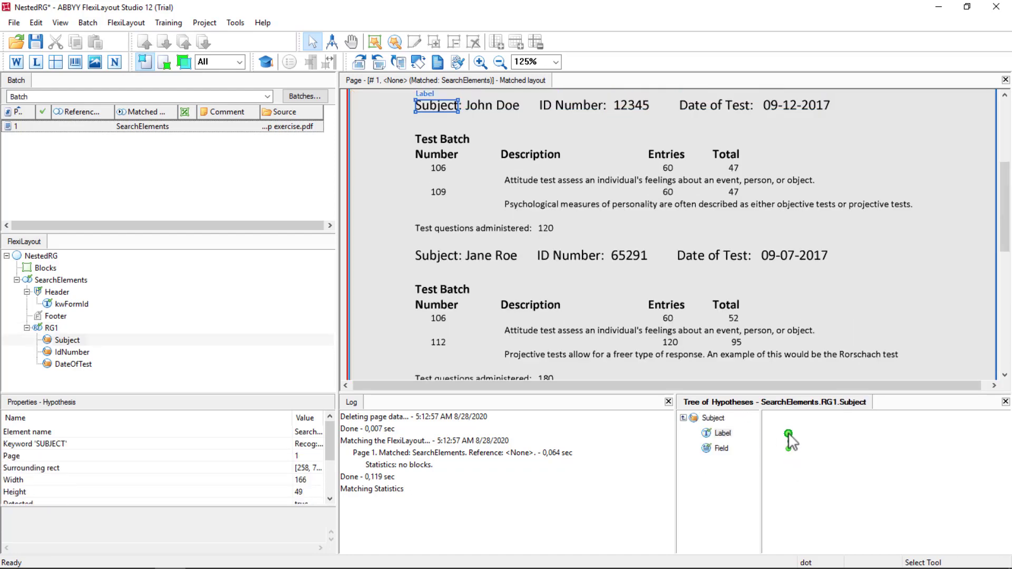
{"action": "left_click", "coordinate": [790, 448]}
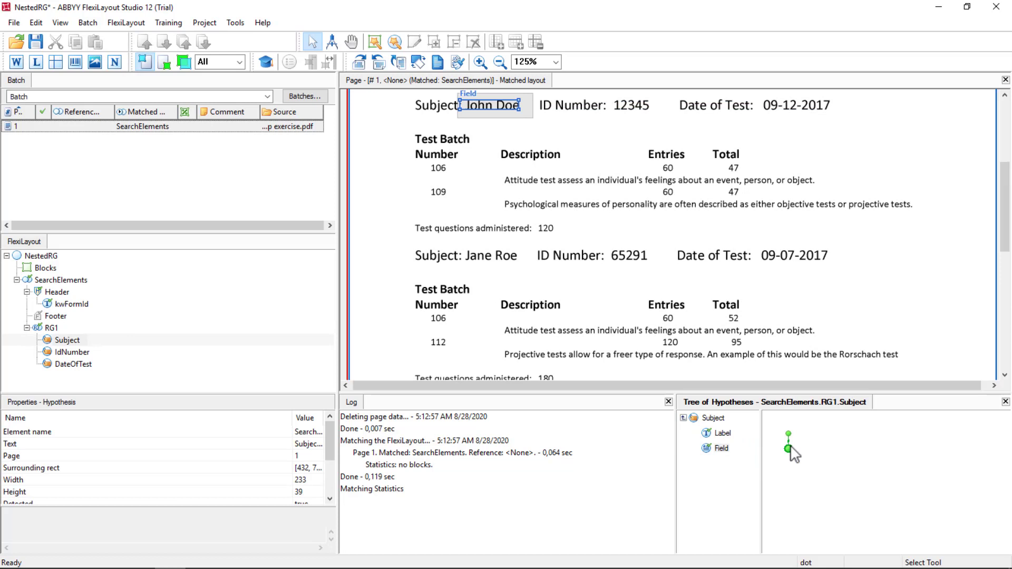
{"action": "left_click", "coordinate": [789, 434]}
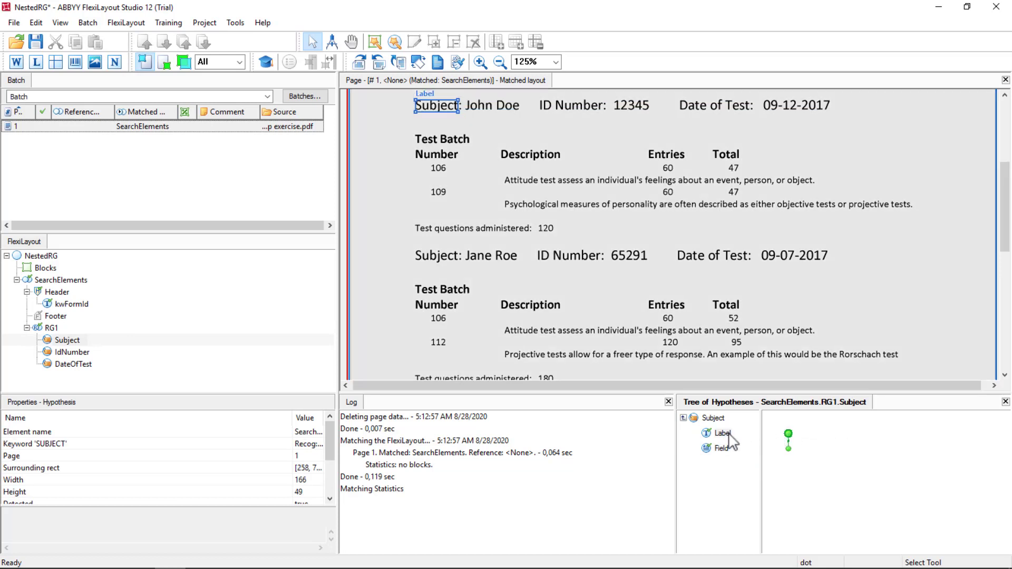
Add a colon to the Subject field's label text so it reads "Subject:", and save the element.
{"action": "double_click", "coordinate": [724, 434]}
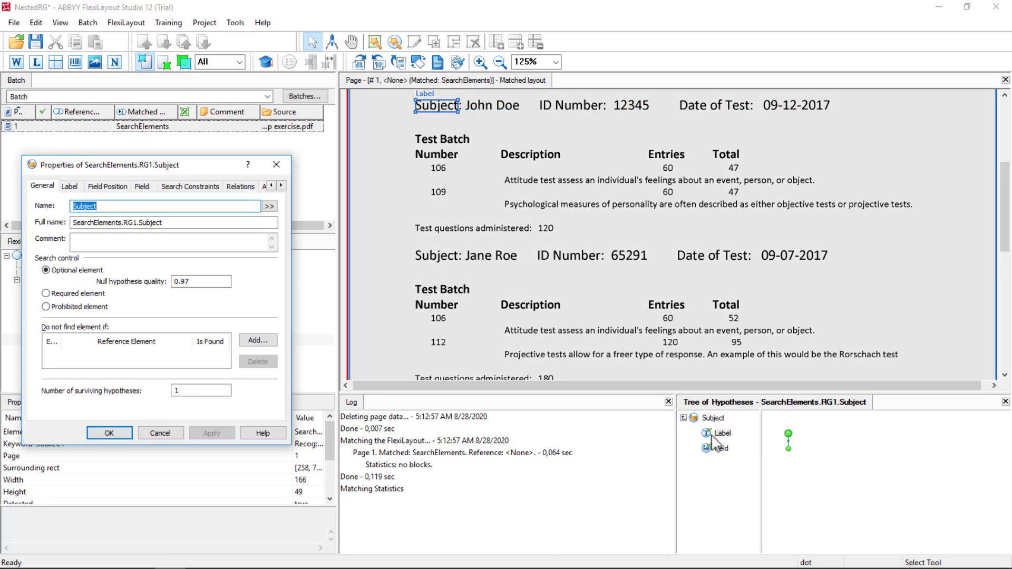
{"action": "left_click", "coordinate": [69, 185]}
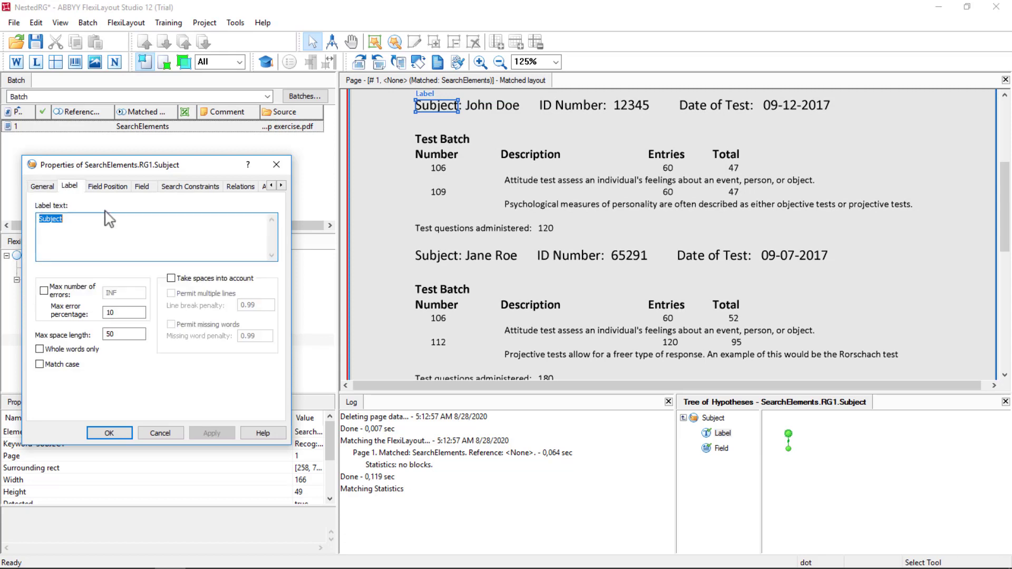
{"action": "left_click", "coordinate": [86, 223]}
{"action": "type", "text": ":"}
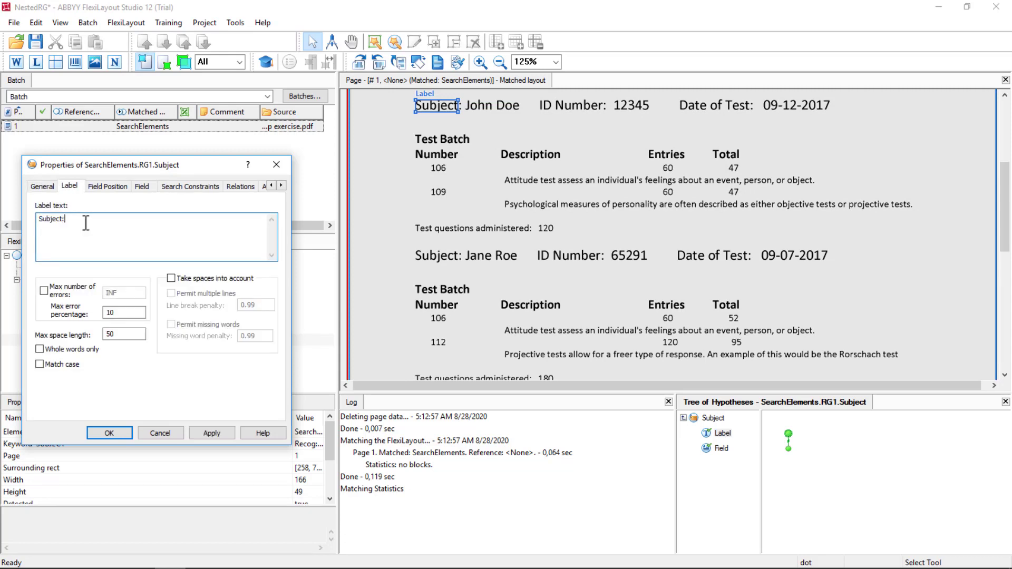
{"action": "left_click", "coordinate": [209, 433]}
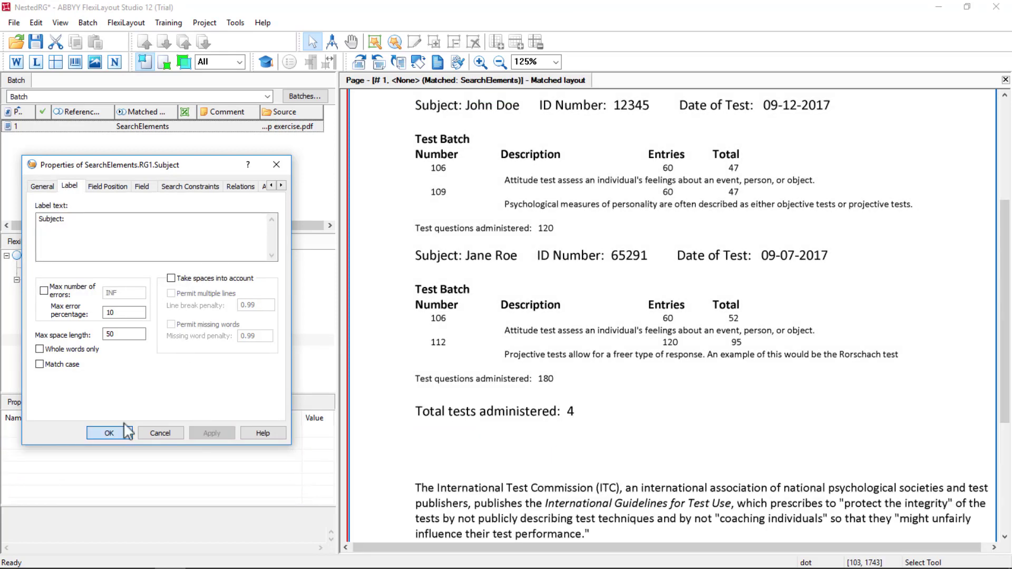
{"action": "left_click", "coordinate": [109, 433]}
Rematch page 1 and check the Subject, IdNumber and DateOfTest regions in the first two RG1 instances.
{"action": "right_click", "coordinate": [78, 128]}
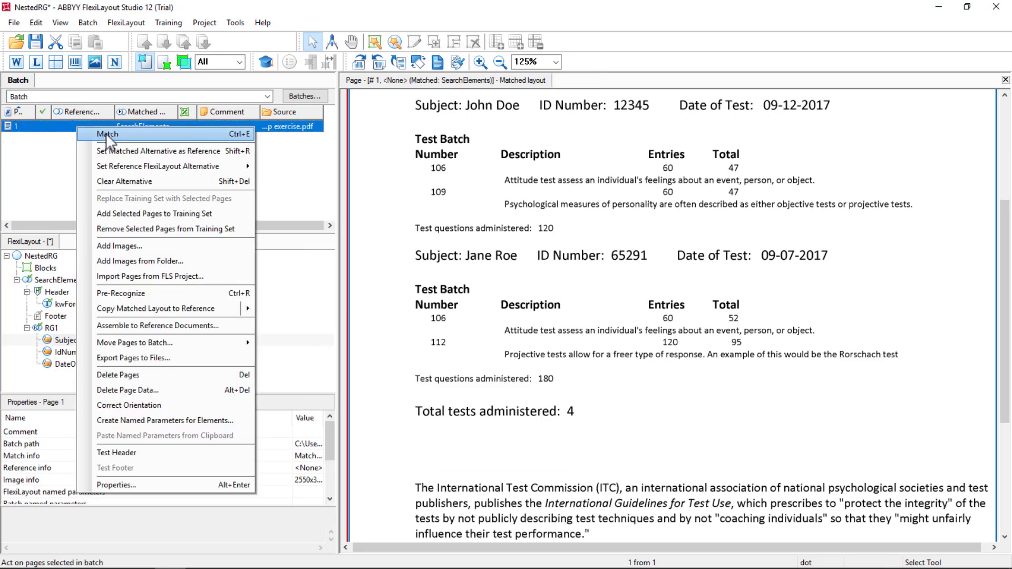
{"action": "left_click", "coordinate": [103, 135]}
{"action": "left_click", "coordinate": [789, 451]}
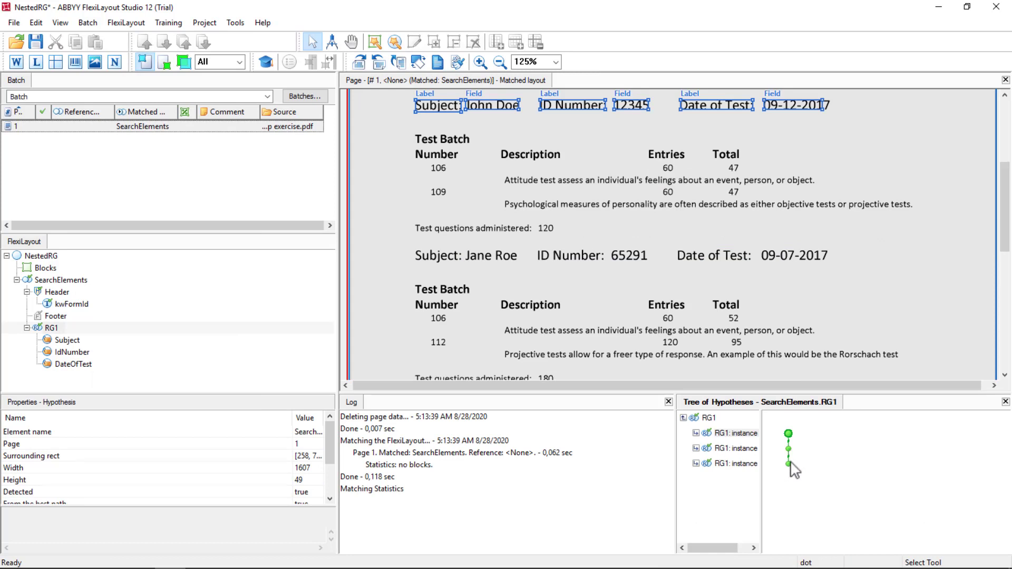
{"action": "left_click", "coordinate": [789, 449]}
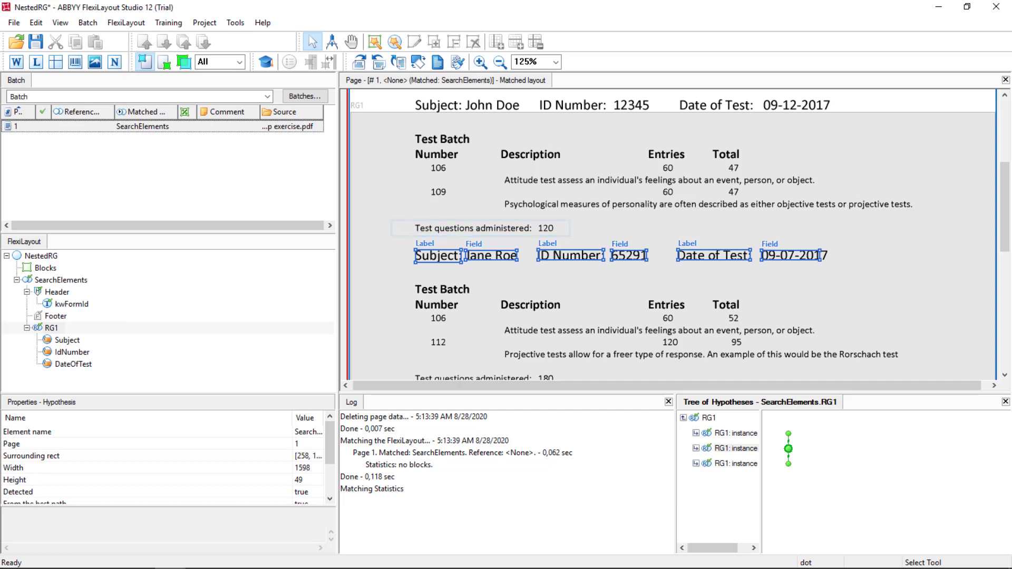
Duplicate the DateOfTest field within RG1.
{"action": "left_click", "coordinate": [71, 367]}
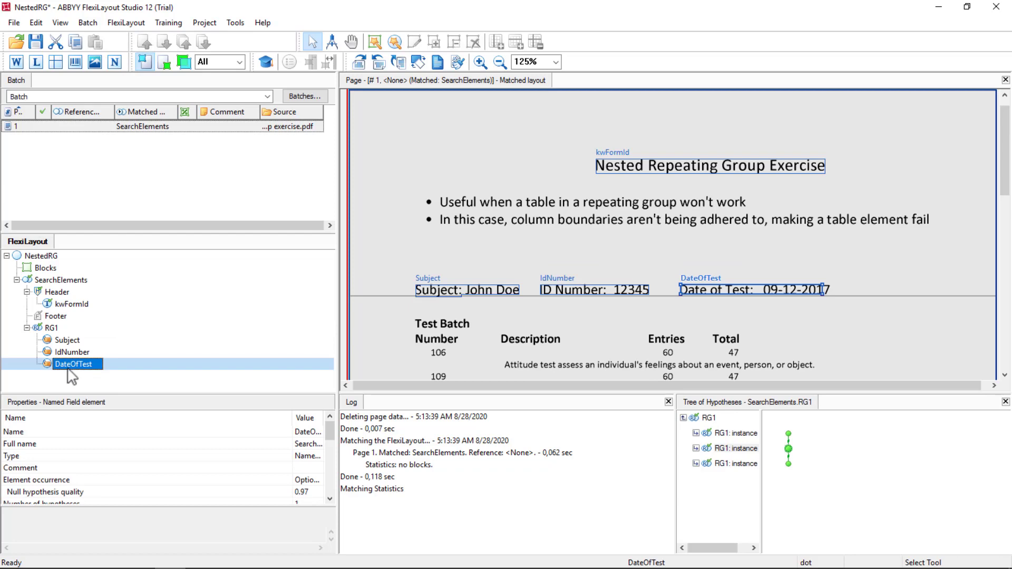
{"action": "key", "text": "ctrl+c"}
{"action": "key", "text": "ctrl+v"}
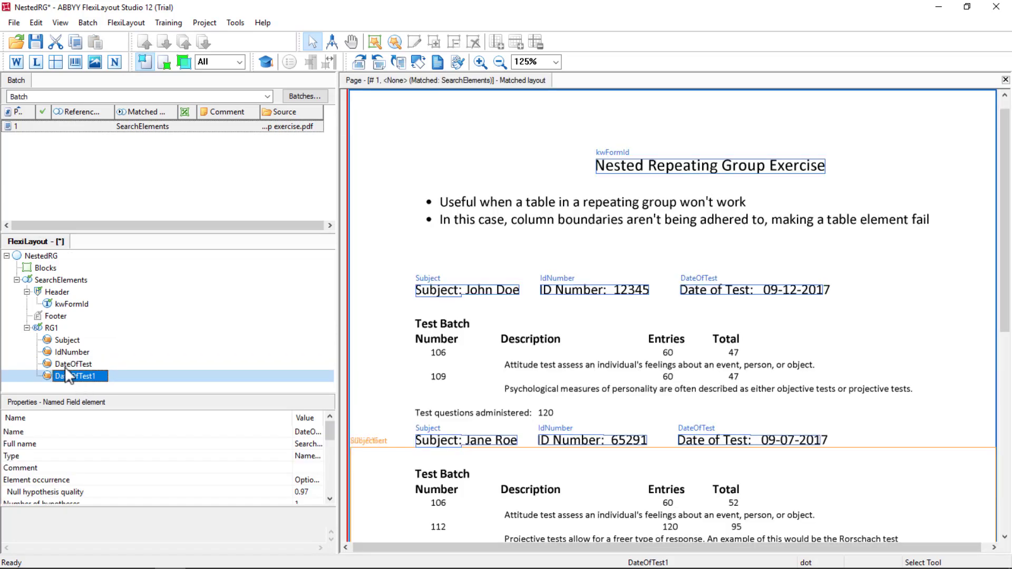
Display the recognized text lines on the page and copy the text of the first "Test questions administered" line.
{"action": "left_click", "coordinate": [36, 61]}
{"action": "left_click", "coordinate": [459, 414]}
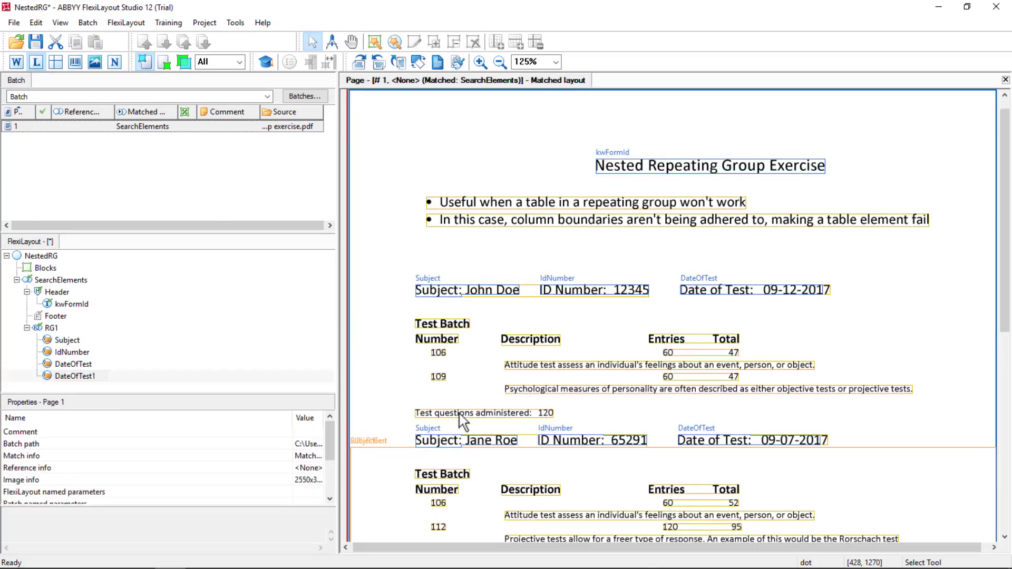
{"action": "right_click", "coordinate": [459, 414]}
{"action": "left_click", "coordinate": [506, 420]}
Rename the duplicated date field in RG1 as TestQuestionsAdministered, based on the copied line text, and select the new name.
{"action": "left_click", "coordinate": [79, 376]}
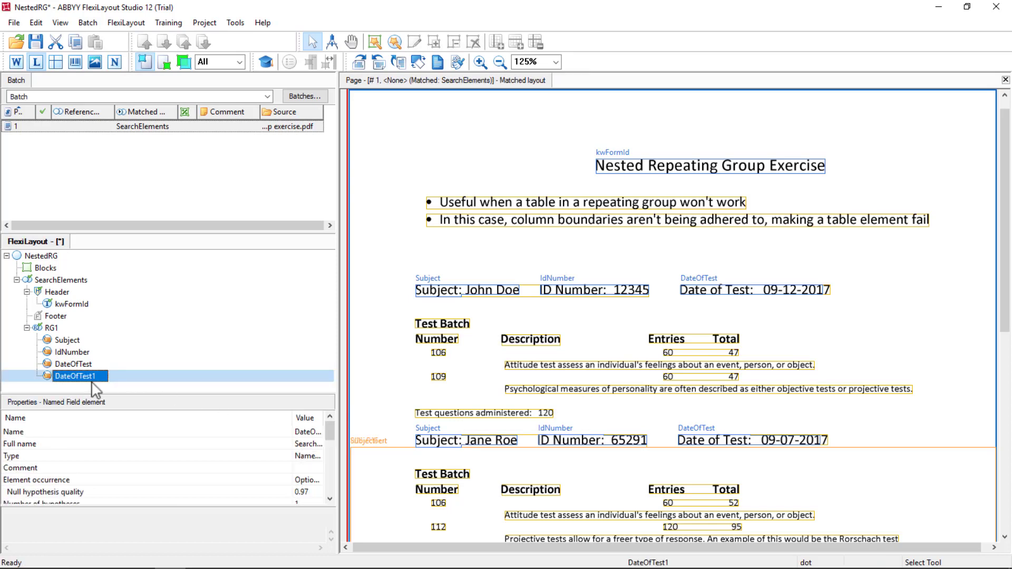
{"action": "left_click", "coordinate": [79, 376]}
{"action": "left_click", "coordinate": [80, 376]}
{"action": "key", "text": "ctrl+a"}
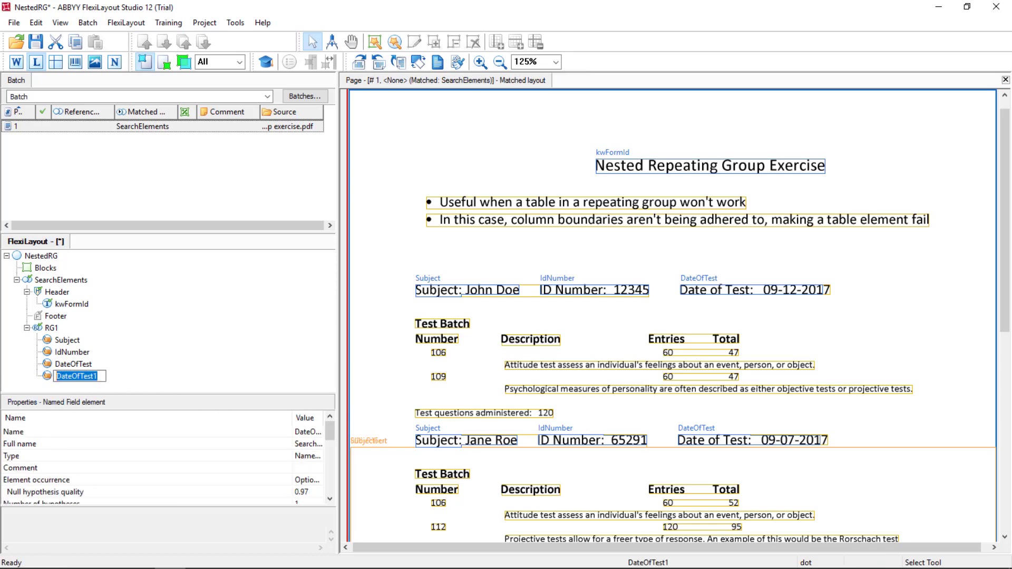
{"action": "key", "text": "ctrl+v"}
{"action": "left_click", "coordinate": [75, 376]}
{"action": "key", "text": "BackSpace"}
{"action": "key", "text": "BackSpace"}
{"action": "type", "text": "Q"}
{"action": "left_click", "coordinate": [112, 376]}
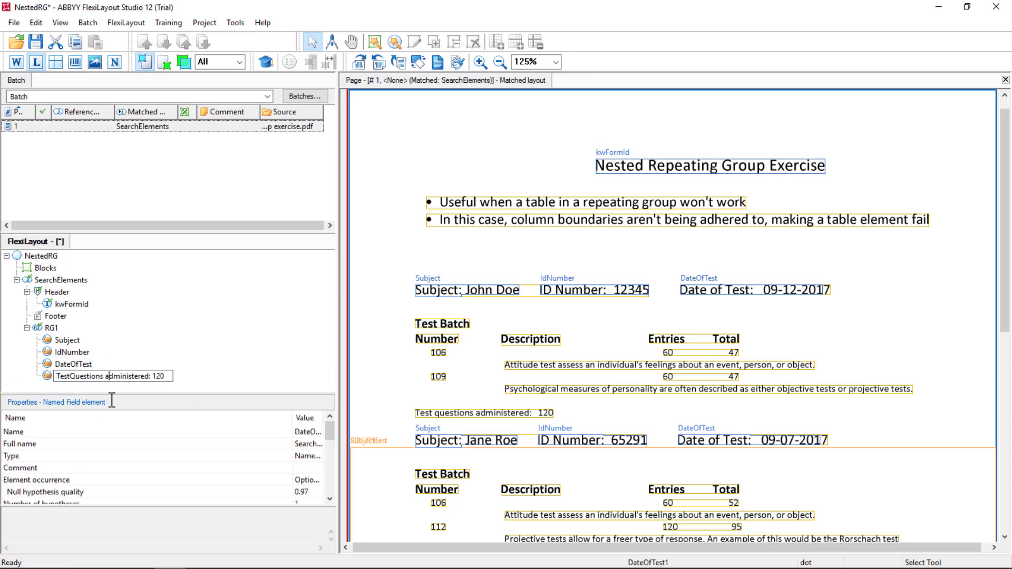
{"action": "key", "text": "BackSpace"}
{"action": "key", "text": "BackSpace"}
{"action": "type", "text": "A"}
{"action": "left_click", "coordinate": [167, 377]}
{"action": "key", "text": "BackSpace"}
{"action": "key", "text": "BackSpace"}
{"action": "key", "text": "BackSpace"}
{"action": "key", "text": "BackSpace"}
{"action": "key", "text": "BackSpace"}
{"action": "key", "text": "ctrl+a"}
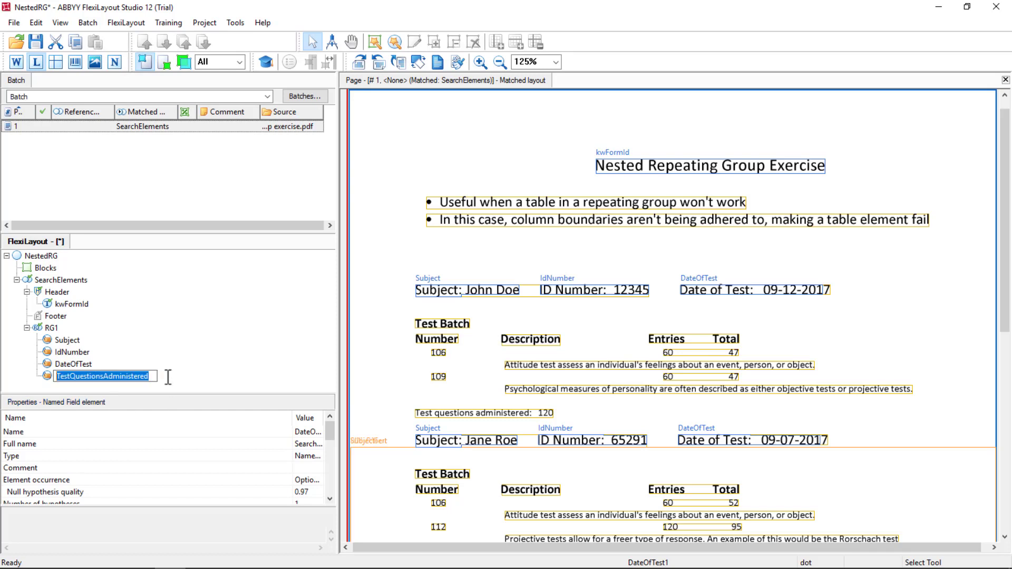
Set the TestQuestionsAdministered field's label text to "TestQuestionsAdministered:", review its relations, and save the element.
{"action": "double_click", "coordinate": [48, 377]}
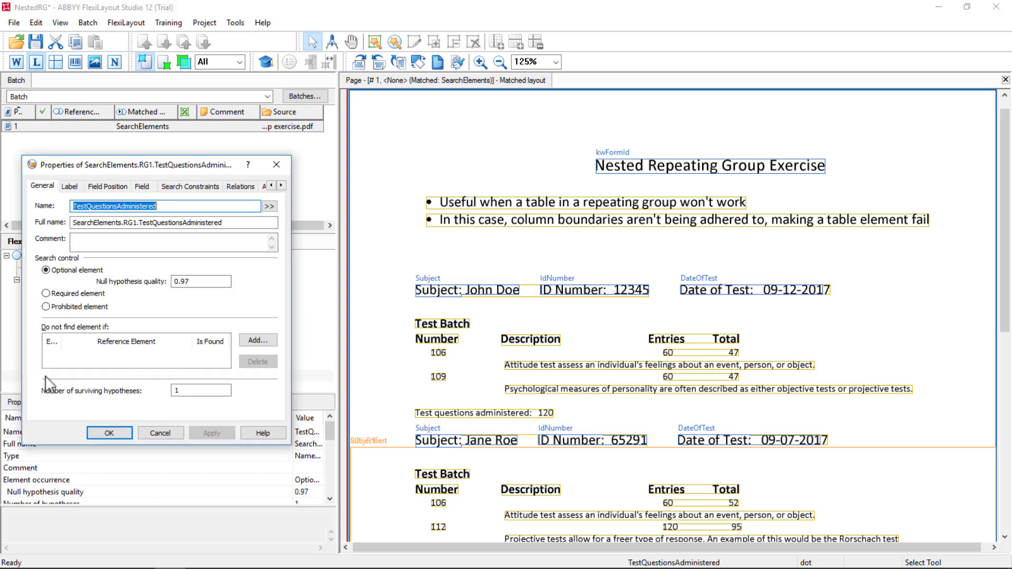
{"action": "left_click", "coordinate": [69, 186]}
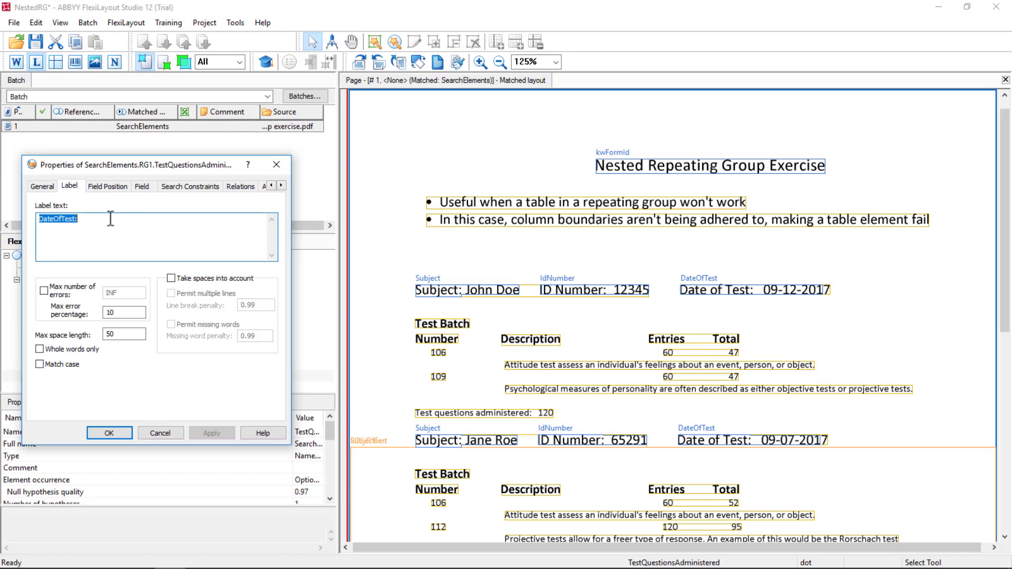
{"action": "key", "text": "ctrl+v"}
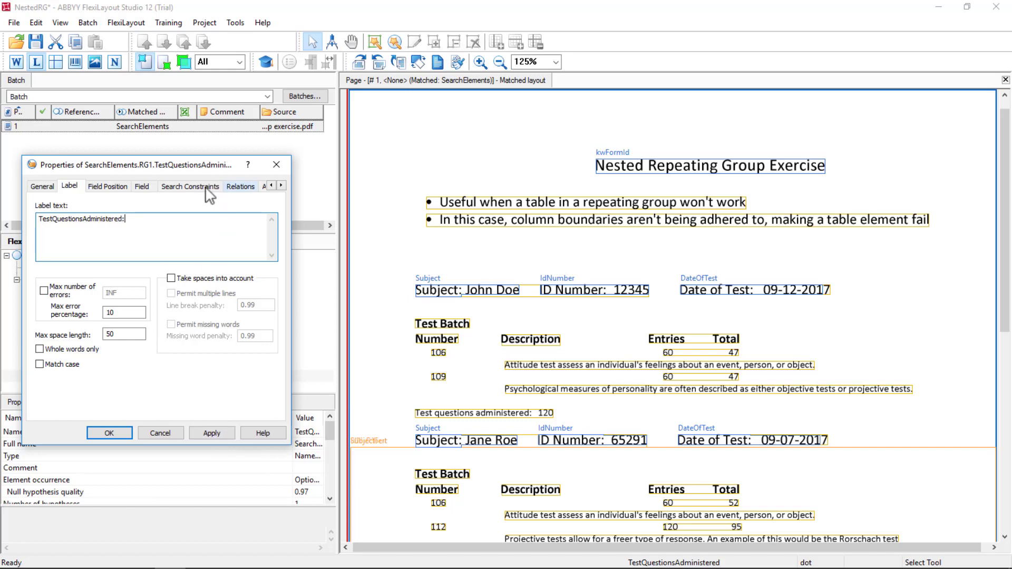
{"action": "left_click", "coordinate": [241, 186]}
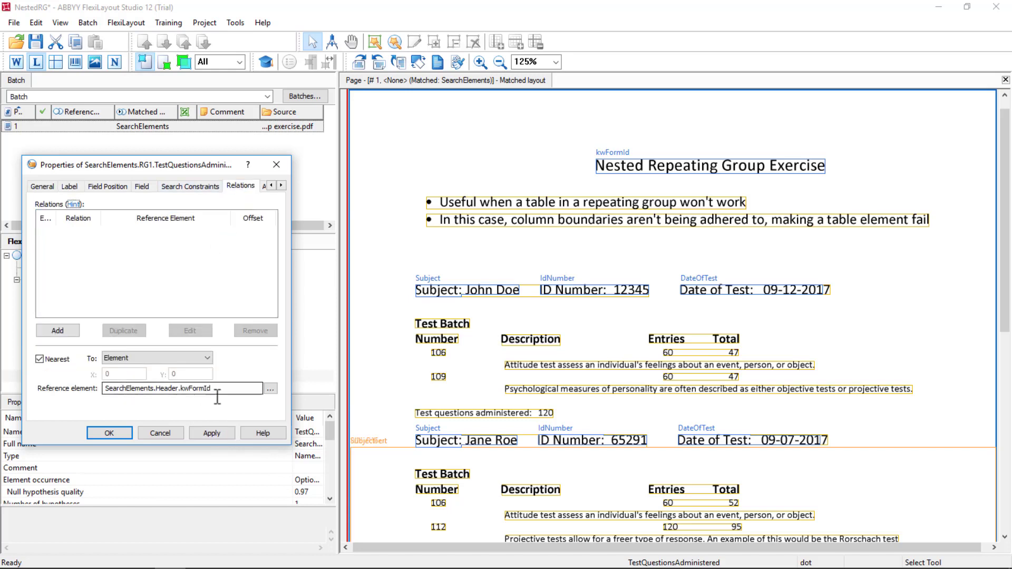
{"action": "left_click", "coordinate": [203, 434]}
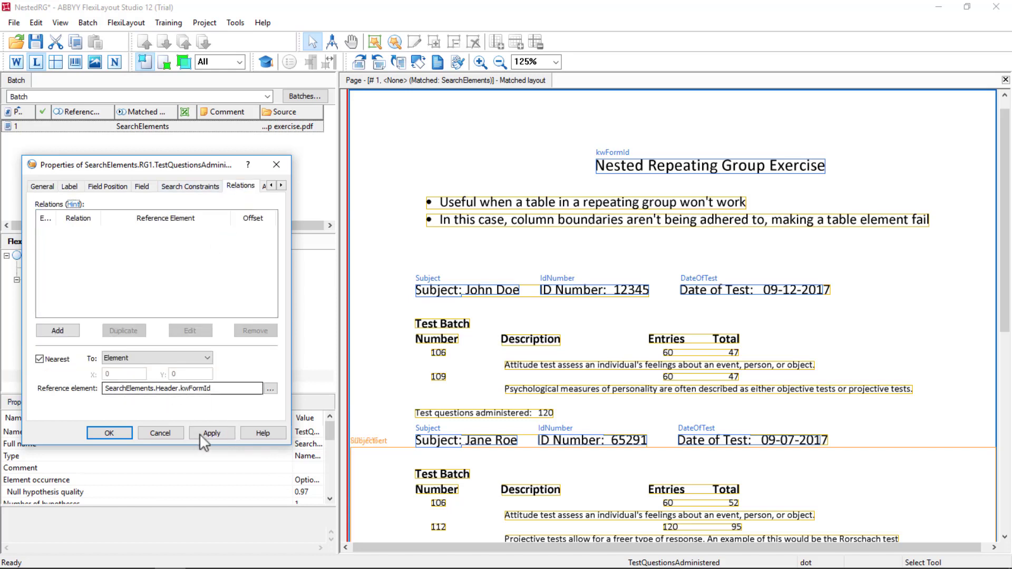
{"action": "left_click", "coordinate": [123, 432]}
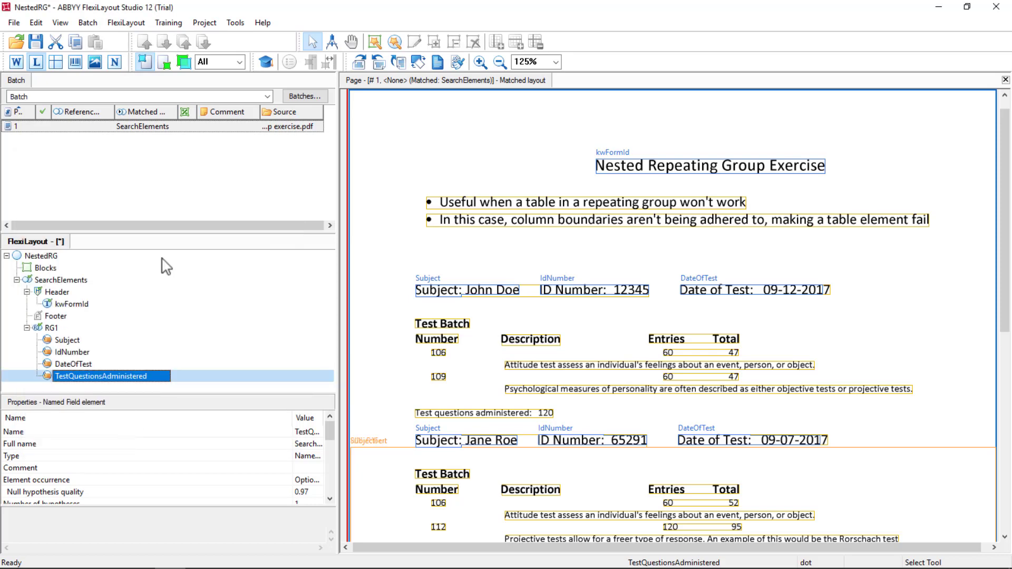
Rematch page 1 and check the label and field regions found in each of the three RG1 instances.
{"action": "right_click", "coordinate": [96, 137]}
{"action": "left_click", "coordinate": [124, 139]}
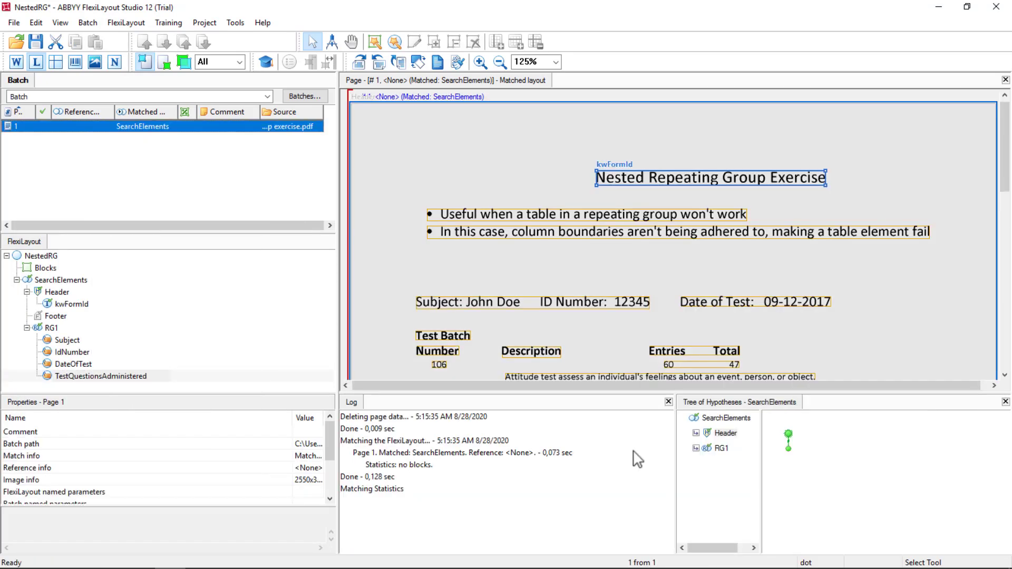
{"action": "left_click", "coordinate": [787, 450]}
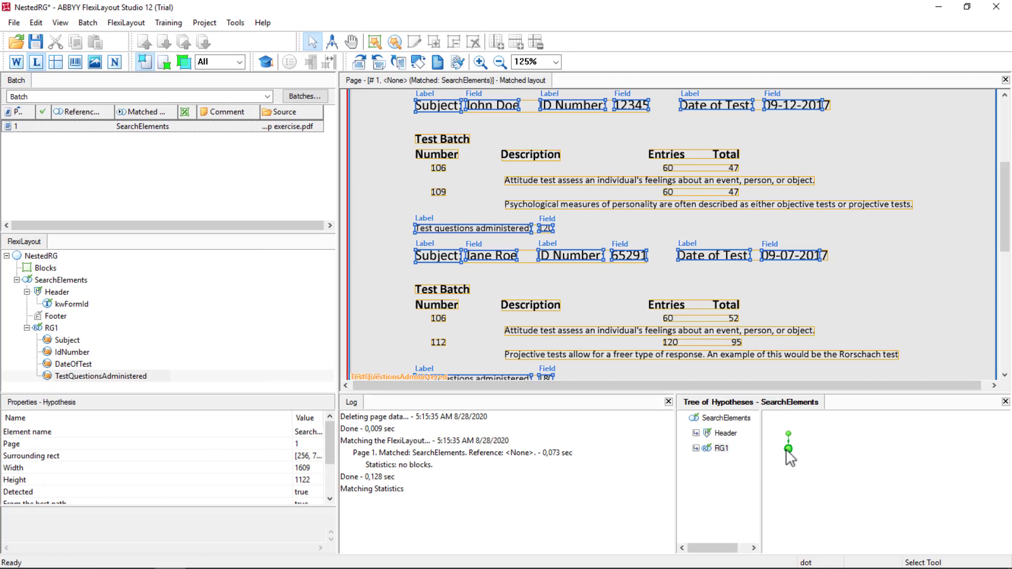
{"action": "double_click", "coordinate": [789, 450]}
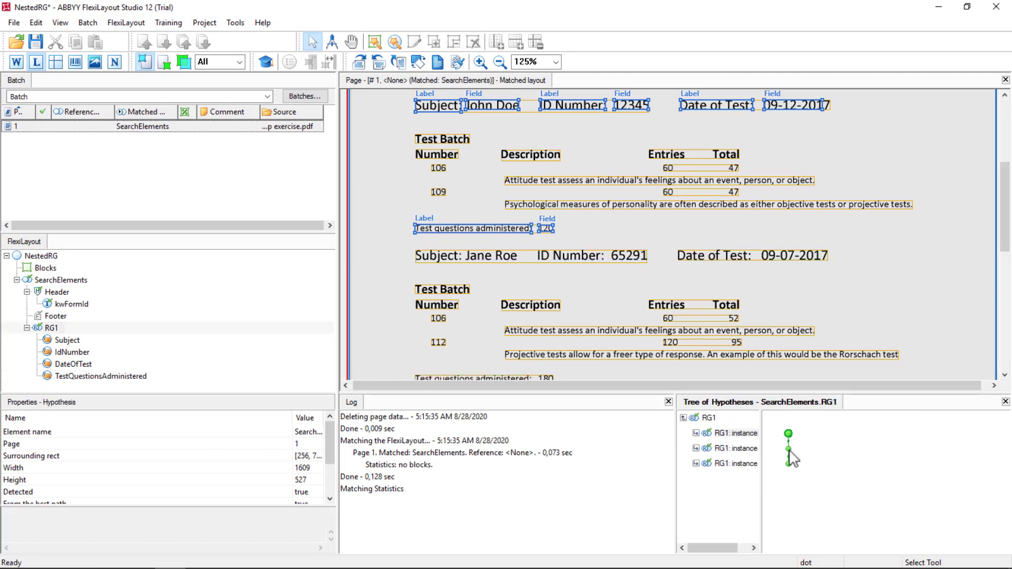
{"action": "left_click", "coordinate": [789, 449]}
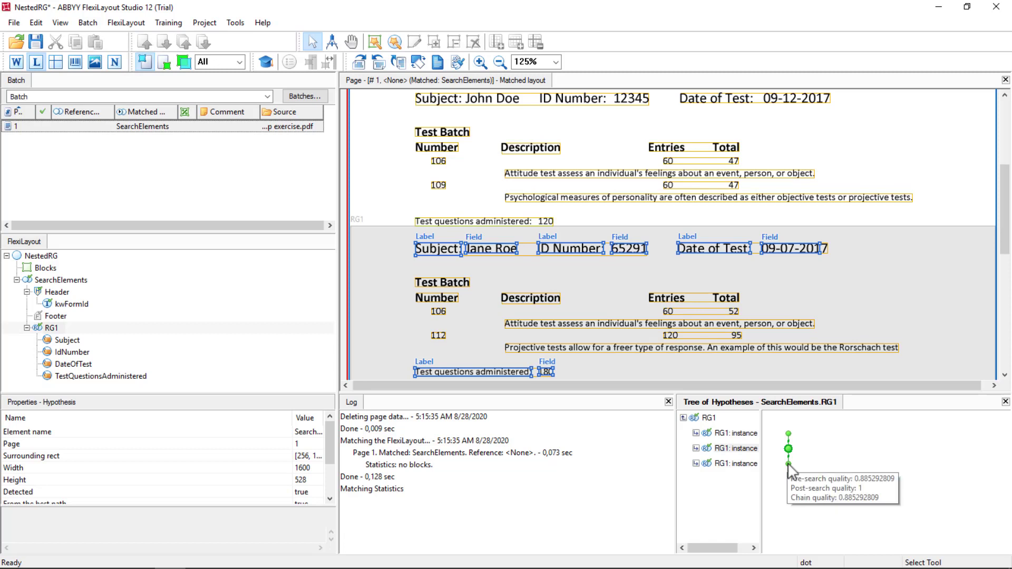
{"action": "double_click", "coordinate": [789, 465]}
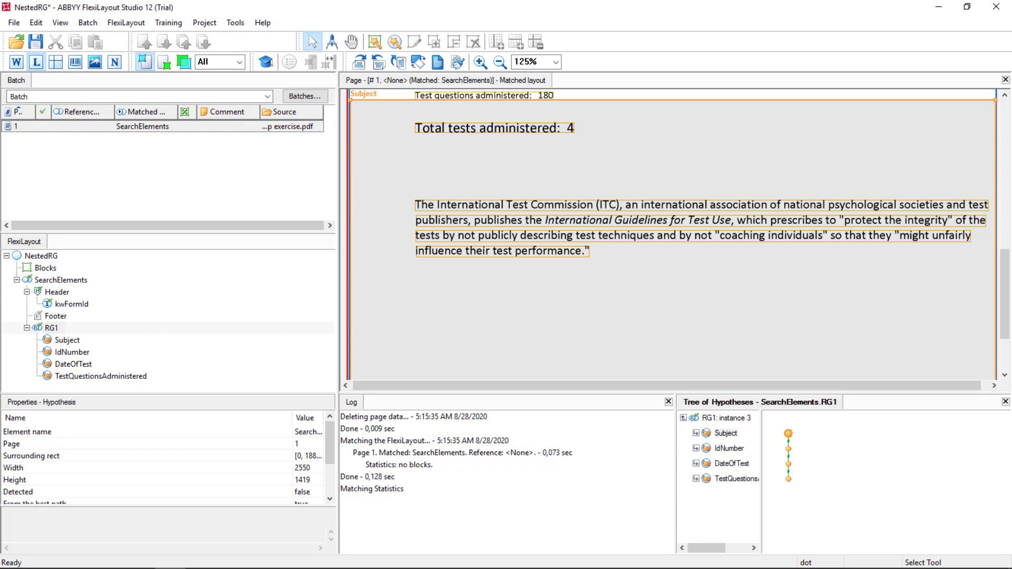
{"action": "scroll", "coordinate": [672, 227], "scroll_direction": "up", "scroll_amount": 5}
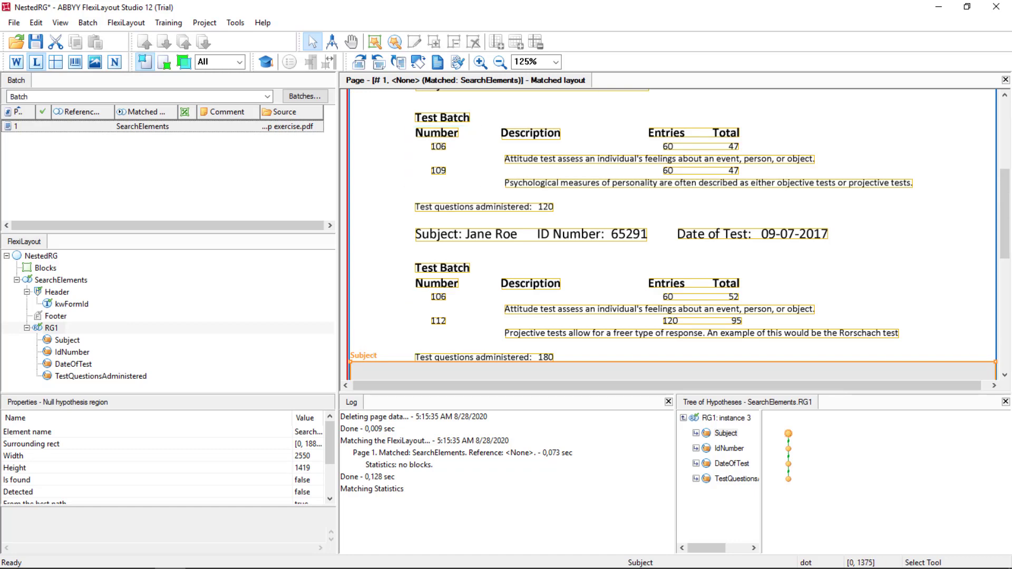
Add a Static Text element to RG1 and name it kwTestbatchNo.
{"action": "right_click", "coordinate": [51, 328]}
{"action": "mouse_move", "coordinate": [111, 333]}
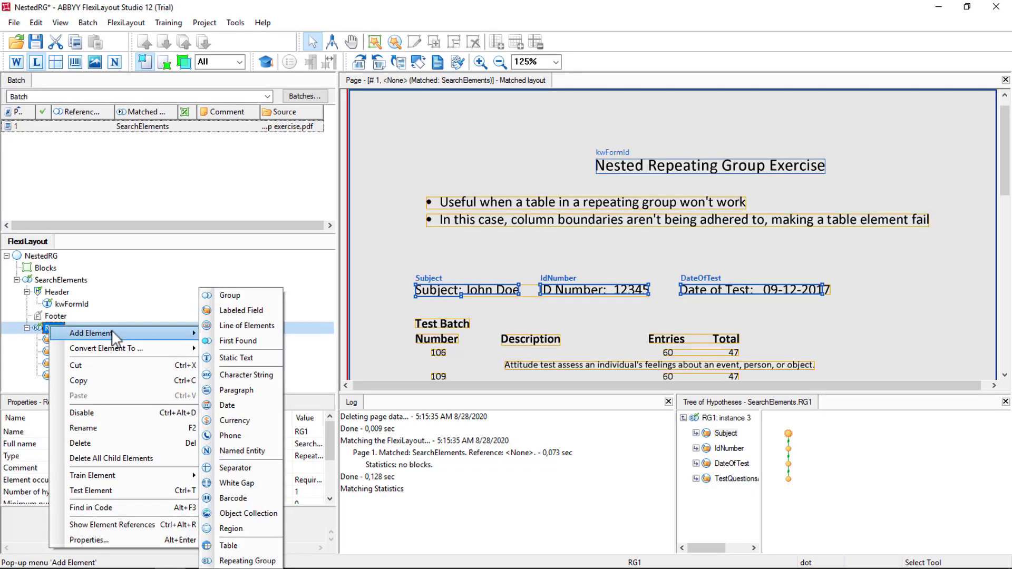
{"action": "left_click", "coordinate": [236, 359]}
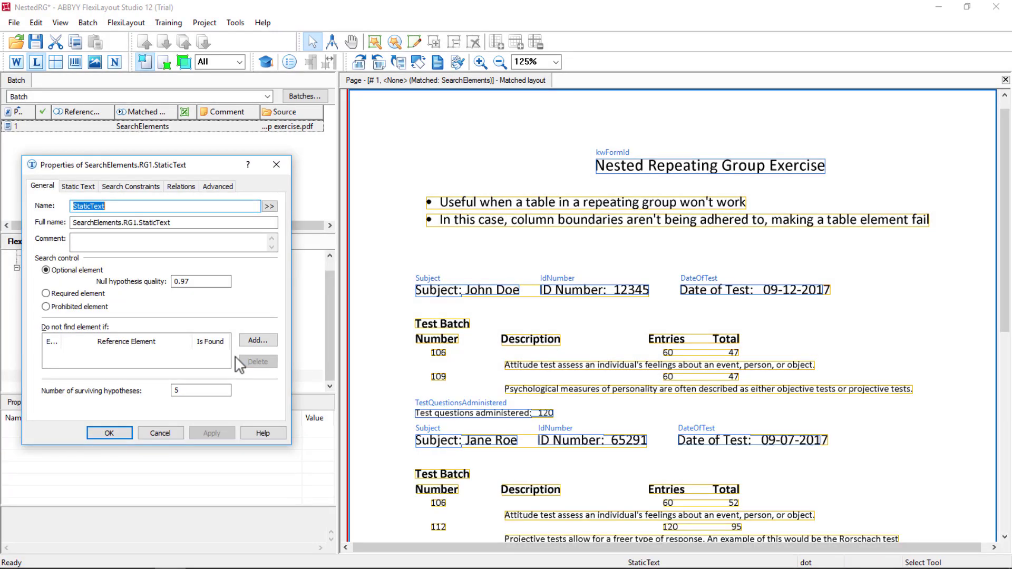
{"action": "type", "text": "kwTest"}
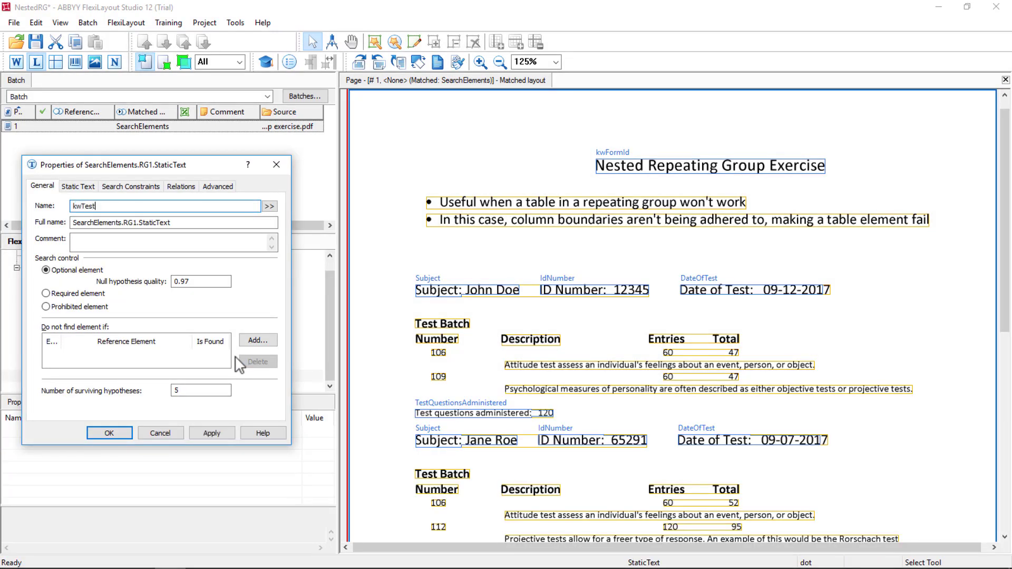
{"action": "type", "text": "batchNo"}
Set kwTestbatchNo to search for "Test Batch Number", taking spaces into account and permitting multiple lines, and save the element.
{"action": "left_click", "coordinate": [78, 187]}
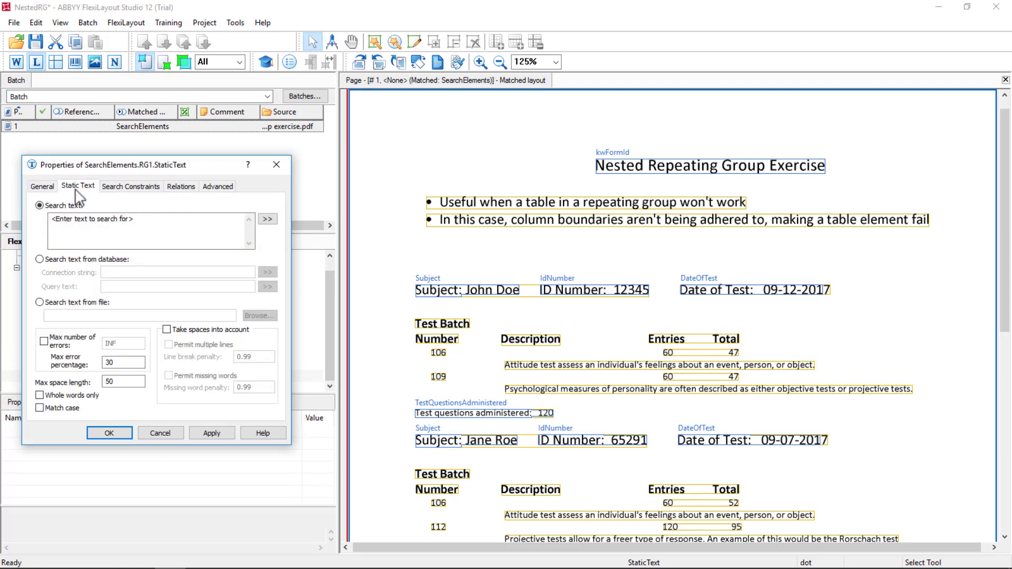
{"action": "left_click", "coordinate": [167, 330]}
{"action": "left_click", "coordinate": [169, 345]}
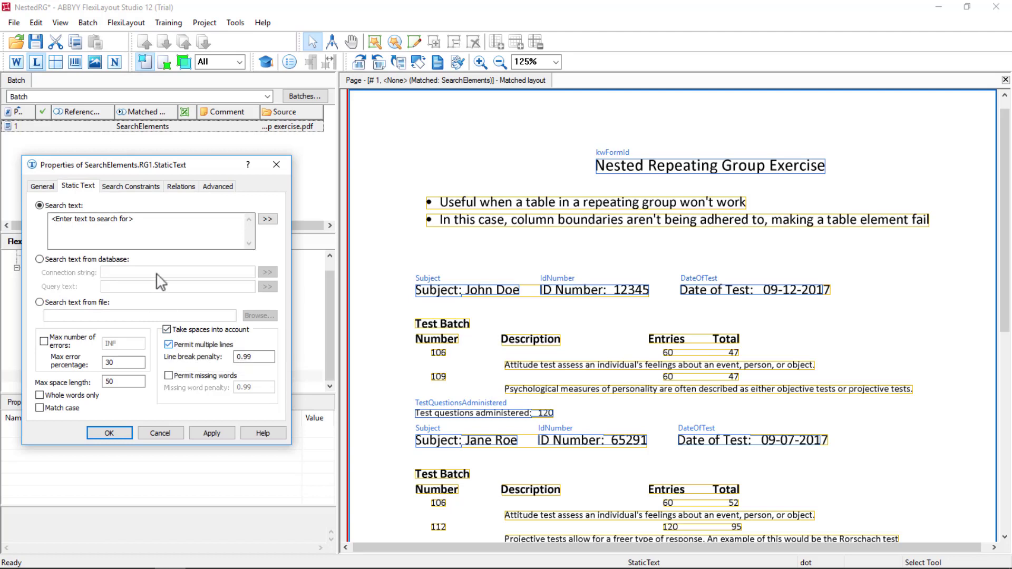
{"action": "left_click", "coordinate": [147, 219]}
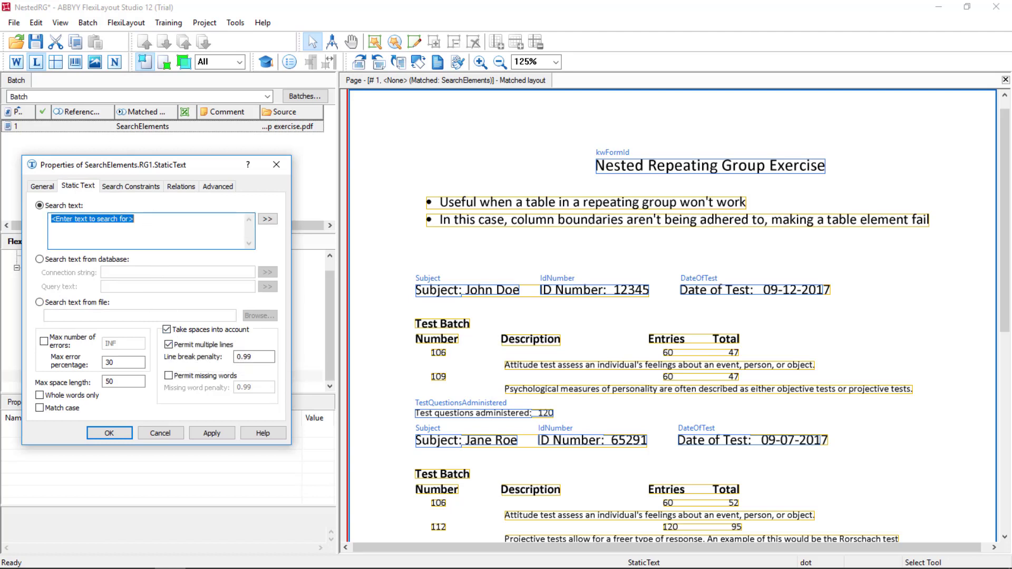
{"action": "type", "text": "T"}
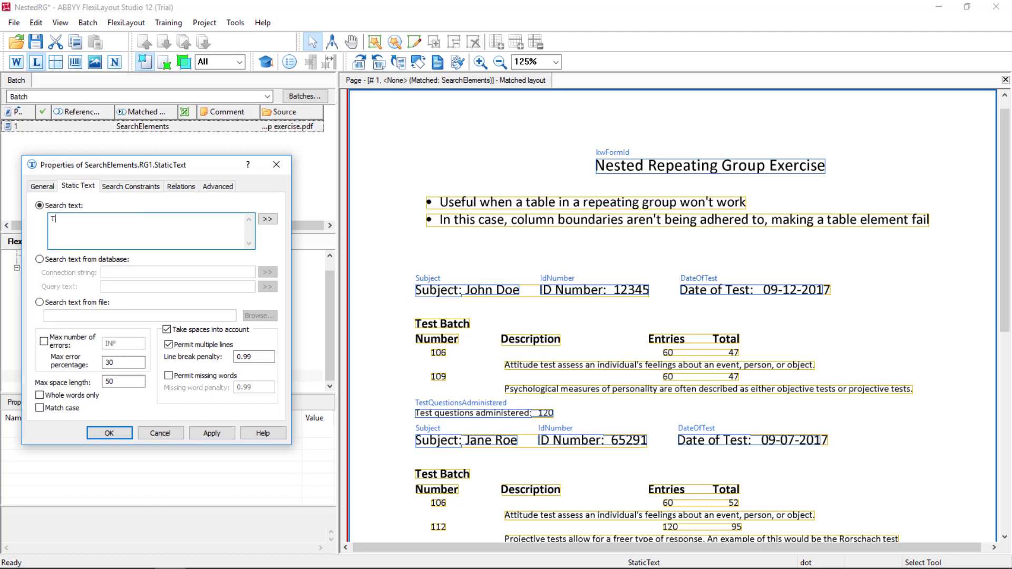
{"action": "type", "text": "est Batch N"}
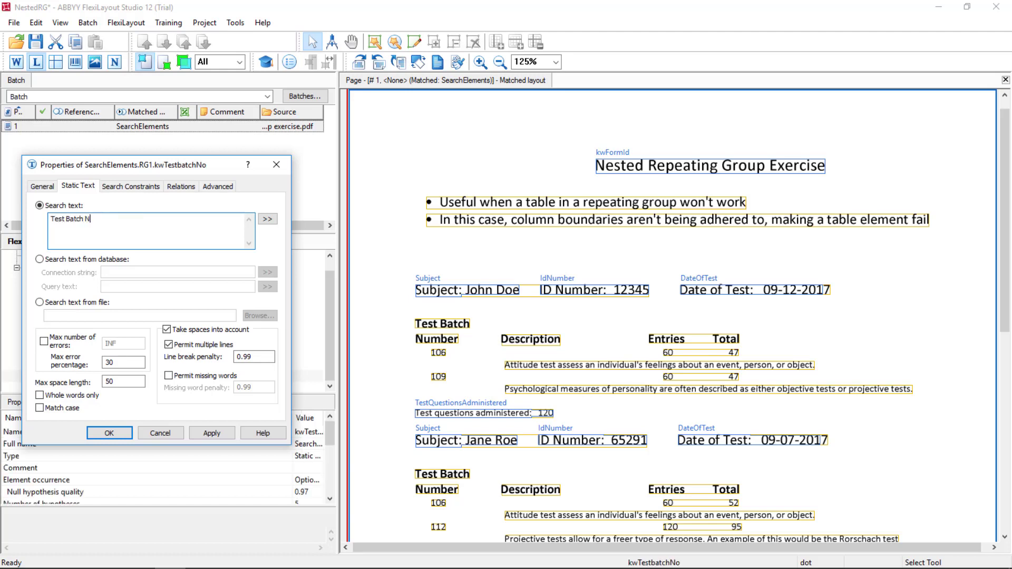
{"action": "type", "text": "umber"}
{"action": "left_click", "coordinate": [211, 433]}
{"action": "left_click", "coordinate": [109, 433]}
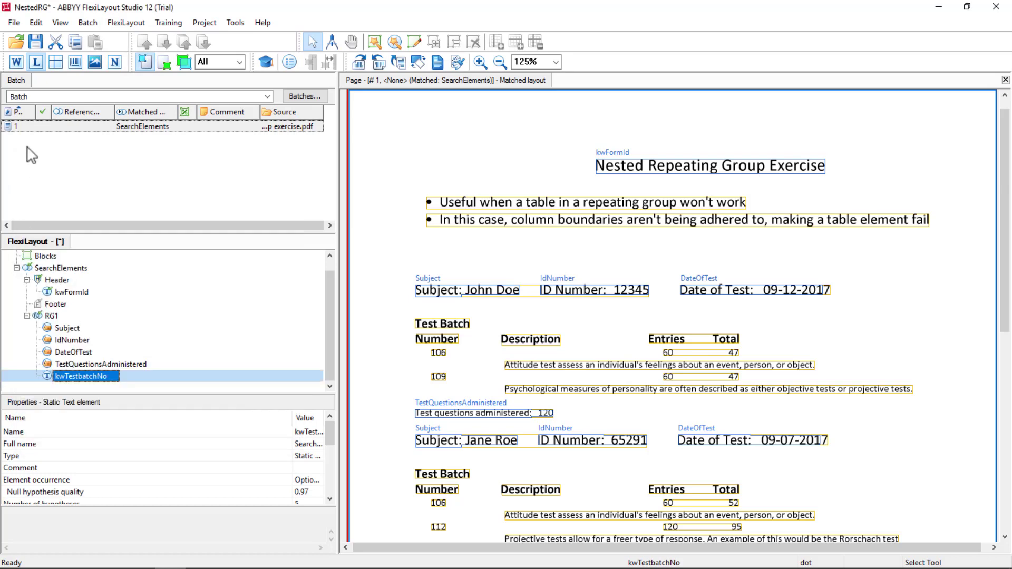
Rematch page 1 and check where kwTestbatchNo is located in the first RG1 instance.
{"action": "right_click", "coordinate": [35, 128]}
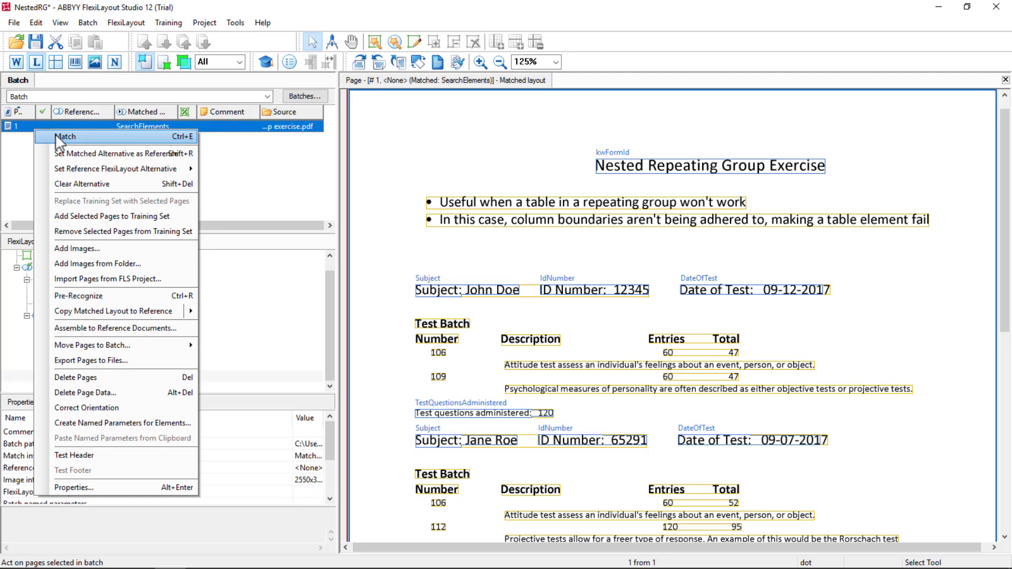
{"action": "left_click", "coordinate": [59, 137]}
{"action": "left_click", "coordinate": [789, 449]}
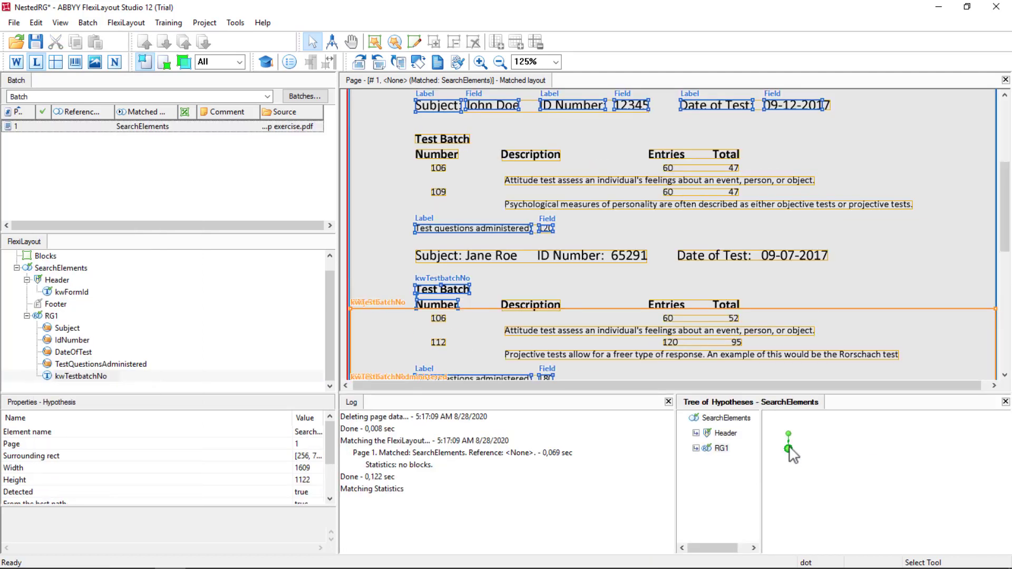
{"action": "double_click", "coordinate": [789, 449]}
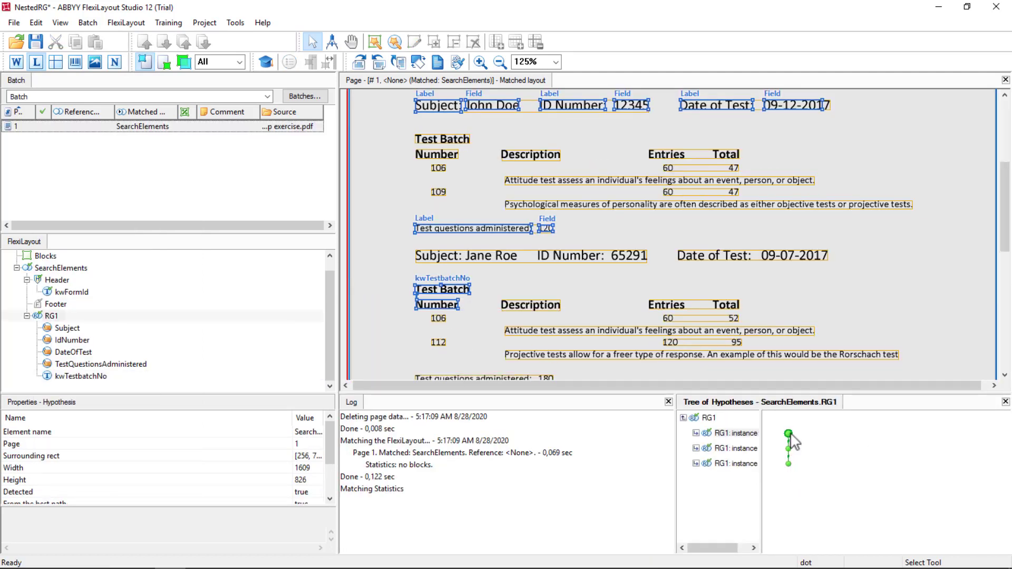
{"action": "left_click", "coordinate": [789, 435]}
{"action": "left_click", "coordinate": [789, 494]}
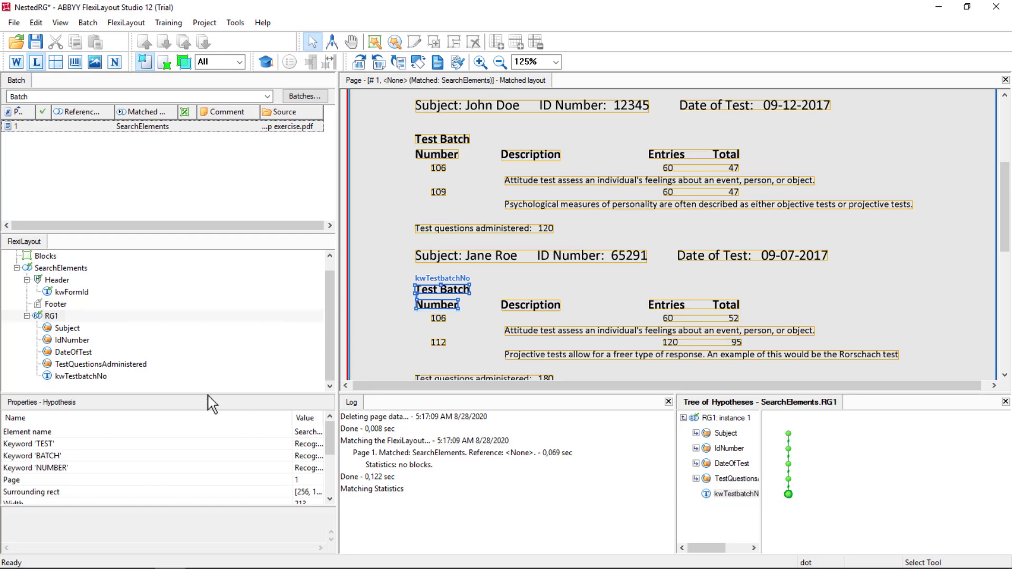
Make kwTestbatchNo search nearest to the Header's kwFormId element and save its properties.
{"action": "double_click", "coordinate": [81, 376]}
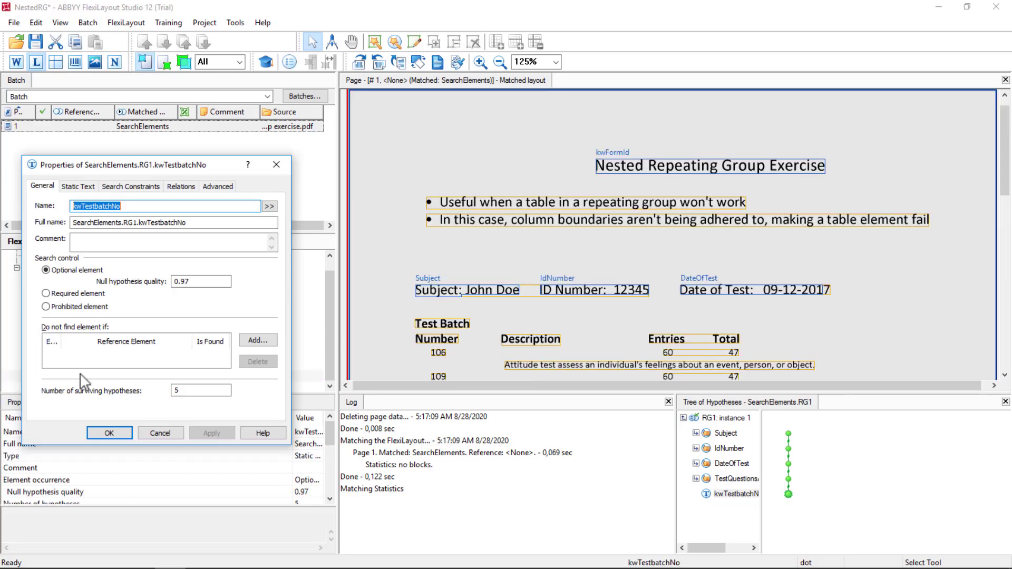
{"action": "left_click", "coordinate": [181, 187]}
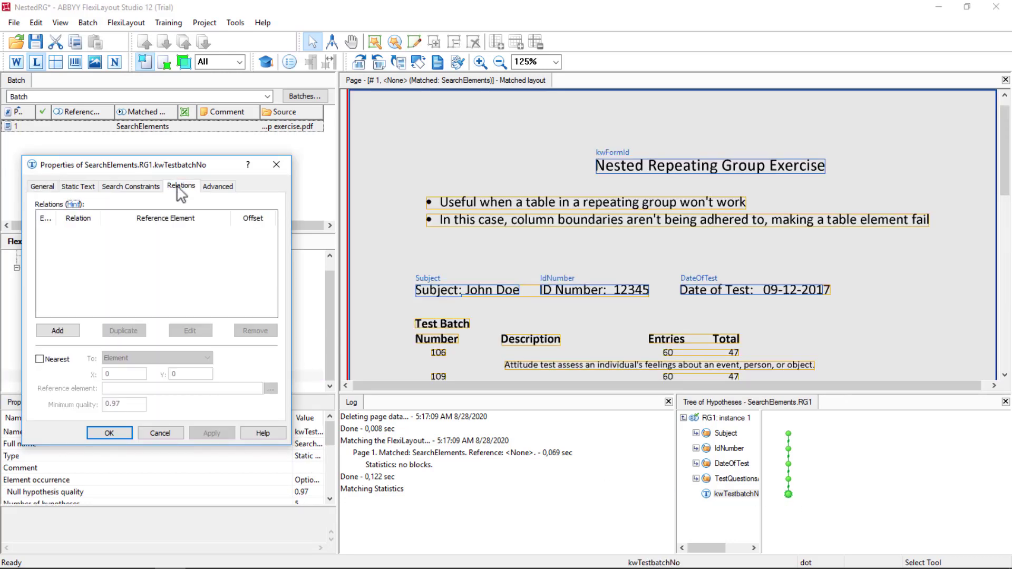
{"action": "left_click", "coordinate": [39, 359]}
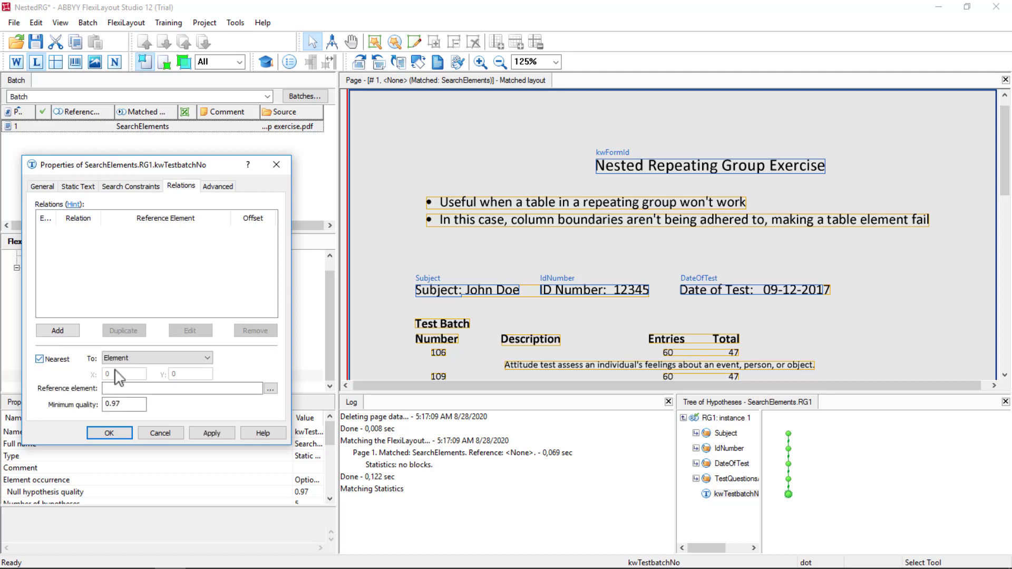
{"action": "left_click", "coordinate": [271, 390]}
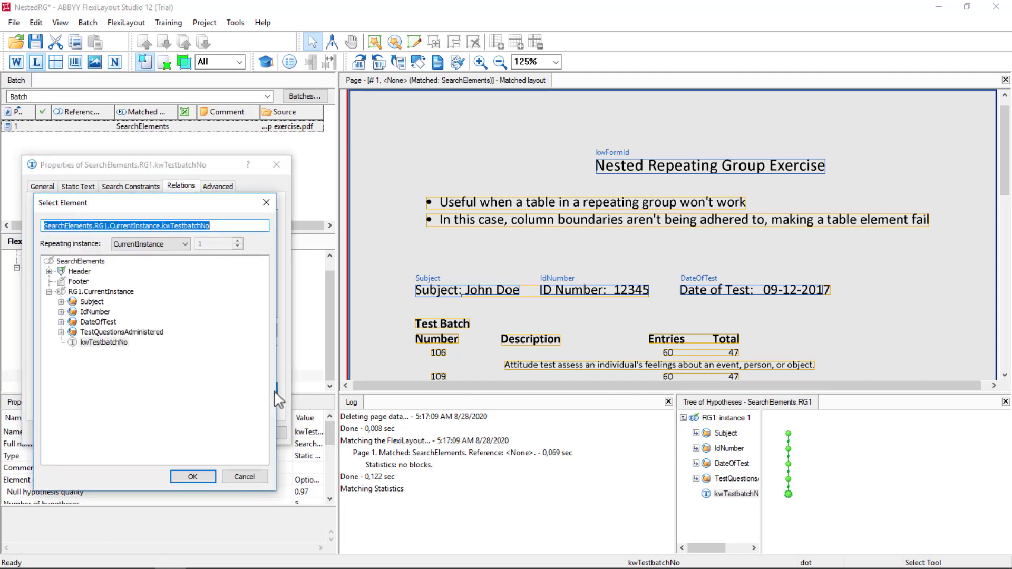
{"action": "left_click", "coordinate": [48, 271]}
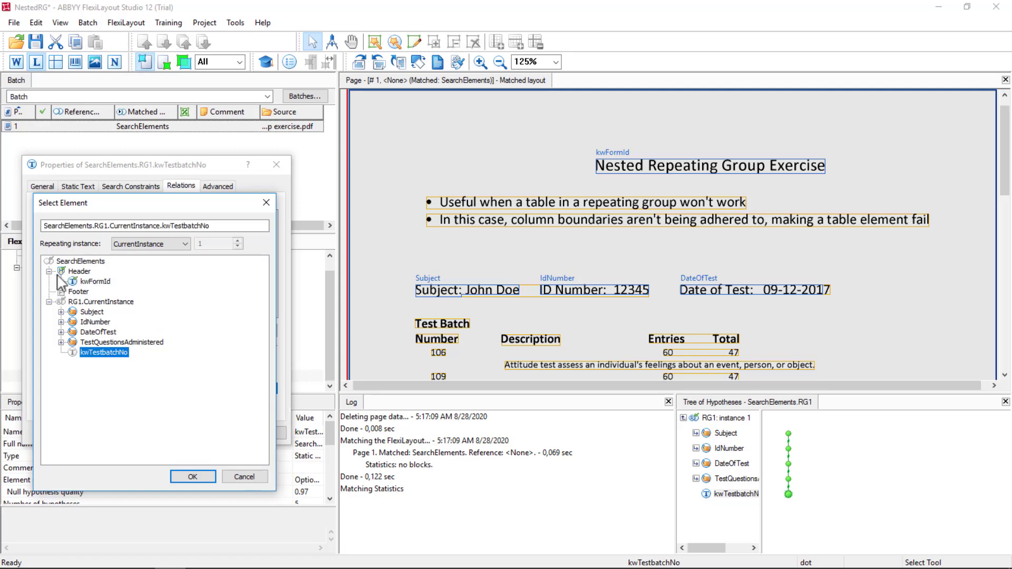
{"action": "left_click", "coordinate": [89, 282]}
{"action": "left_click", "coordinate": [191, 477]}
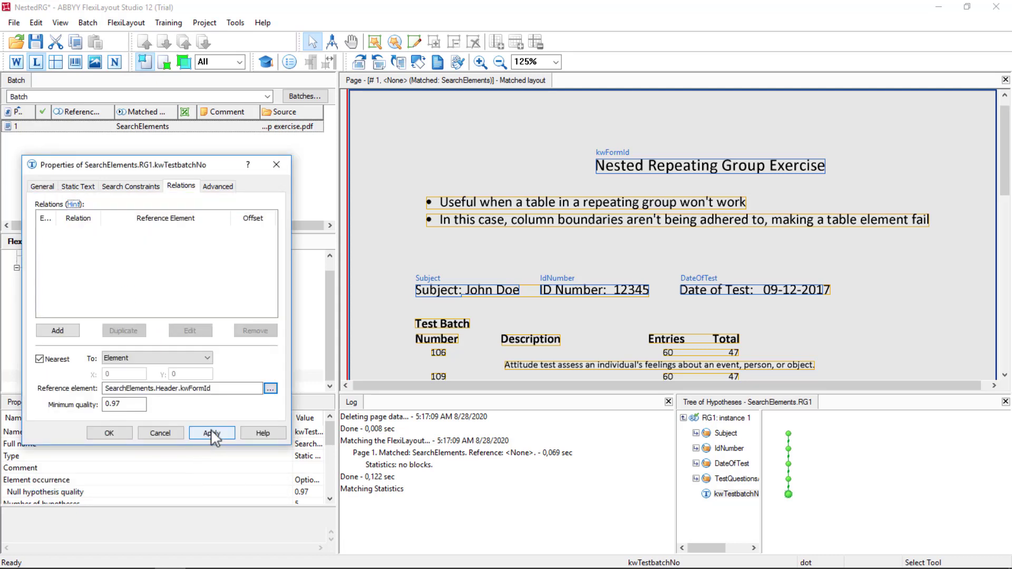
{"action": "left_click", "coordinate": [211, 430]}
{"action": "left_click", "coordinate": [114, 432]}
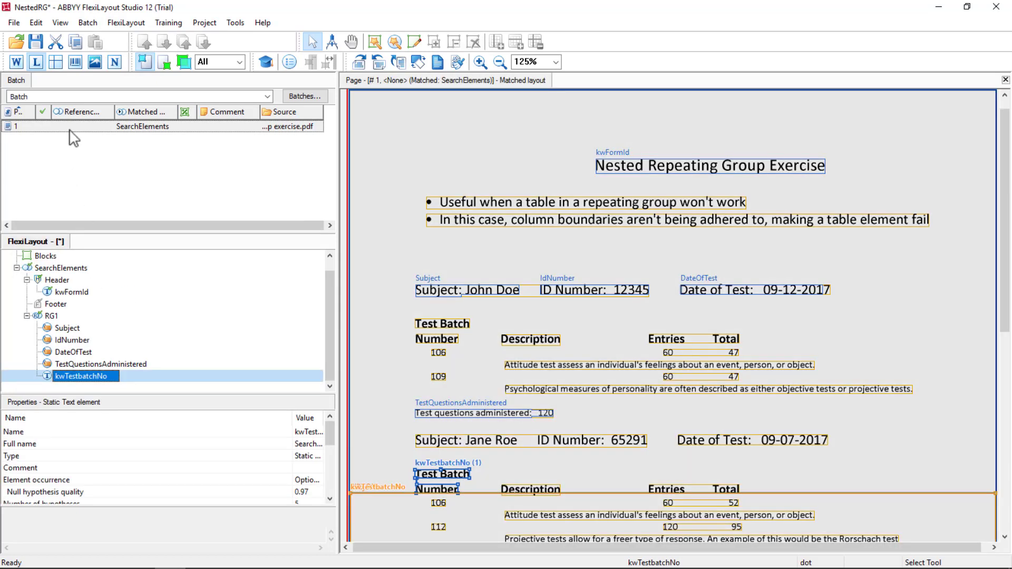
Rematch page 1 and check where kwTestbatchNo is located in the first RG1 instance.
{"action": "right_click", "coordinate": [66, 129]}
{"action": "left_click", "coordinate": [87, 132]}
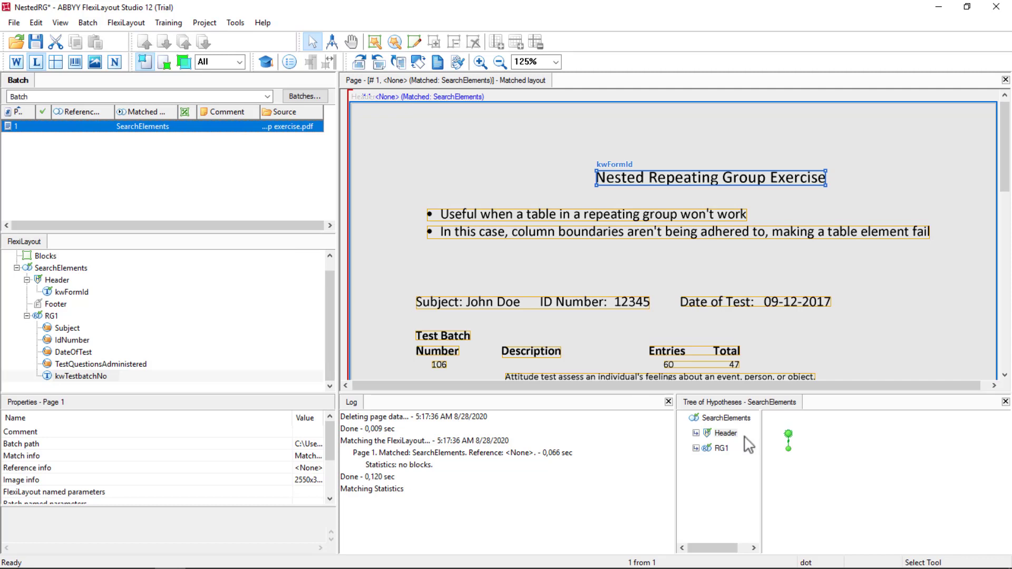
{"action": "left_click", "coordinate": [790, 450]}
{"action": "double_click", "coordinate": [790, 450]}
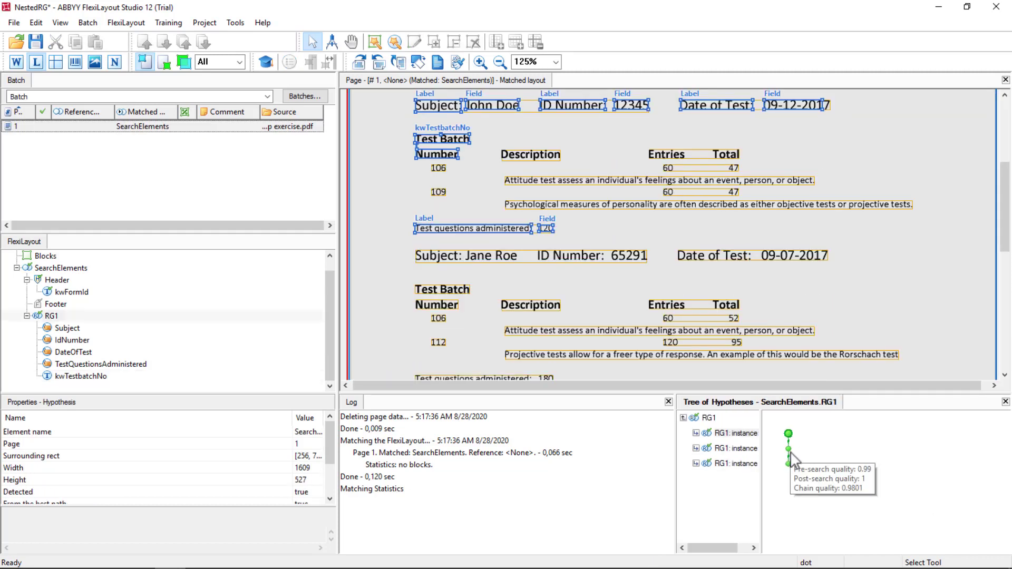
{"action": "left_click", "coordinate": [789, 436]}
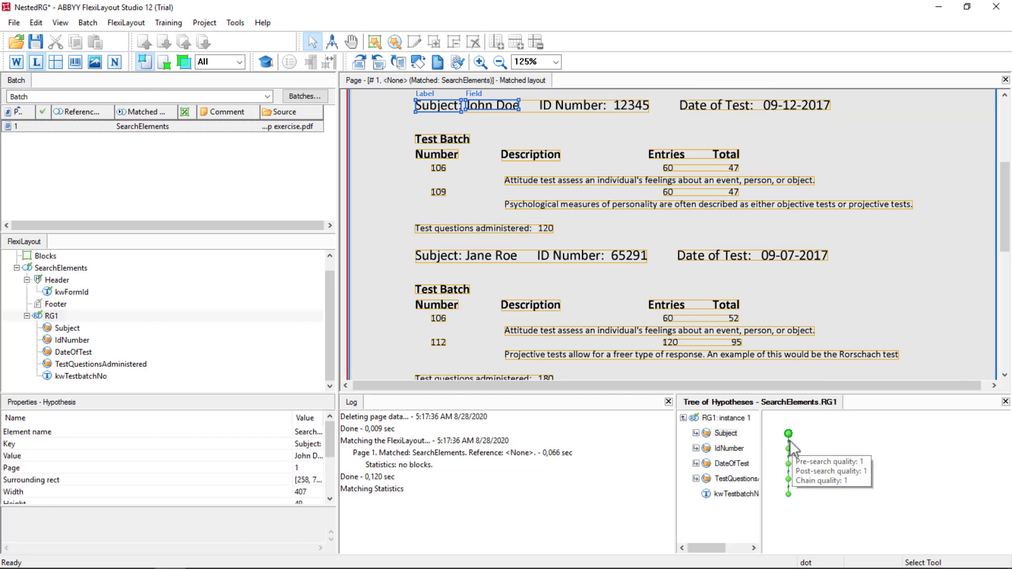
{"action": "left_click", "coordinate": [789, 494]}
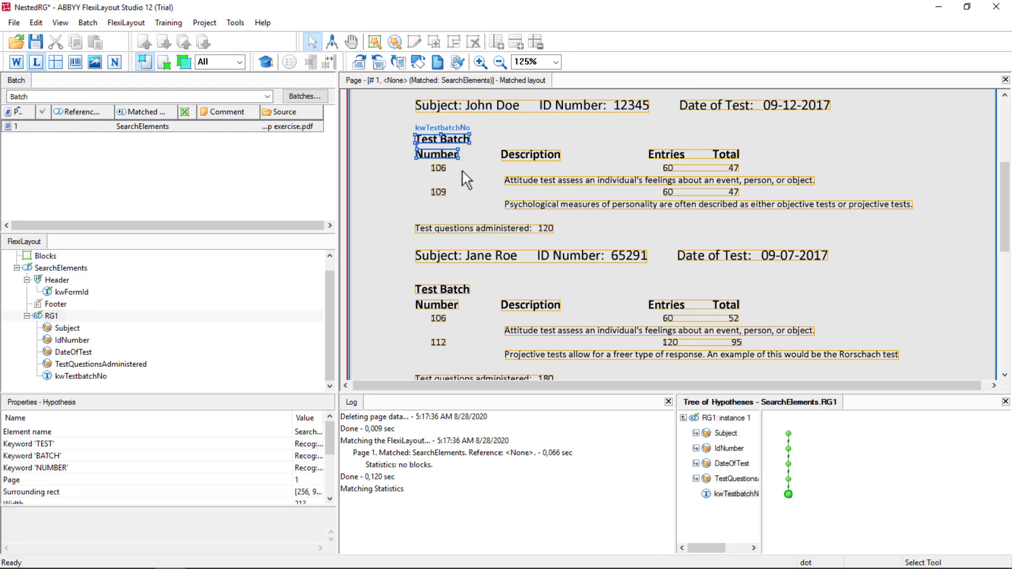
{"action": "left_click", "coordinate": [558, 224]}
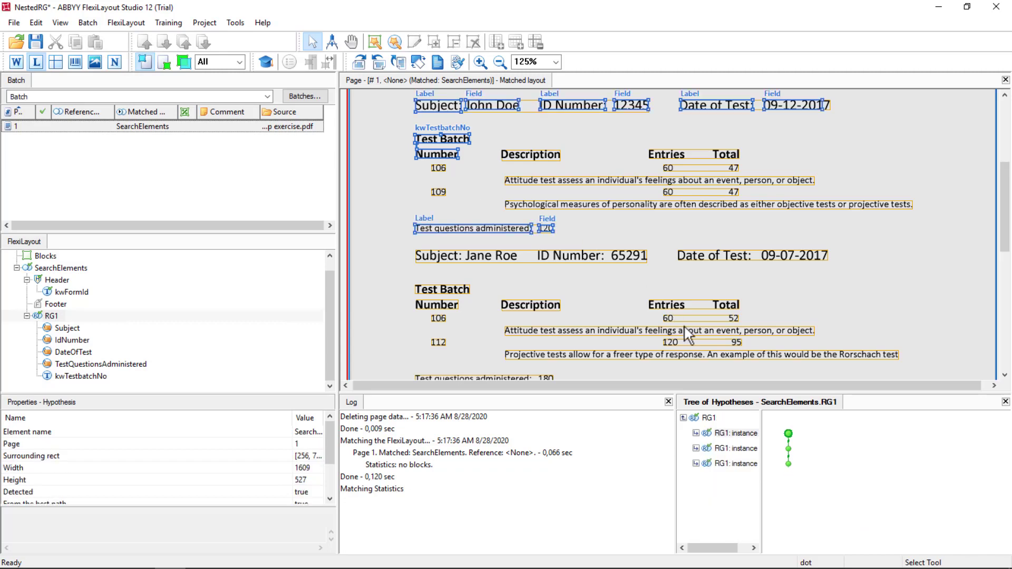
Examine the kwTestbatchNo match in the second RG1 instance and the element hypotheses in the third.
{"action": "left_click", "coordinate": [789, 449]}
{"action": "double_click", "coordinate": [788, 449]}
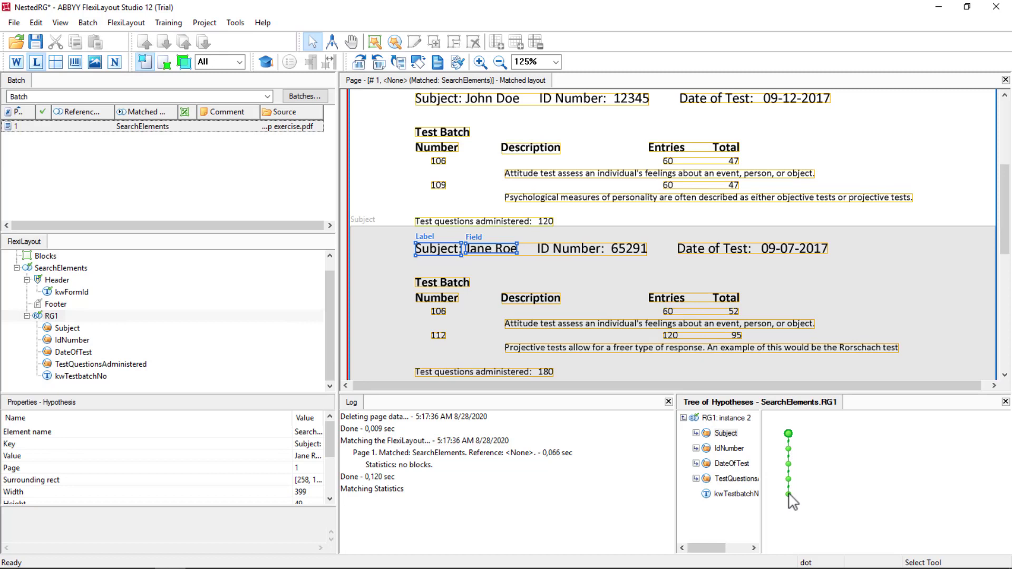
{"action": "left_click", "coordinate": [789, 495]}
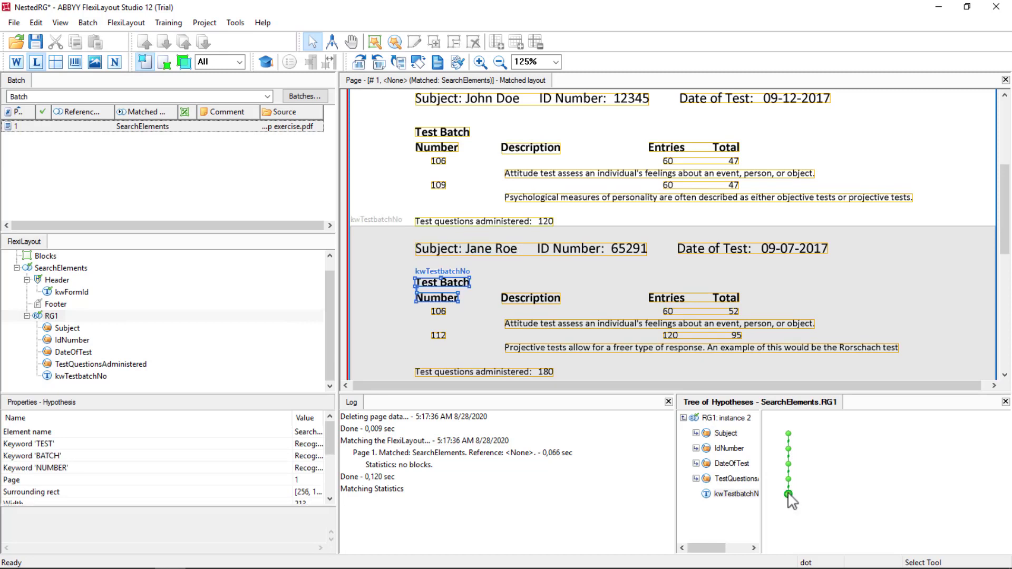
{"action": "double_click", "coordinate": [790, 495]}
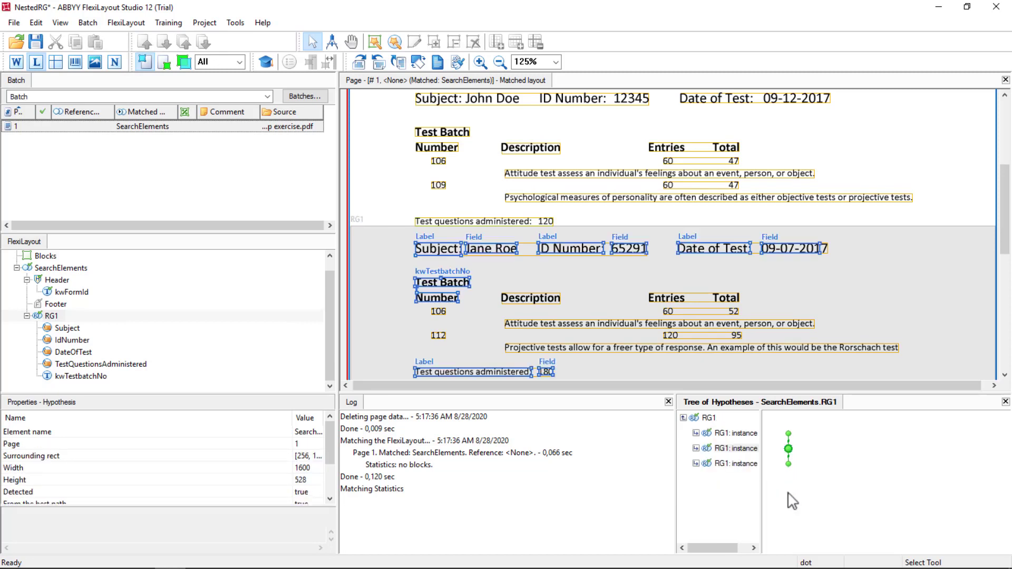
{"action": "left_click", "coordinate": [789, 464]}
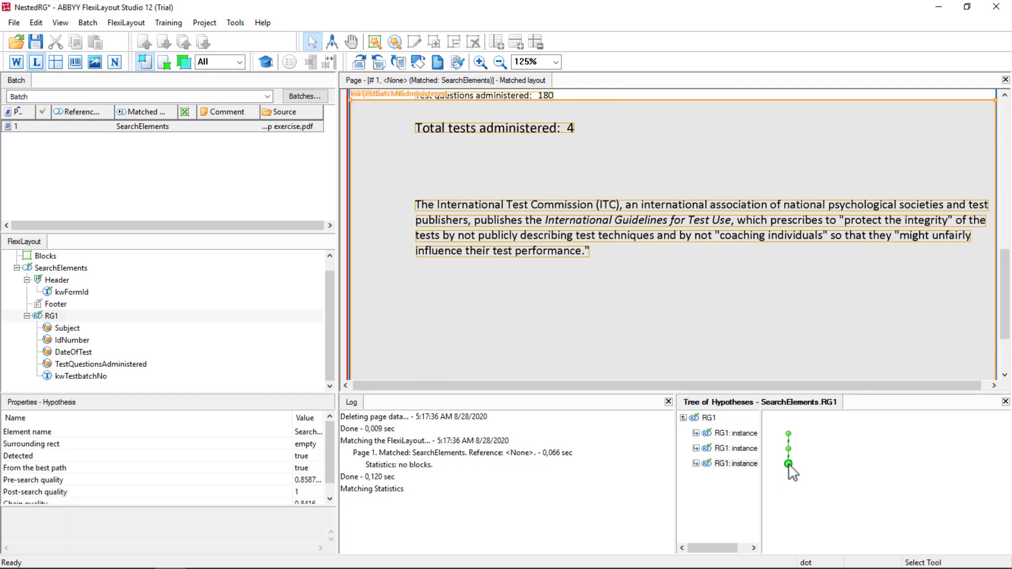
{"action": "double_click", "coordinate": [789, 464]}
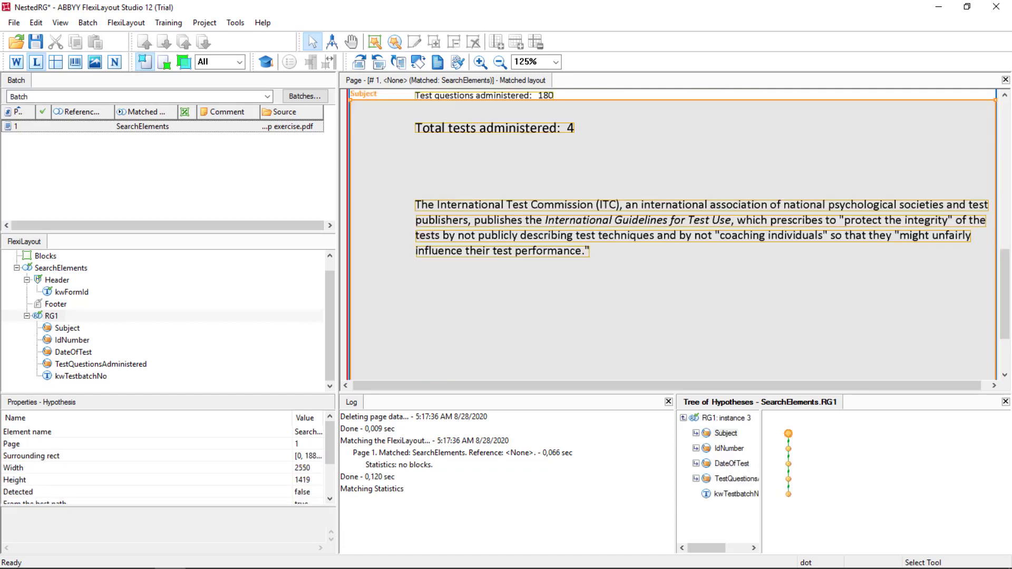
Add a nested Repeating Group element inside RG1 and name it RG2.
{"action": "left_click", "coordinate": [39, 320]}
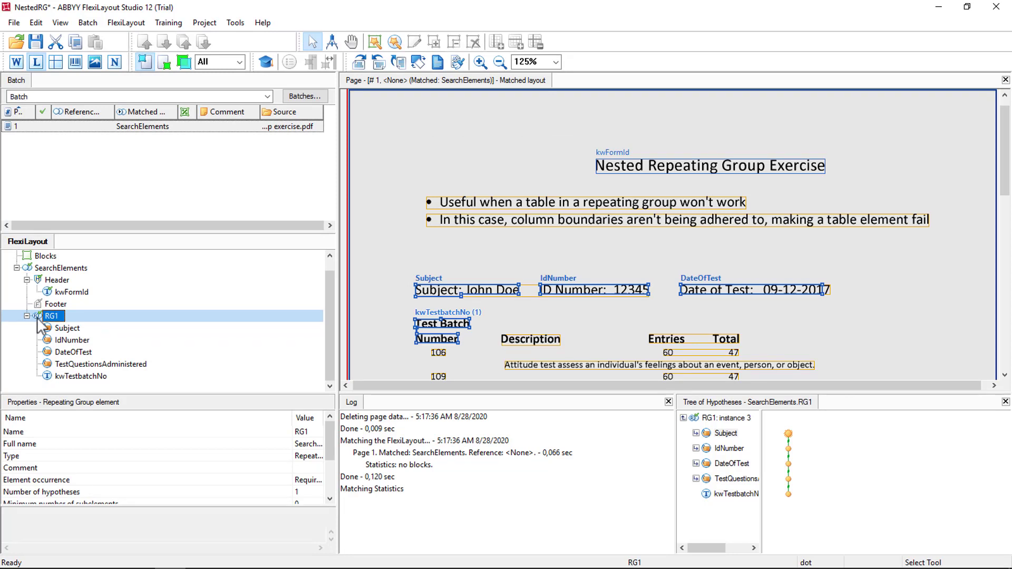
{"action": "right_click", "coordinate": [62, 317]}
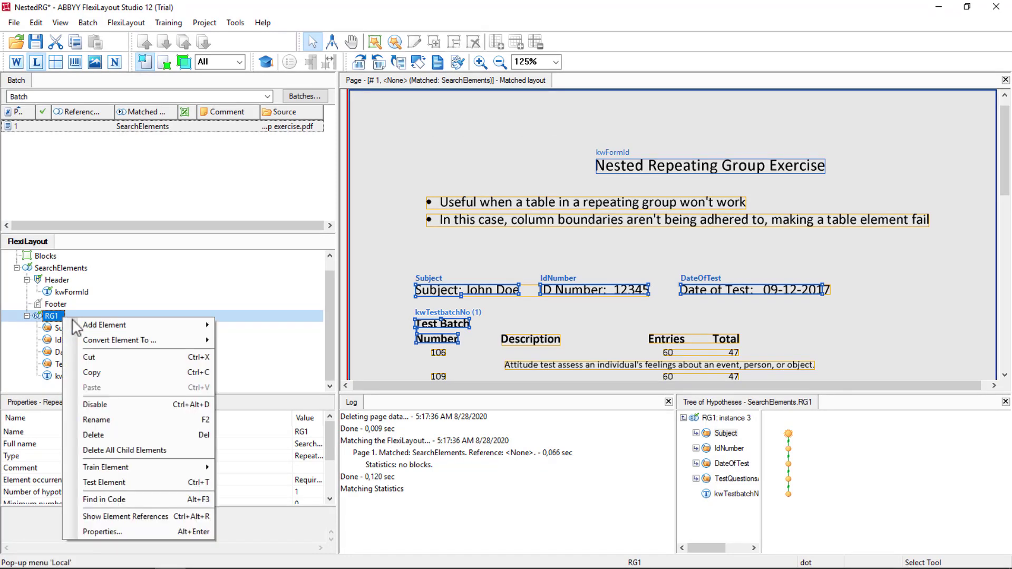
{"action": "mouse_move", "coordinate": [122, 330]}
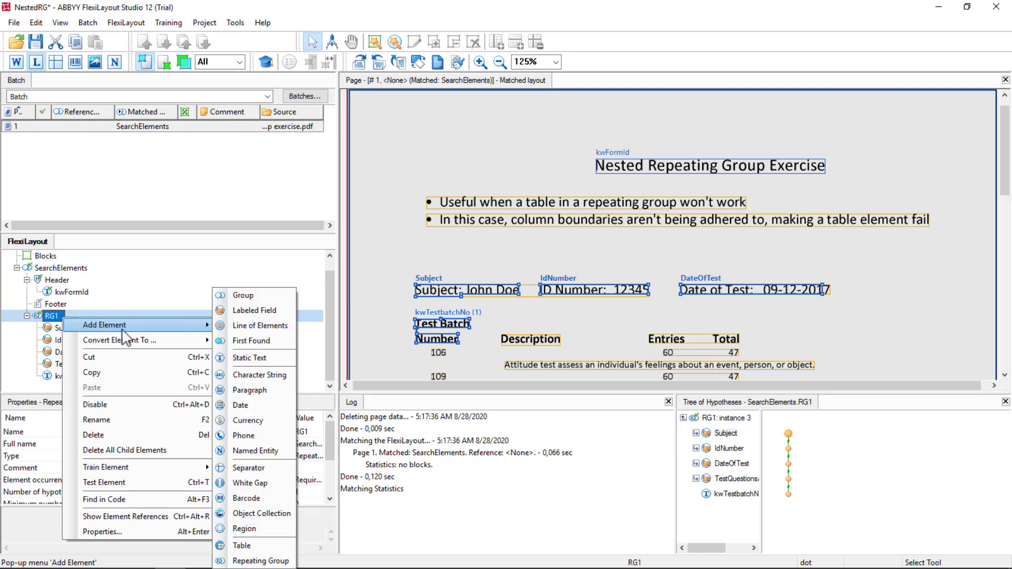
{"action": "left_click", "coordinate": [261, 561]}
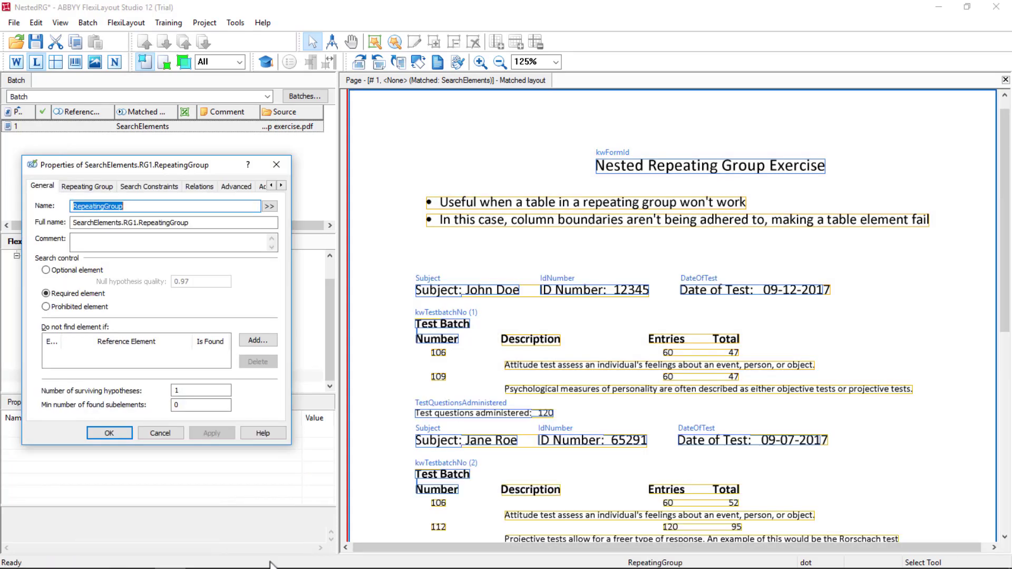
{"action": "type", "text": "RG2"}
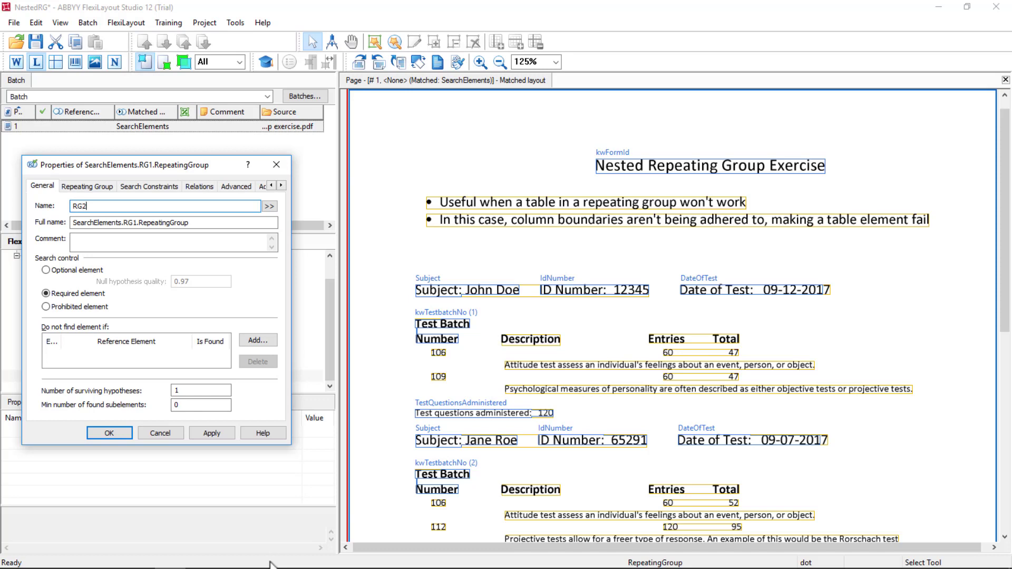
Start a new relation for RG2 that references the LastFound instance of this nested repeating group.
{"action": "left_click", "coordinate": [199, 186]}
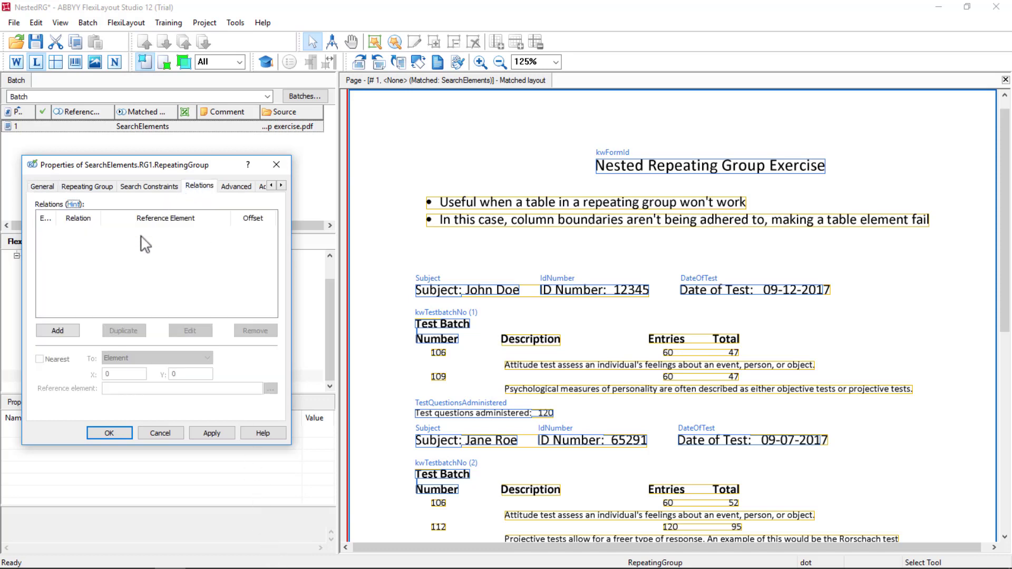
{"action": "left_click", "coordinate": [51, 332]}
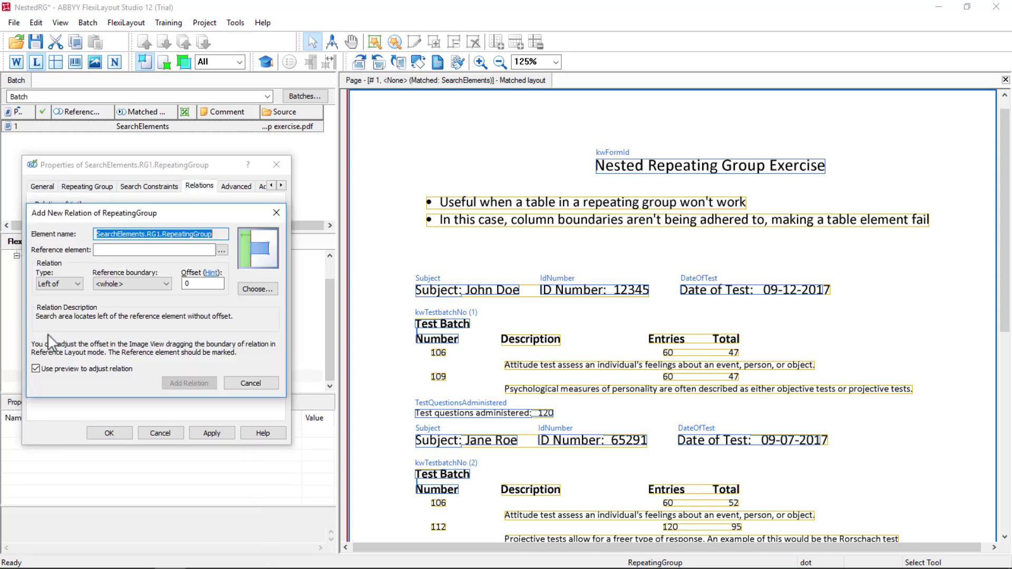
{"action": "left_click", "coordinate": [222, 250]}
{"action": "left_click", "coordinate": [115, 383]}
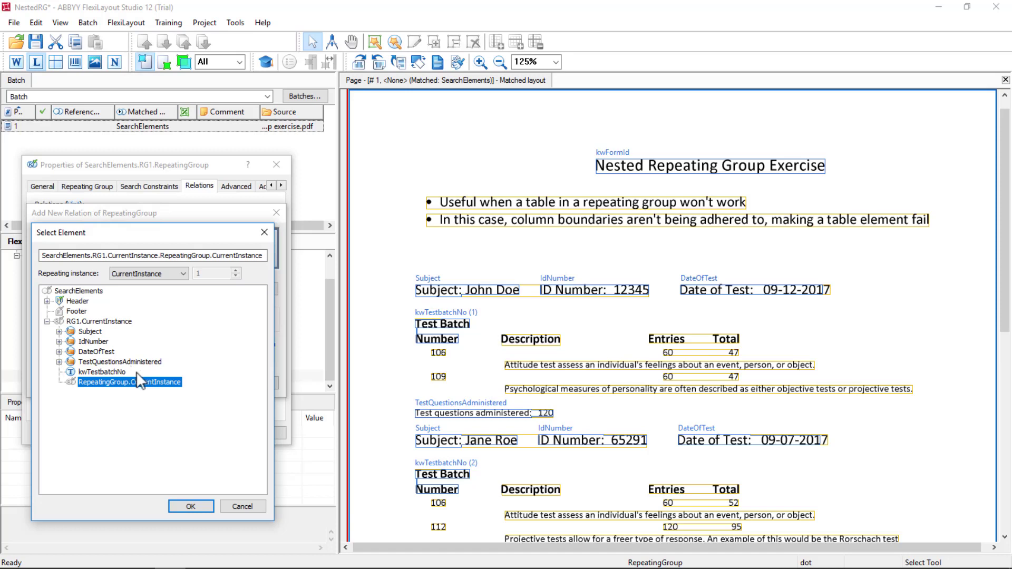
{"action": "left_click", "coordinate": [183, 274]}
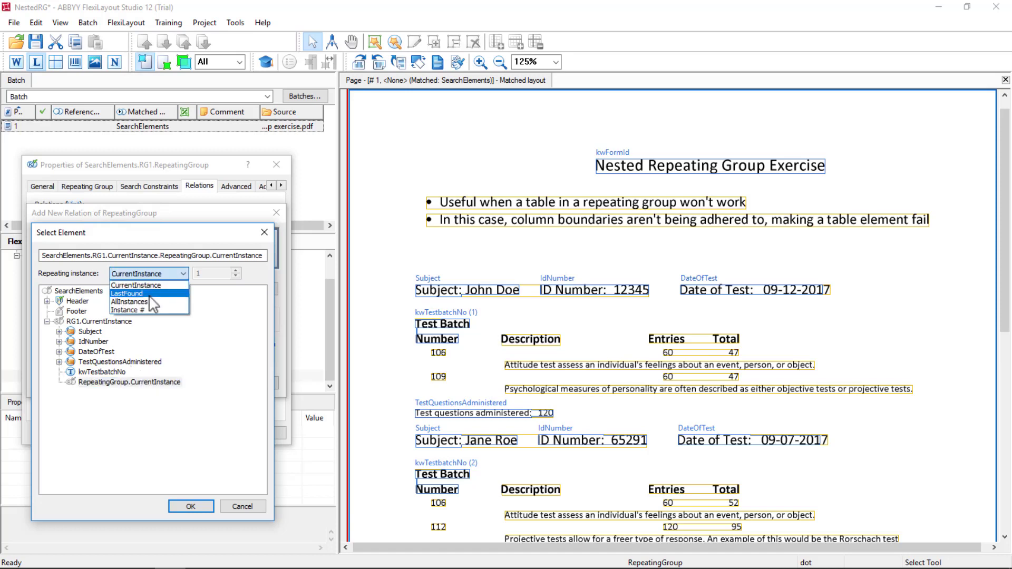
{"action": "left_click", "coordinate": [149, 294]}
{"action": "left_click", "coordinate": [119, 384]}
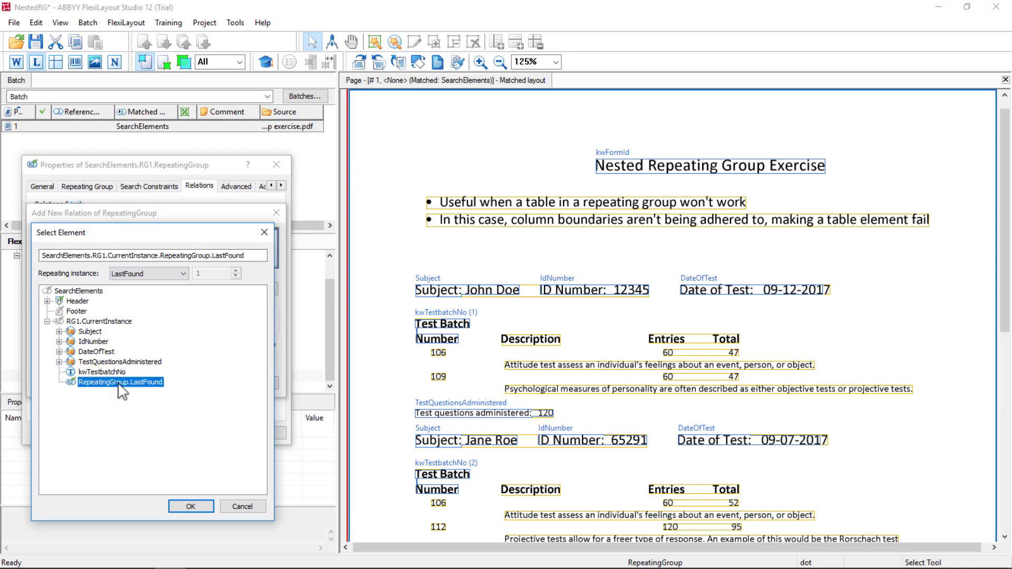
{"action": "left_click", "coordinate": [191, 506]}
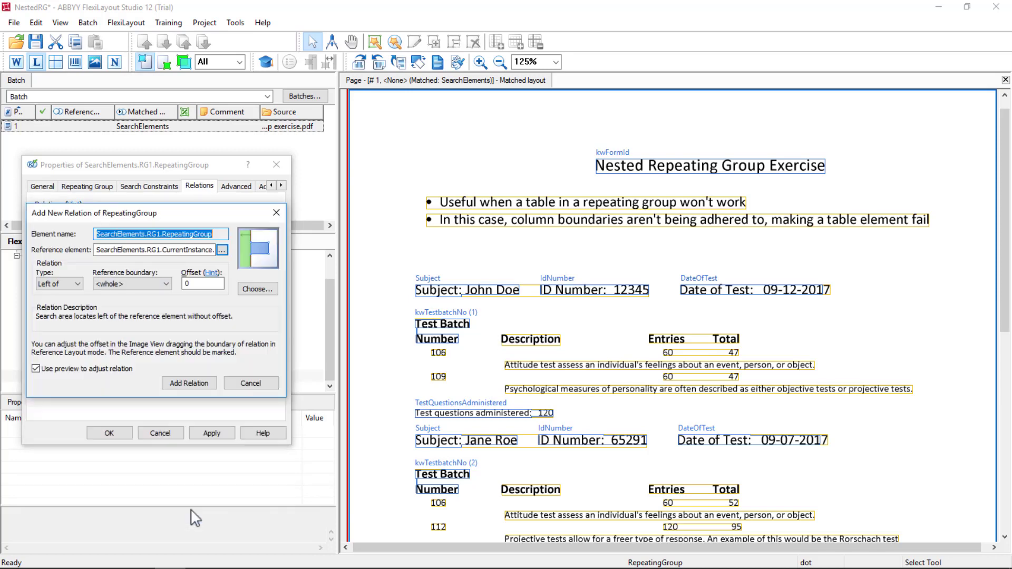
Set the relation to Below the reference's Bottom boundary, add it, and save the RG2 element.
{"action": "left_click", "coordinate": [74, 284]}
{"action": "left_click", "coordinate": [57, 321]}
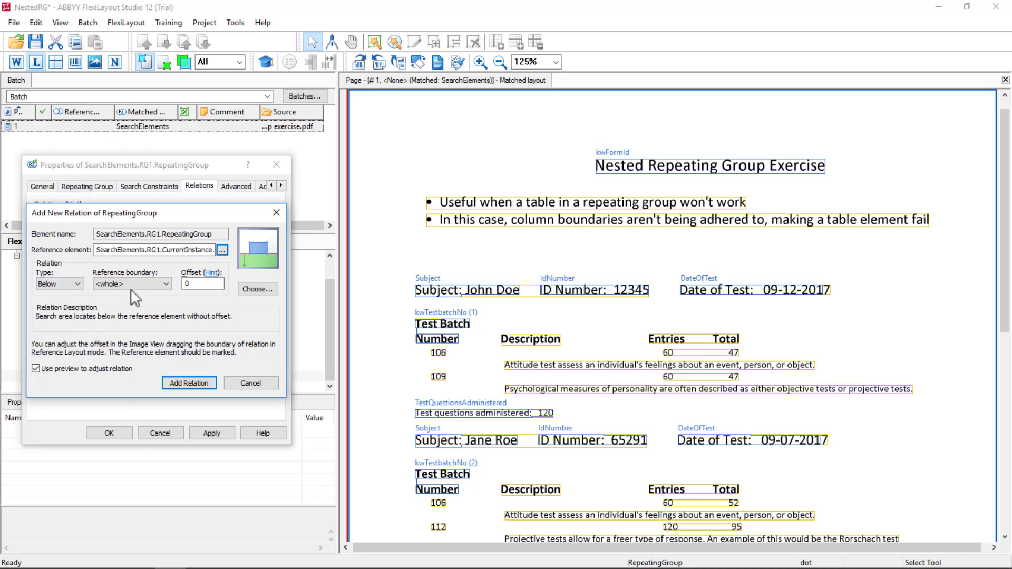
{"action": "left_click", "coordinate": [131, 288]}
{"action": "left_click", "coordinate": [116, 313]}
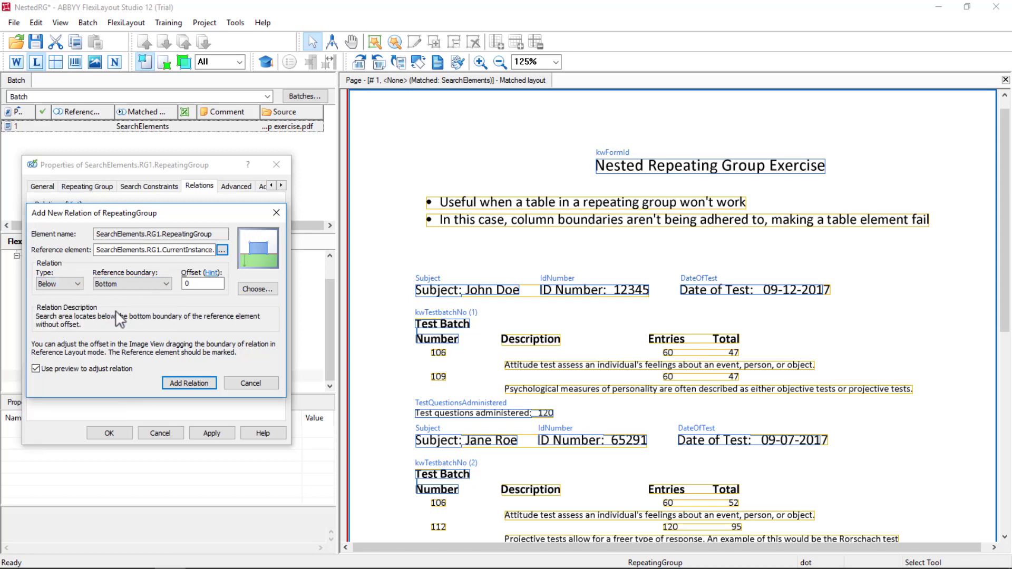
{"action": "left_click", "coordinate": [193, 384]}
{"action": "left_click", "coordinate": [212, 431]}
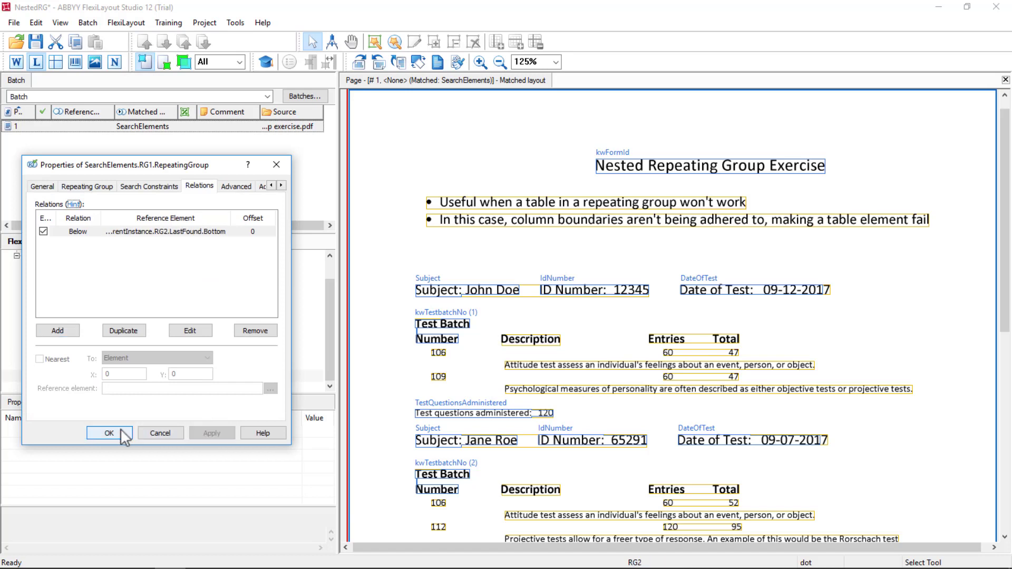
{"action": "left_click", "coordinate": [125, 435]}
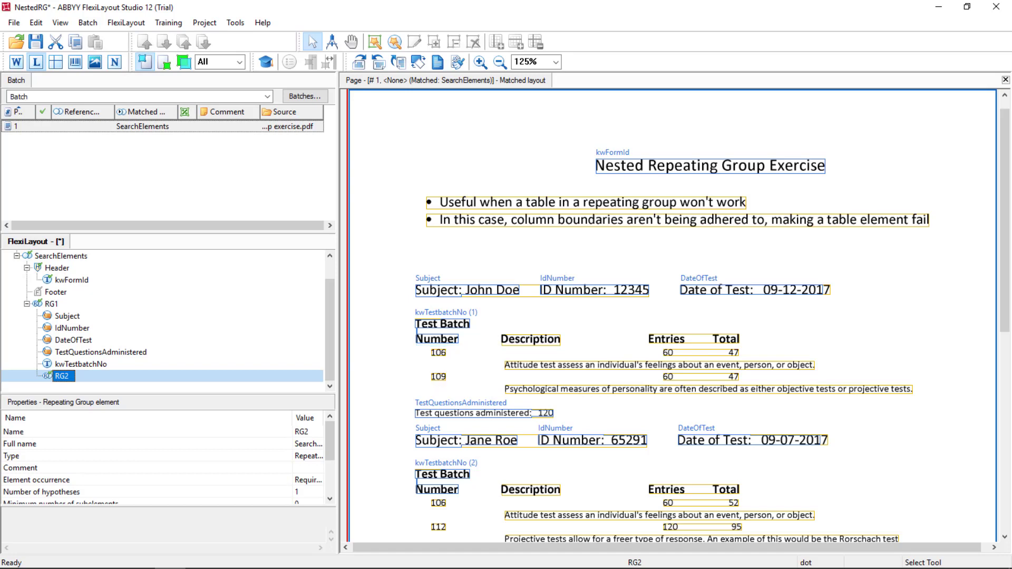
Add a Character String element inside RG2 and name it TBNo.
{"action": "right_click", "coordinate": [62, 376]}
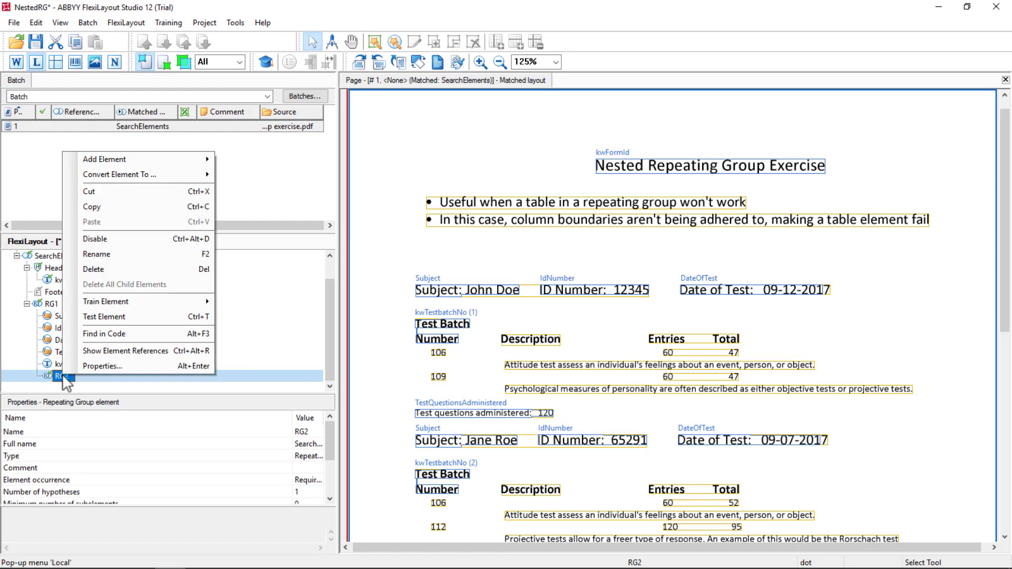
{"action": "mouse_move", "coordinate": [127, 154]}
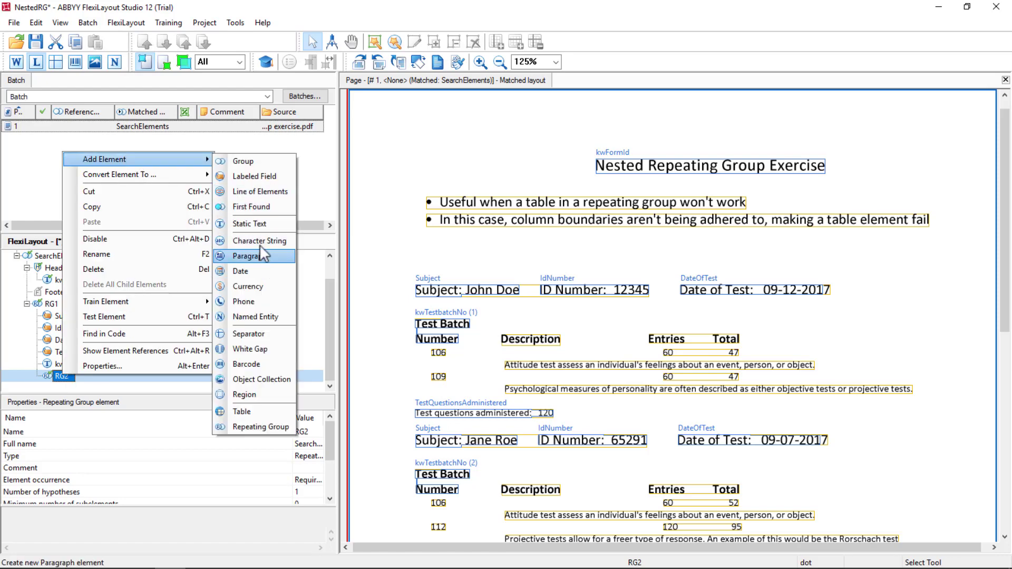
{"action": "left_click", "coordinate": [262, 242]}
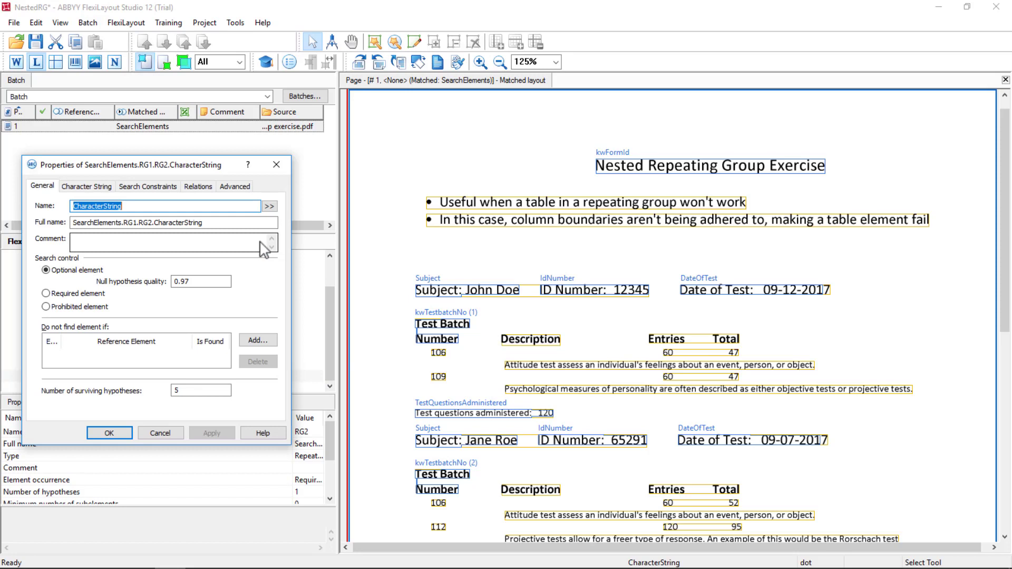
{"action": "type", "text": "T"}
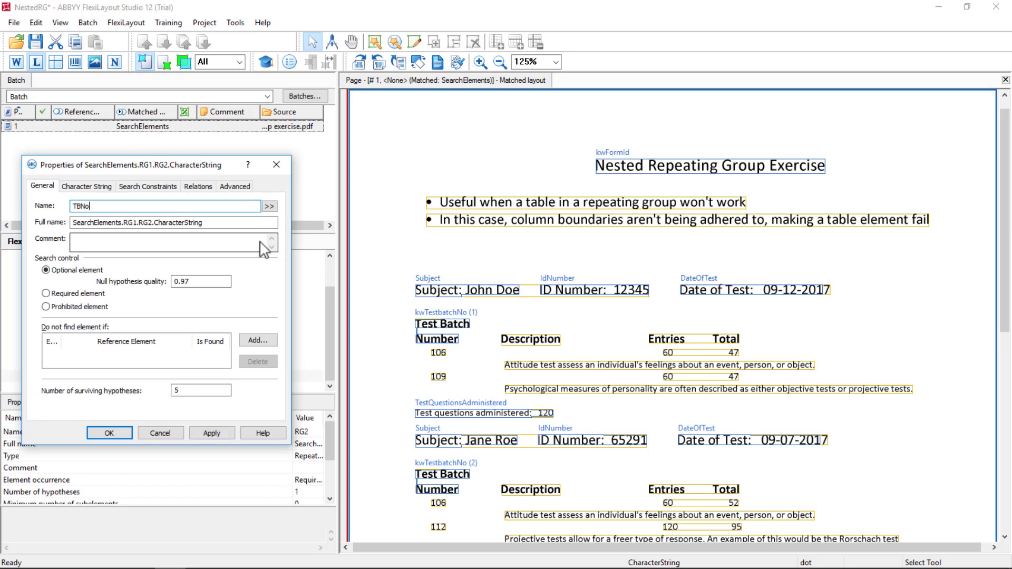
{"action": "type", "text": "BNo"}
{"action": "left_click", "coordinate": [224, 432]}
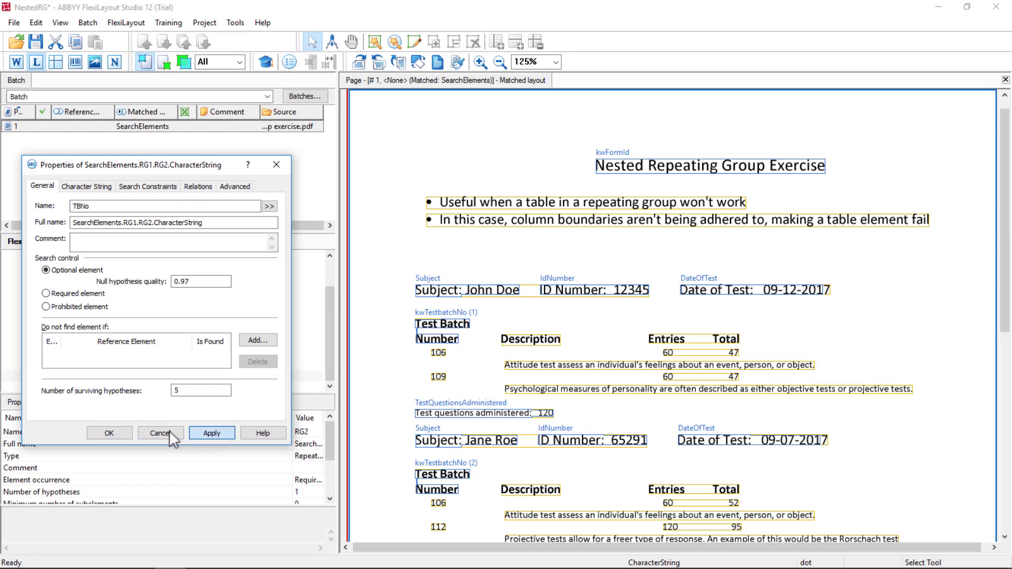
{"action": "left_click", "coordinate": [109, 433]}
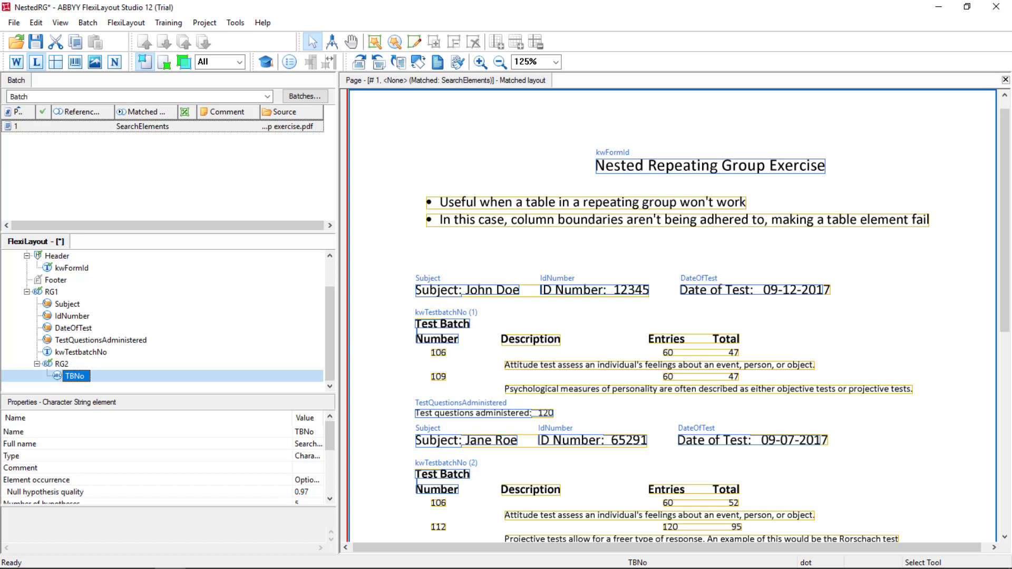
Set TBNo to search by the regular expression N{2-3}.
{"action": "double_click", "coordinate": [74, 376]}
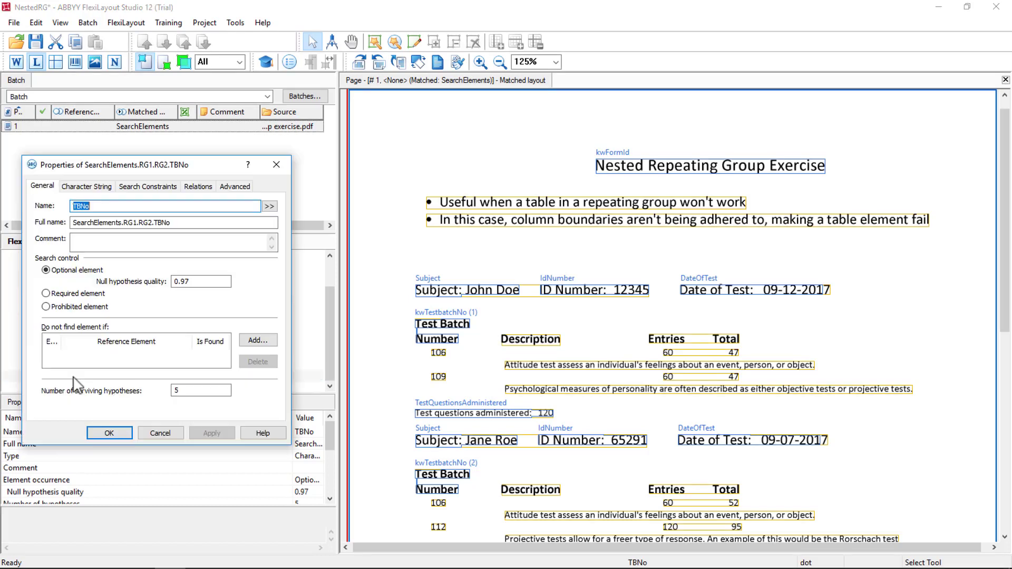
{"action": "left_click", "coordinate": [87, 186]}
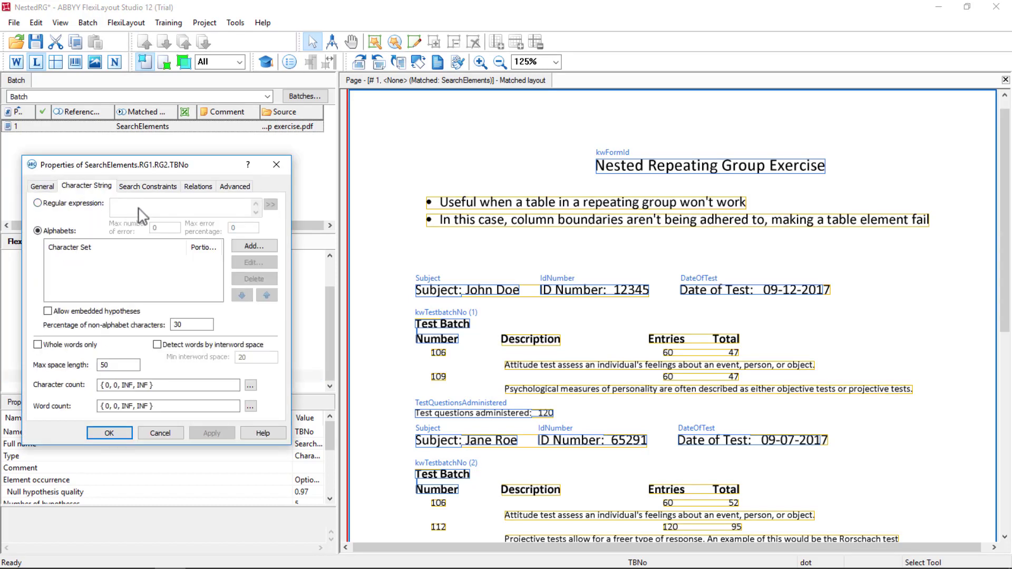
{"action": "left_click", "coordinate": [47, 204]}
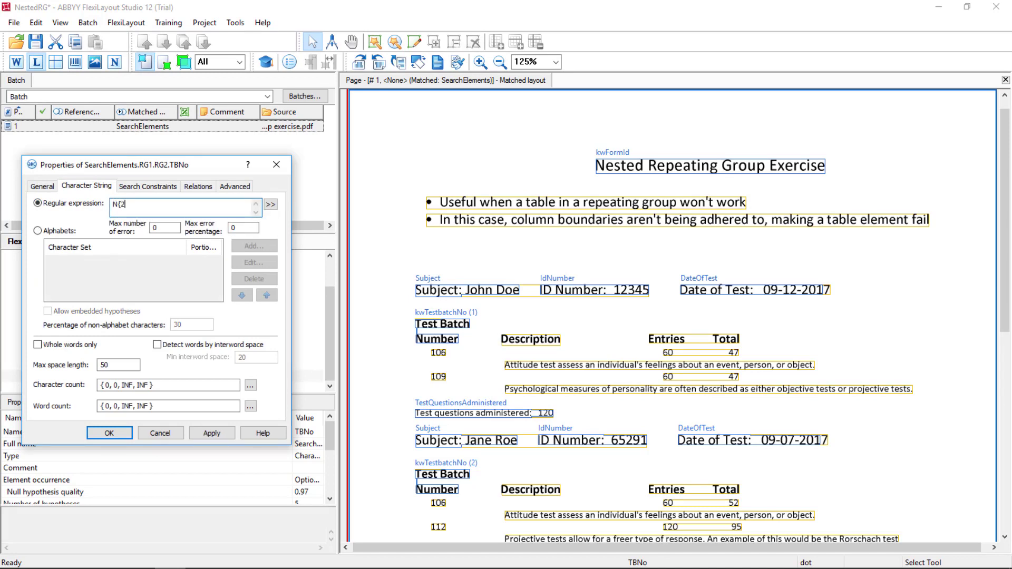
{"action": "type", "text": "N{2-3}"}
Add a relation placing TBNo Below the Bottom boundary of kwTestbatchNo in the current RG1 instance.
{"action": "left_click", "coordinate": [198, 186]}
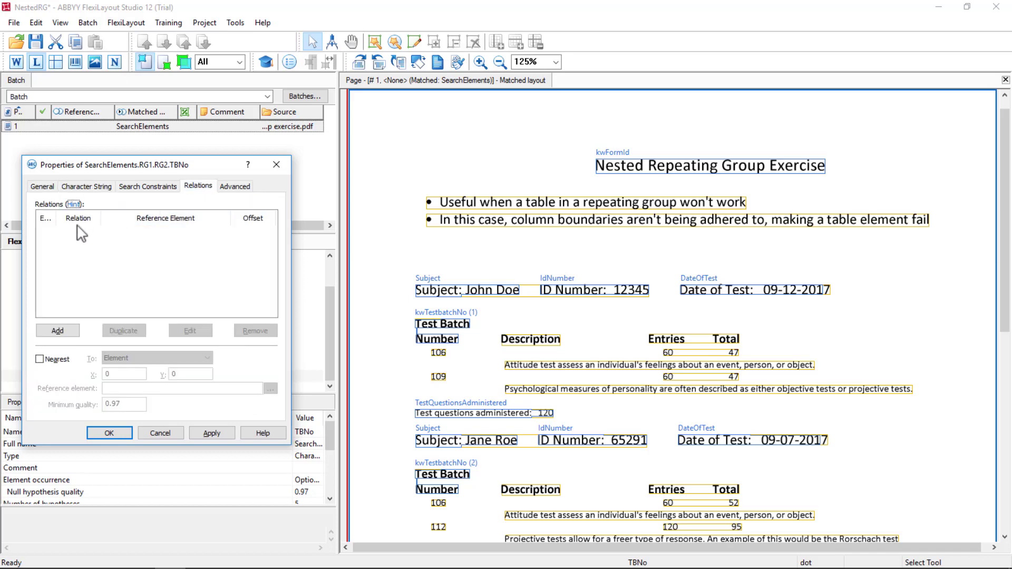
{"action": "left_click", "coordinate": [58, 331]}
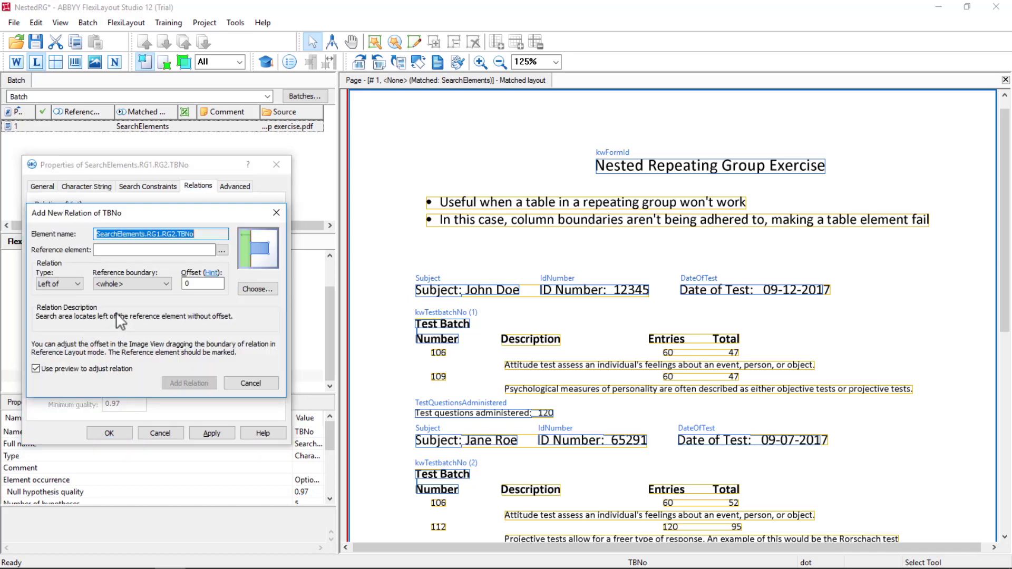
{"action": "left_click", "coordinate": [222, 250]}
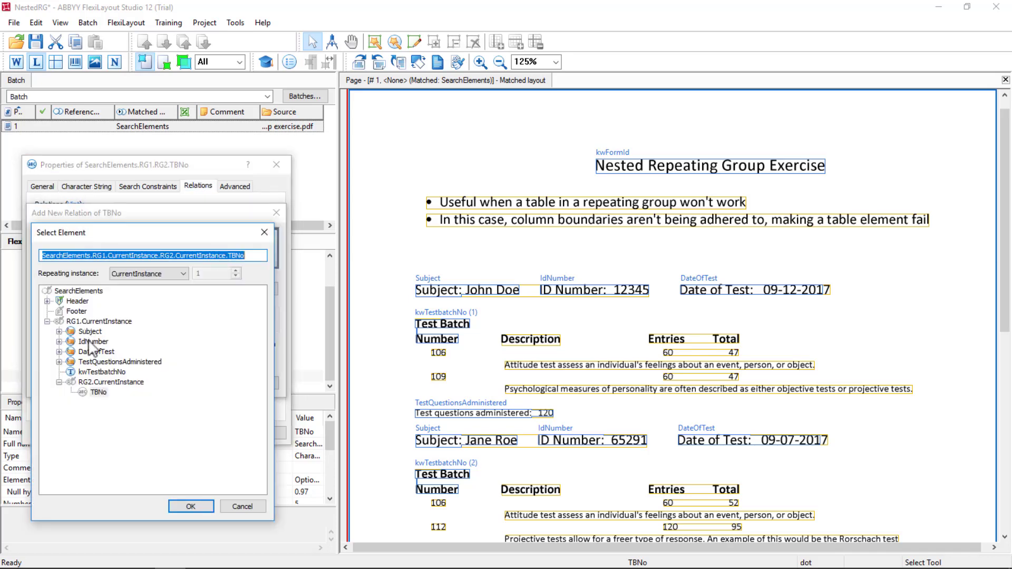
{"action": "left_click", "coordinate": [101, 372]}
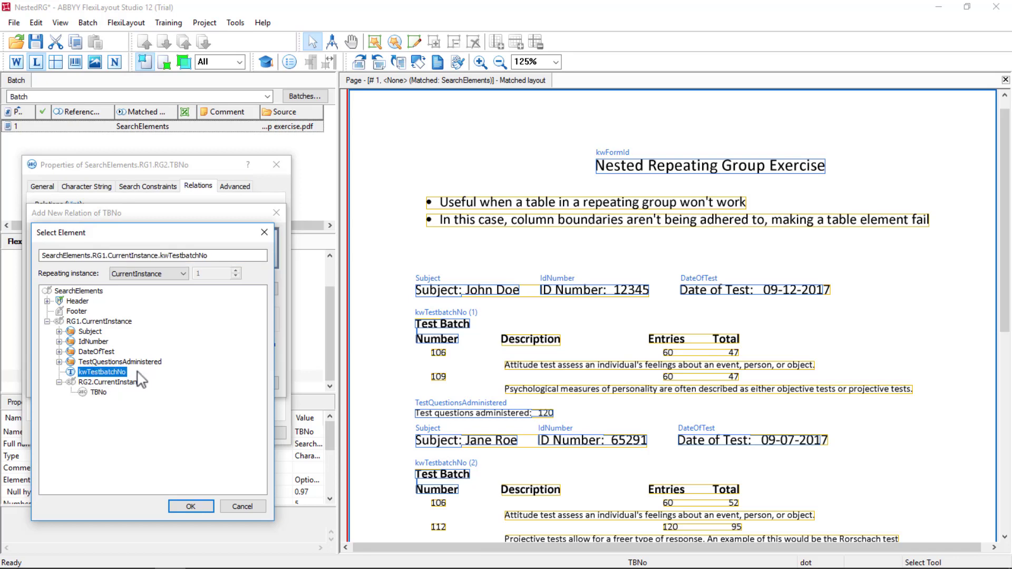
{"action": "left_click", "coordinate": [182, 505]}
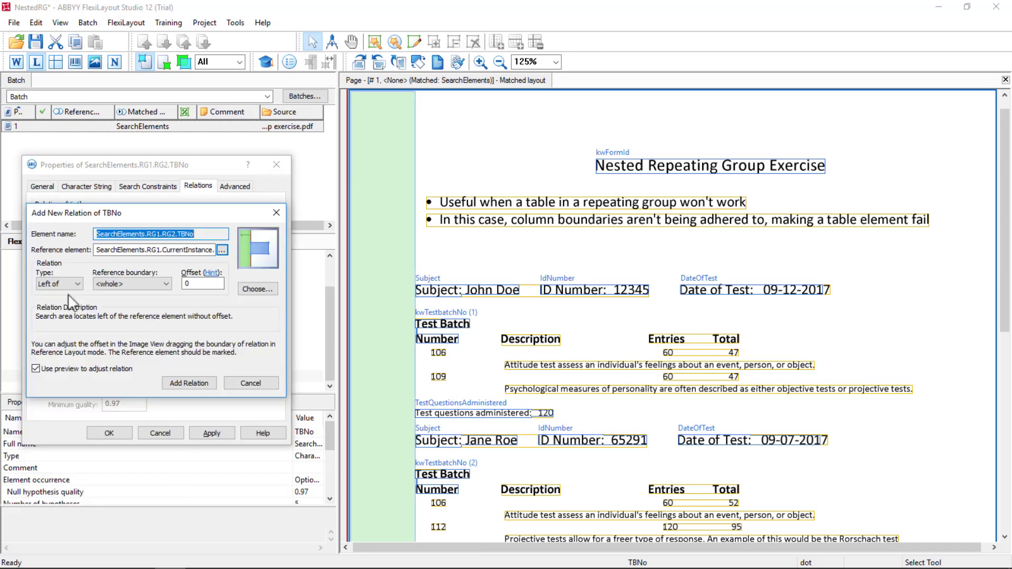
{"action": "left_click", "coordinate": [69, 287]}
{"action": "left_click", "coordinate": [79, 320]}
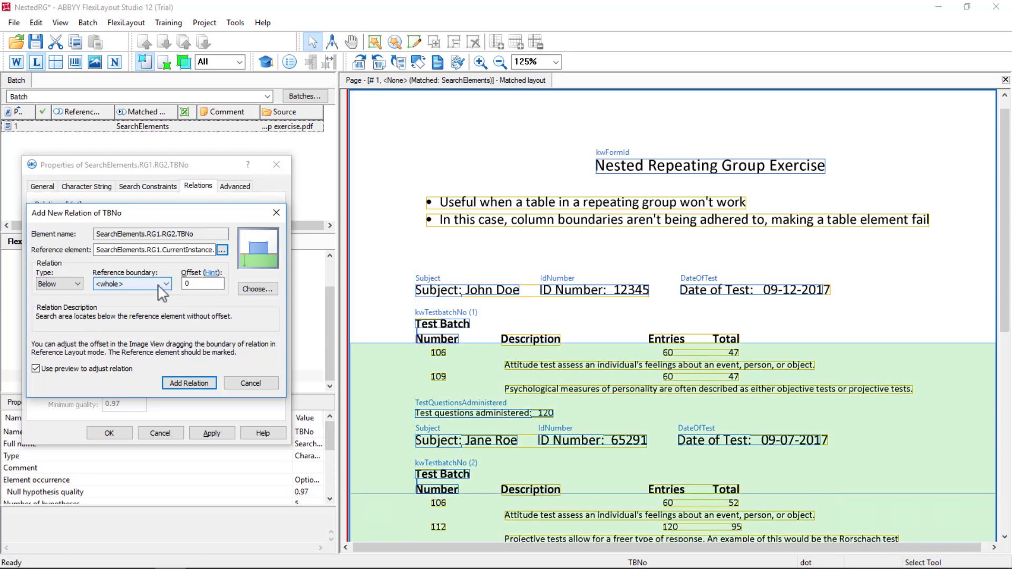
{"action": "left_click", "coordinate": [157, 284]}
{"action": "left_click", "coordinate": [119, 311]}
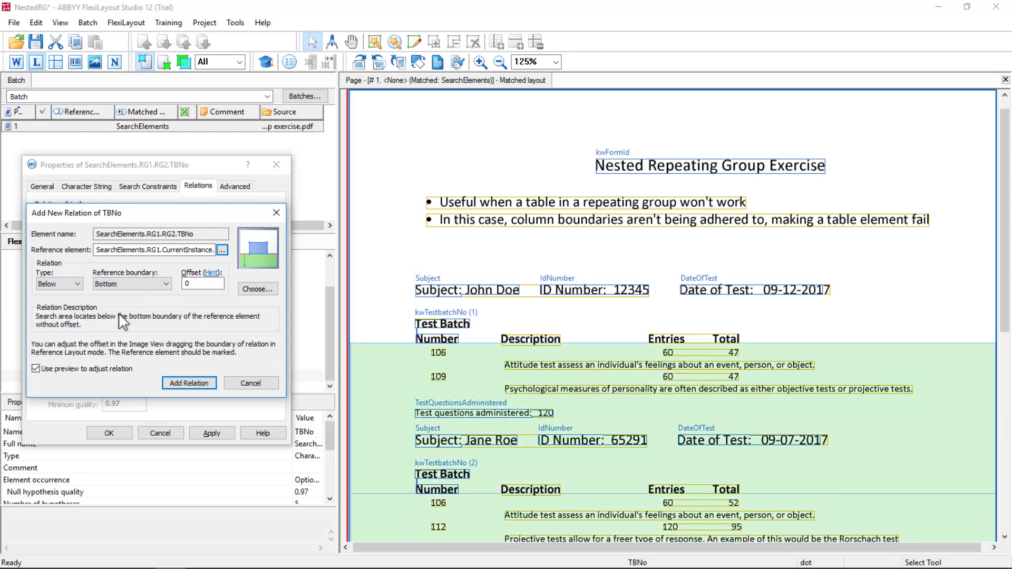
{"action": "left_click", "coordinate": [189, 383]}
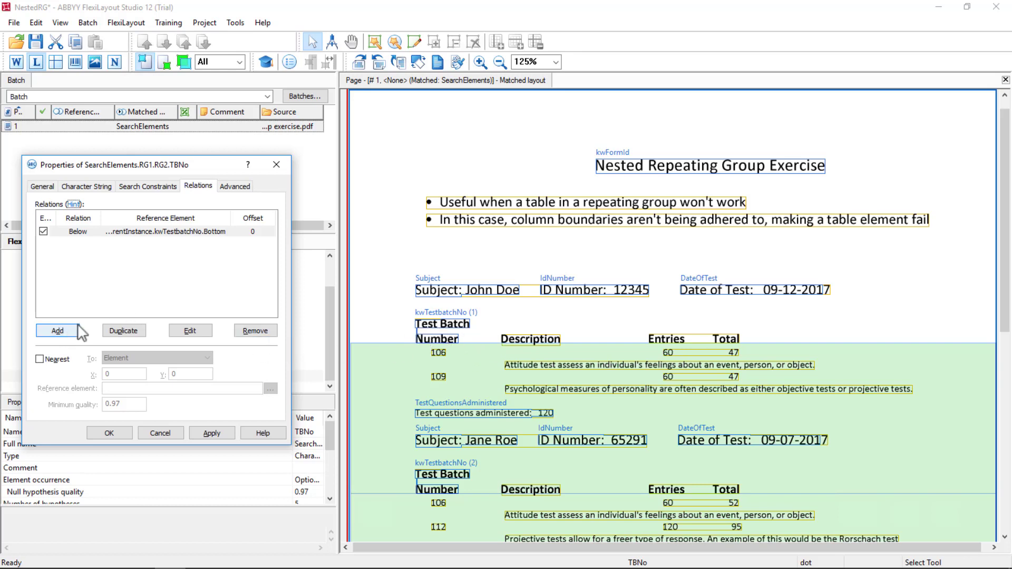
Duplicate TBNo's Below relation and change the copy to Right of the Left boundary of kwTestbatchNo.
{"action": "left_click", "coordinate": [124, 331]}
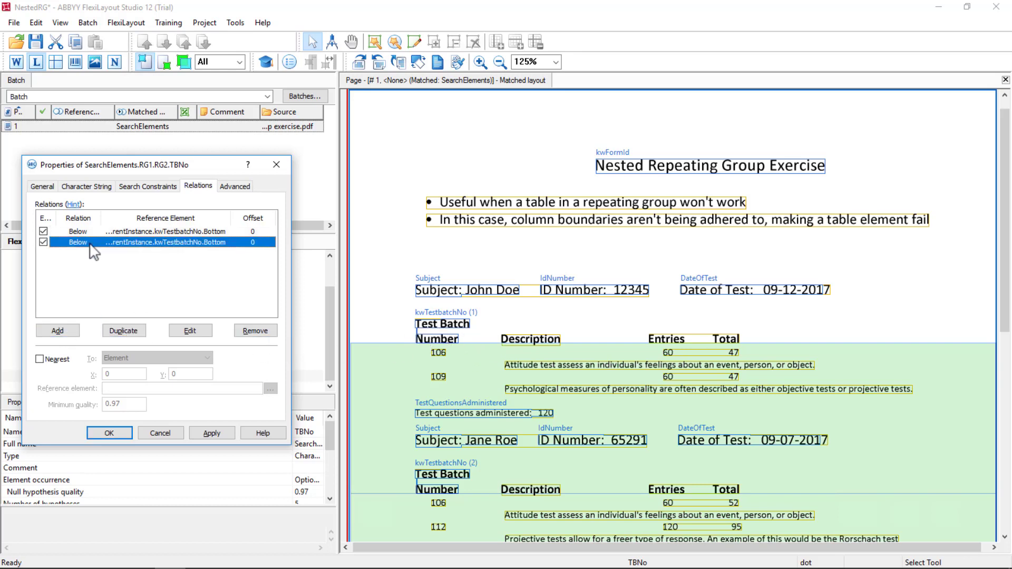
{"action": "double_click", "coordinate": [95, 243]}
{"action": "left_click", "coordinate": [60, 283]}
{"action": "left_click", "coordinate": [55, 304]}
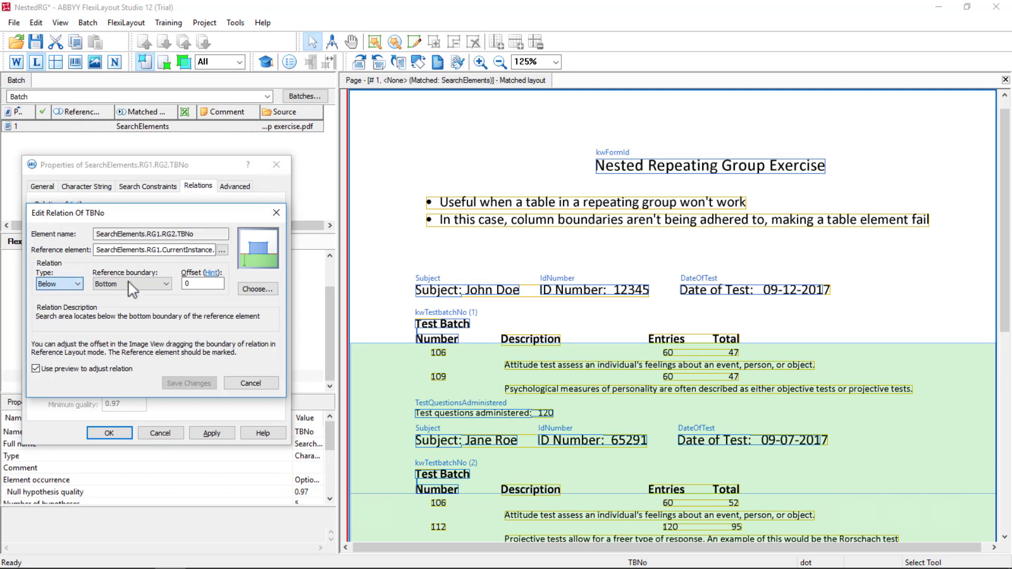
{"action": "left_click", "coordinate": [126, 285]}
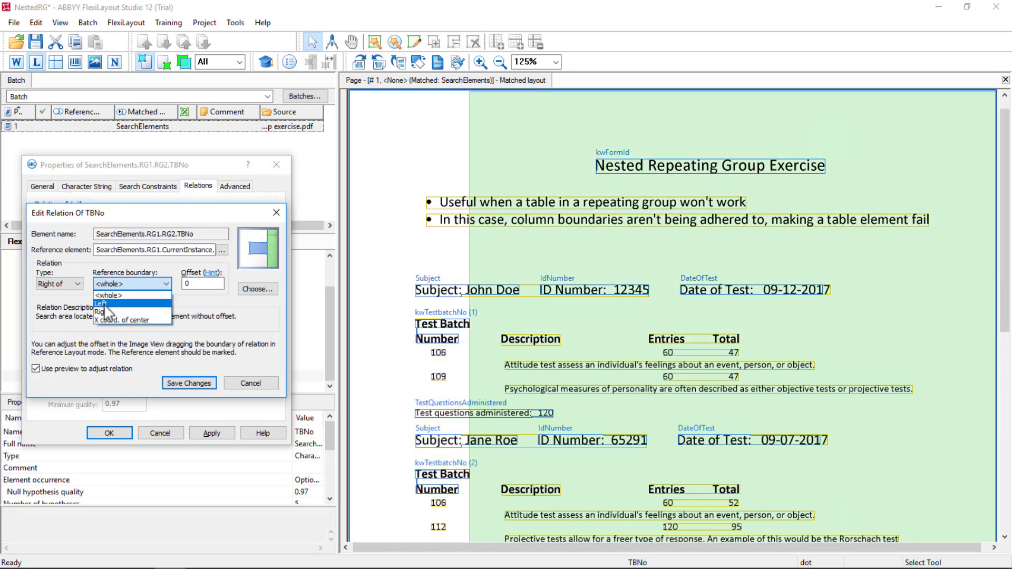
{"action": "left_click", "coordinate": [104, 304]}
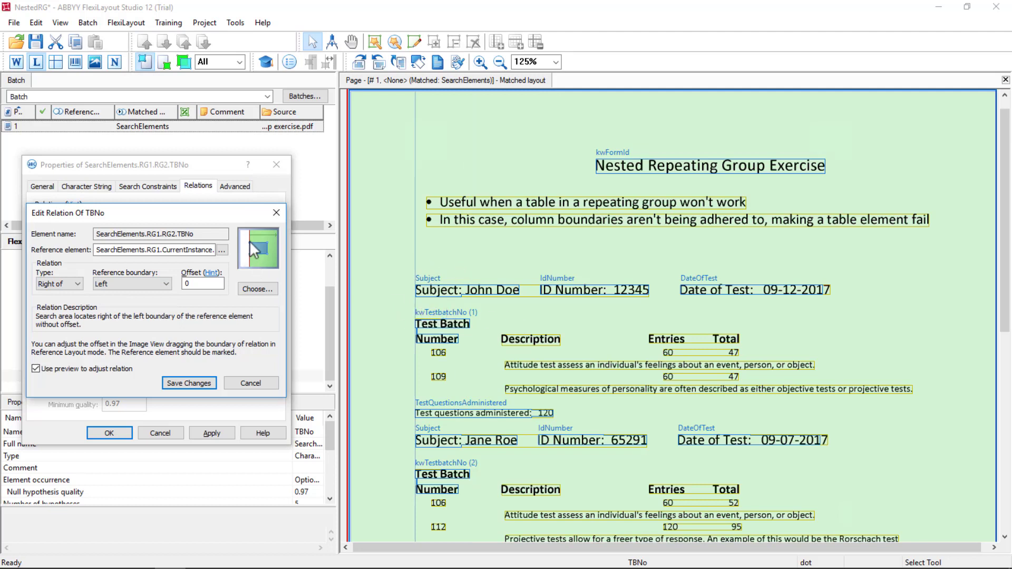
{"action": "left_click", "coordinate": [196, 383]}
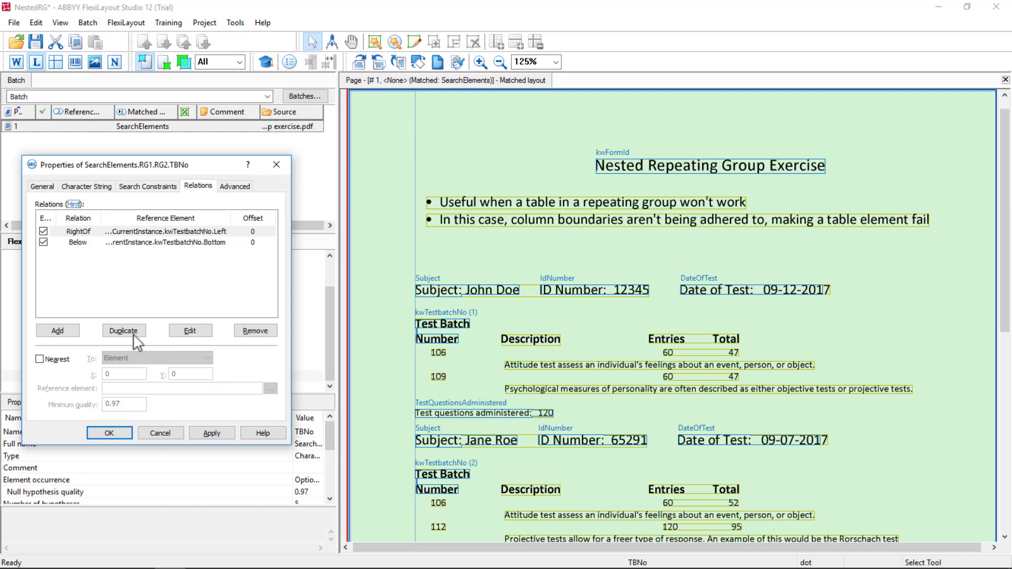
Duplicate the Right of relation and change the copy to Left of the Right boundary of kwTestbatchNo.
{"action": "left_click", "coordinate": [134, 331]}
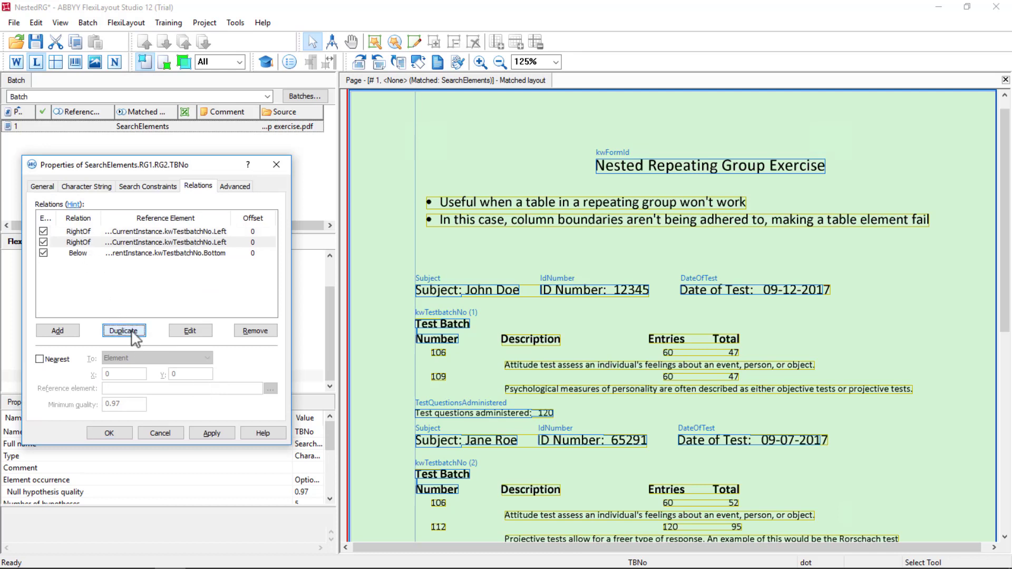
{"action": "double_click", "coordinate": [93, 243]}
{"action": "left_click", "coordinate": [66, 285]}
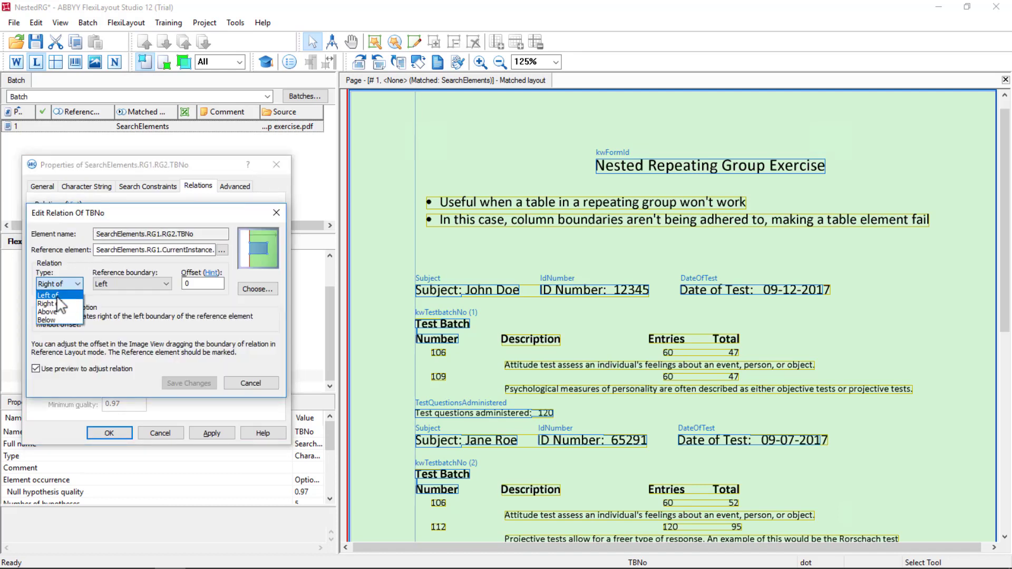
{"action": "left_click", "coordinate": [58, 299]}
{"action": "left_click", "coordinate": [134, 285]}
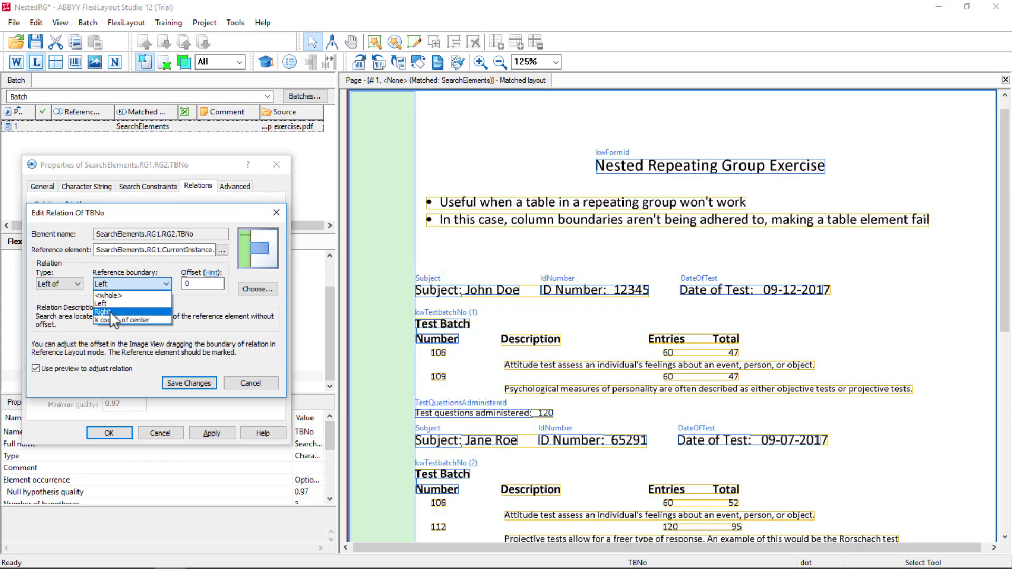
{"action": "left_click", "coordinate": [154, 316]}
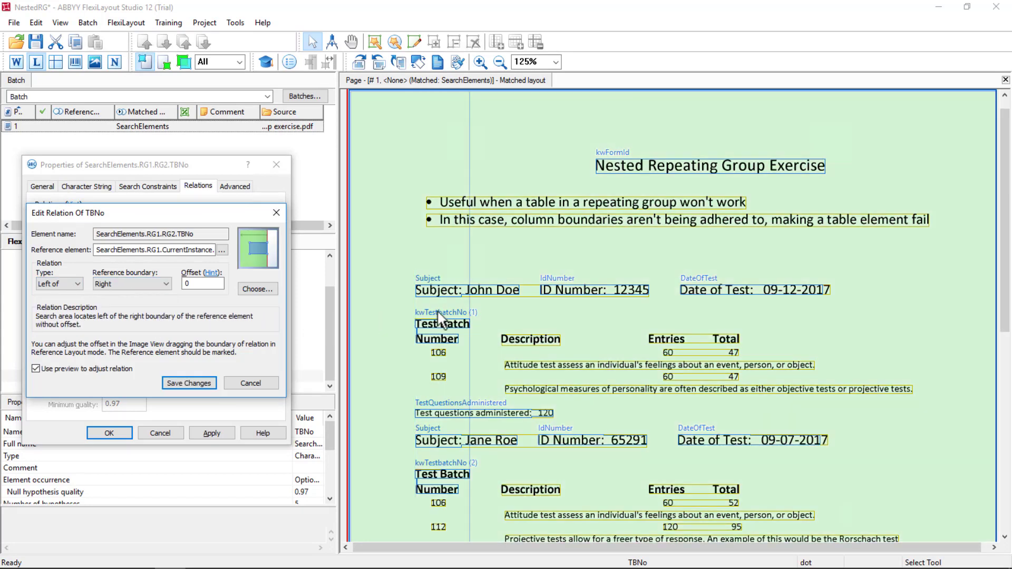
{"action": "left_click", "coordinate": [190, 382]}
Make TBNo search nearest to the kwTestbatchNo element of the current RG1 instance and save its properties.
{"action": "left_click", "coordinate": [40, 360]}
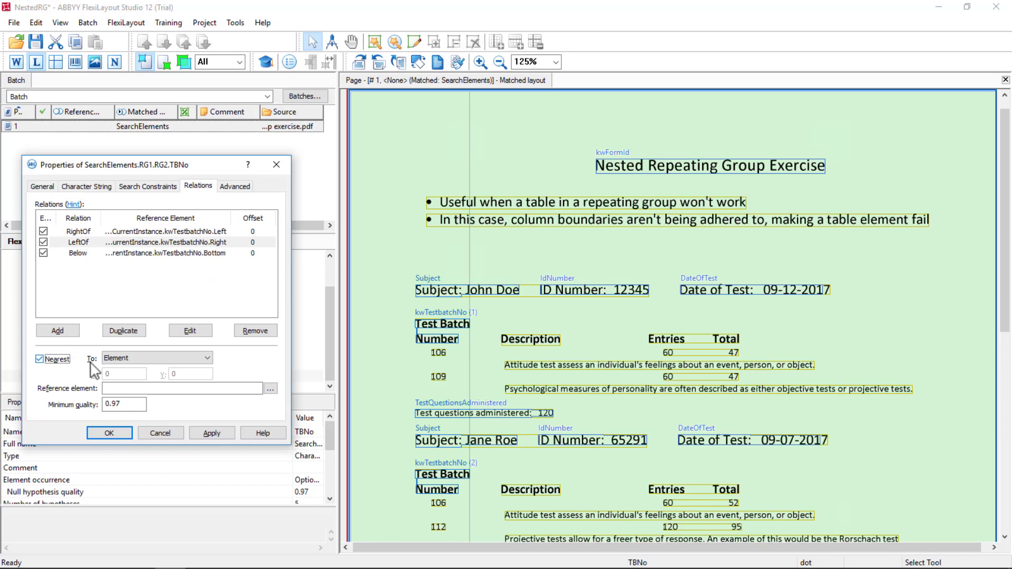
{"action": "left_click", "coordinate": [270, 389]}
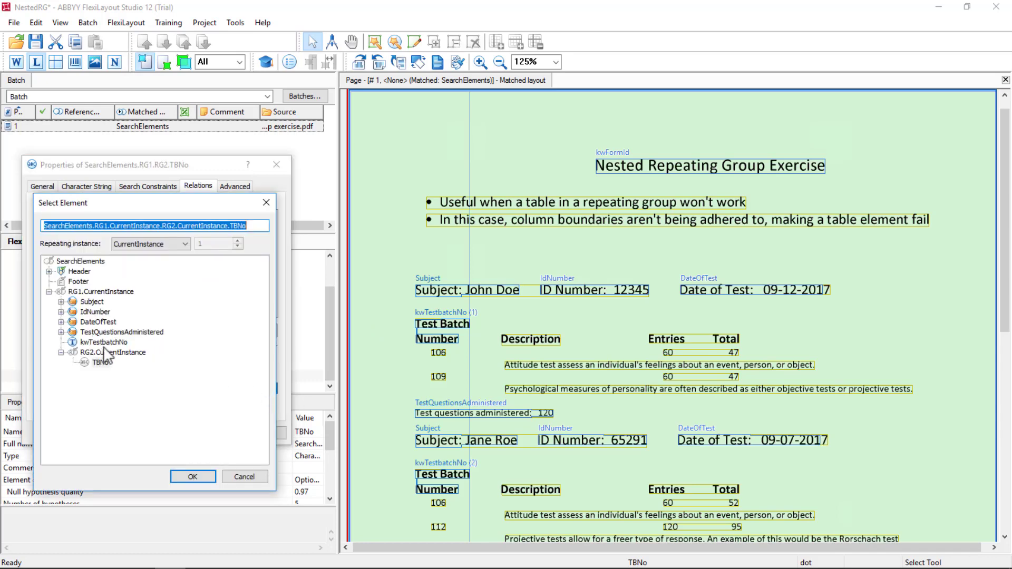
{"action": "left_click", "coordinate": [104, 343]}
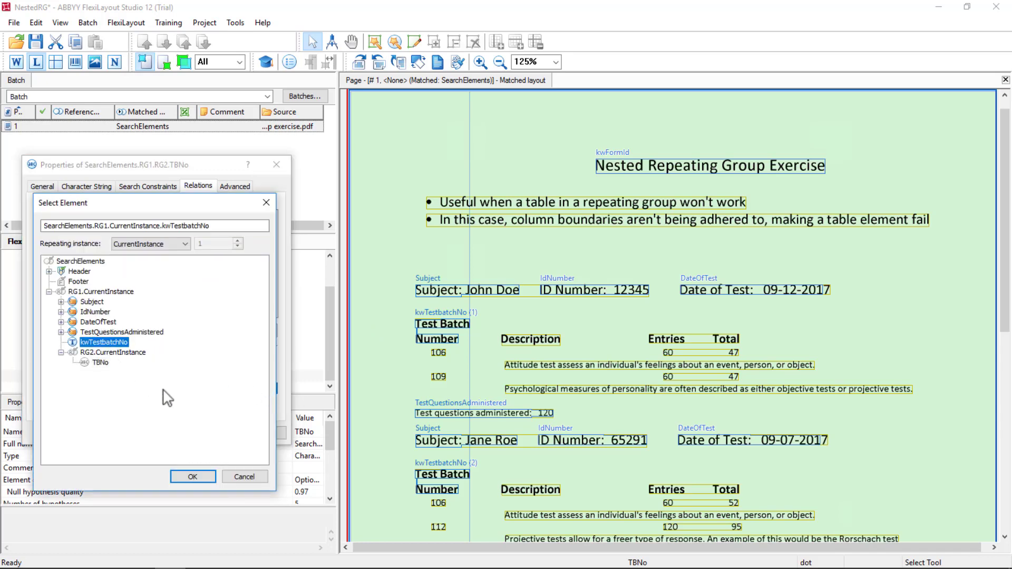
{"action": "left_click", "coordinate": [193, 475]}
{"action": "left_click", "coordinate": [222, 434]}
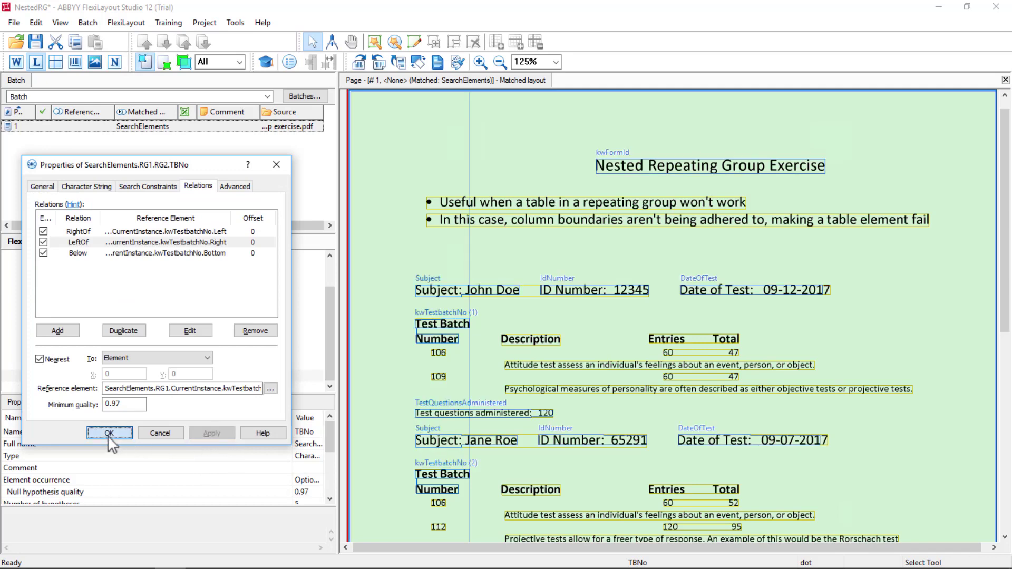
{"action": "left_click", "coordinate": [108, 433]}
Match page 1 against the layout and inspect the first RG1 instance's hypotheses, including kwTestbatchNo.
{"action": "right_click", "coordinate": [79, 132]}
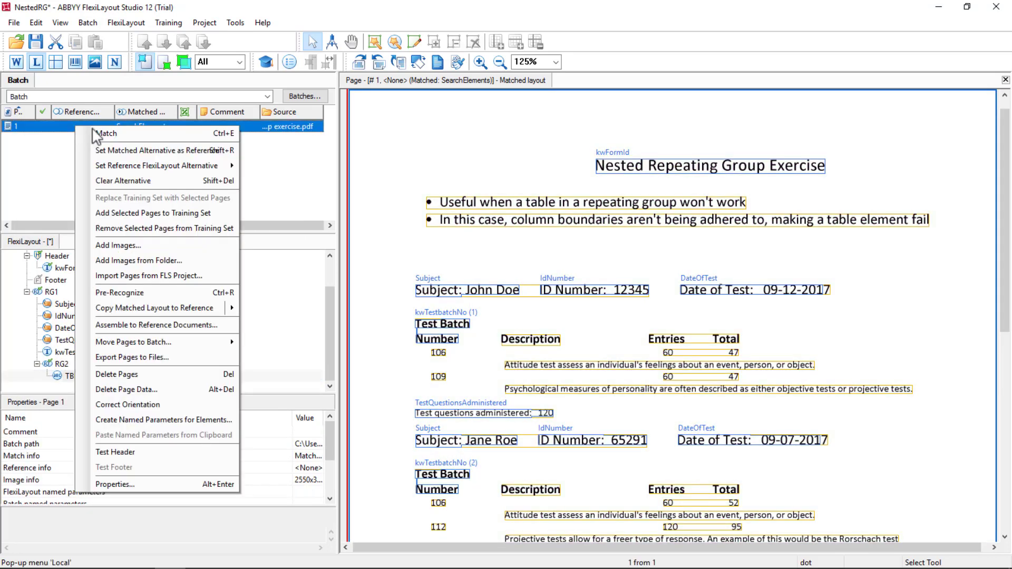
{"action": "left_click", "coordinate": [109, 137]}
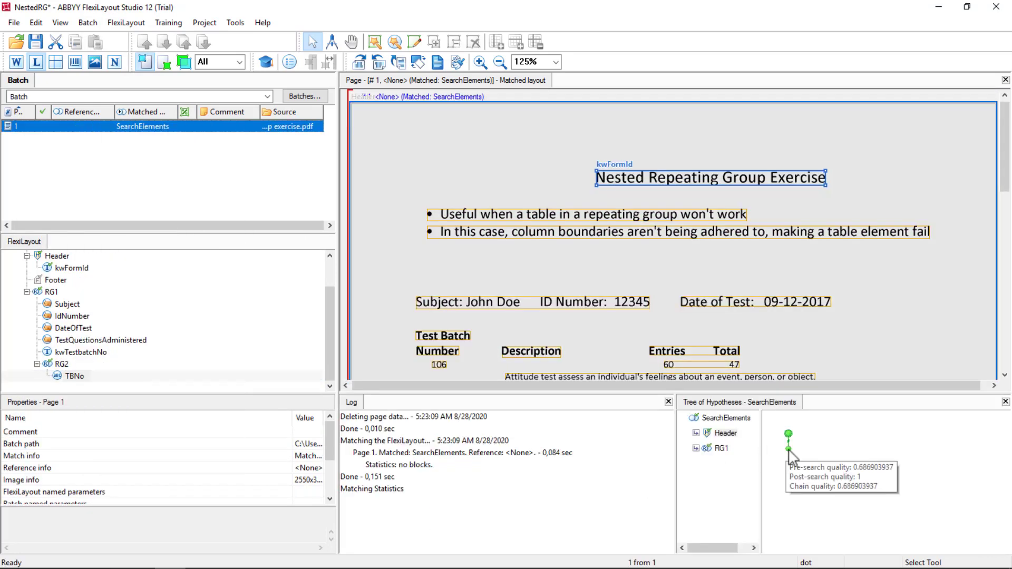
{"action": "left_click", "coordinate": [788, 449]}
{"action": "double_click", "coordinate": [788, 449]}
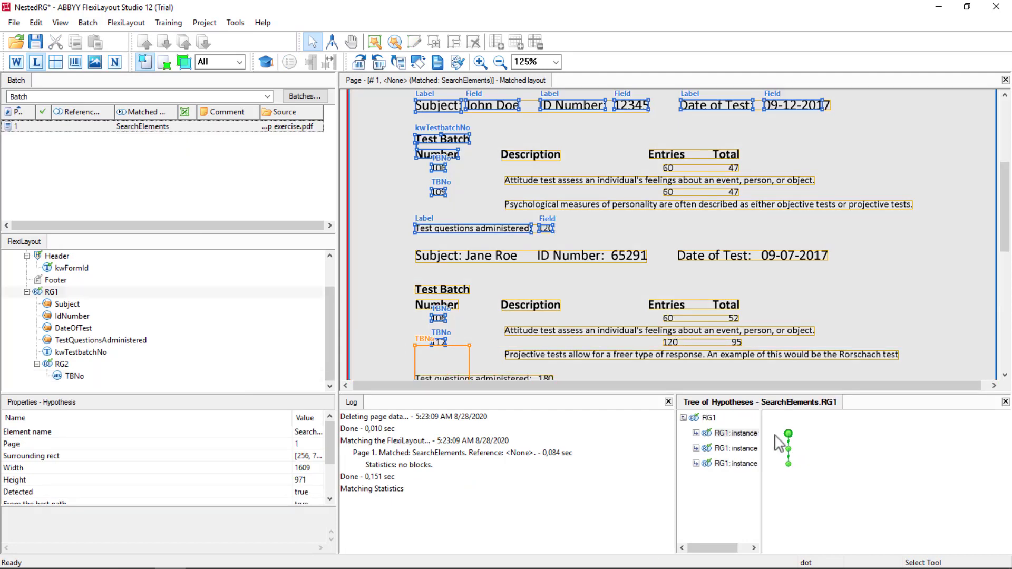
{"action": "double_click", "coordinate": [789, 435]}
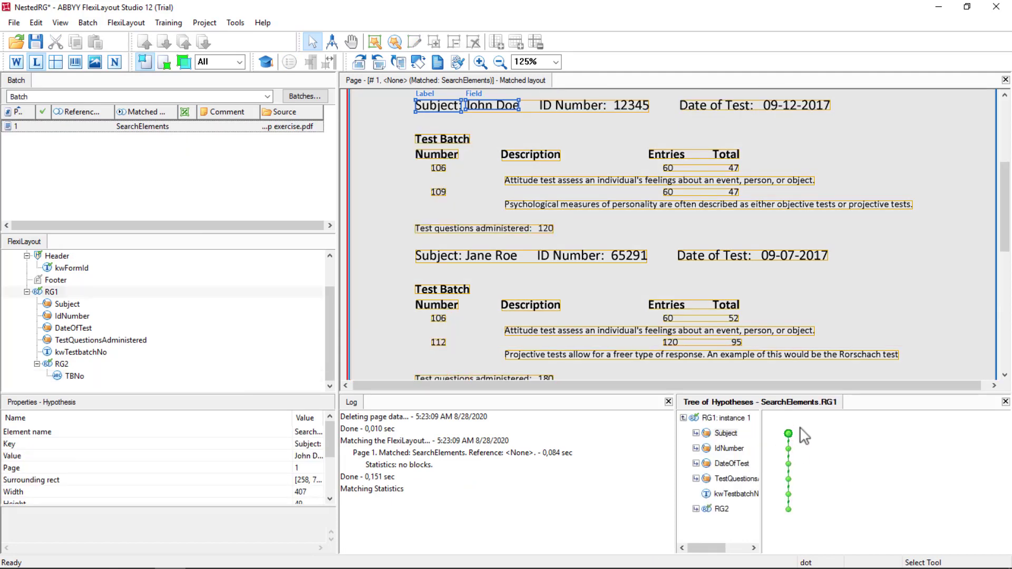
{"action": "left_click", "coordinate": [788, 494]}
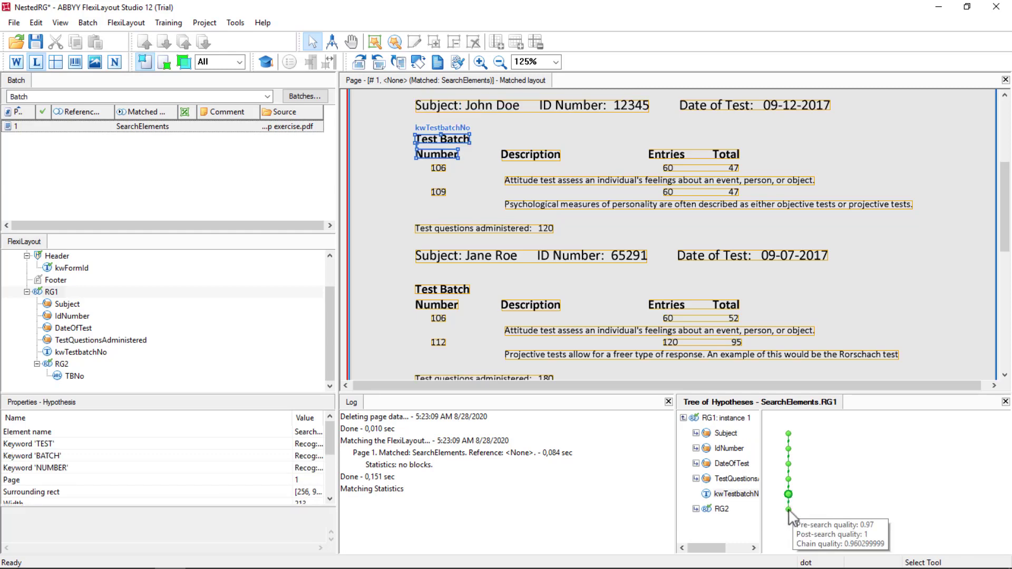
Examine the hypothesis of each RG2 instance inside the first RG1 instance to see which batch numbers TBNo captures.
{"action": "double_click", "coordinate": [789, 509]}
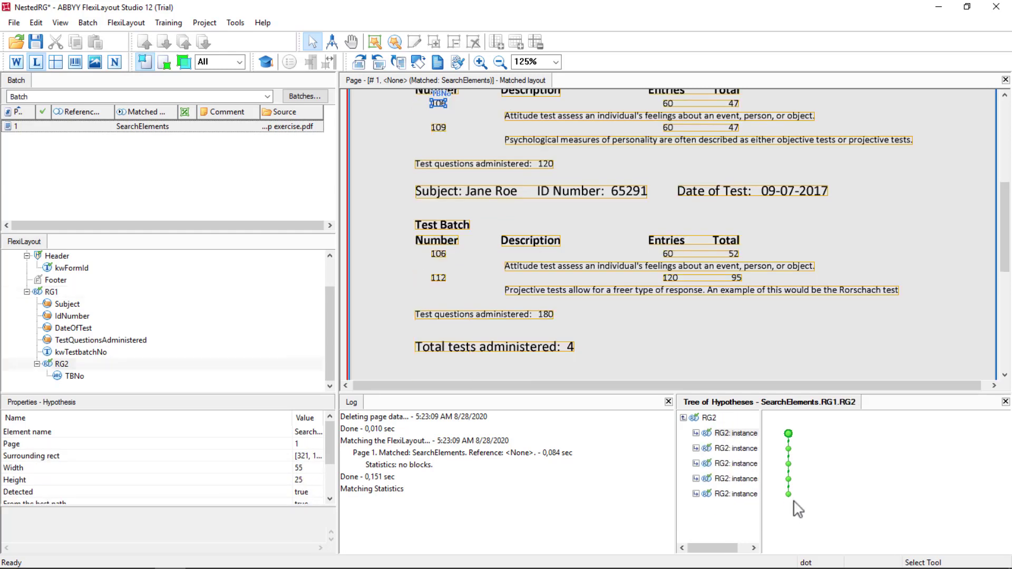
{"action": "left_click", "coordinate": [789, 449]}
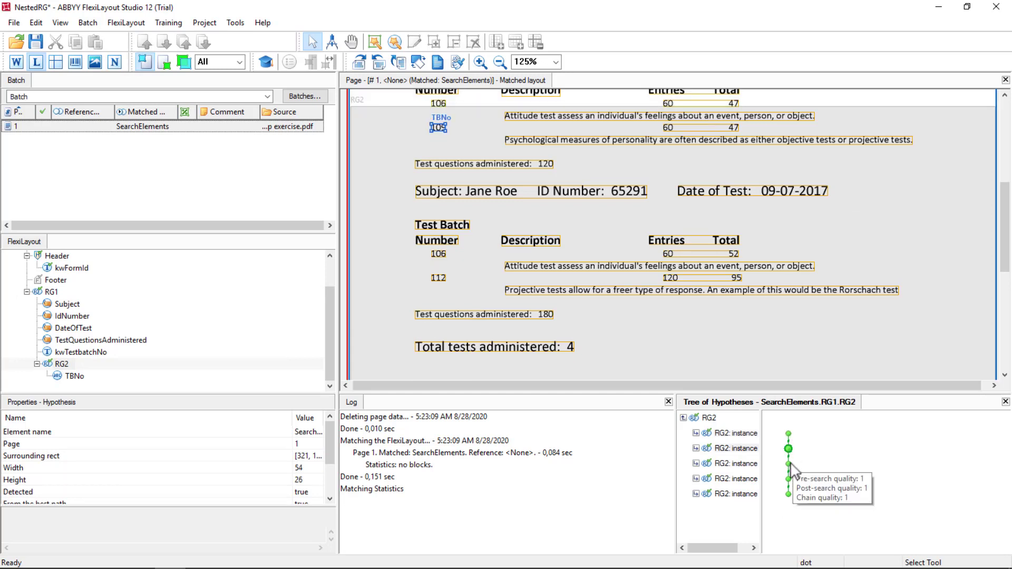
{"action": "left_click", "coordinate": [789, 465]}
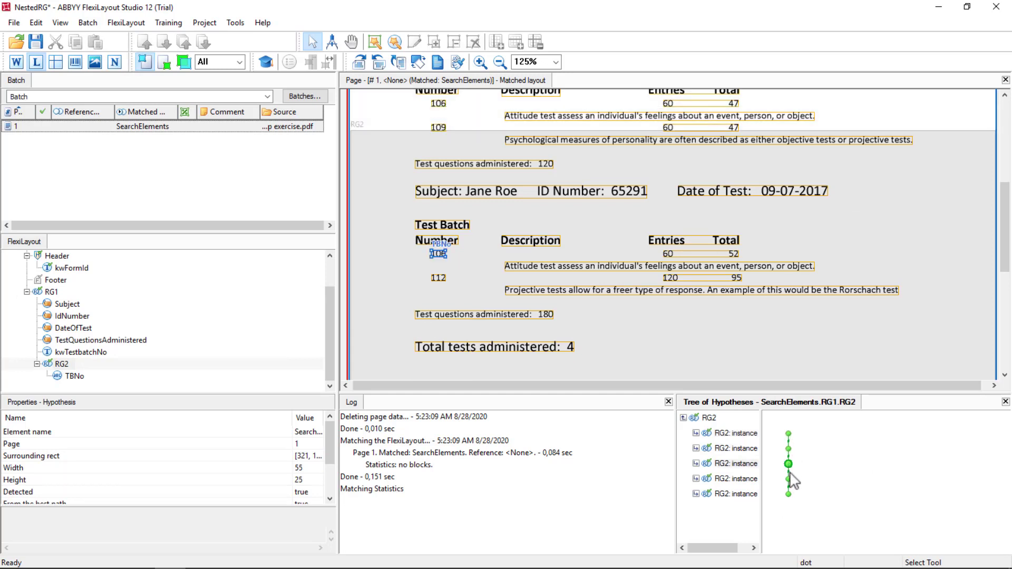
{"action": "left_click", "coordinate": [788, 478]}
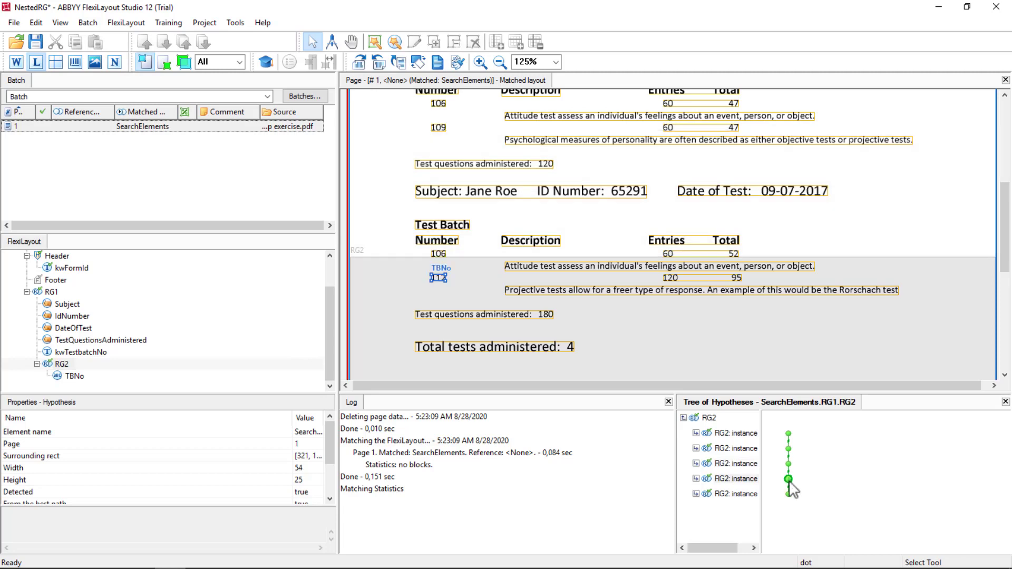
{"action": "left_click", "coordinate": [789, 494]}
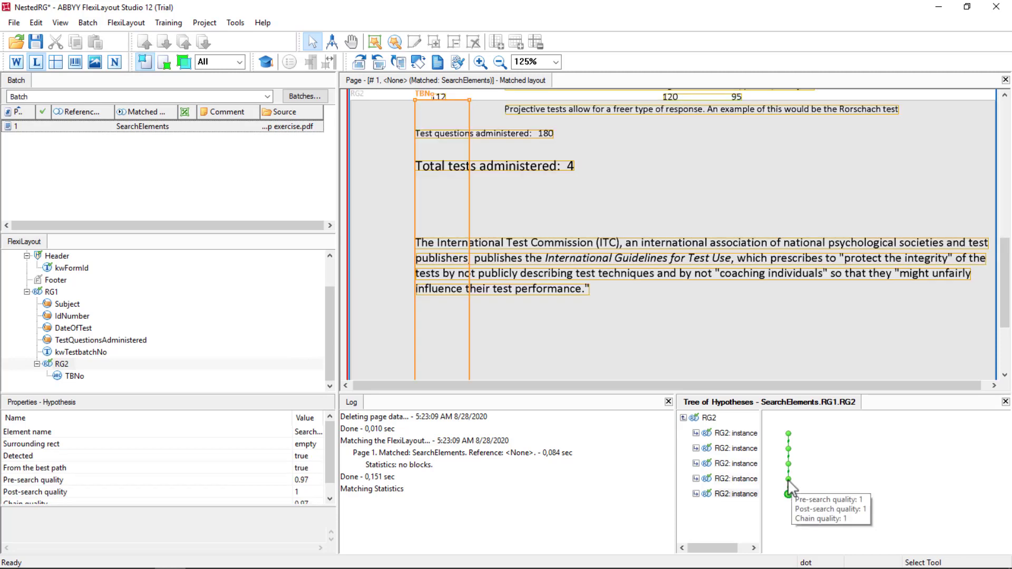
{"action": "left_click", "coordinate": [789, 479]}
{"action": "left_click", "coordinate": [789, 464]}
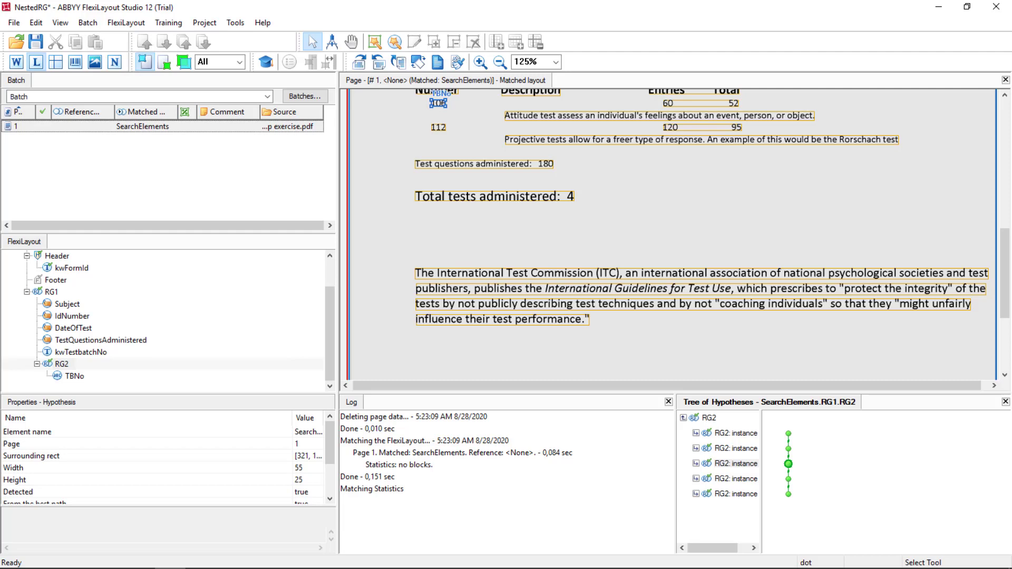
Add a relation placing RG2 Above the Top boundary of TestQuestionsAdministered in the current RG1 instance and save its properties.
{"action": "double_click", "coordinate": [62, 364]}
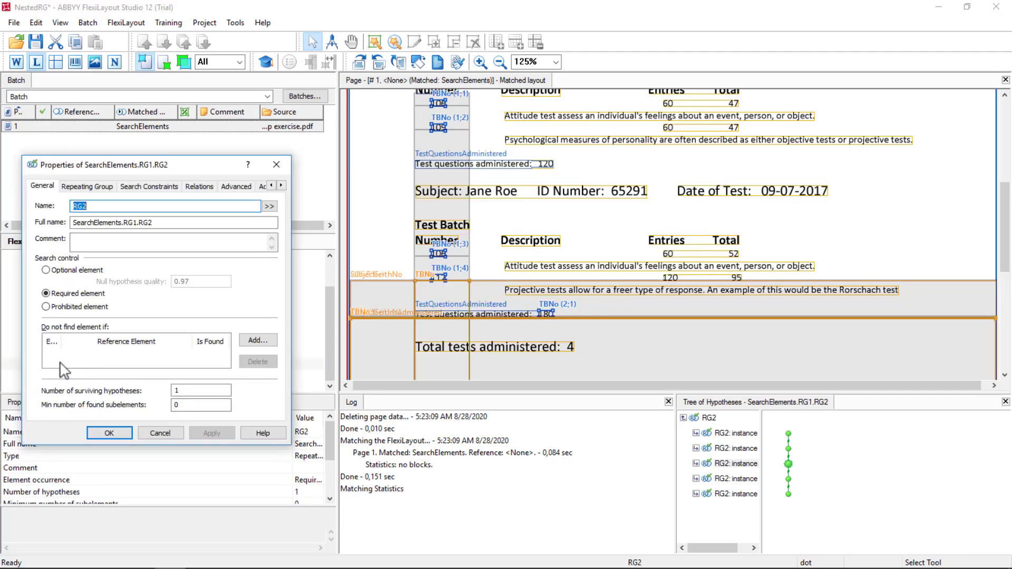
{"action": "left_click", "coordinate": [202, 188]}
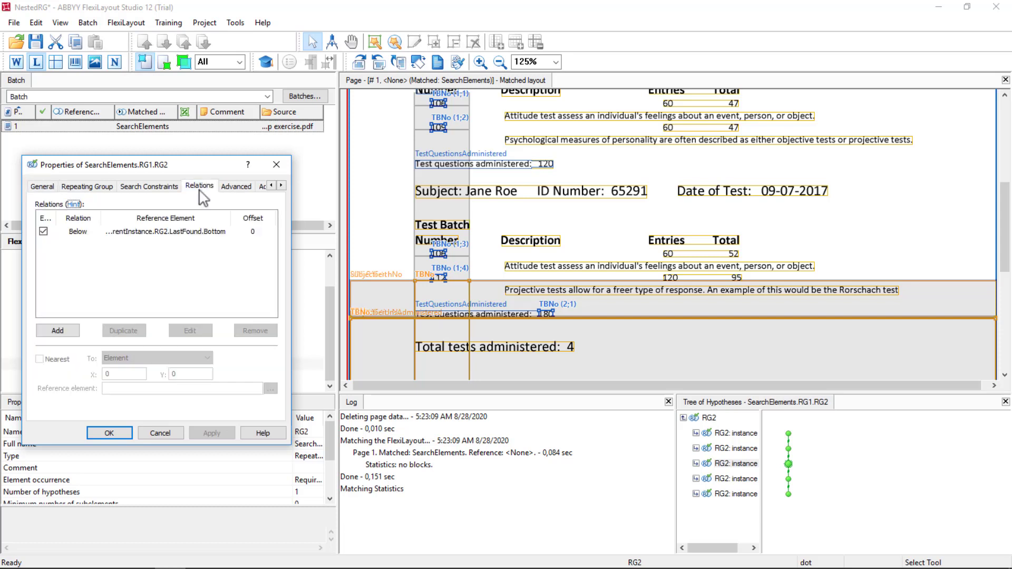
{"action": "left_click", "coordinate": [57, 331]}
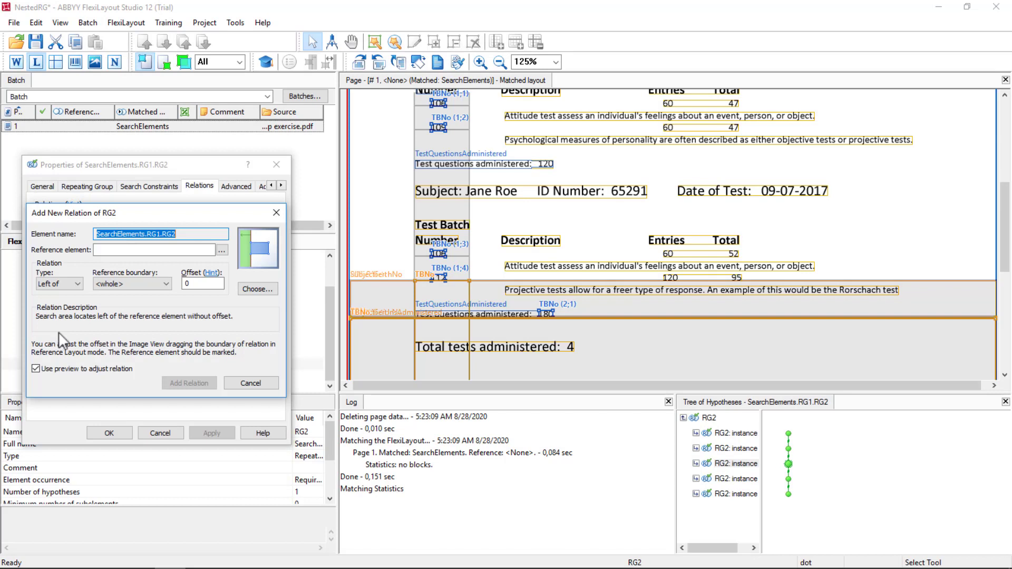
{"action": "left_click", "coordinate": [221, 250]}
{"action": "left_click", "coordinate": [91, 361]}
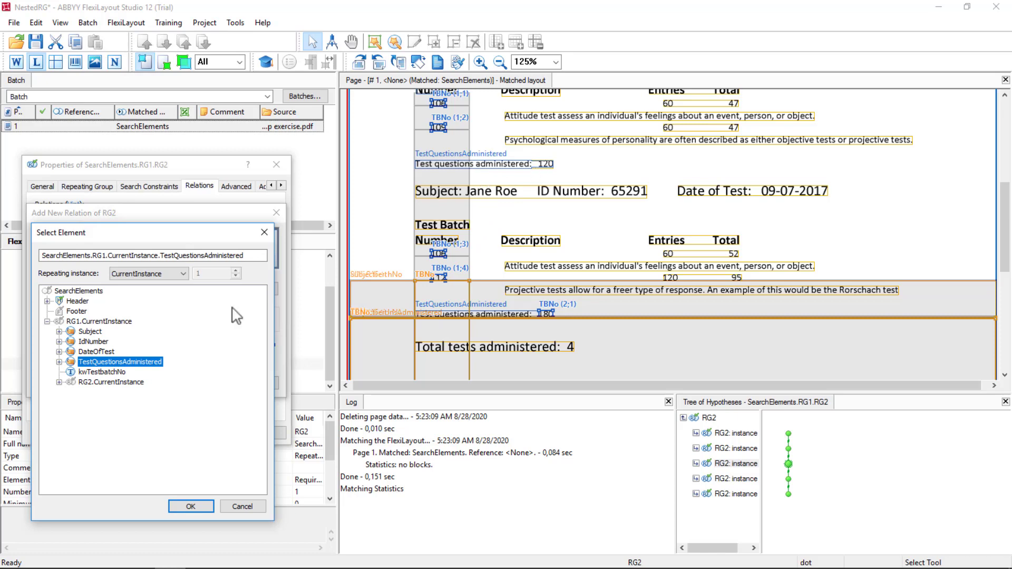
{"action": "left_click", "coordinate": [192, 507]}
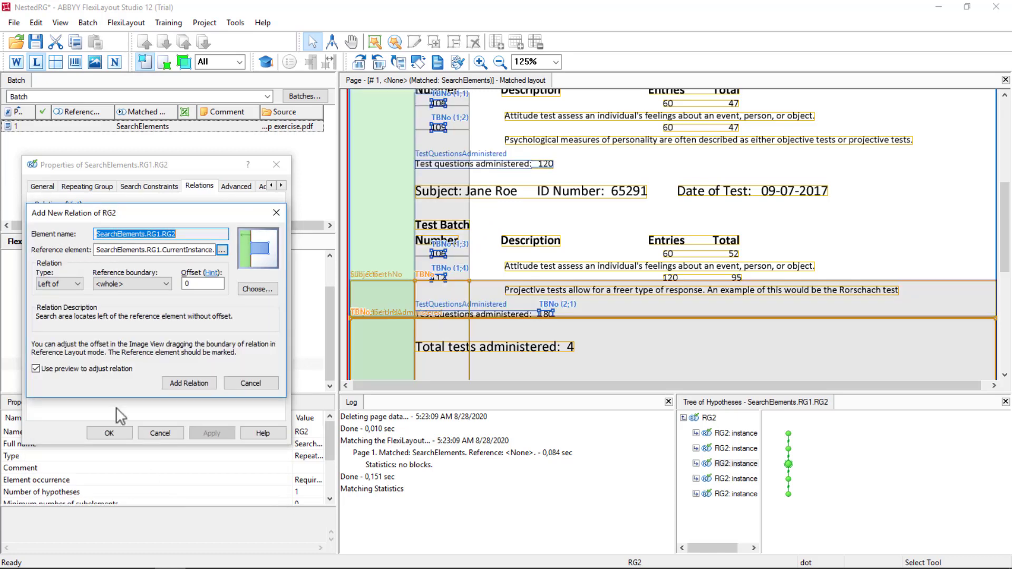
{"action": "left_click", "coordinate": [59, 284]}
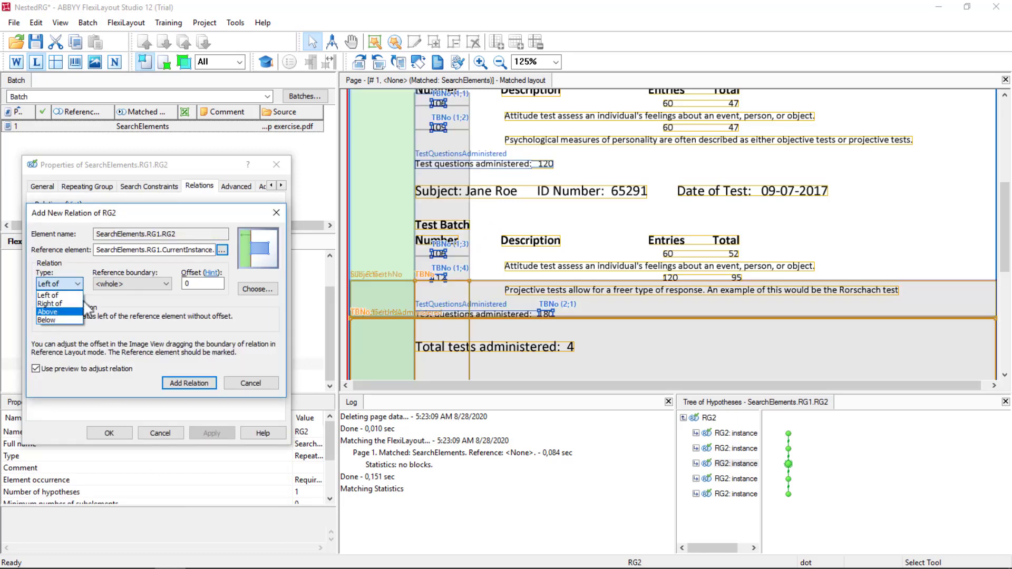
{"action": "left_click", "coordinate": [128, 281]}
{"action": "left_click", "coordinate": [128, 280]}
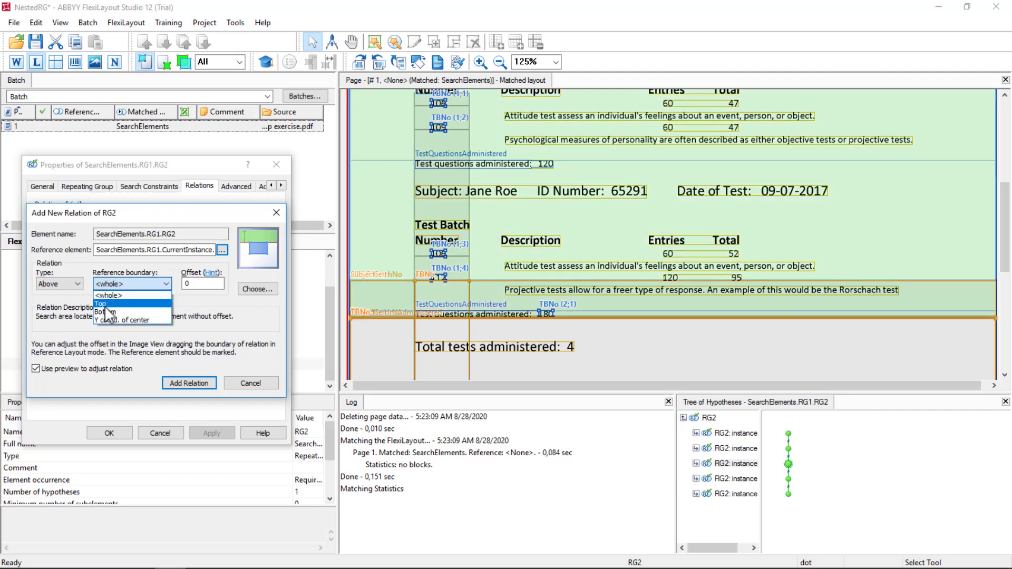
{"action": "left_click", "coordinate": [195, 375]}
{"action": "left_click", "coordinate": [195, 385]}
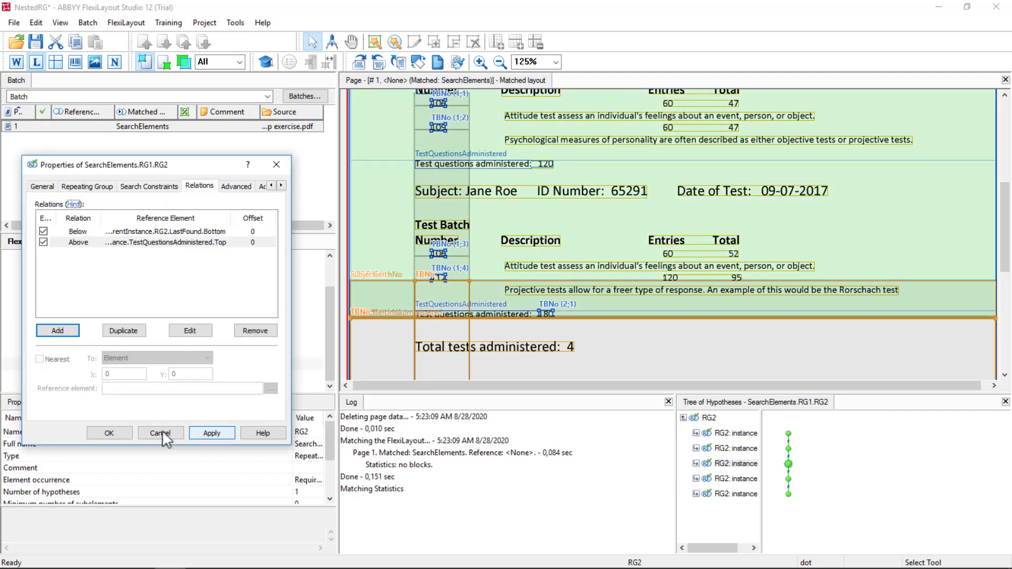
{"action": "left_click", "coordinate": [120, 430]}
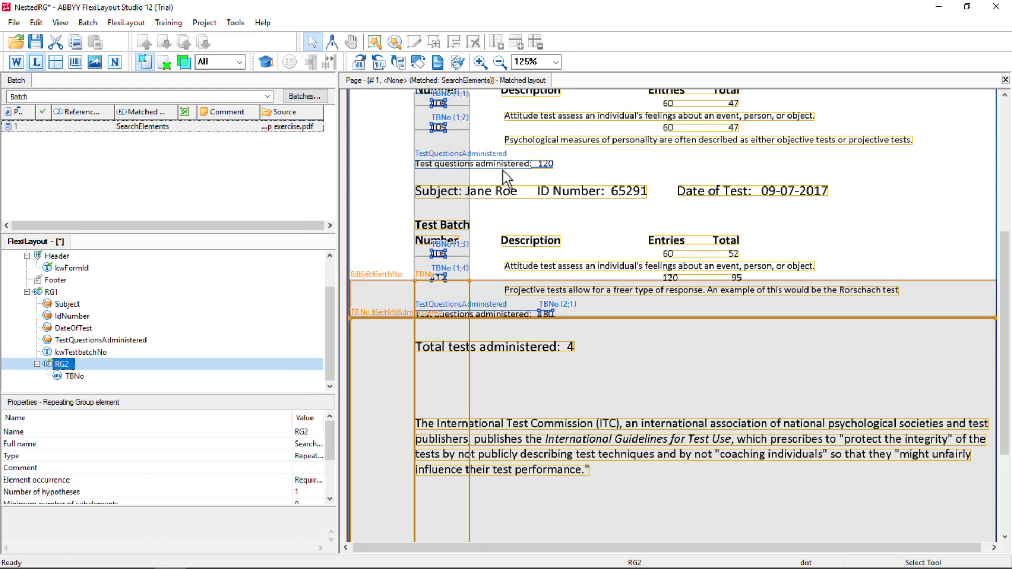
Match page 1 again and check the first RG1 instance's hypotheses from Subject through kwTestbatchNo.
{"action": "right_click", "coordinate": [76, 128]}
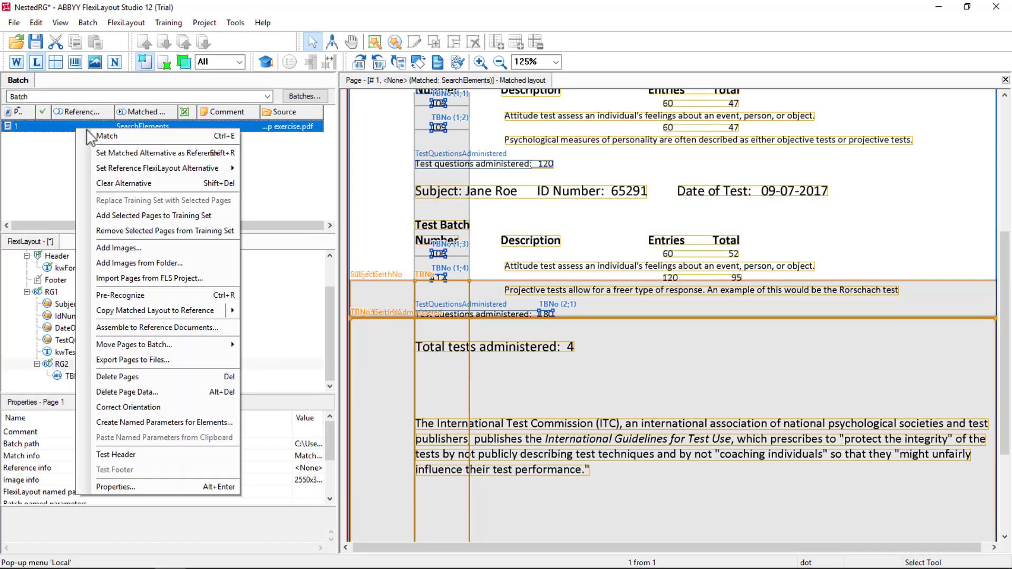
{"action": "left_click", "coordinate": [120, 137]}
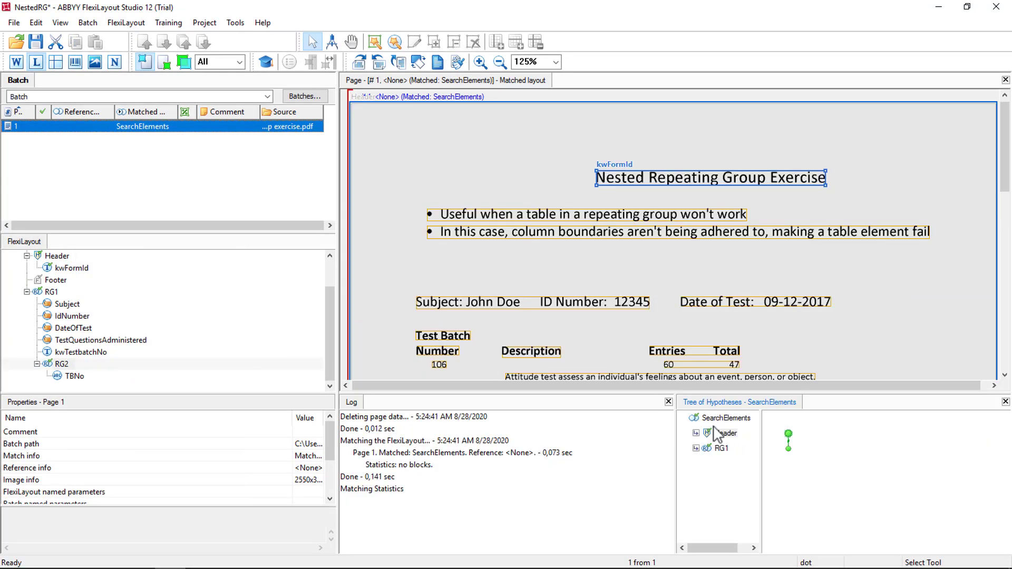
{"action": "left_click", "coordinate": [788, 449]}
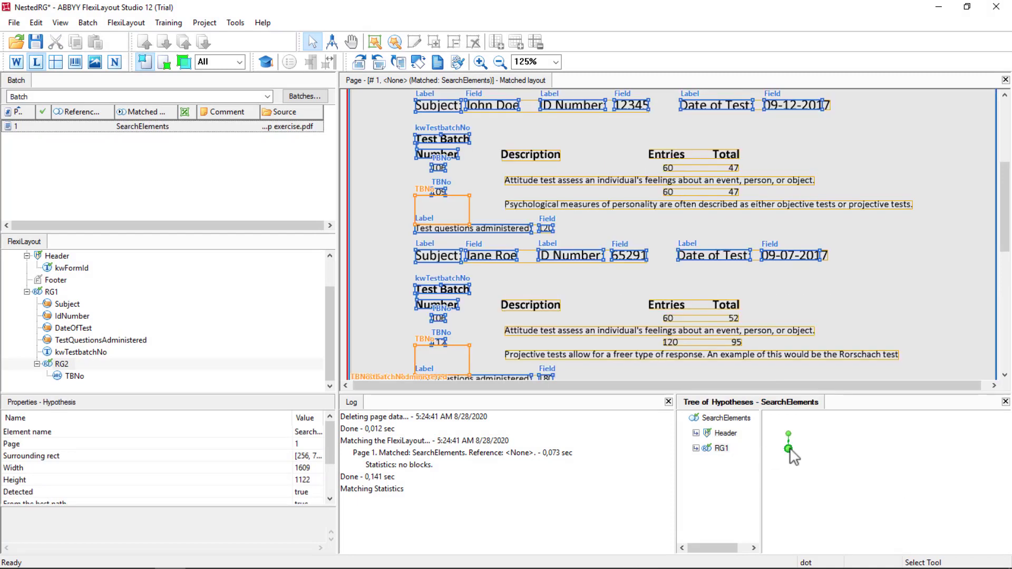
{"action": "double_click", "coordinate": [790, 451]}
{"action": "left_click", "coordinate": [789, 435]}
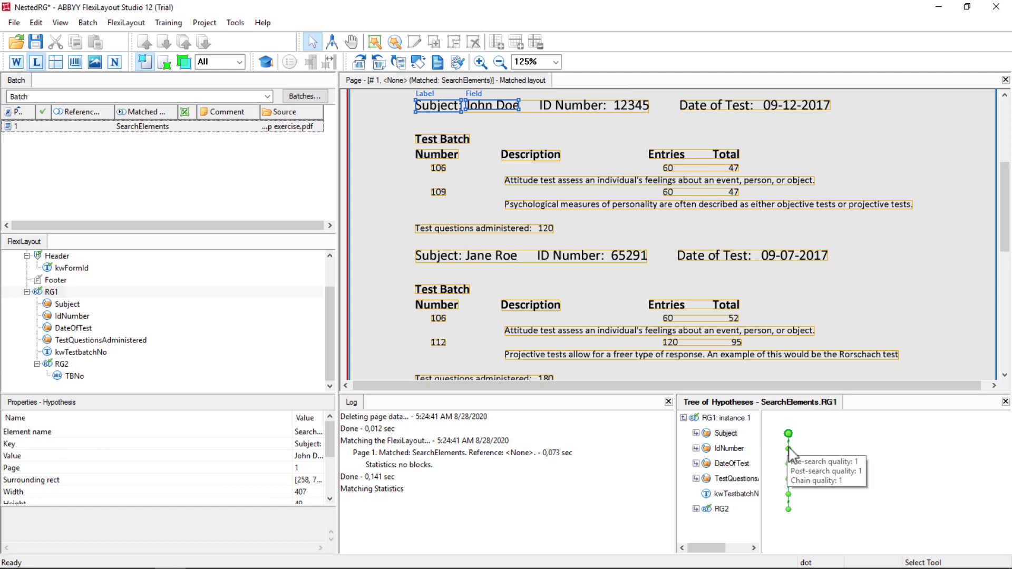
{"action": "left_click", "coordinate": [789, 449]}
{"action": "left_click", "coordinate": [789, 464]}
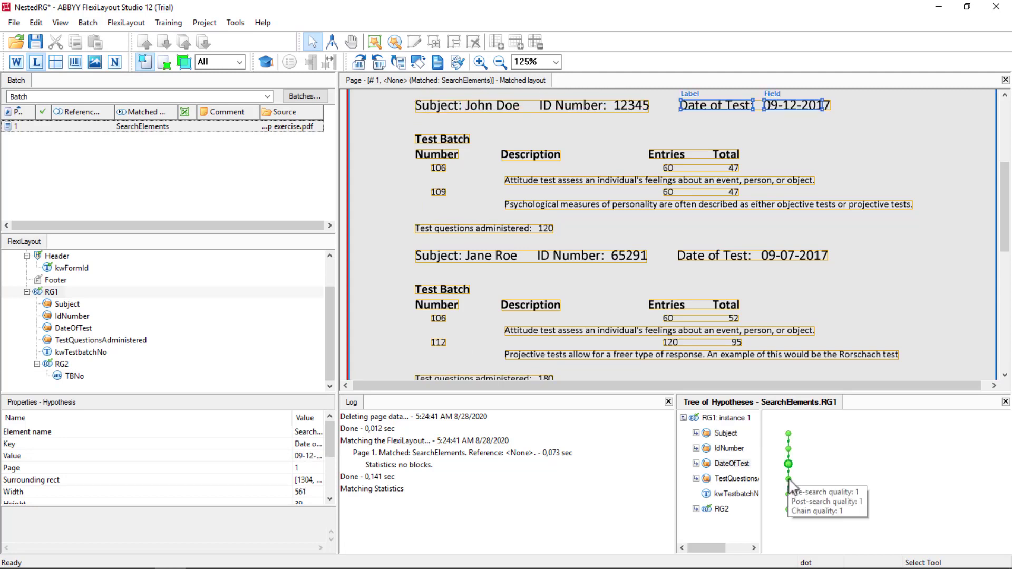
{"action": "left_click", "coordinate": [789, 480]}
{"action": "left_click", "coordinate": [789, 494]}
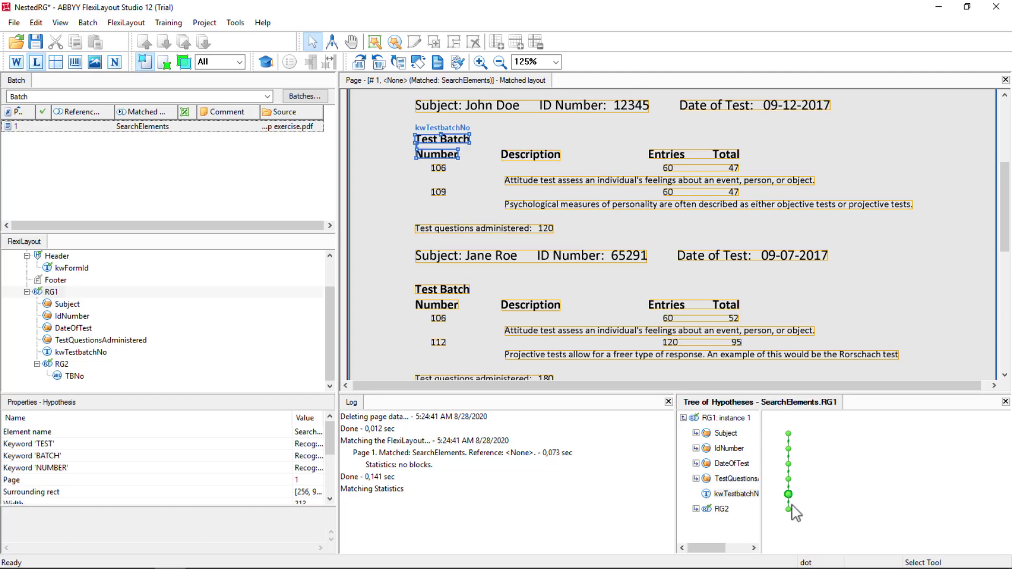
Inspect the TBNo hypotheses in each RG2 instance within the first RG1 instance of the hypothesis tree.
{"action": "left_click", "coordinate": [789, 508]}
{"action": "double_click", "coordinate": [789, 509]}
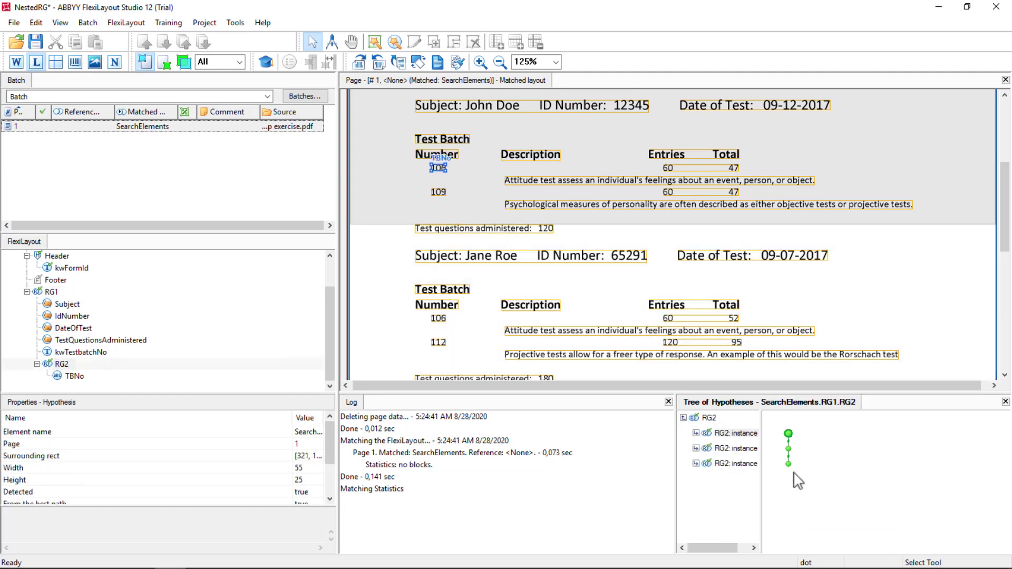
{"action": "double_click", "coordinate": [789, 435]}
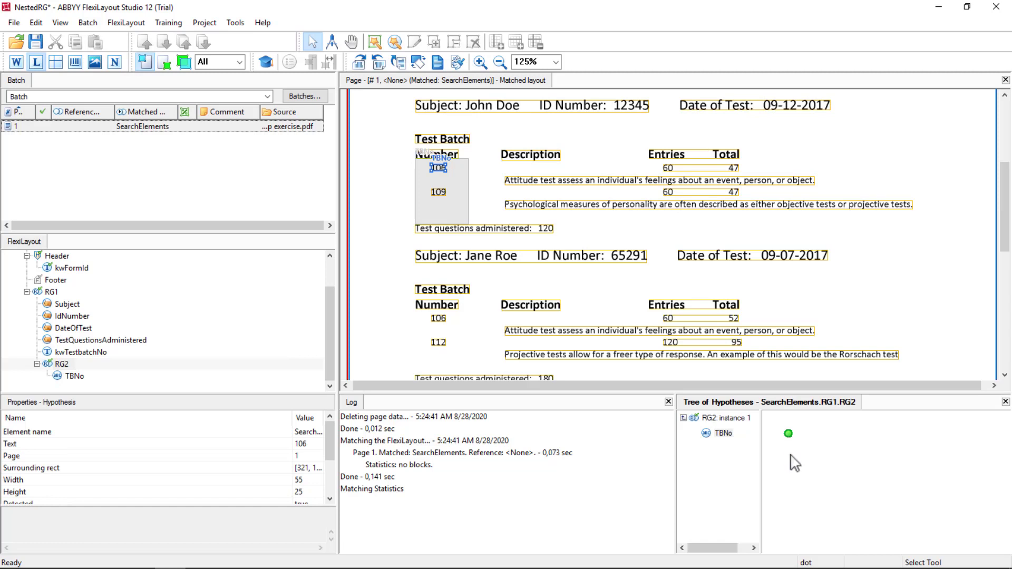
{"action": "double_click", "coordinate": [795, 463]}
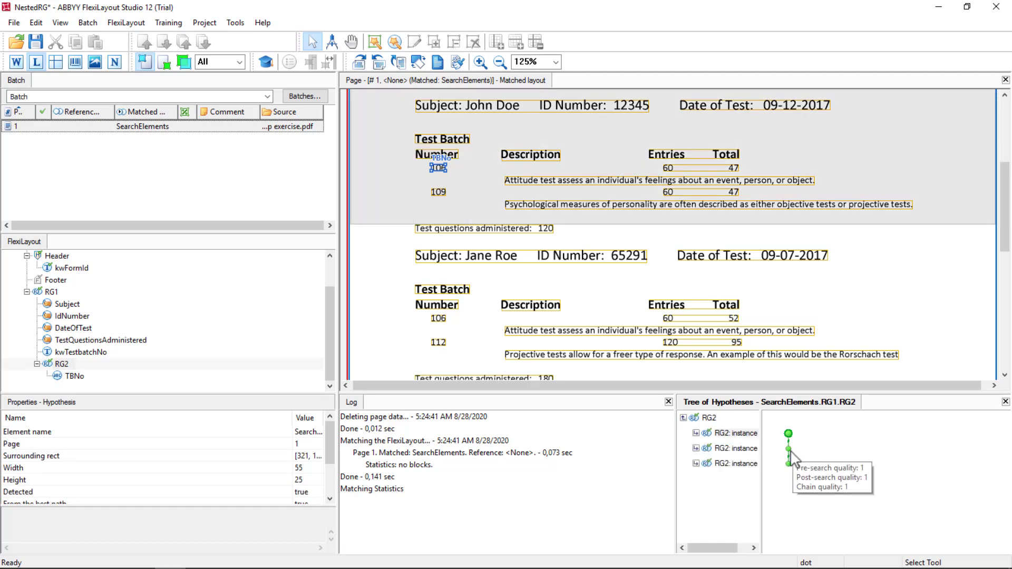
{"action": "left_click", "coordinate": [790, 451]}
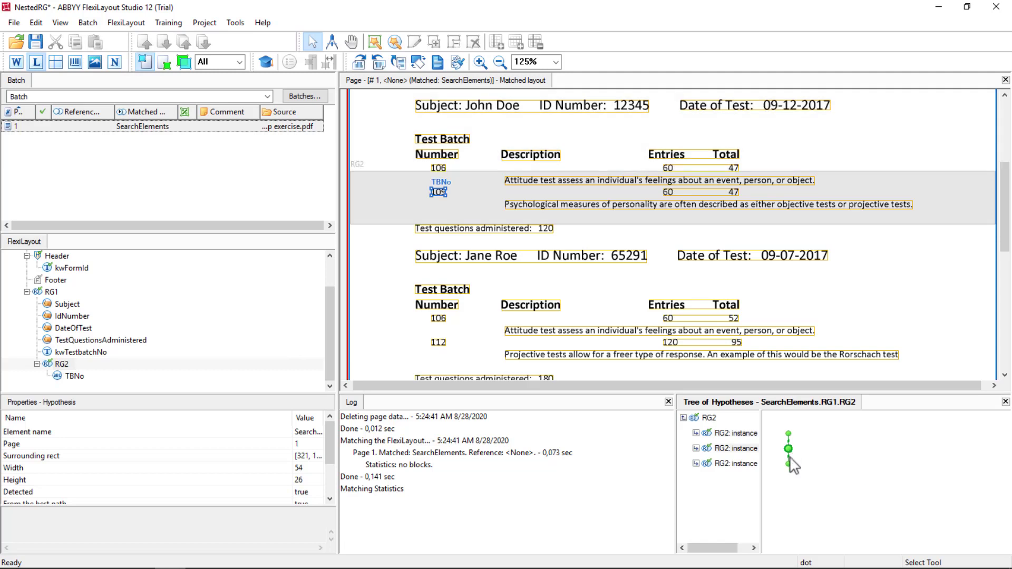
{"action": "double_click", "coordinate": [789, 463]}
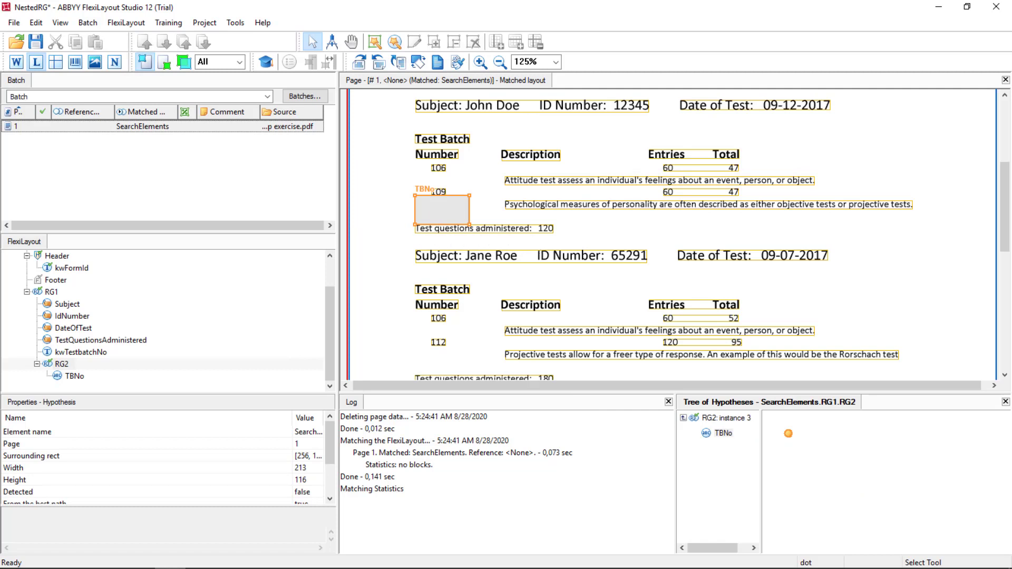
{"action": "left_click", "coordinate": [535, 211]}
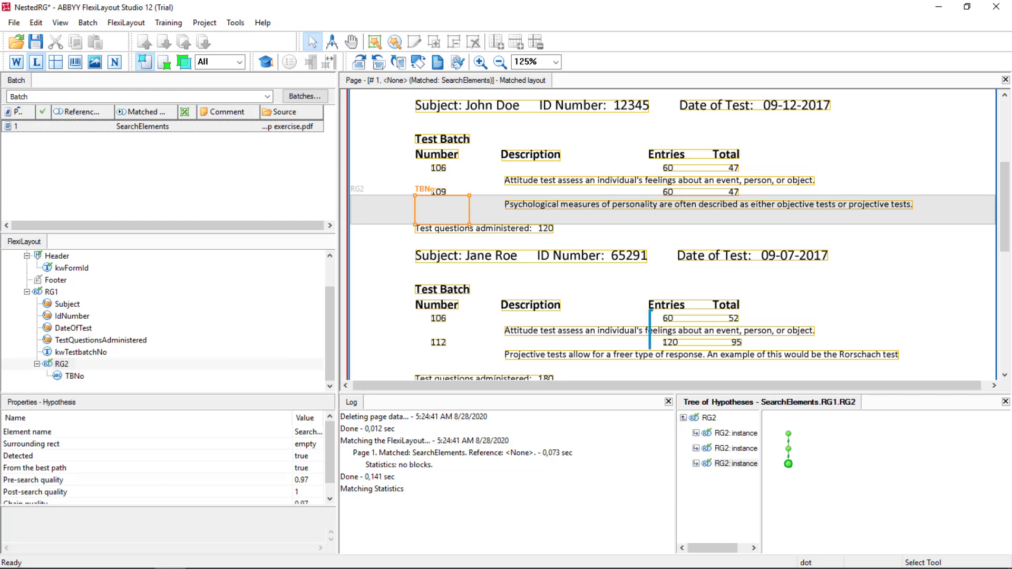
{"action": "left_click_drag", "start_coordinate": [651, 348], "coordinate": [689, 348]}
{"action": "left_click_drag", "start_coordinate": [689, 310], "coordinate": [689, 310]}
{"action": "left_click_drag", "start_coordinate": [419, 359], "coordinate": [459, 310]}
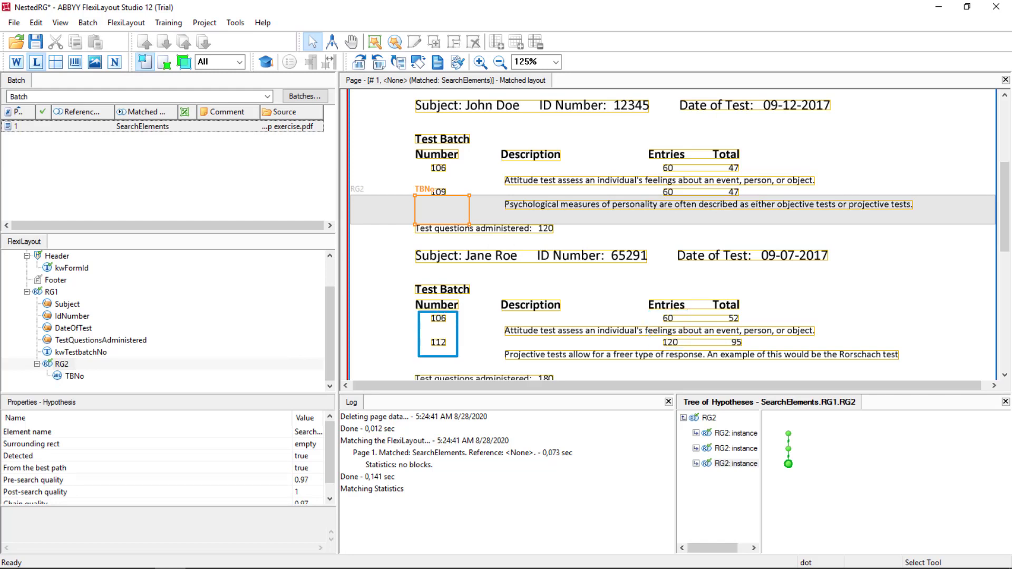
Add a Character String element named Entries to the RG2 repeating group.
{"action": "right_click", "coordinate": [56, 365]}
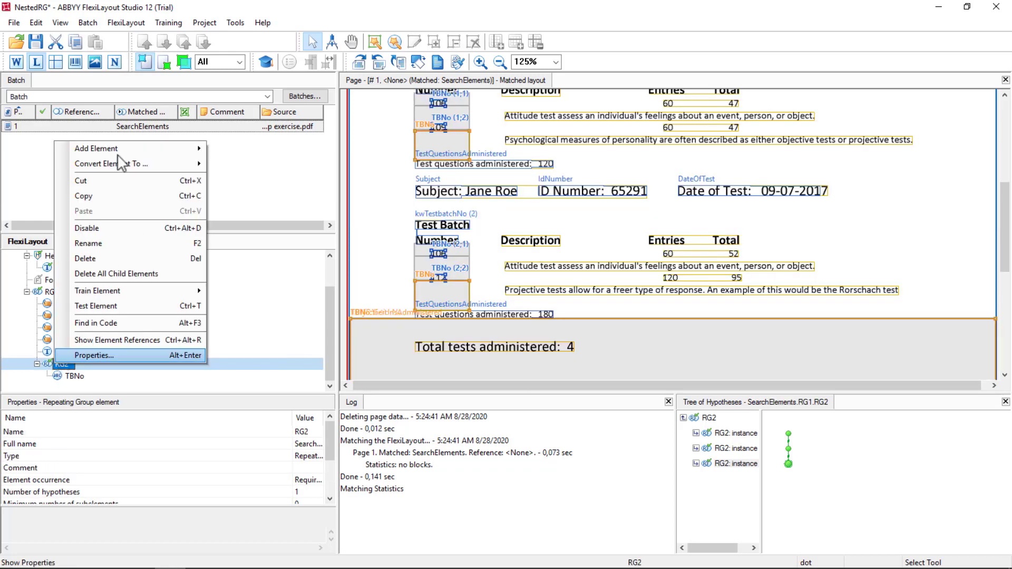
{"action": "mouse_move", "coordinate": [184, 150]}
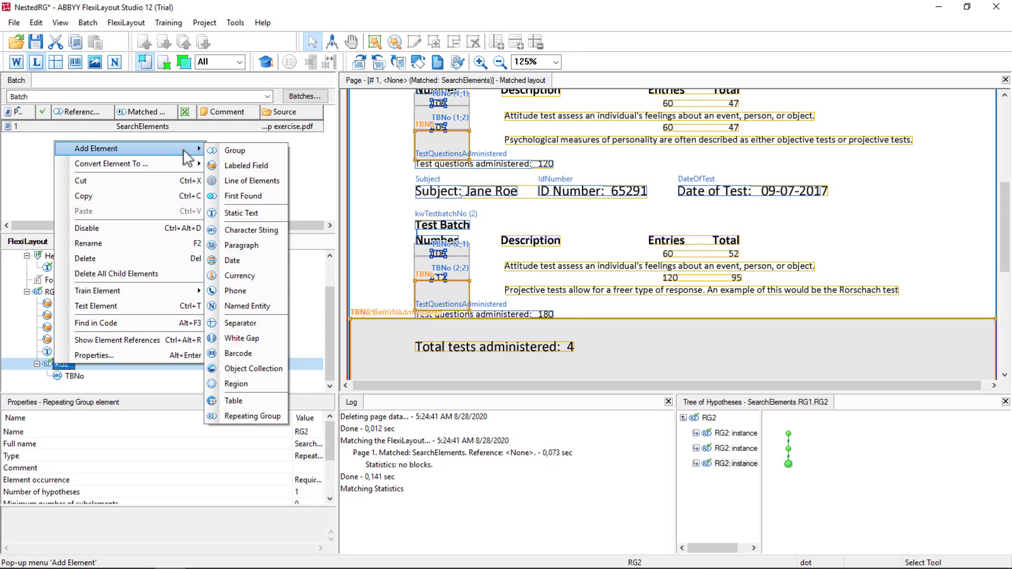
{"action": "left_click", "coordinate": [251, 230]}
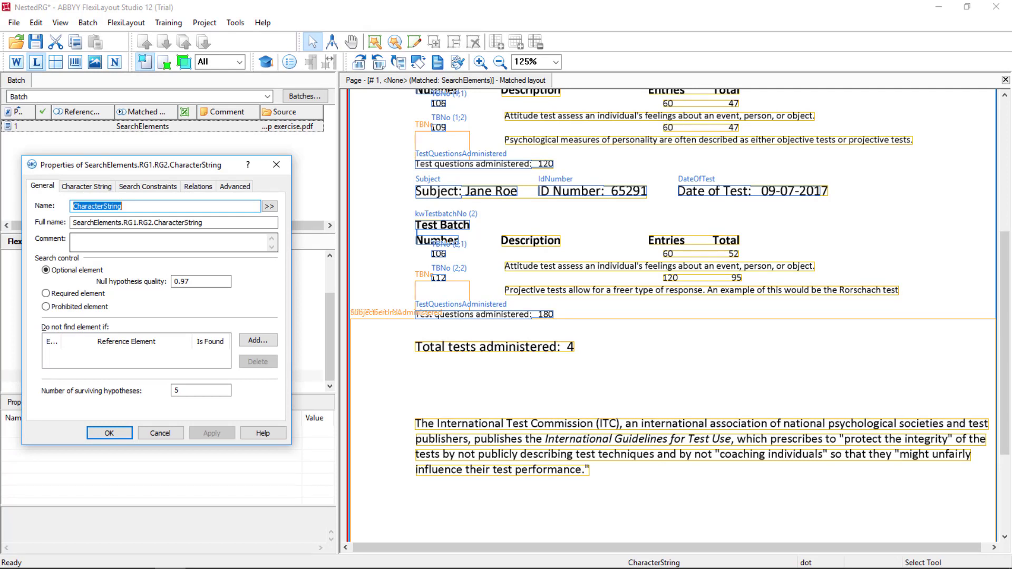
{"action": "type", "text": "Entries"}
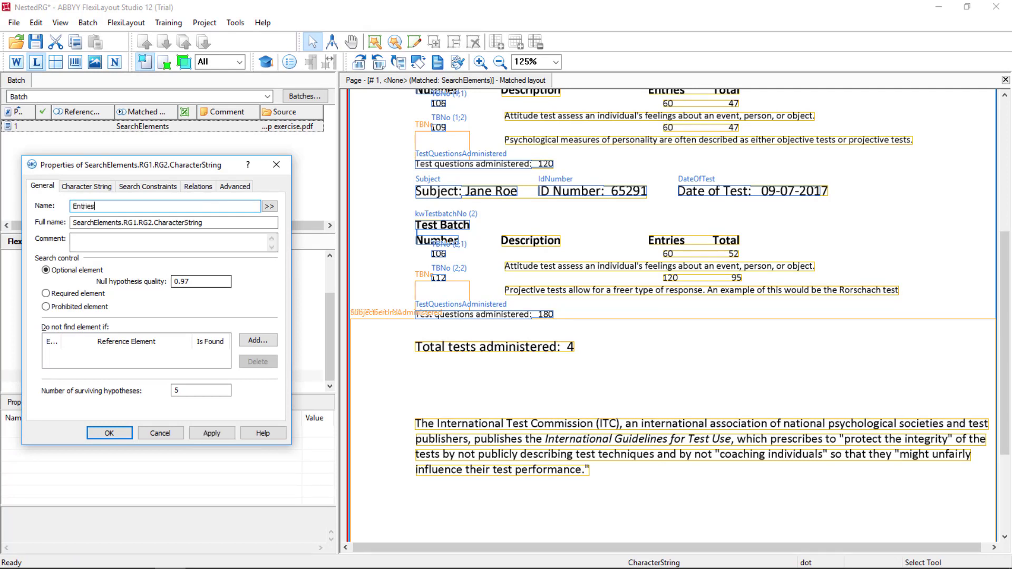
Add a condition that skips searching for Entries if TBNo in the current RG2 instance is not found.
{"action": "left_click", "coordinate": [257, 341]}
{"action": "left_click", "coordinate": [242, 295]}
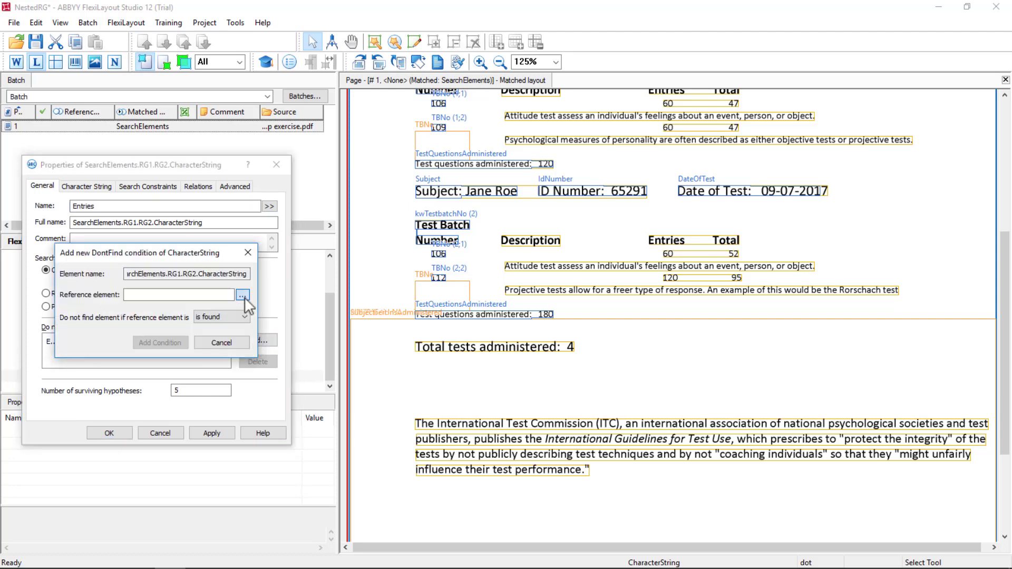
{"action": "left_click", "coordinate": [127, 432]}
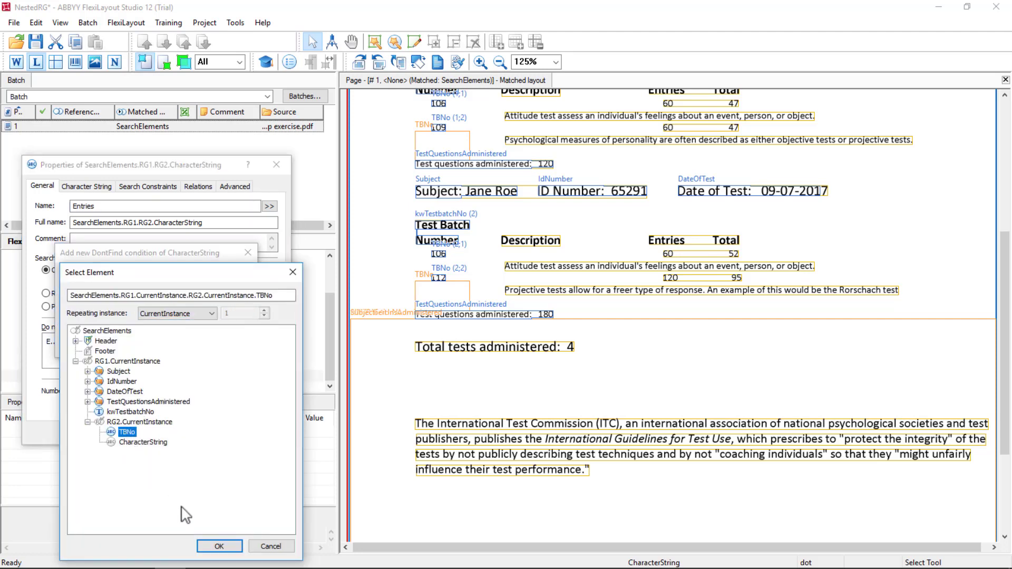
{"action": "left_click", "coordinate": [219, 547]}
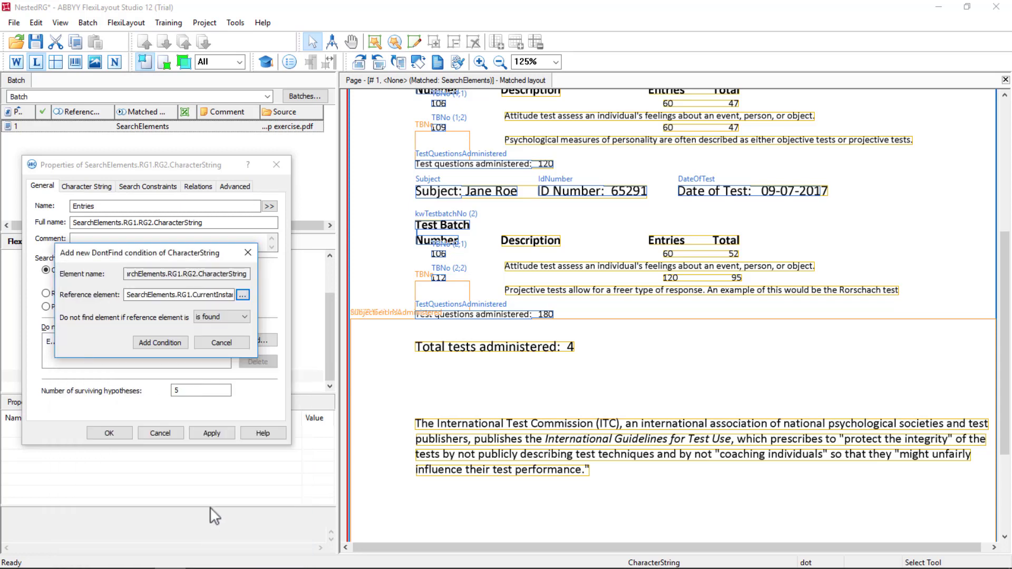
{"action": "left_click", "coordinate": [220, 316]}
{"action": "left_click", "coordinate": [211, 336]}
{"action": "left_click", "coordinate": [161, 343]}
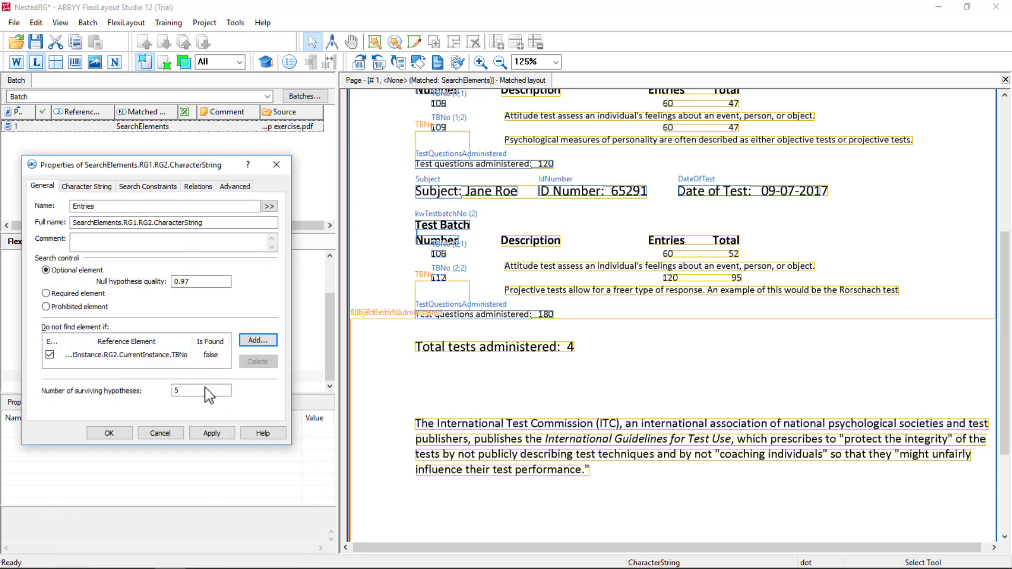
Add a relation placing the Entries search area right of the Right boundary of TBNo in the current RG2 instance.
{"action": "left_click", "coordinate": [196, 186]}
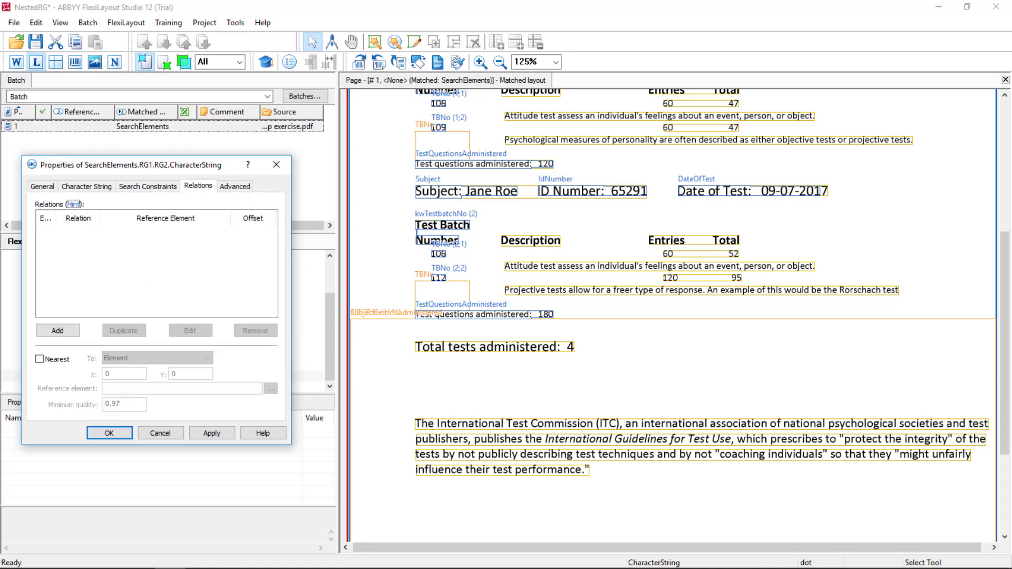
{"action": "left_click", "coordinate": [57, 331]}
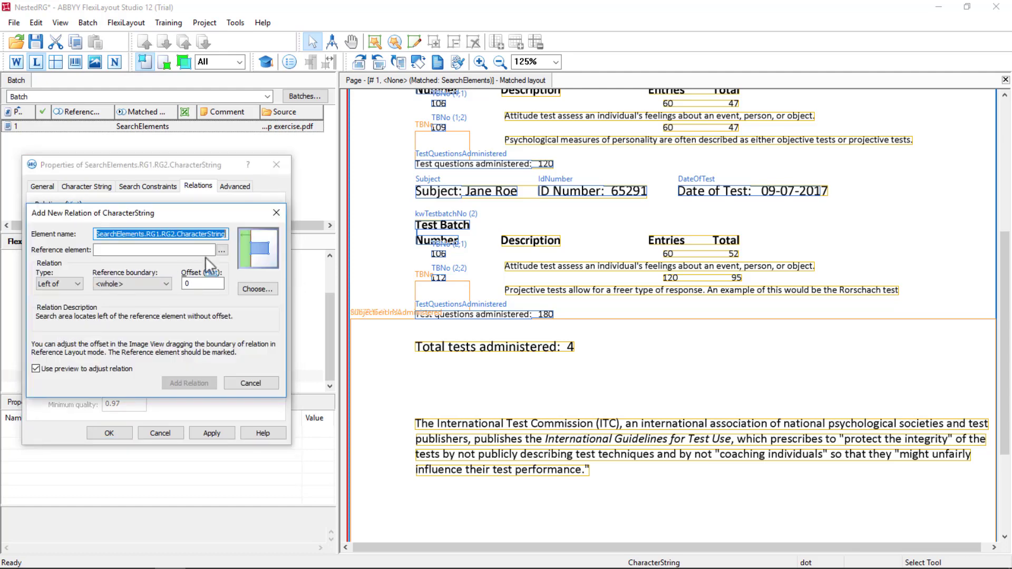
{"action": "left_click", "coordinate": [220, 251]}
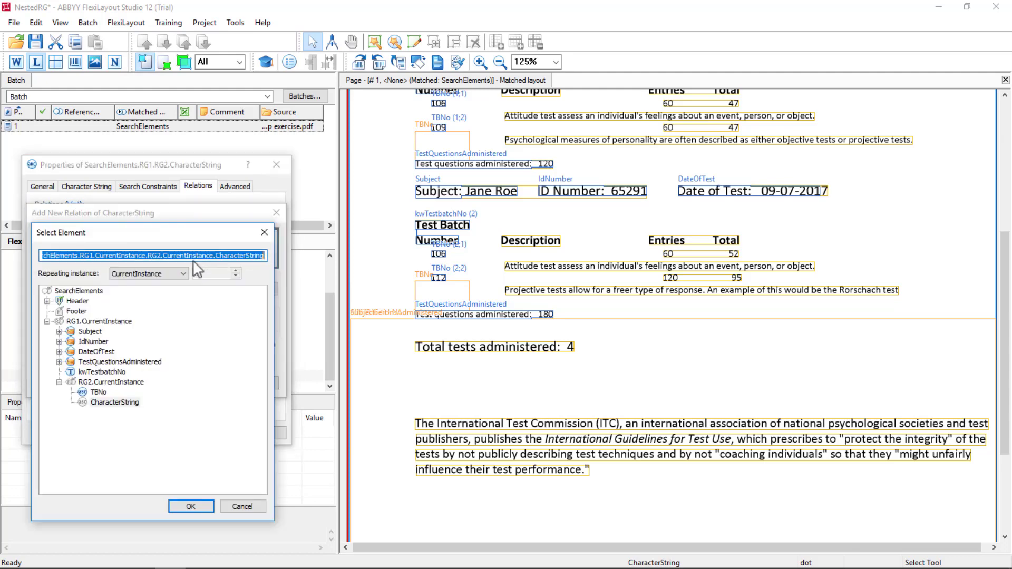
{"action": "left_click", "coordinate": [99, 392]}
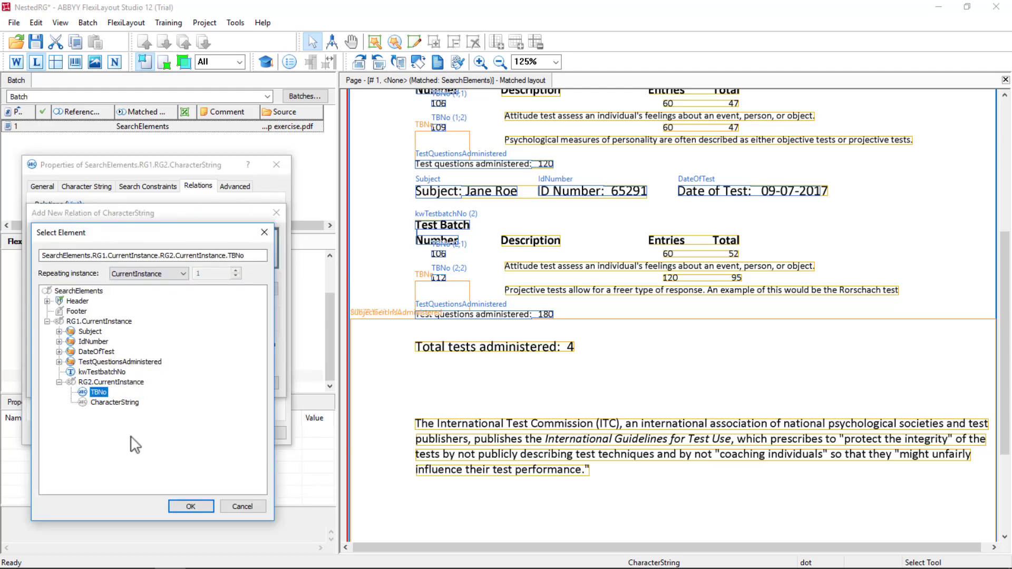
{"action": "left_click", "coordinate": [183, 505]}
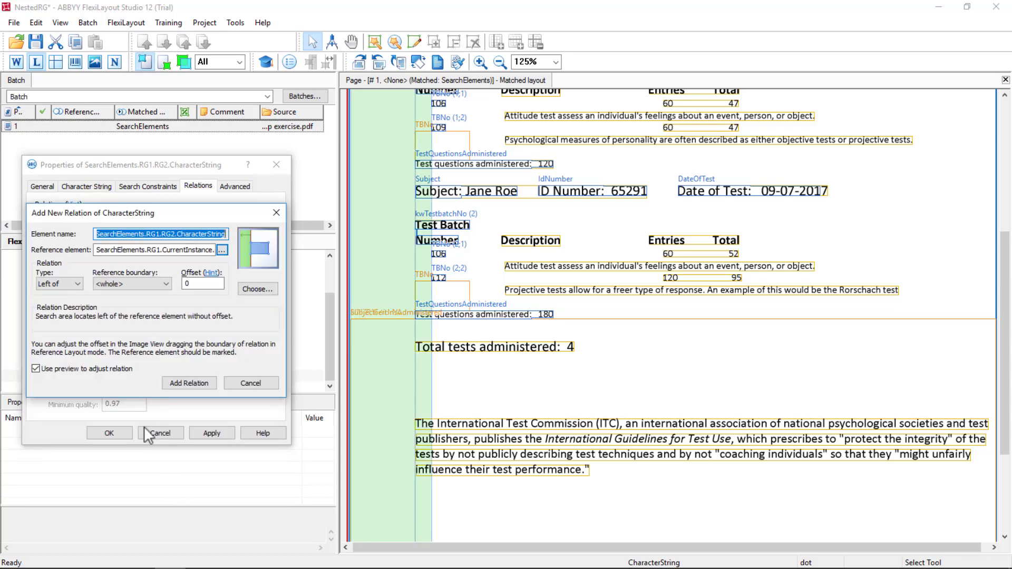
{"action": "left_click", "coordinate": [74, 284]}
{"action": "left_click", "coordinate": [55, 302]}
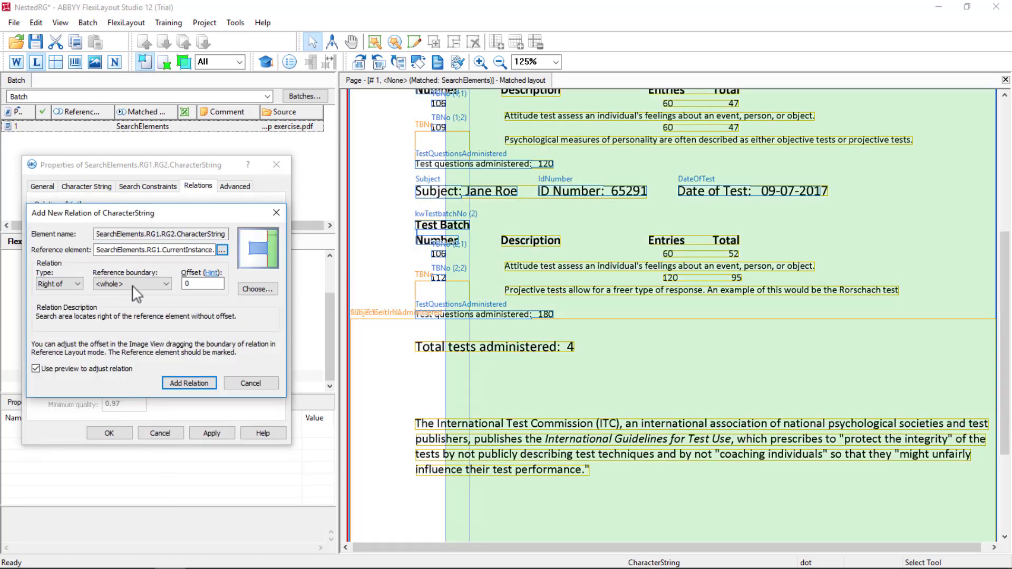
{"action": "left_click", "coordinate": [133, 286]}
{"action": "left_click", "coordinate": [112, 308]}
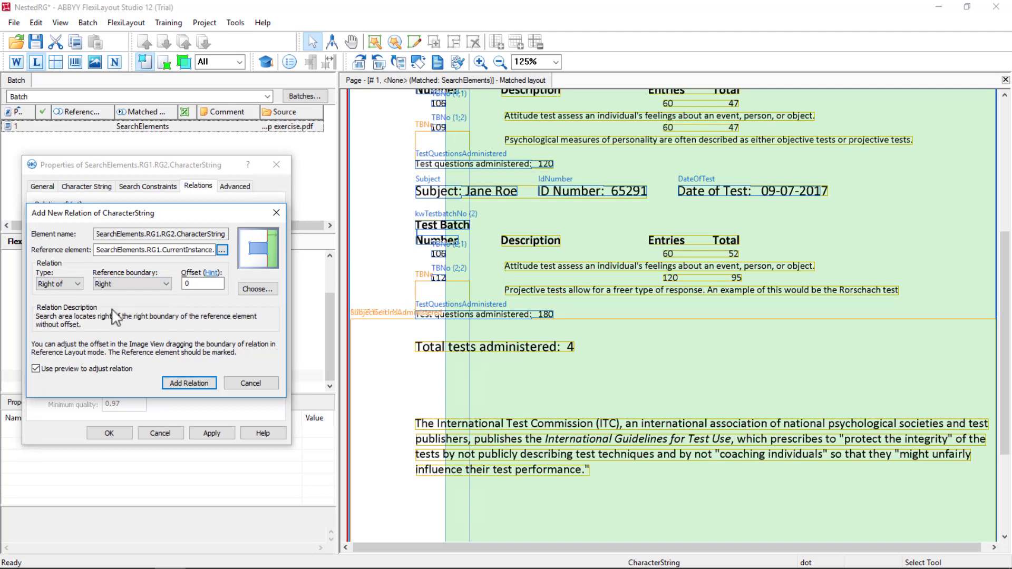
{"action": "left_click", "coordinate": [189, 377]}
{"action": "left_click", "coordinate": [184, 379]}
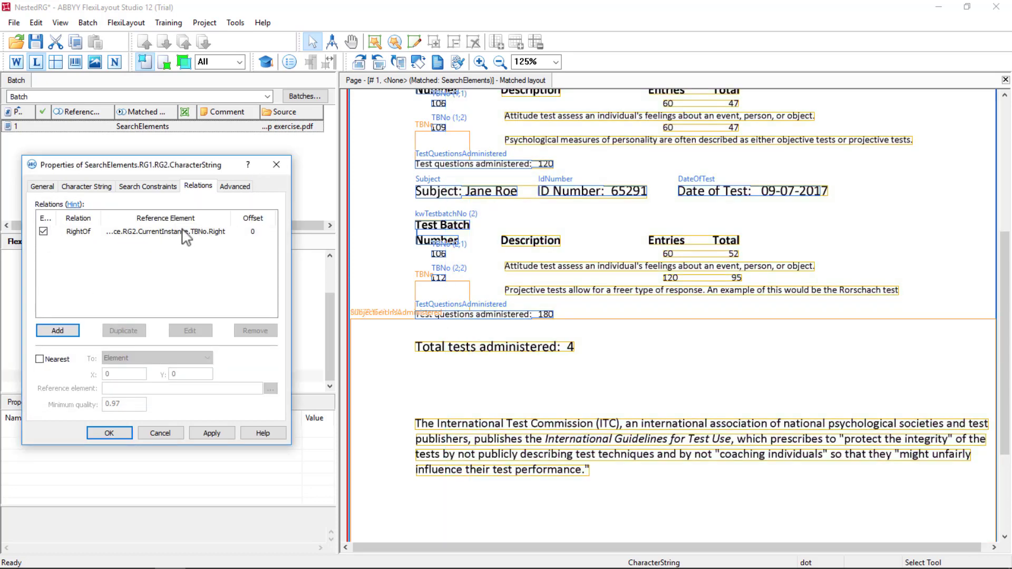
Set the offset of the Right of TBNo relation to 20 dots and save the change.
{"action": "double_click", "coordinate": [185, 234]}
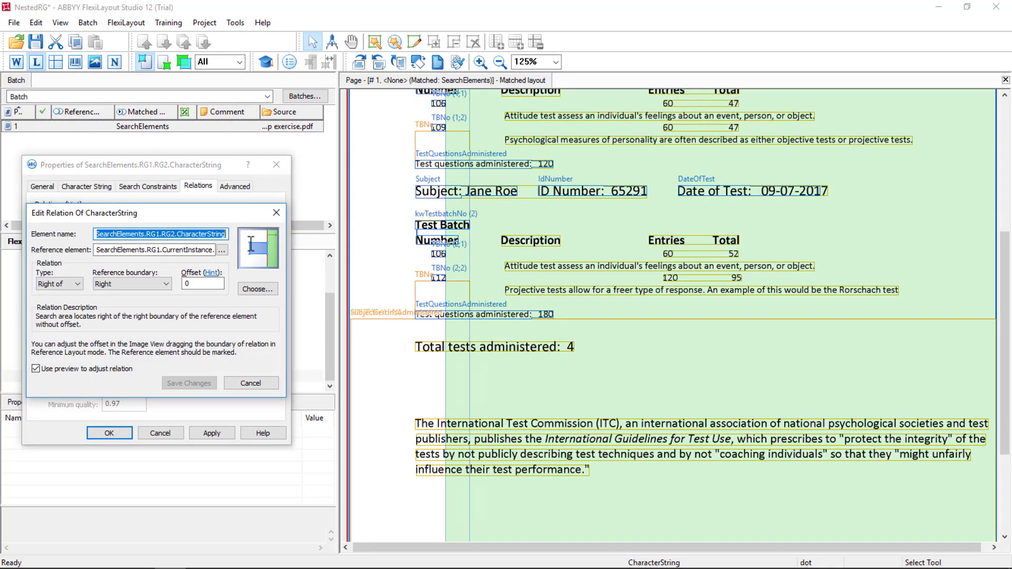
{"action": "double_click", "coordinate": [195, 284]}
{"action": "type", "text": "20"}
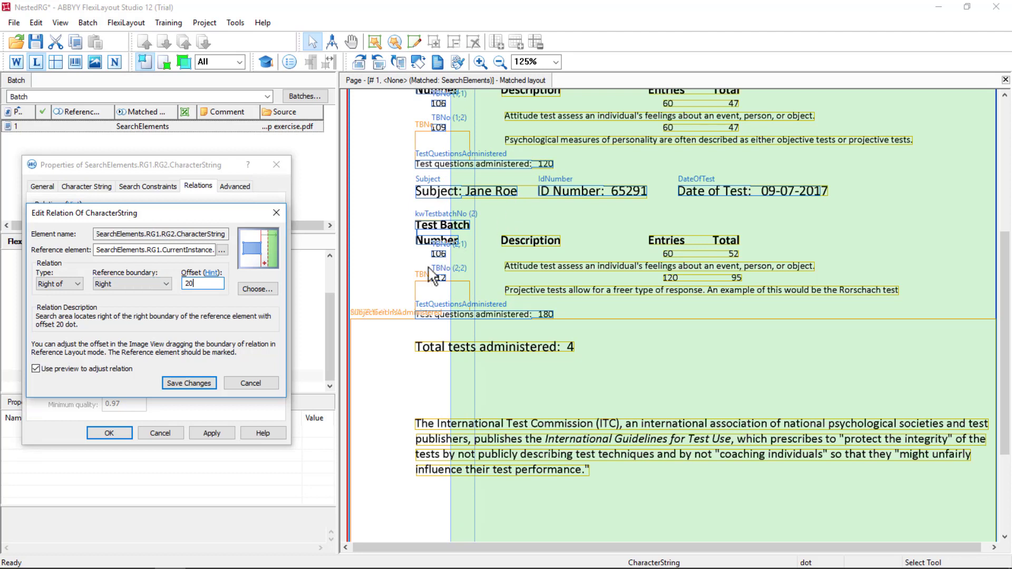
{"action": "left_click", "coordinate": [189, 384]}
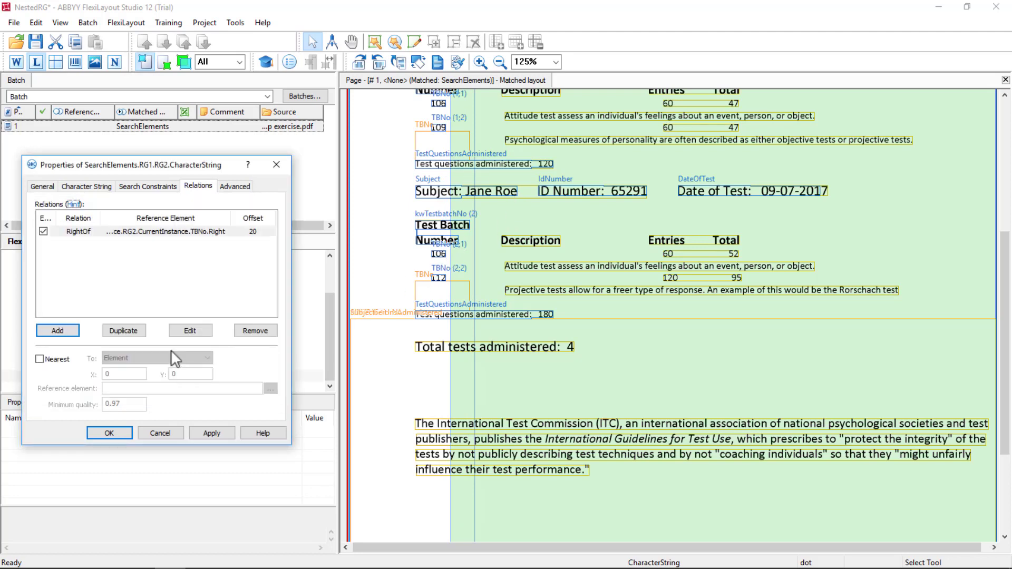
Duplicate the Right of relation and change the copy to Above the Bottom boundary of TBNo with offset -20.
{"action": "left_click", "coordinate": [123, 331]}
{"action": "double_click", "coordinate": [84, 245]}
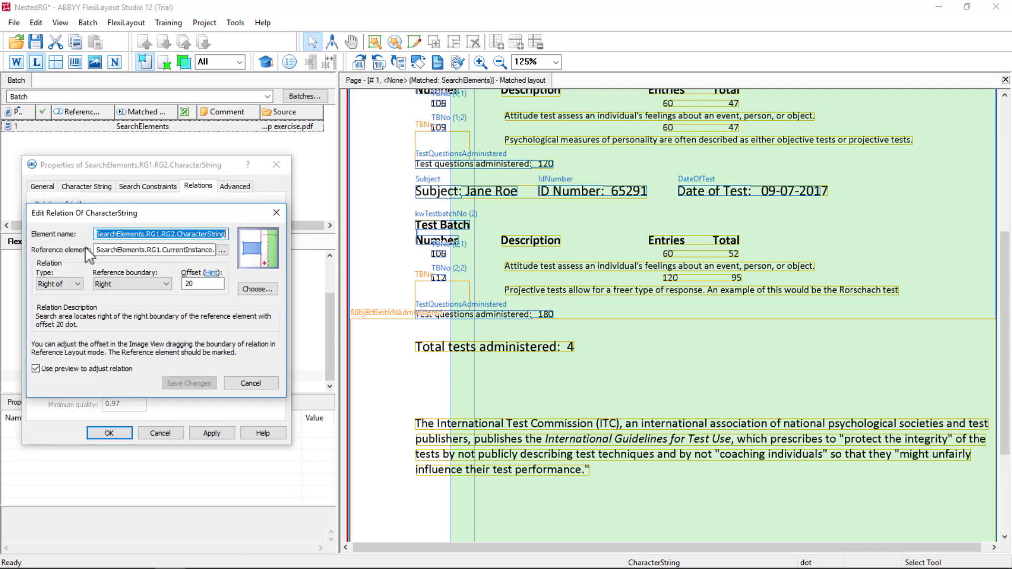
{"action": "left_click", "coordinate": [73, 283]}
{"action": "left_click", "coordinate": [57, 313]}
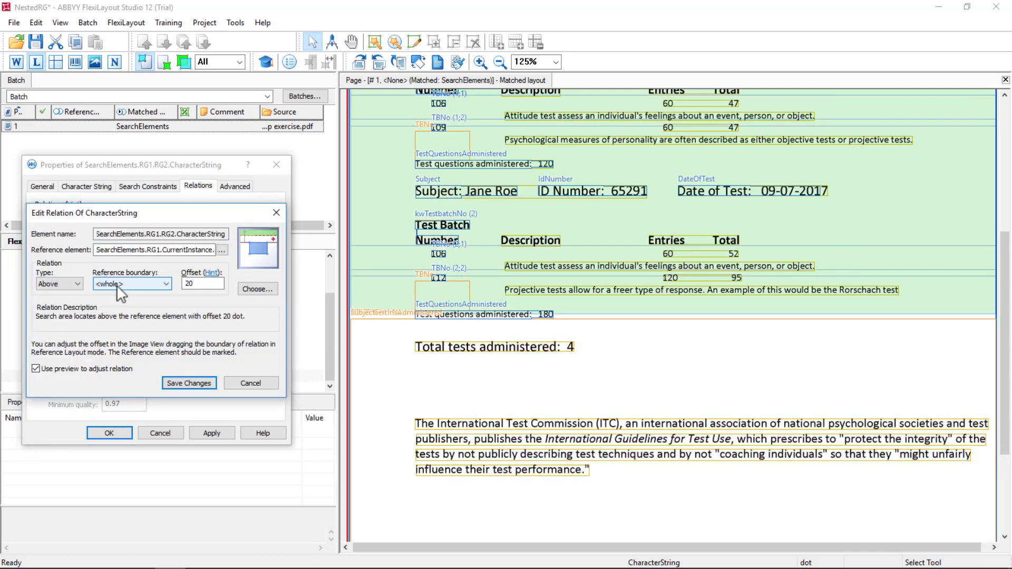
{"action": "left_click", "coordinate": [116, 285]}
{"action": "key", "text": "Return"}
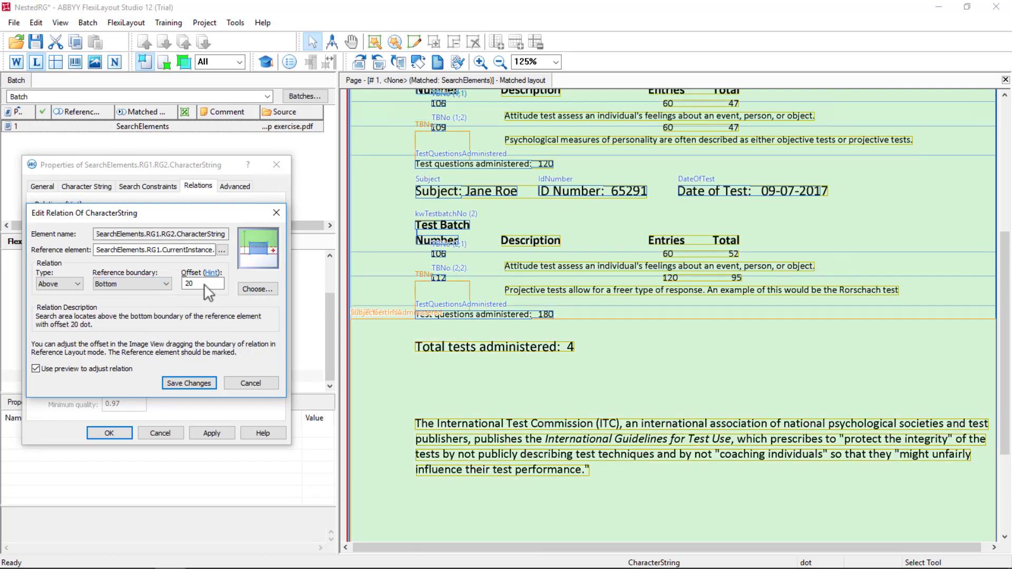
{"action": "key", "text": "Tab"}
{"action": "type", "text": "-"}
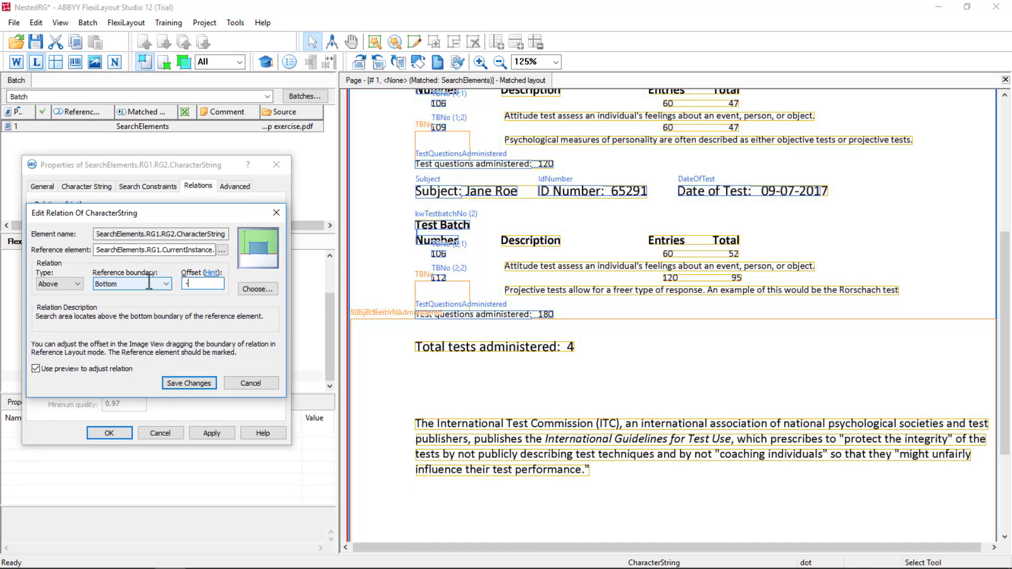
{"action": "type", "text": "20"}
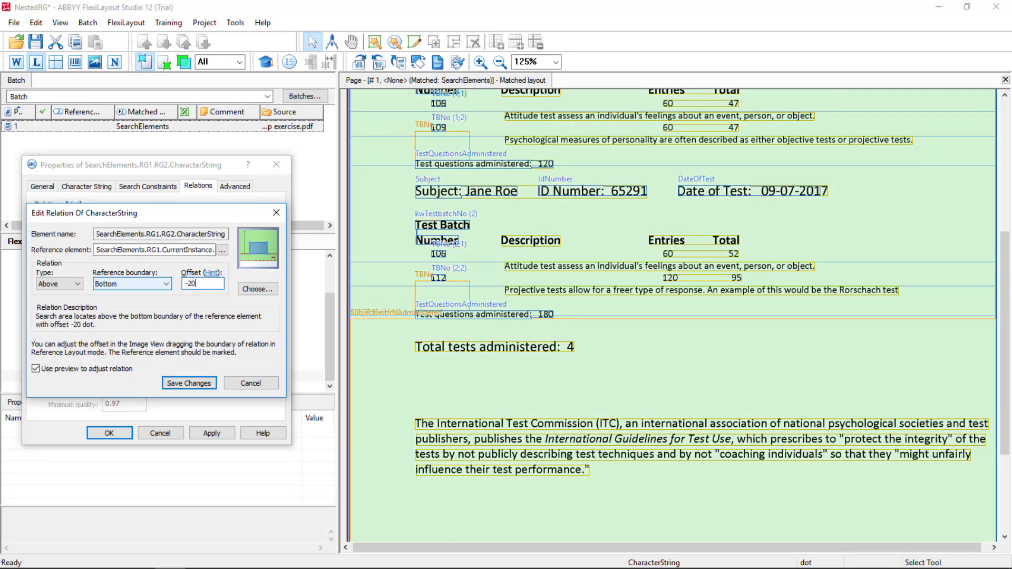
{"action": "left_click", "coordinate": [195, 383]}
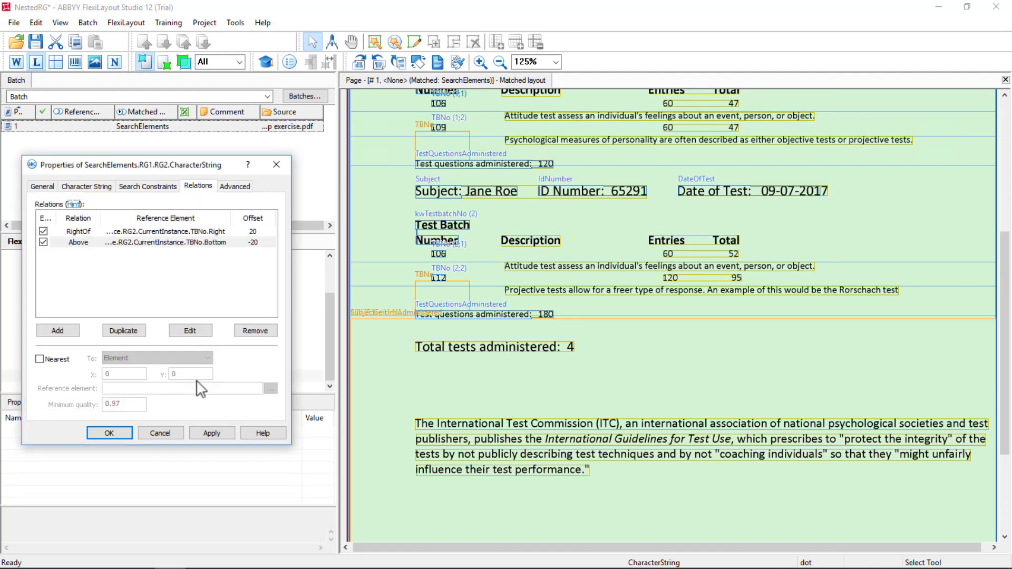
Duplicate the Above relation and change the copy to Below the Top boundary of TBNo with offset -20.
{"action": "left_click", "coordinate": [124, 330]}
{"action": "double_click", "coordinate": [80, 253]}
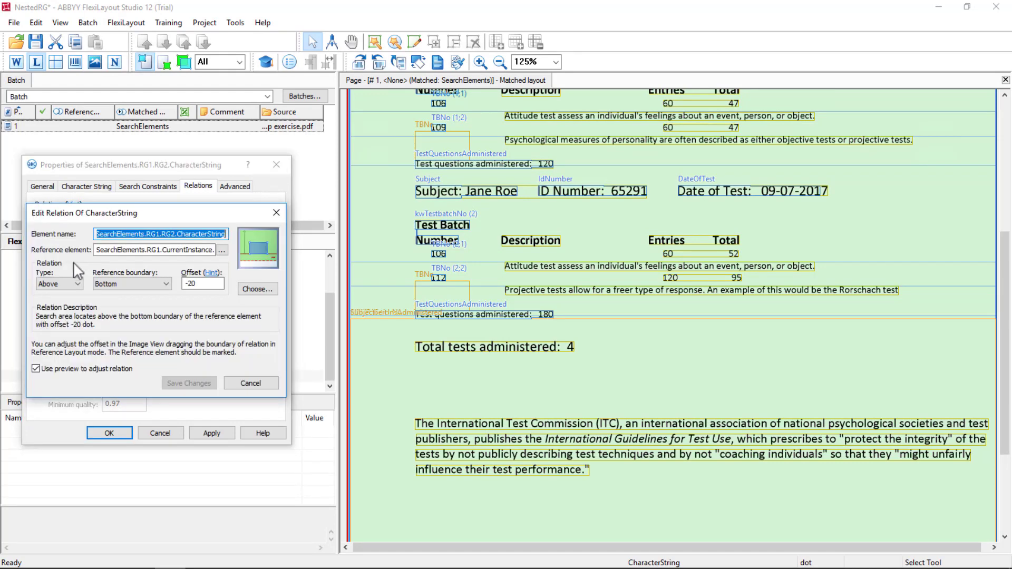
{"action": "left_click", "coordinate": [59, 286]}
{"action": "left_click", "coordinate": [52, 303]}
{"action": "left_click", "coordinate": [130, 285]}
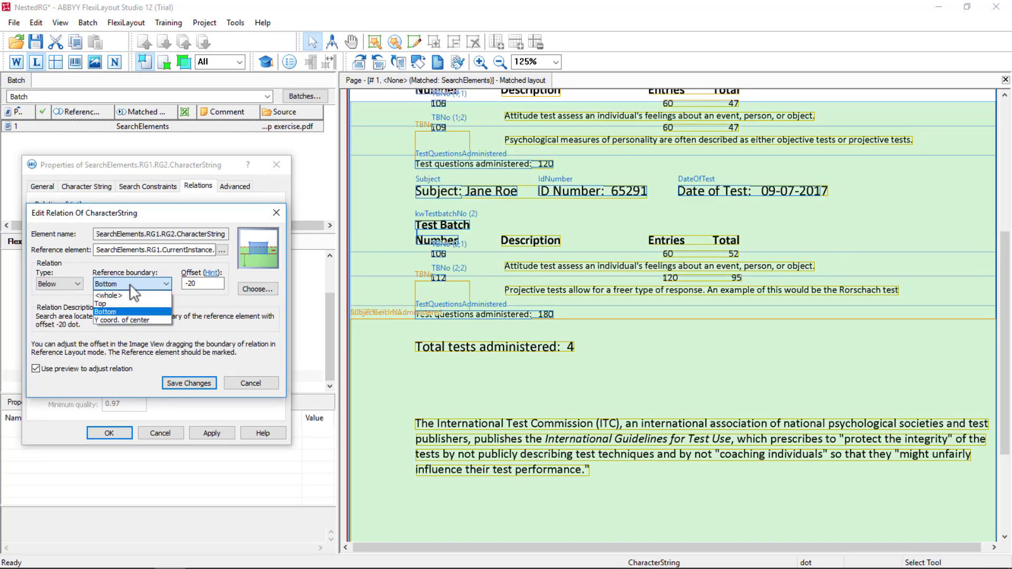
{"action": "left_click", "coordinate": [105, 304]}
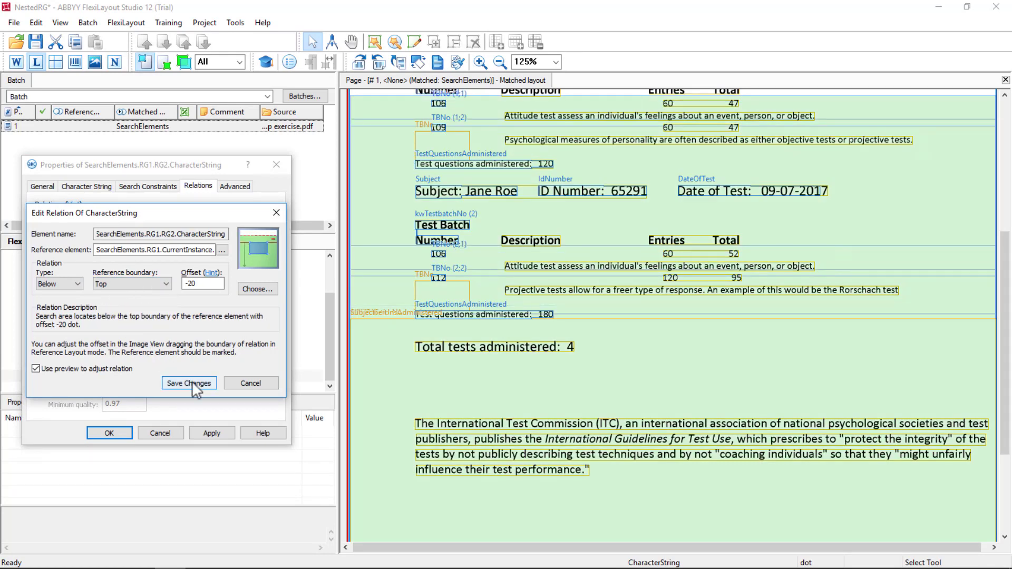
{"action": "left_click", "coordinate": [192, 381]}
{"action": "left_click_drag", "start_coordinate": [170, 264], "coordinate": [160, 220]}
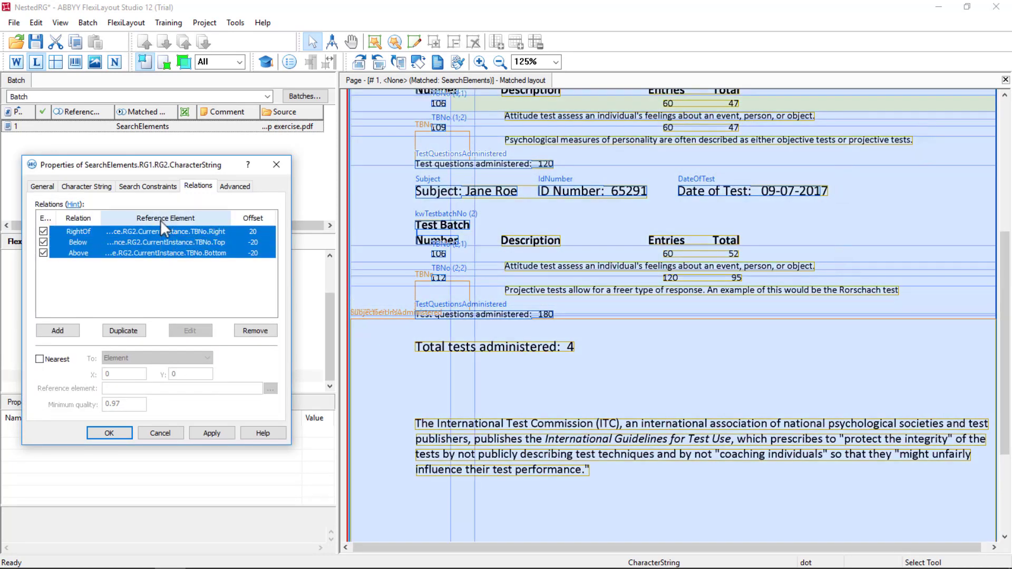
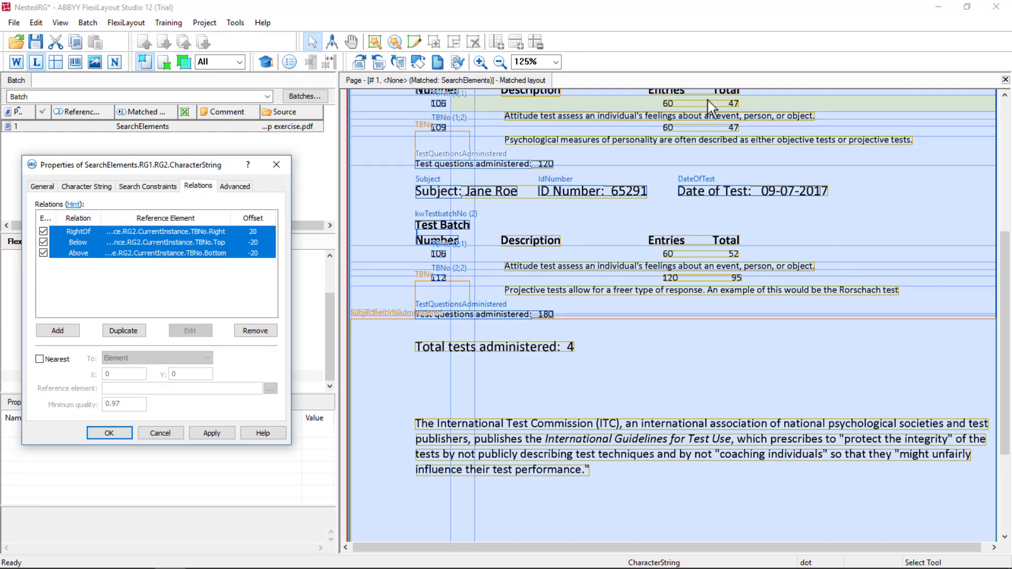
Make Entries search nearest to the TBNo element of the current RG2 instance and accept the element's properties.
{"action": "left_click", "coordinate": [40, 359]}
{"action": "left_click", "coordinate": [271, 389]}
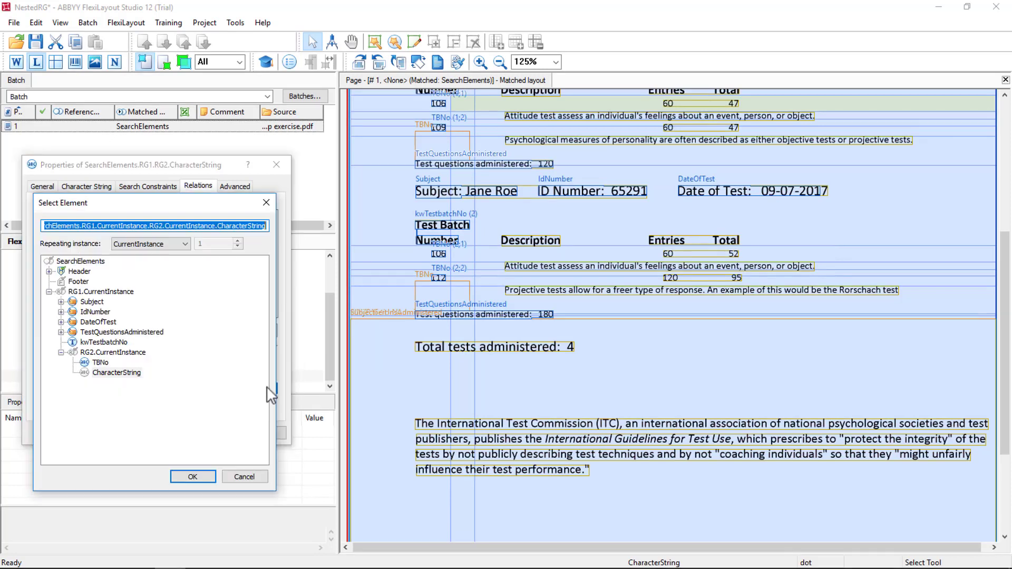
{"action": "left_click", "coordinate": [100, 362]}
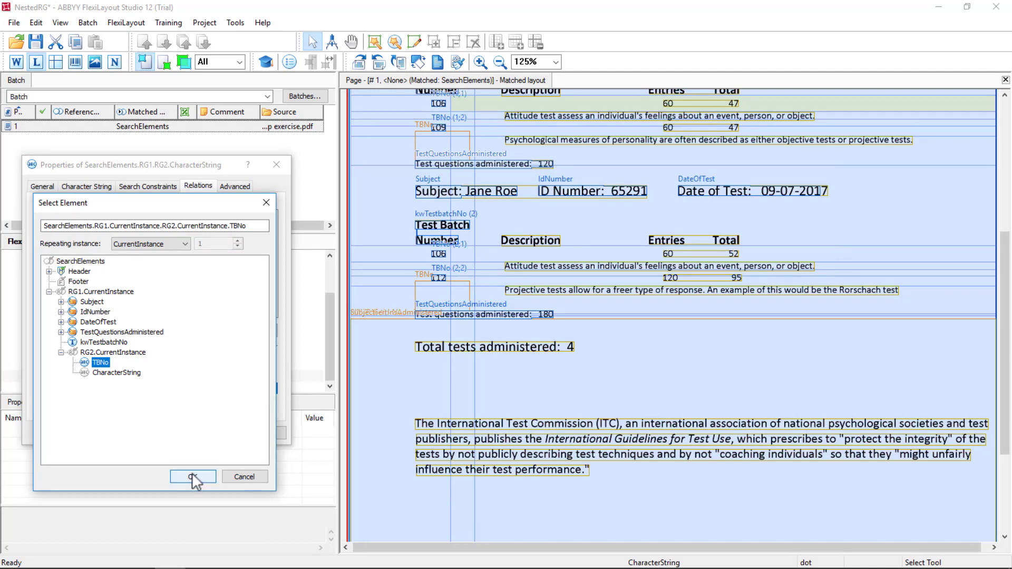
{"action": "left_click", "coordinate": [190, 476]}
{"action": "left_click", "coordinate": [194, 432]}
{"action": "left_click", "coordinate": [108, 433]}
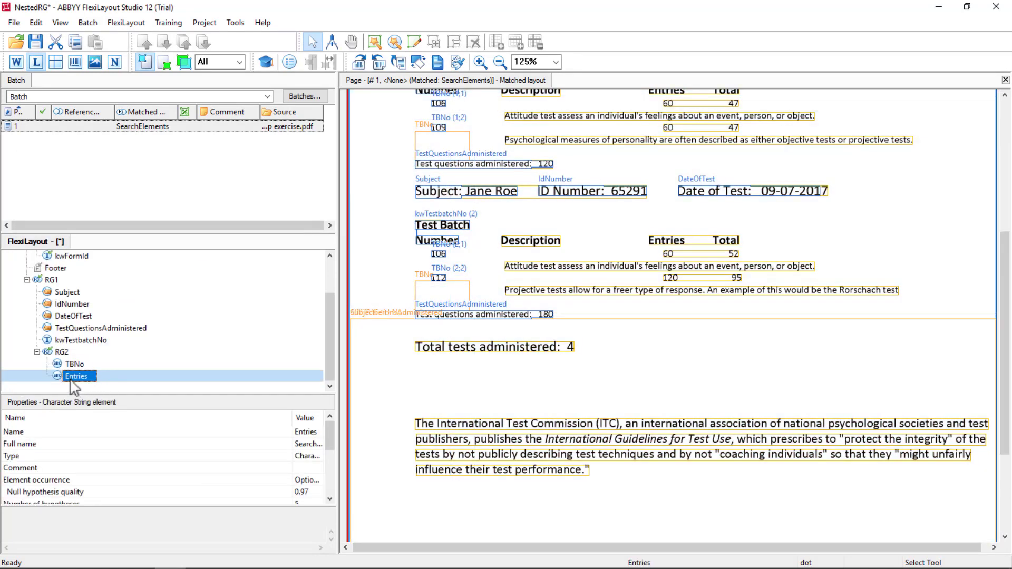
Define the Entries character string by the regular expression N{2-3} and accept the properties.
{"action": "double_click", "coordinate": [73, 375]}
{"action": "left_click", "coordinate": [87, 186]}
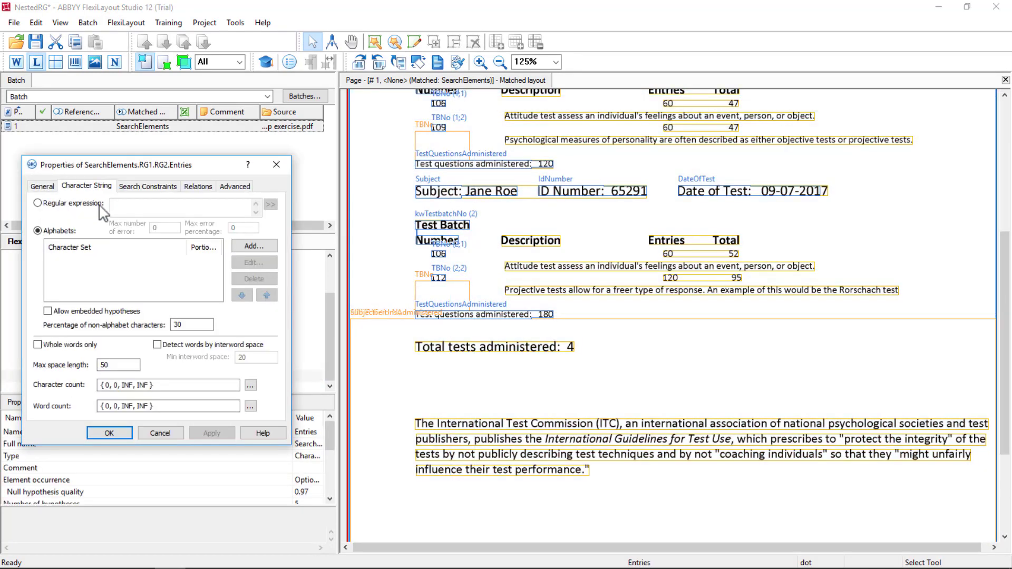
{"action": "left_click", "coordinate": [38, 203]}
{"action": "left_click", "coordinate": [113, 204]}
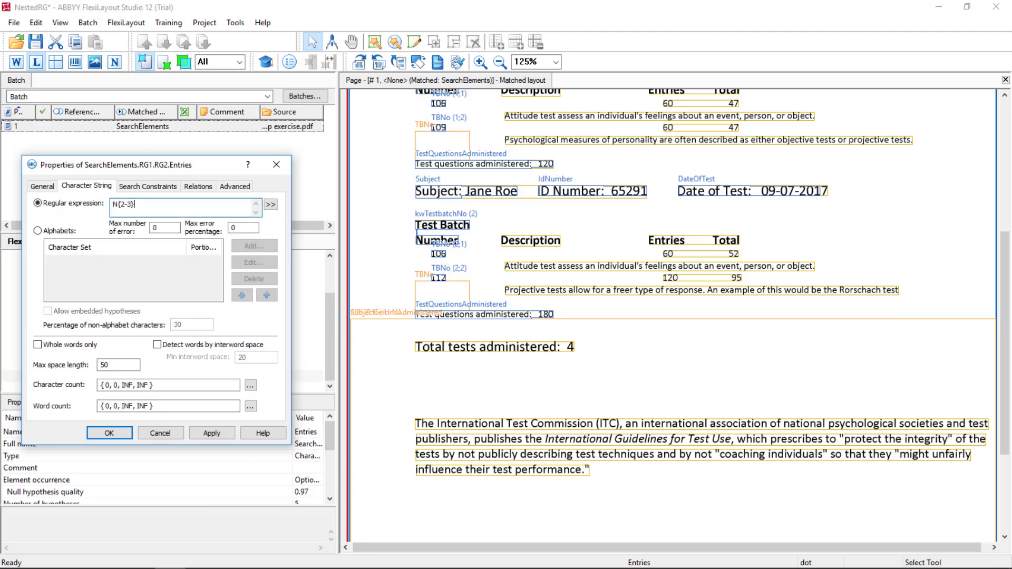
{"action": "left_click", "coordinate": [212, 433]}
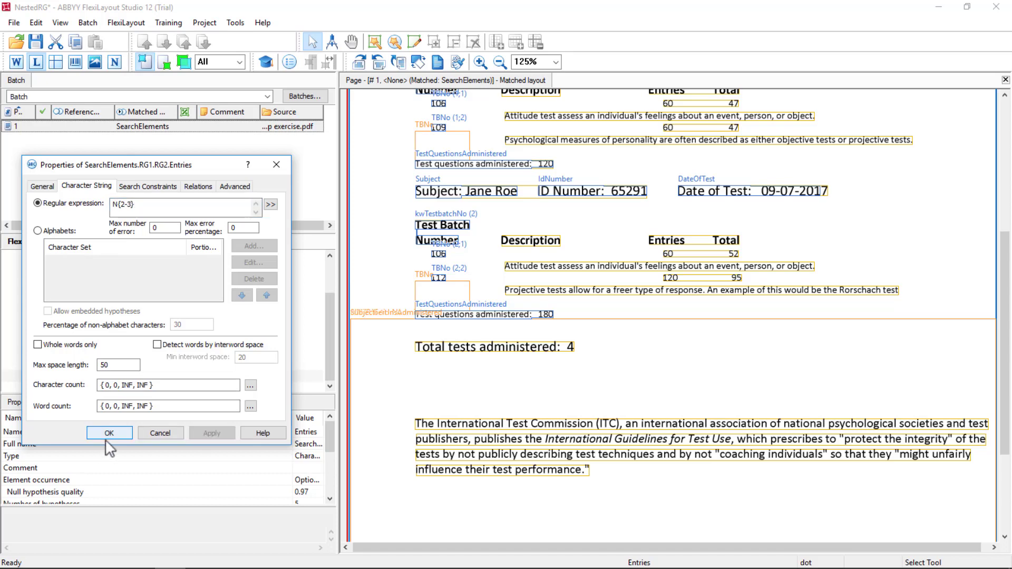
{"action": "left_click", "coordinate": [108, 434]}
Match the FlexiLayout on page 1 and open the RG2 hypotheses of the first RG1 instance.
{"action": "right_click", "coordinate": [103, 130]}
{"action": "left_click", "coordinate": [122, 138]}
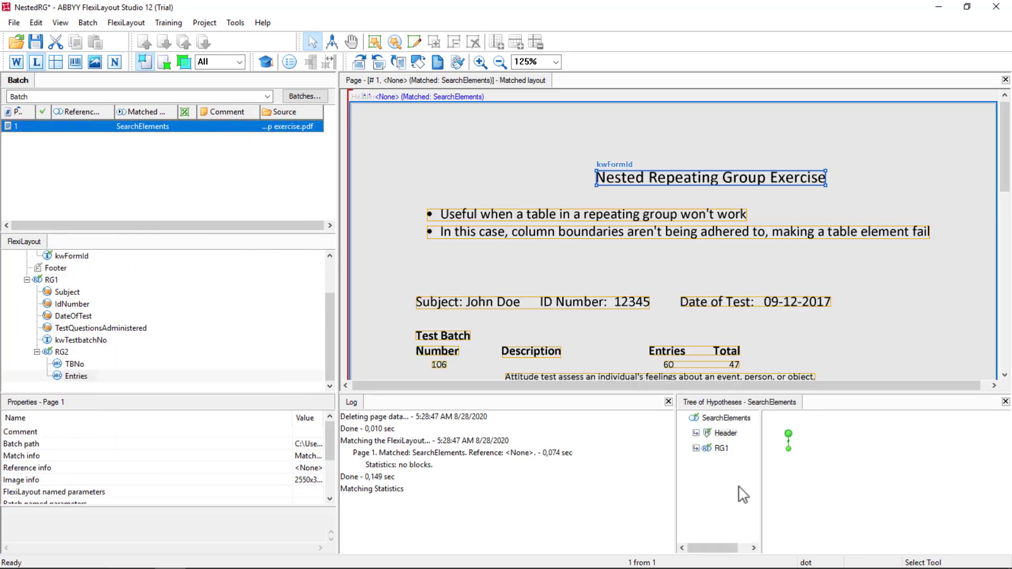
{"action": "left_click", "coordinate": [789, 449]}
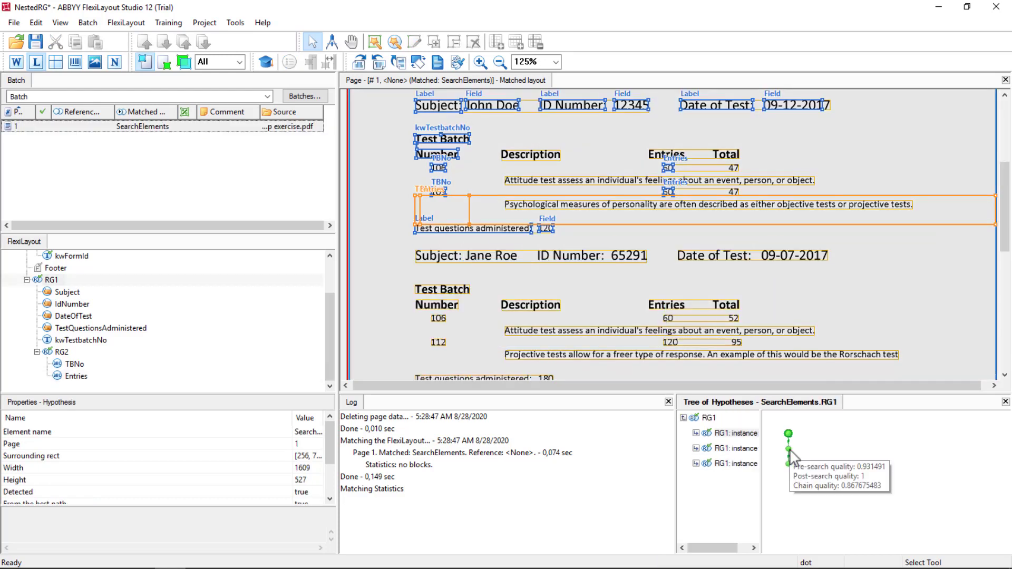
{"action": "left_click", "coordinate": [791, 450]}
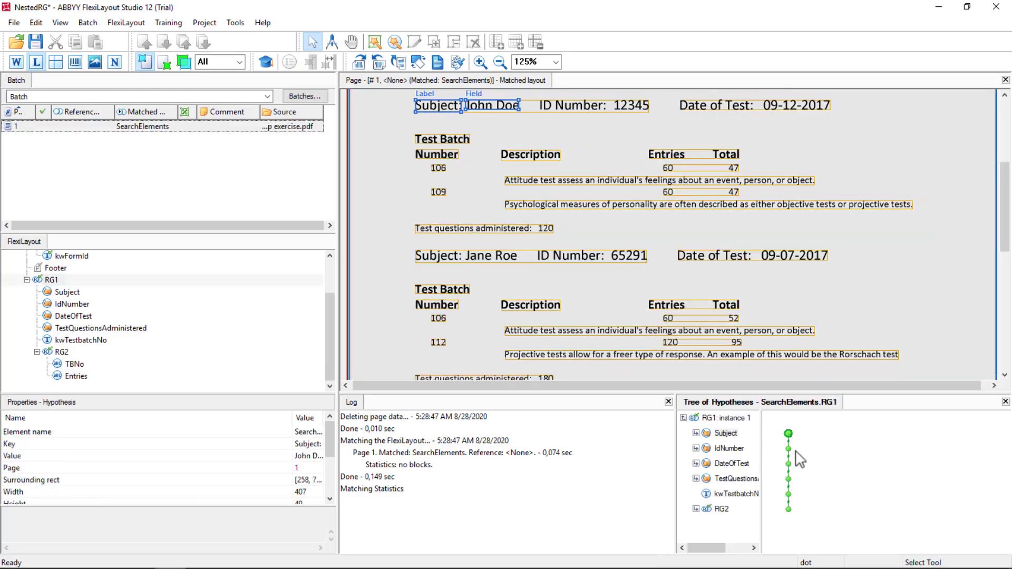
{"action": "left_click", "coordinate": [789, 510]}
{"action": "left_click", "coordinate": [789, 511]}
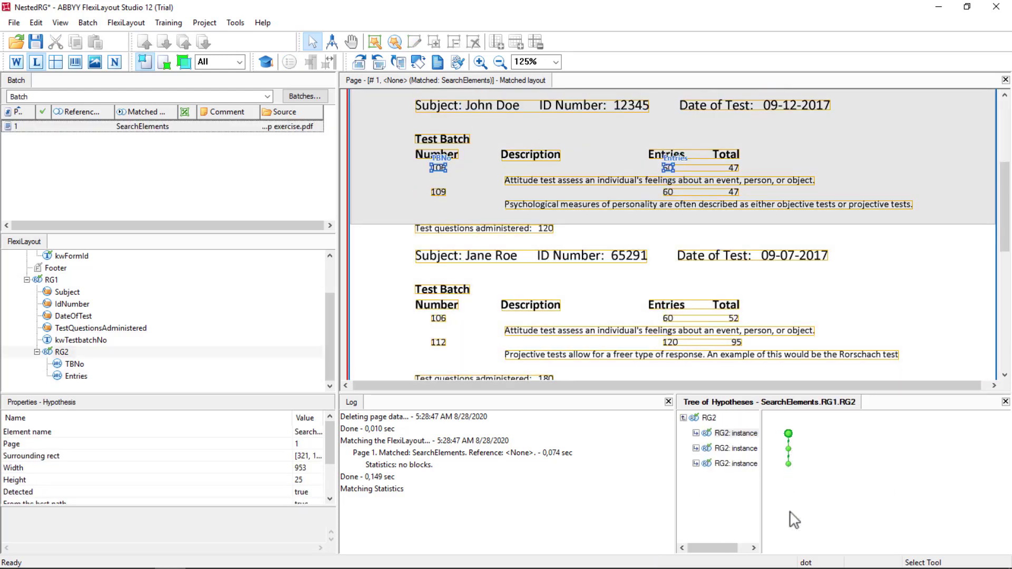
Examine the TBNo and Entries hypotheses in each of the RG2 instances against the page image.
{"action": "left_click", "coordinate": [789, 437]}
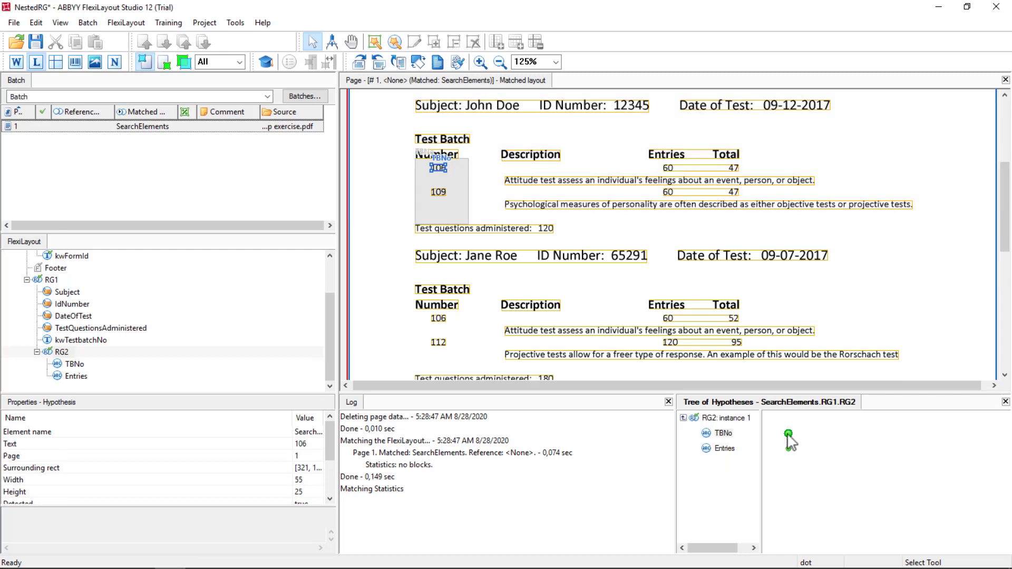
{"action": "left_click", "coordinate": [789, 449]}
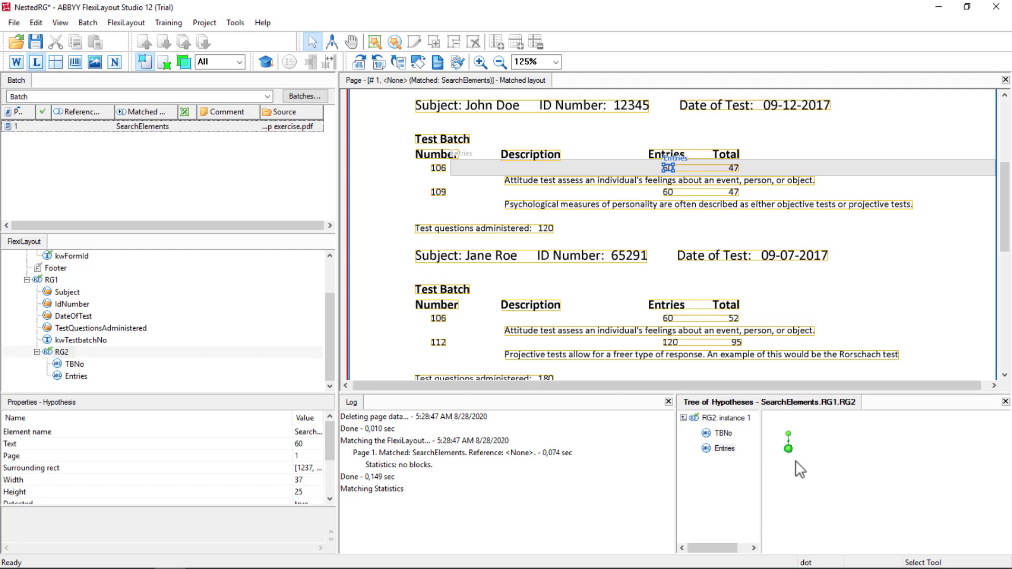
{"action": "left_click", "coordinate": [789, 449]}
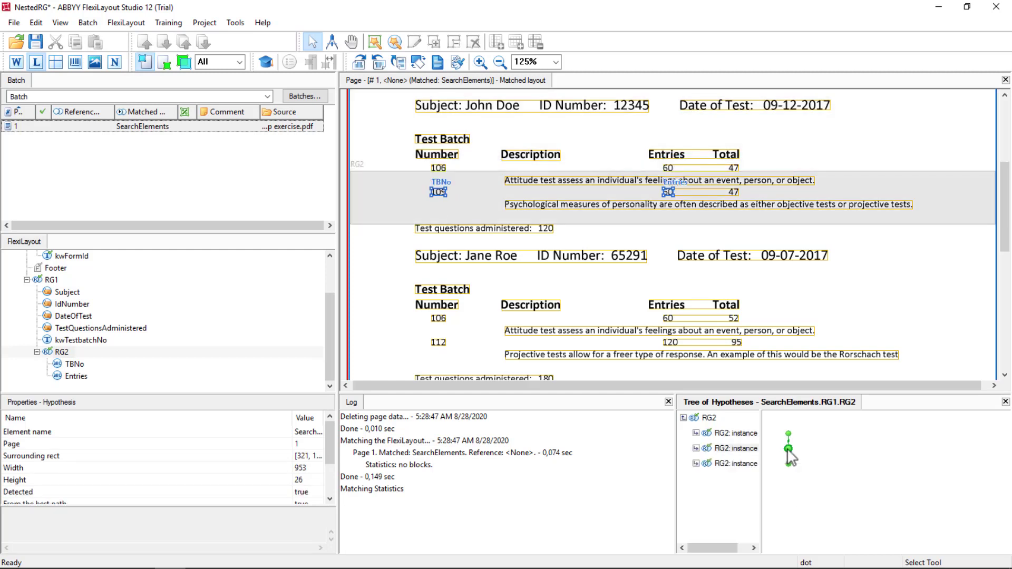
{"action": "left_click", "coordinate": [789, 452]}
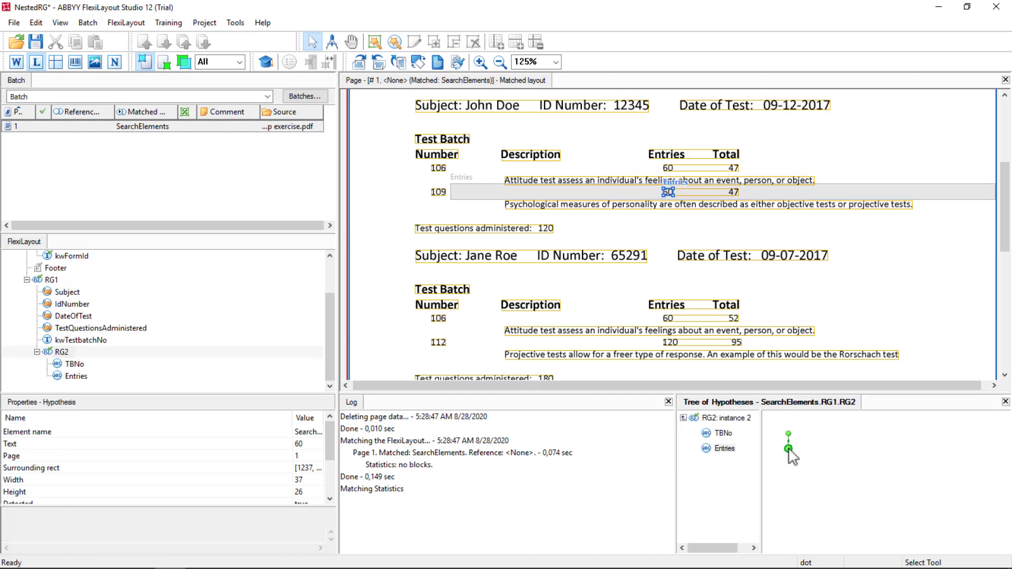
{"action": "left_click", "coordinate": [789, 463]}
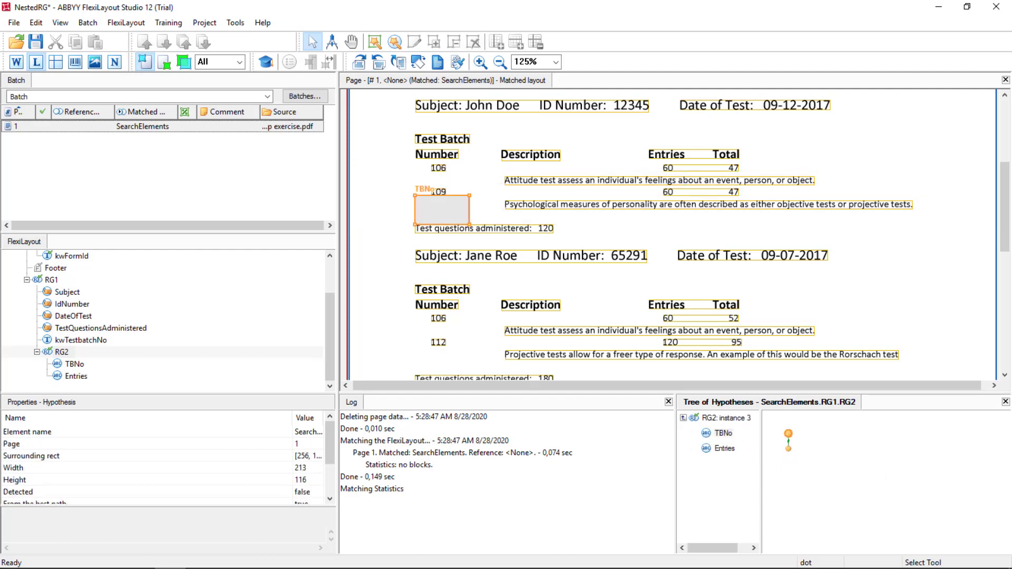
{"action": "left_click", "coordinate": [789, 435]}
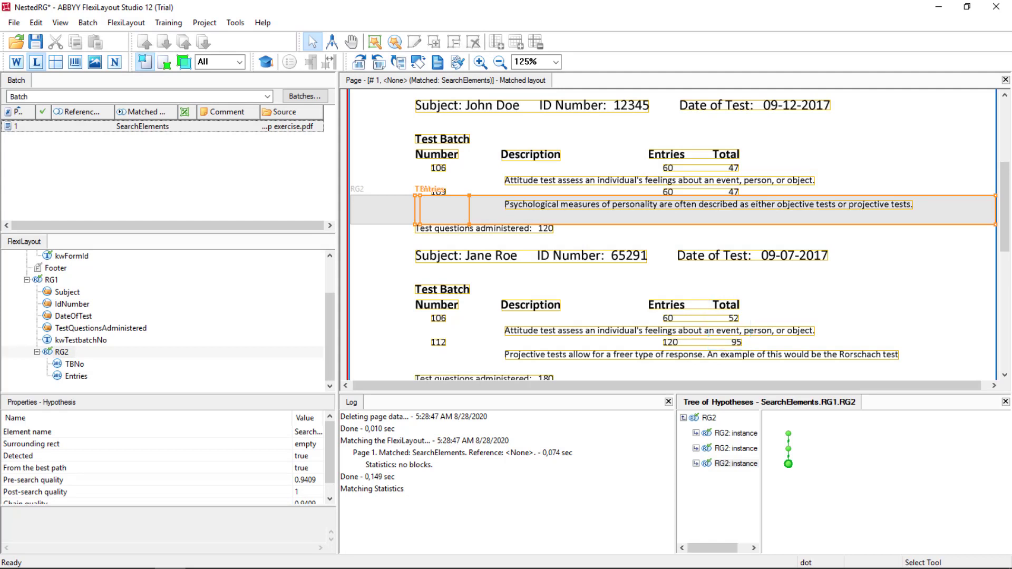
Add a Character String element named Total to RG2.
{"action": "right_click", "coordinate": [61, 352]}
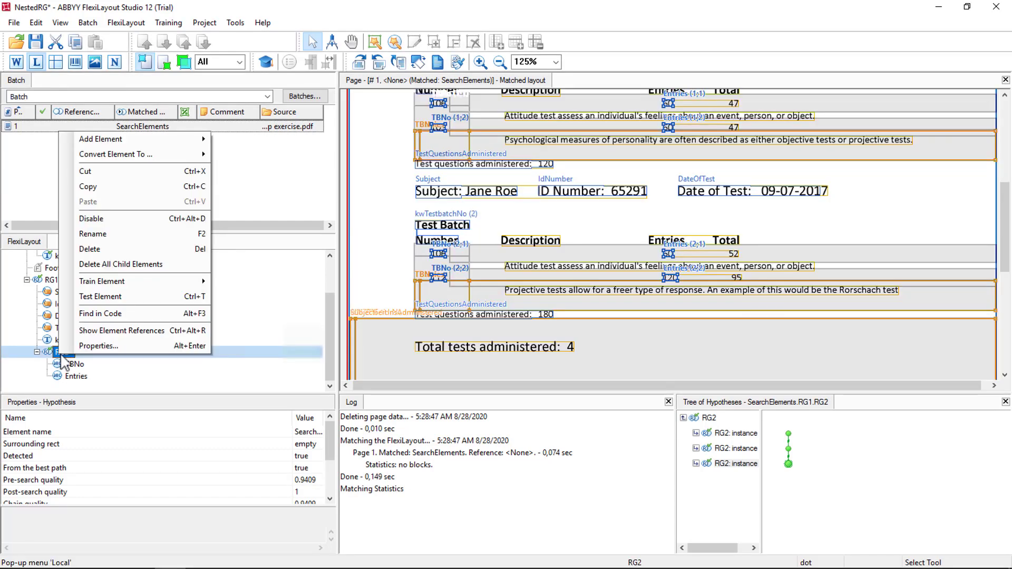
{"action": "mouse_move", "coordinate": [139, 139]}
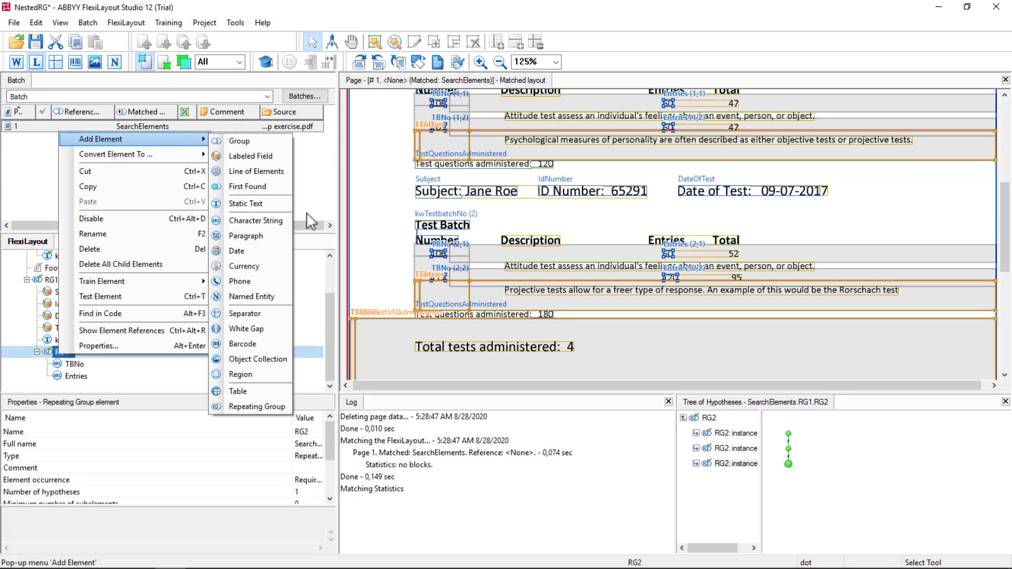
{"action": "left_click", "coordinate": [267, 222]}
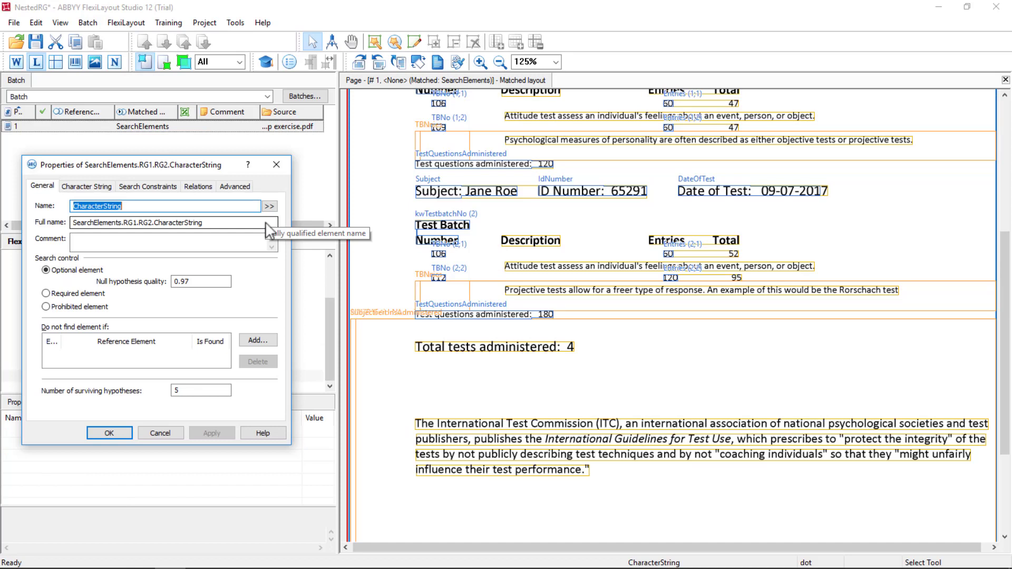
{"action": "type", "text": "Total"}
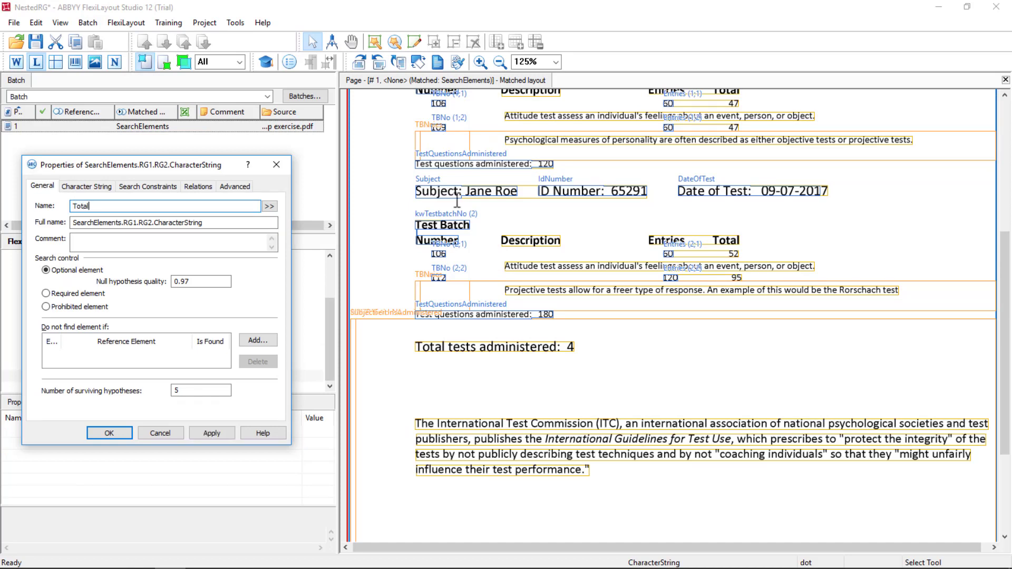
{"action": "left_click", "coordinate": [196, 190]}
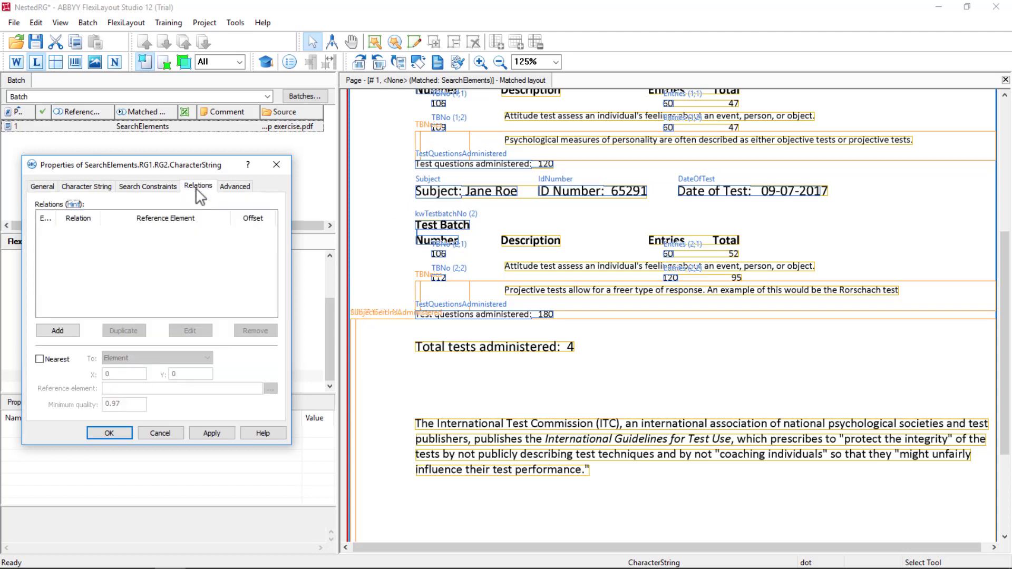
{"action": "left_click", "coordinate": [70, 188]}
{"action": "left_click", "coordinate": [57, 228]}
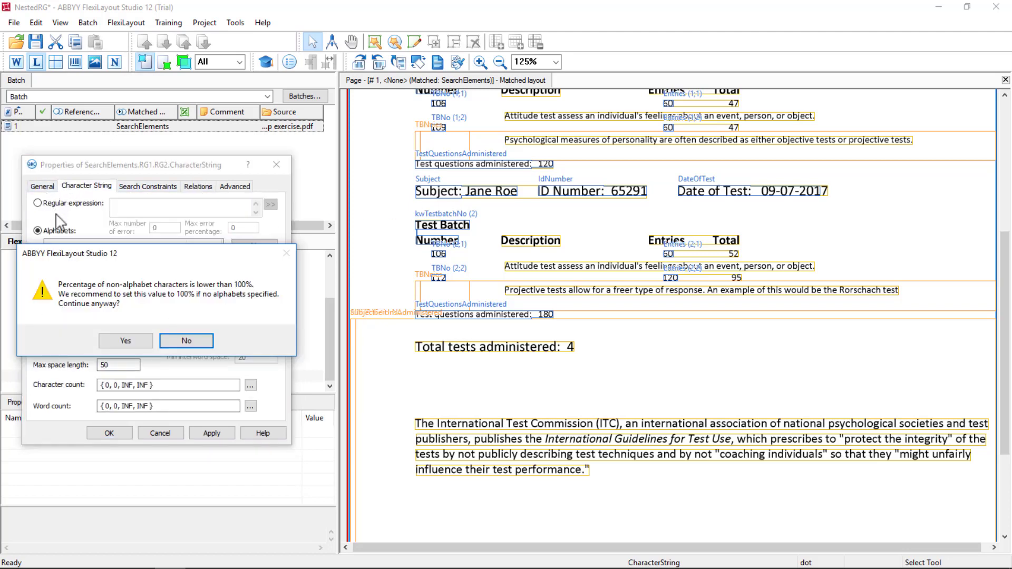
{"action": "left_click", "coordinate": [111, 341]}
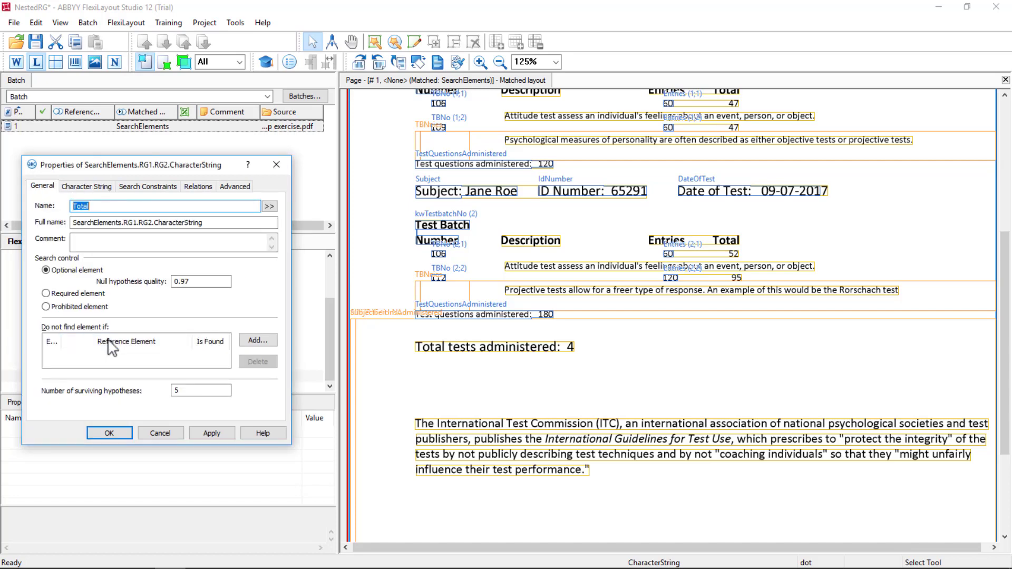
Add a condition that skips searching for Total if TBNo in the current RG2 instance is not found.
{"action": "left_click", "coordinate": [256, 338]}
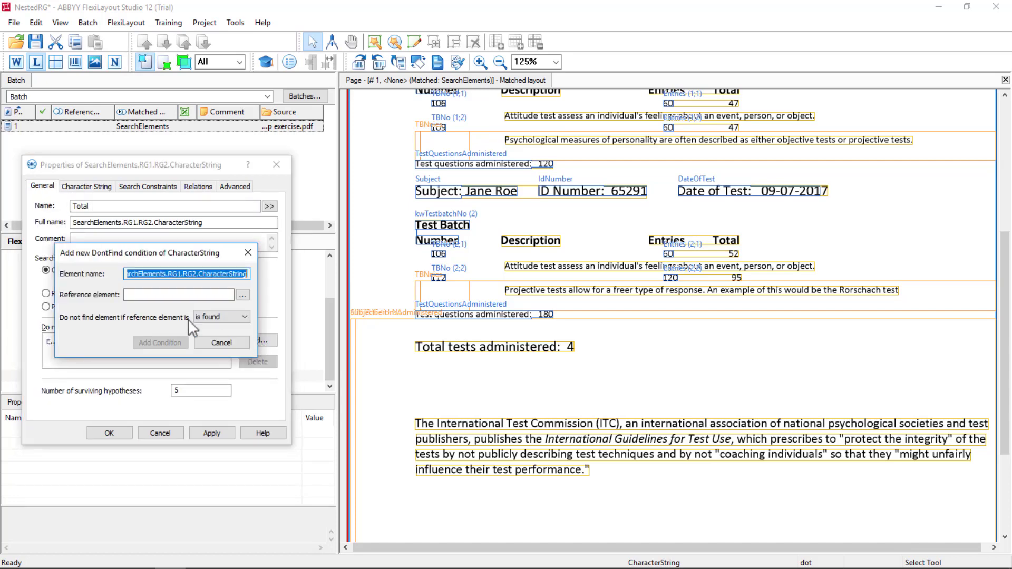
{"action": "left_click", "coordinate": [242, 296]}
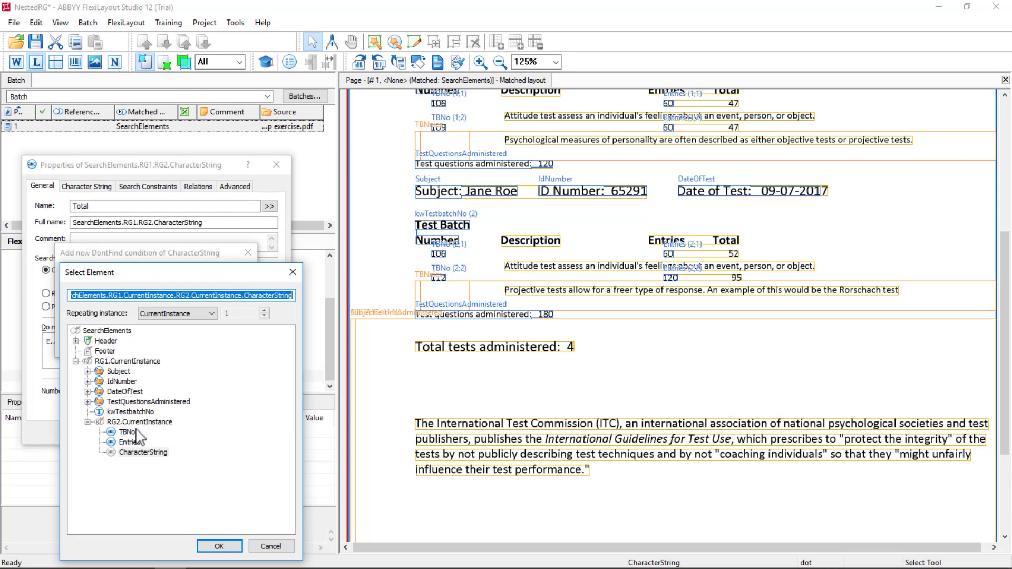
{"action": "left_click", "coordinate": [140, 447]}
{"action": "left_click", "coordinate": [214, 546]}
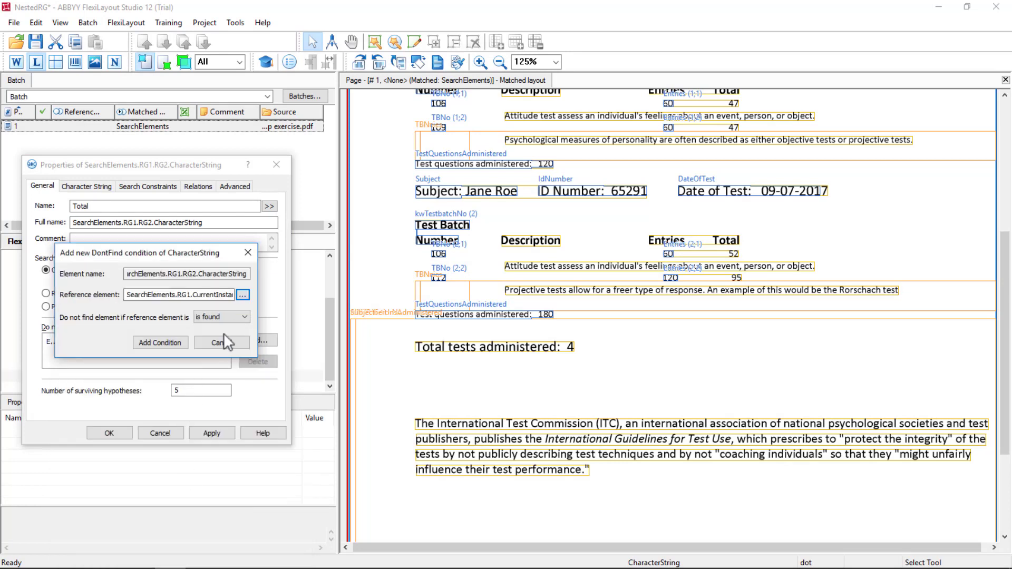
{"action": "left_click", "coordinate": [236, 317]}
{"action": "left_click", "coordinate": [214, 337]}
{"action": "left_click", "coordinate": [171, 344]}
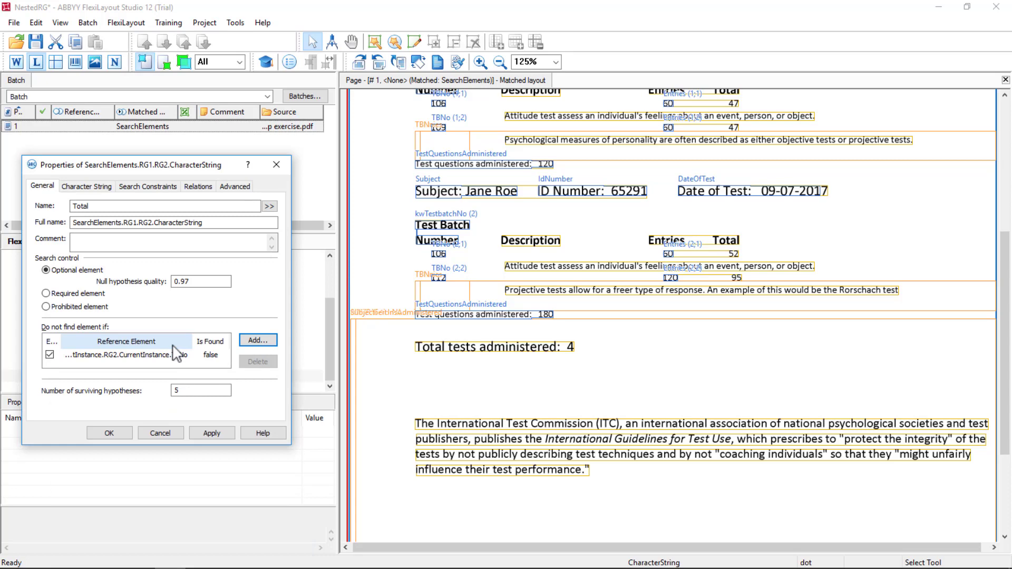
Add a relation placing Total right of the right boundary of Entries in the current RG2 instance, with offset 20.
{"action": "left_click", "coordinate": [198, 190]}
{"action": "left_click", "coordinate": [58, 331]}
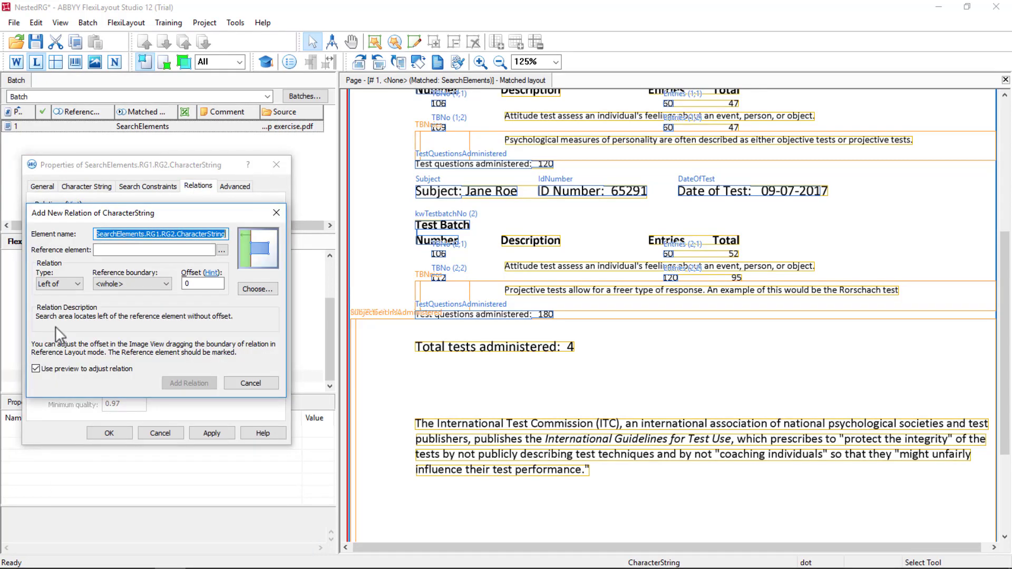
{"action": "left_click", "coordinate": [223, 249]}
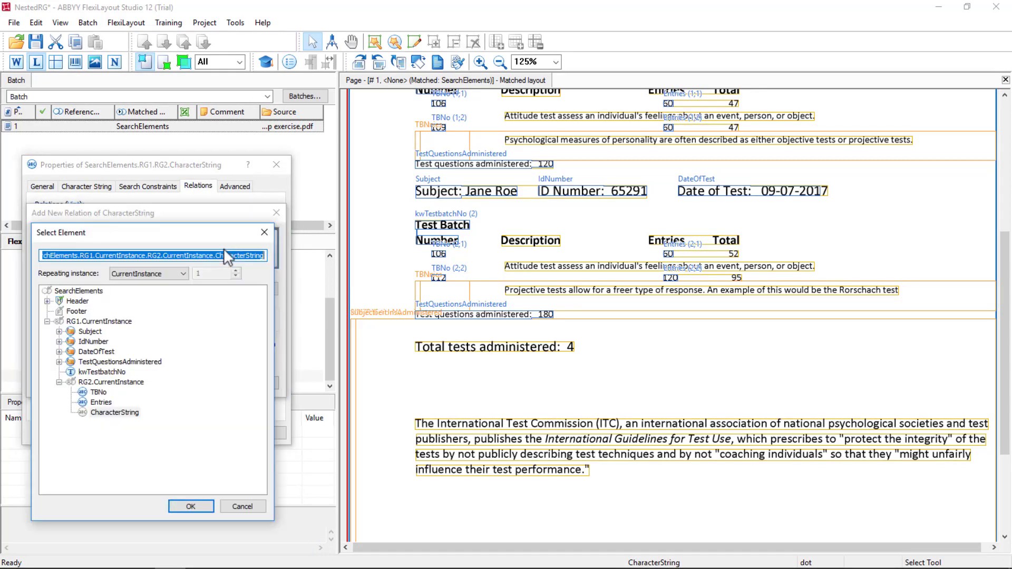
{"action": "left_click", "coordinate": [101, 402]}
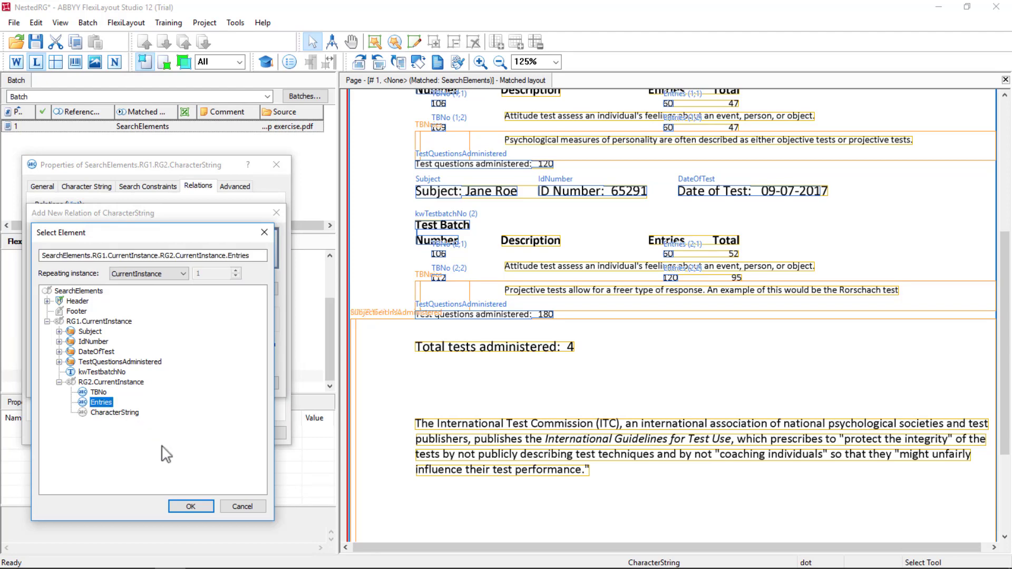
{"action": "left_click", "coordinate": [193, 505]}
{"action": "left_click", "coordinate": [68, 283]}
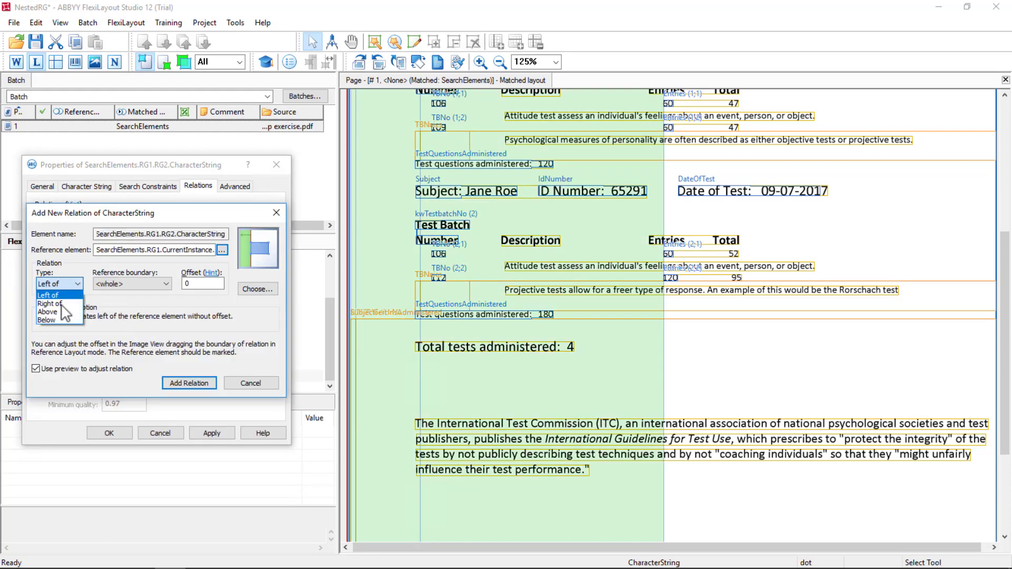
{"action": "left_click", "coordinate": [52, 301]}
{"action": "left_click", "coordinate": [144, 283]}
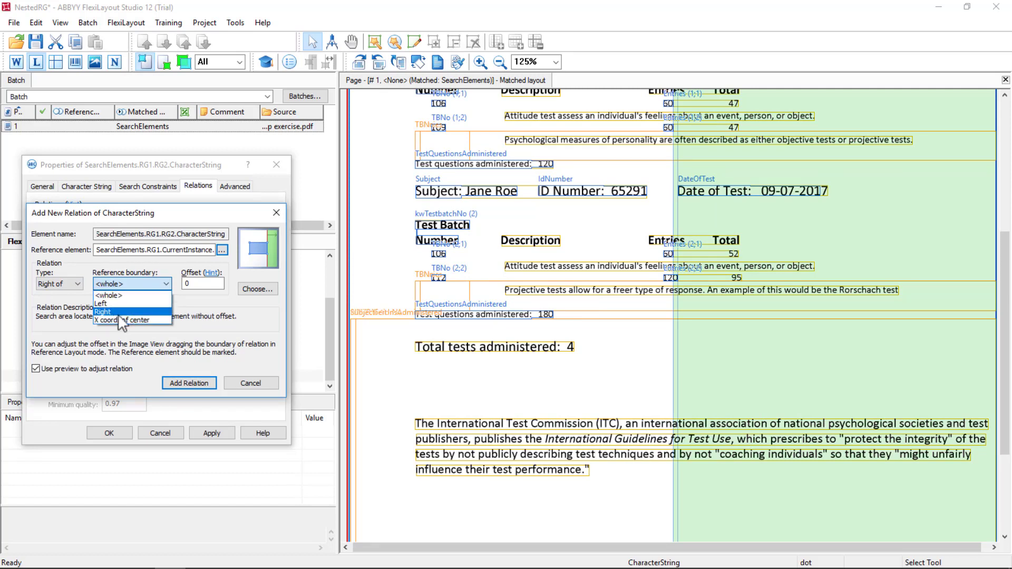
{"action": "left_click", "coordinate": [118, 314]}
{"action": "double_click", "coordinate": [203, 284]}
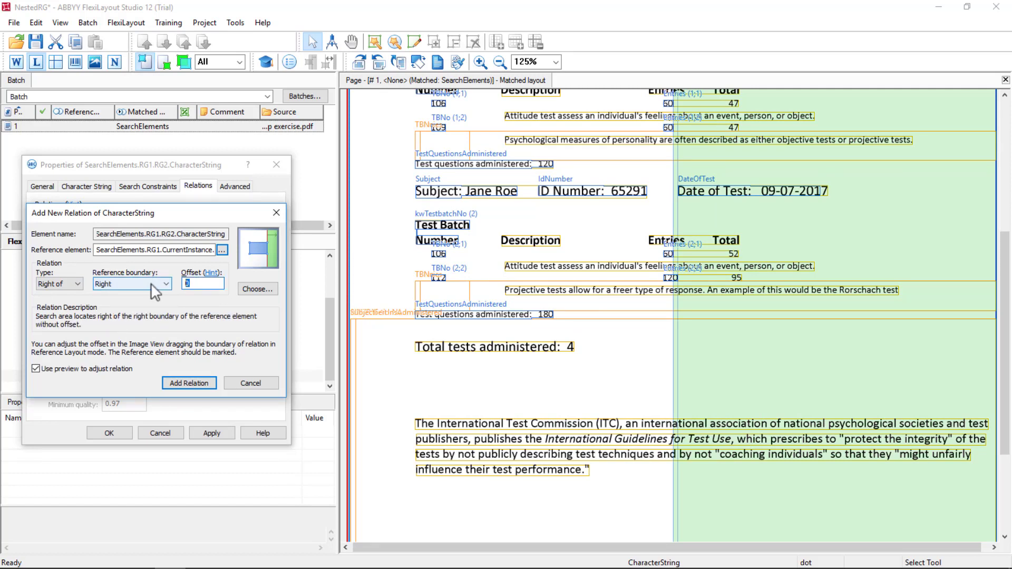
{"action": "type", "text": "20"}
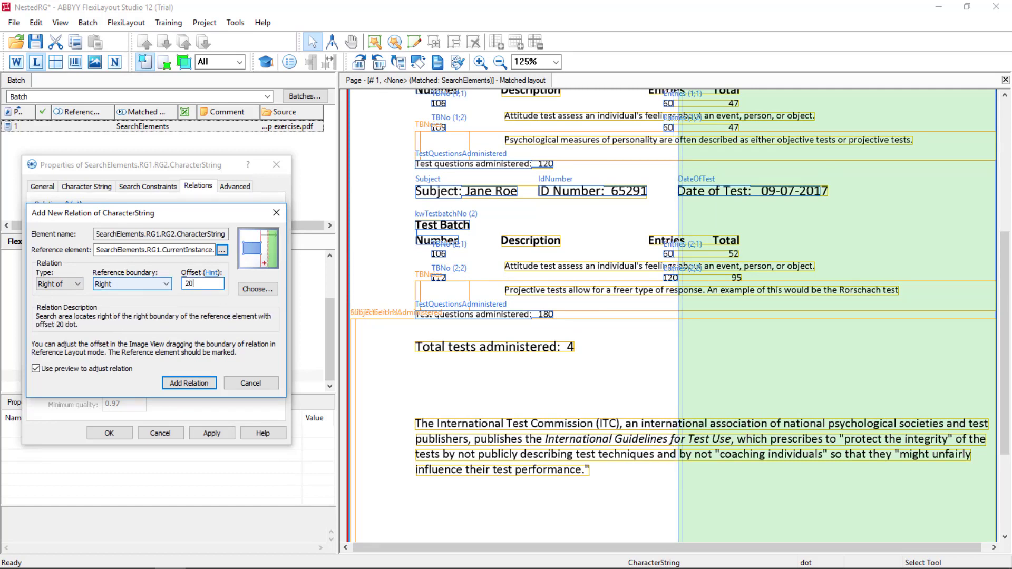
{"action": "left_click", "coordinate": [201, 383]}
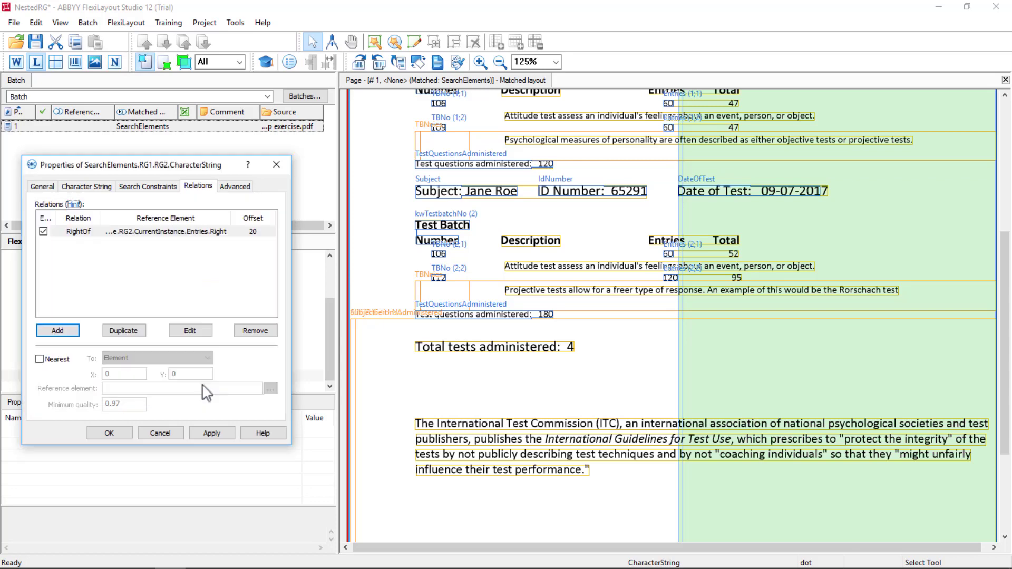
Duplicate Total's relation and change the copy to above the bottom boundary of Entries with offset -20.
{"action": "left_click", "coordinate": [124, 331]}
{"action": "double_click", "coordinate": [74, 243]}
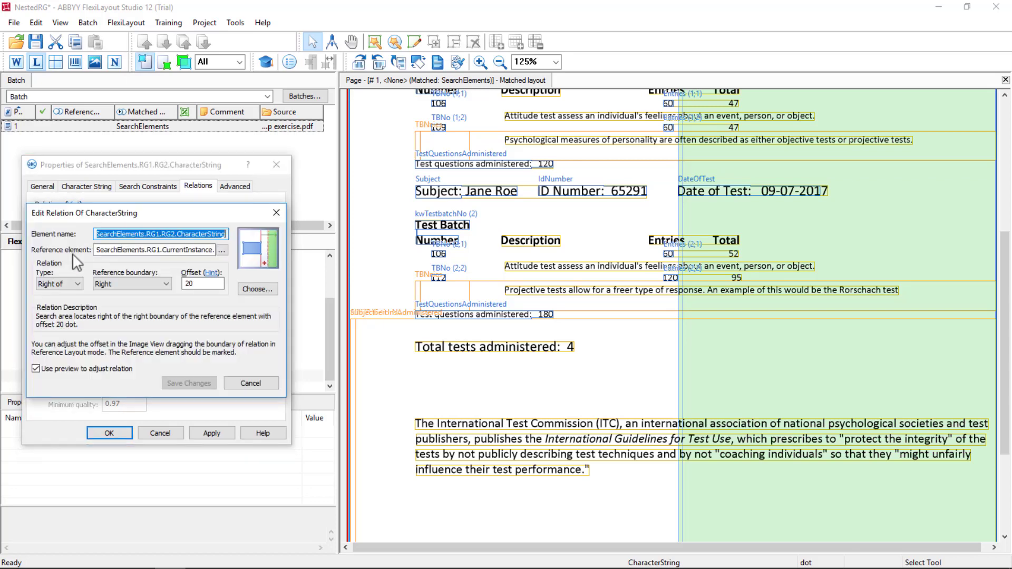
{"action": "left_click", "coordinate": [53, 284]}
{"action": "left_click", "coordinate": [53, 312]}
{"action": "left_click", "coordinate": [127, 284]}
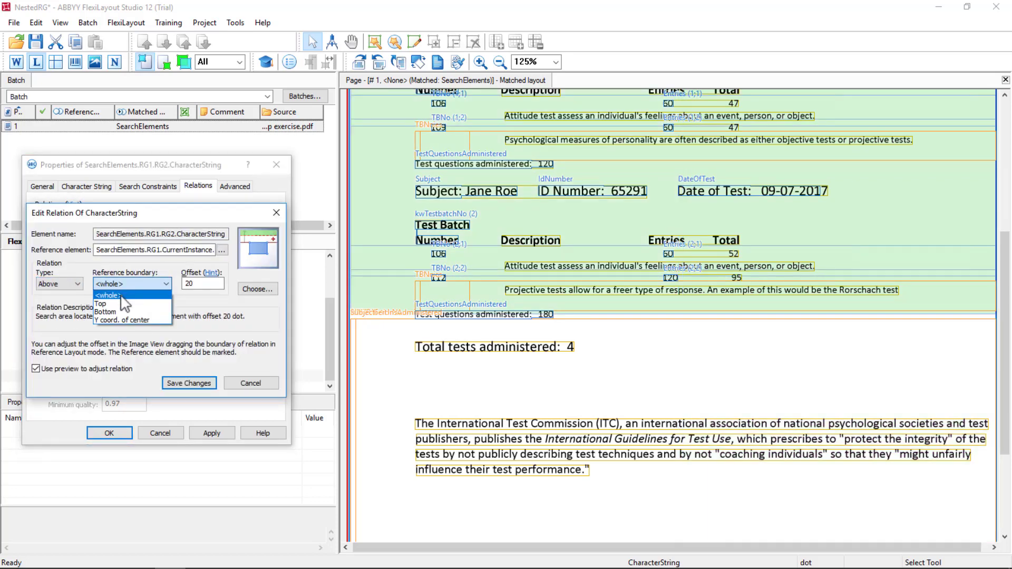
{"action": "left_click", "coordinate": [111, 312]}
{"action": "double_click", "coordinate": [185, 284]}
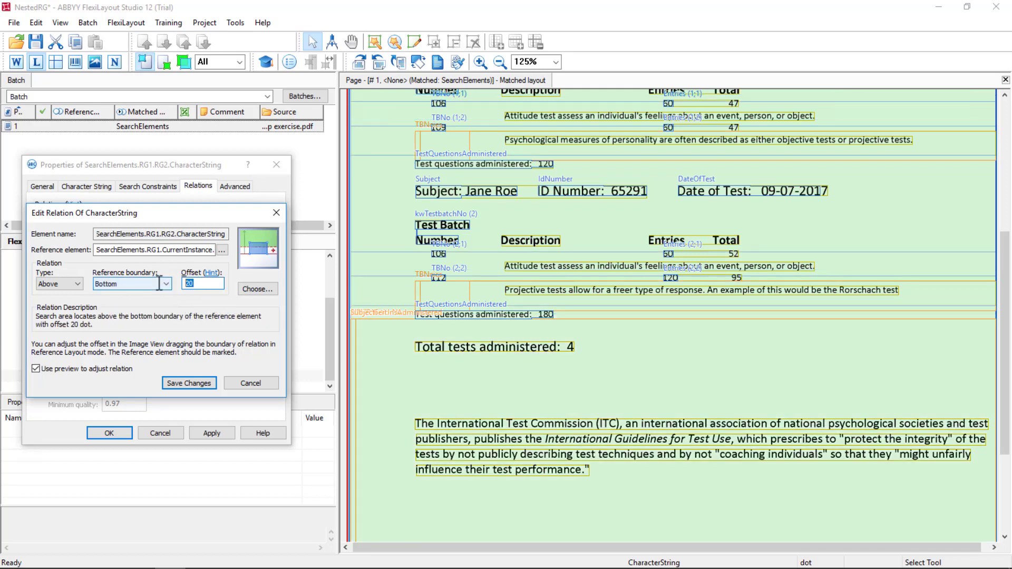
{"action": "type", "text": "-20"}
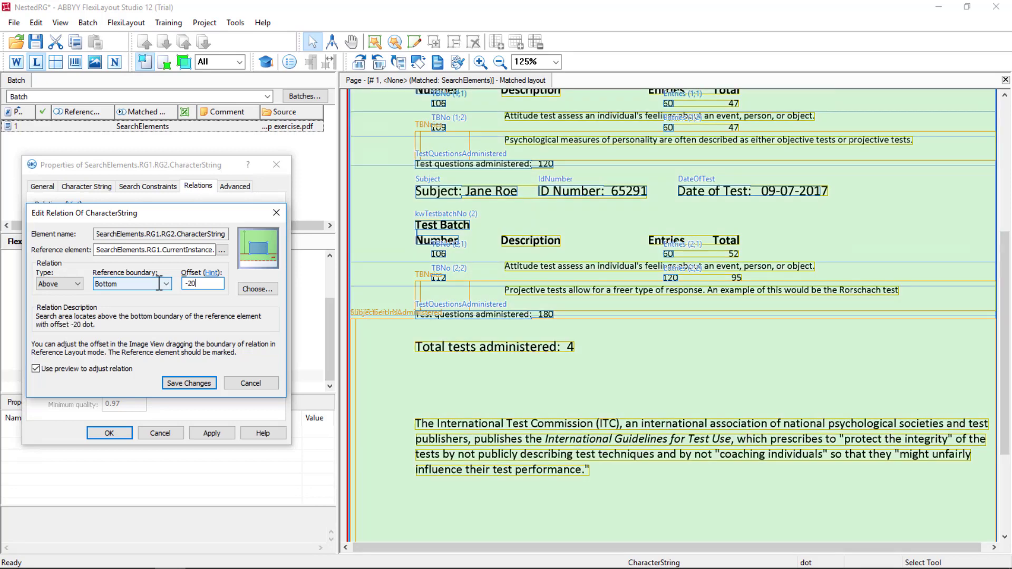
{"action": "left_click", "coordinate": [196, 382]}
Duplicate the Above relation and change the copy to below the top boundary of Entries, keeping offset -20.
{"action": "left_click", "coordinate": [122, 331]}
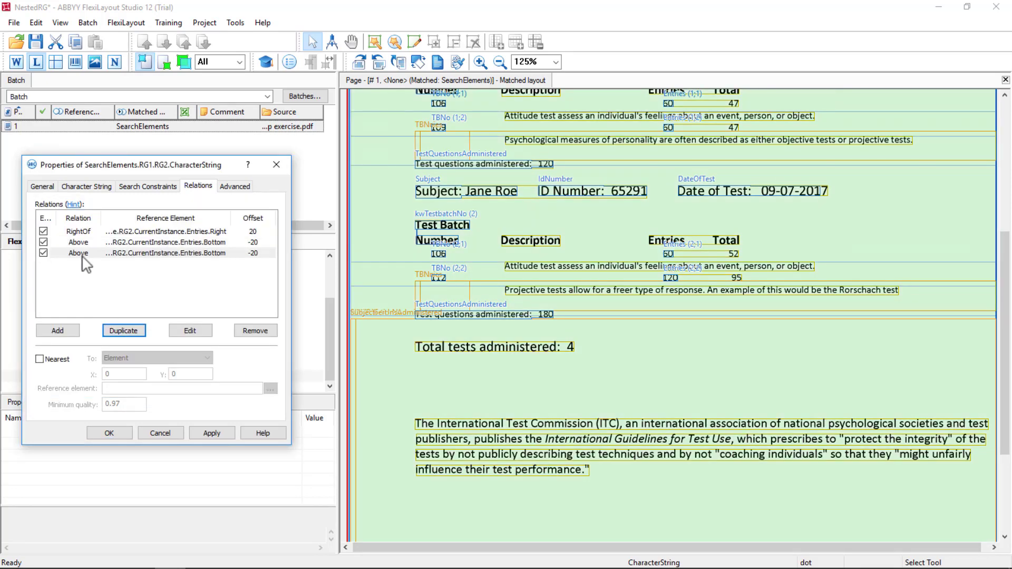
{"action": "double_click", "coordinate": [79, 252]}
{"action": "left_click", "coordinate": [61, 284]}
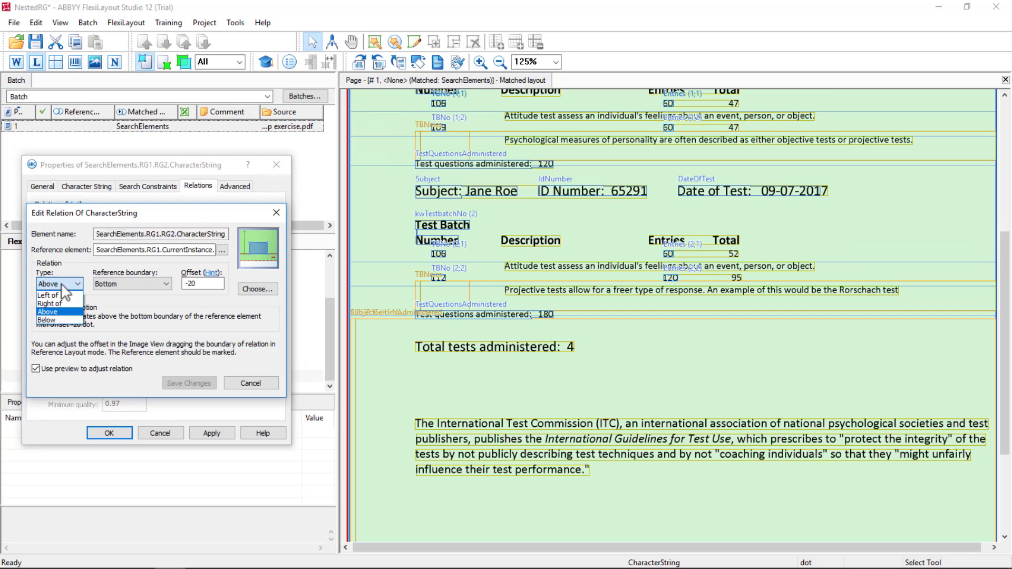
{"action": "left_click", "coordinate": [58, 320]}
{"action": "left_click", "coordinate": [121, 284]}
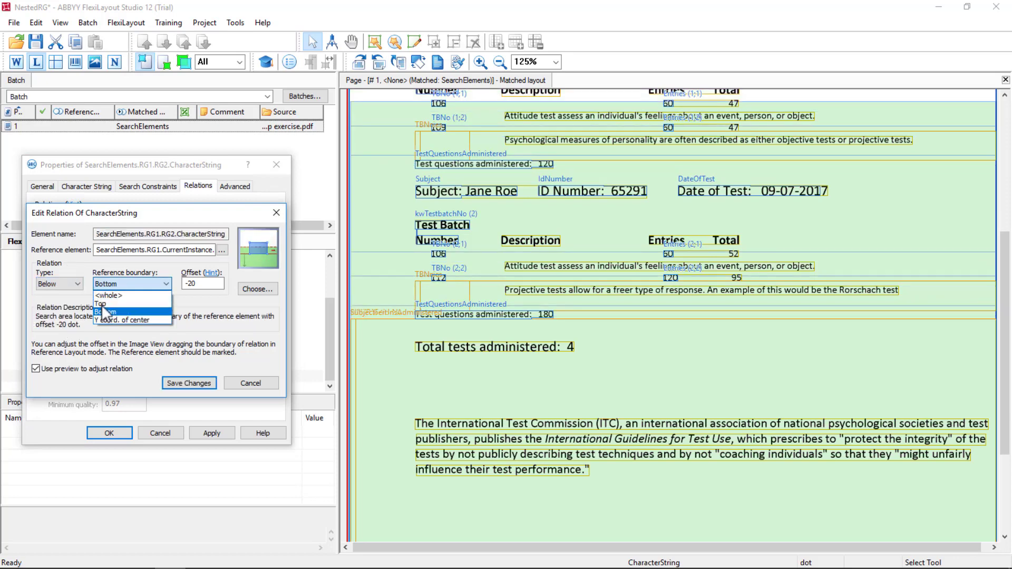
{"action": "left_click", "coordinate": [101, 304]}
{"action": "left_click", "coordinate": [182, 381]}
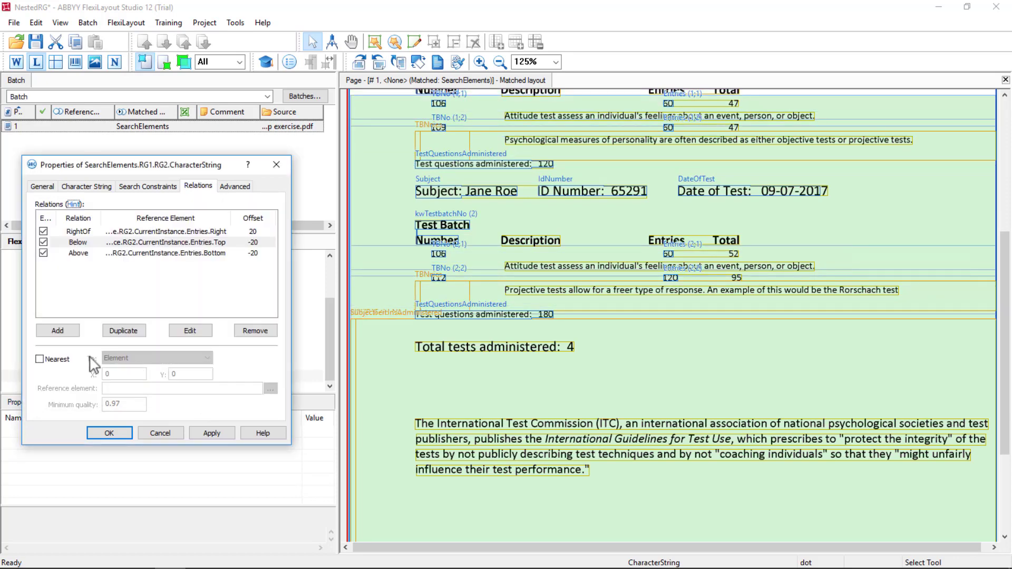
Set Total to be searched nearest to the Entries element of the current RG2 instance and save its properties.
{"action": "left_click", "coordinate": [49, 361]}
{"action": "left_click", "coordinate": [271, 389]}
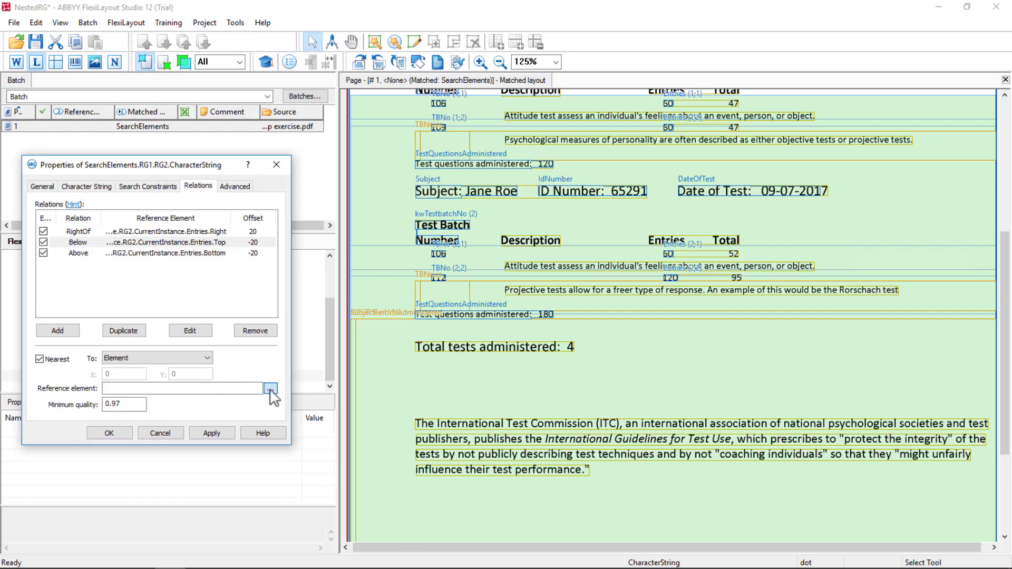
{"action": "left_click", "coordinate": [103, 373]}
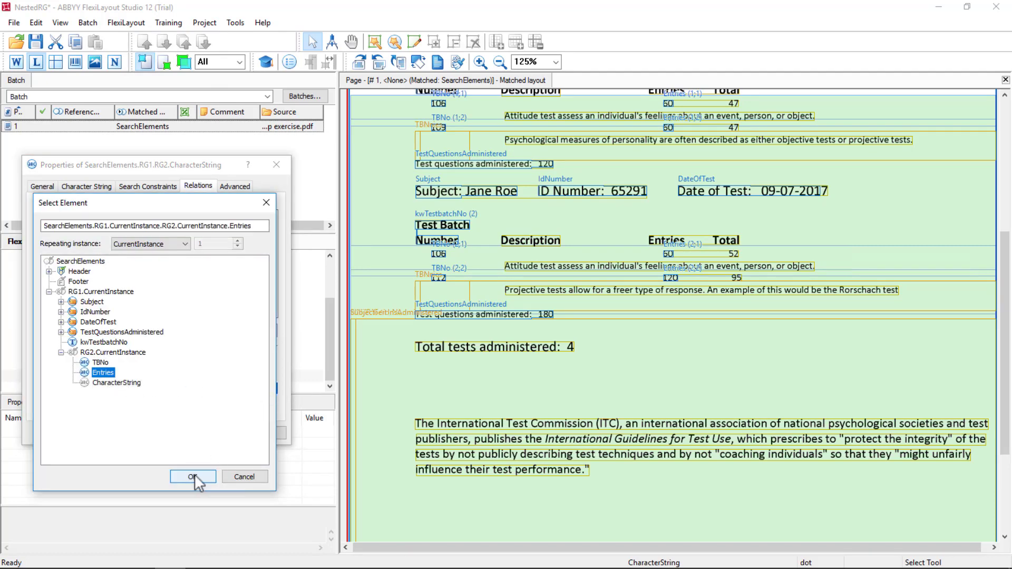
{"action": "left_click", "coordinate": [195, 473]}
{"action": "left_click", "coordinate": [115, 435]}
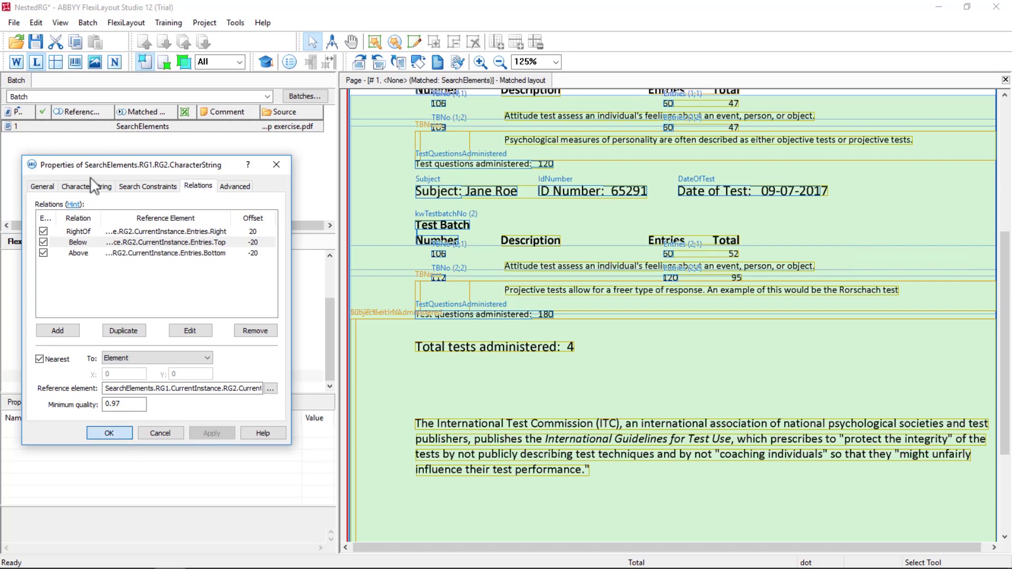
Match the FlexiLayout on page 1 again and open the RG2 hypotheses of the first RG1 instance.
{"action": "right_click", "coordinate": [90, 127]}
{"action": "left_click", "coordinate": [119, 138]}
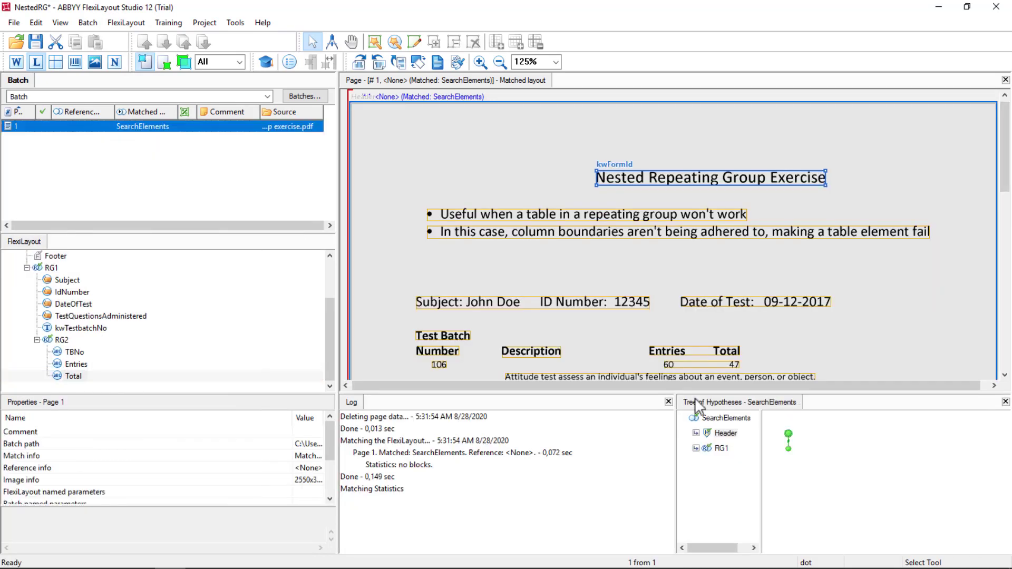
{"action": "double_click", "coordinate": [789, 448]}
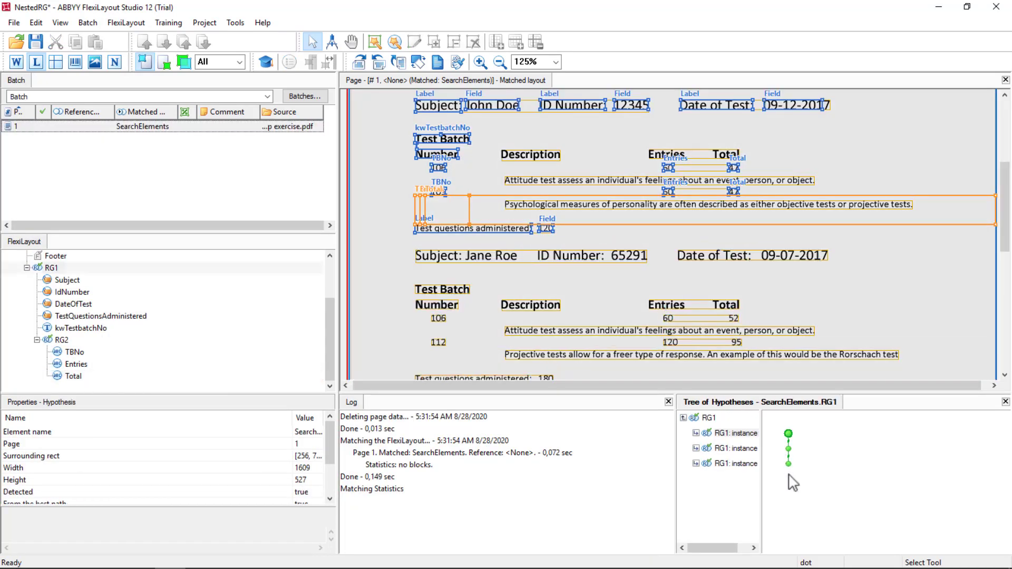
{"action": "left_click", "coordinate": [790, 433]}
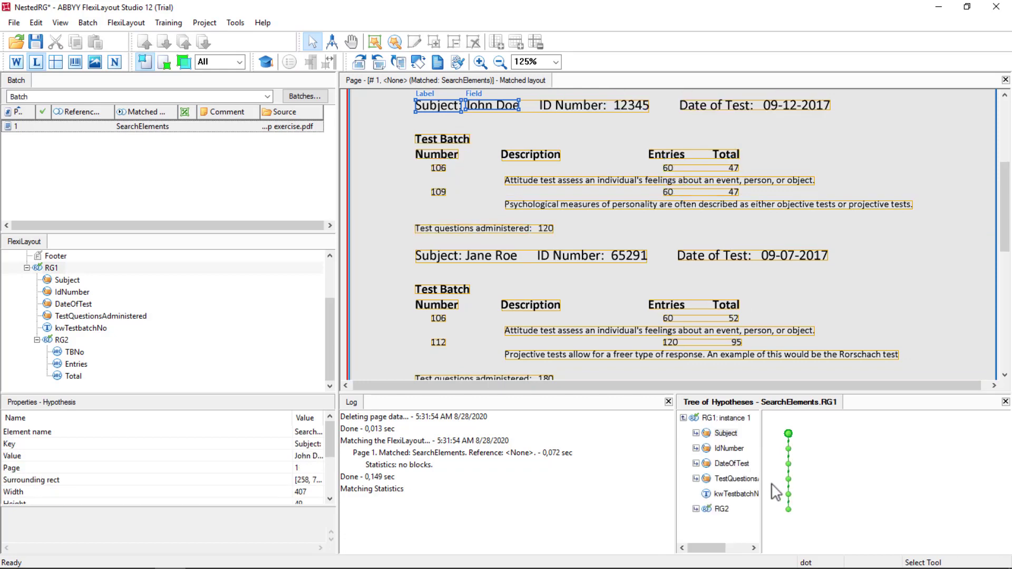
{"action": "double_click", "coordinate": [789, 510]}
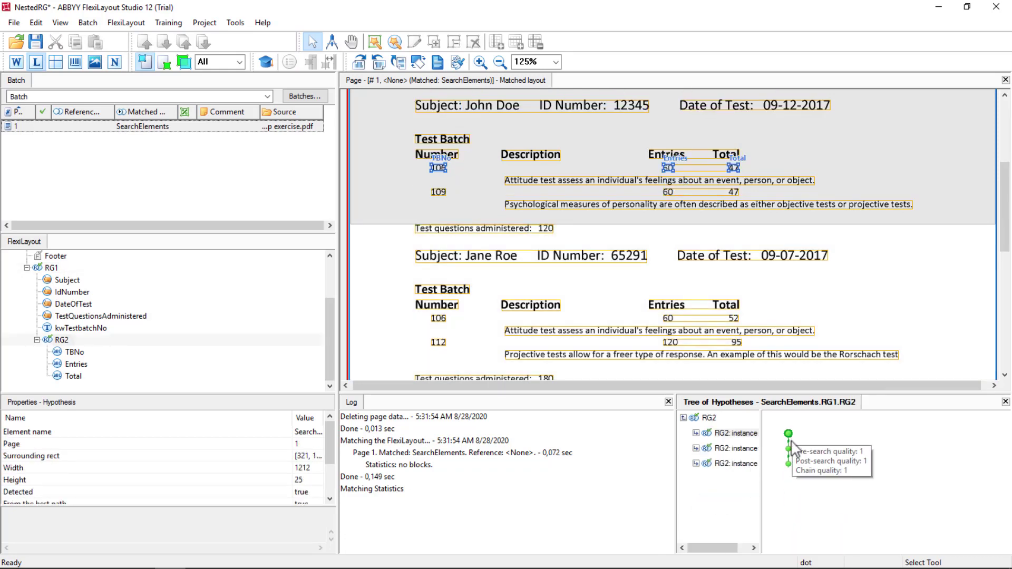
Examine the TBNo, Entries and Total hypotheses of the first RG2 instance against the page image.
{"action": "left_click", "coordinate": [789, 434]}
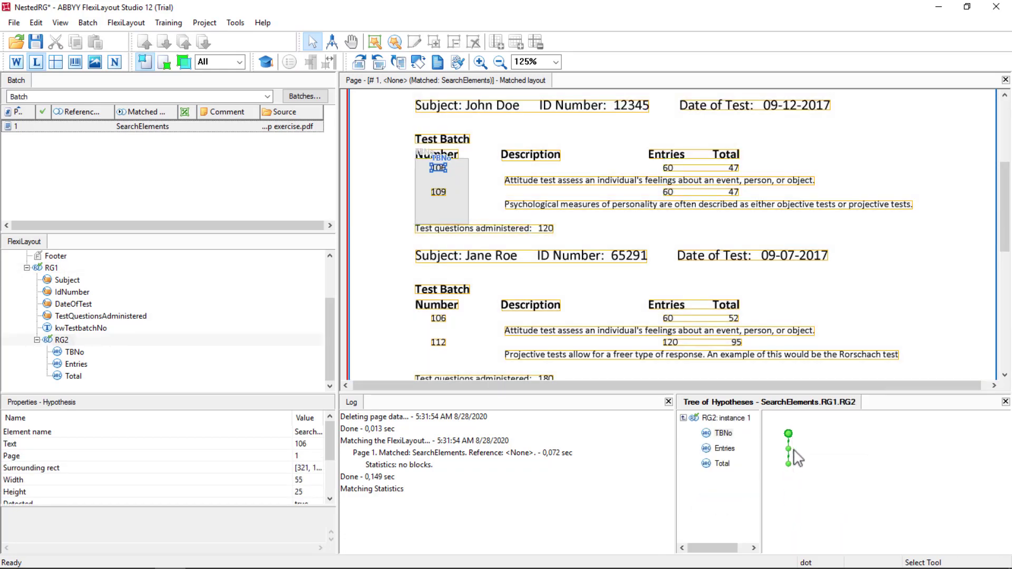
{"action": "left_click", "coordinate": [789, 449]}
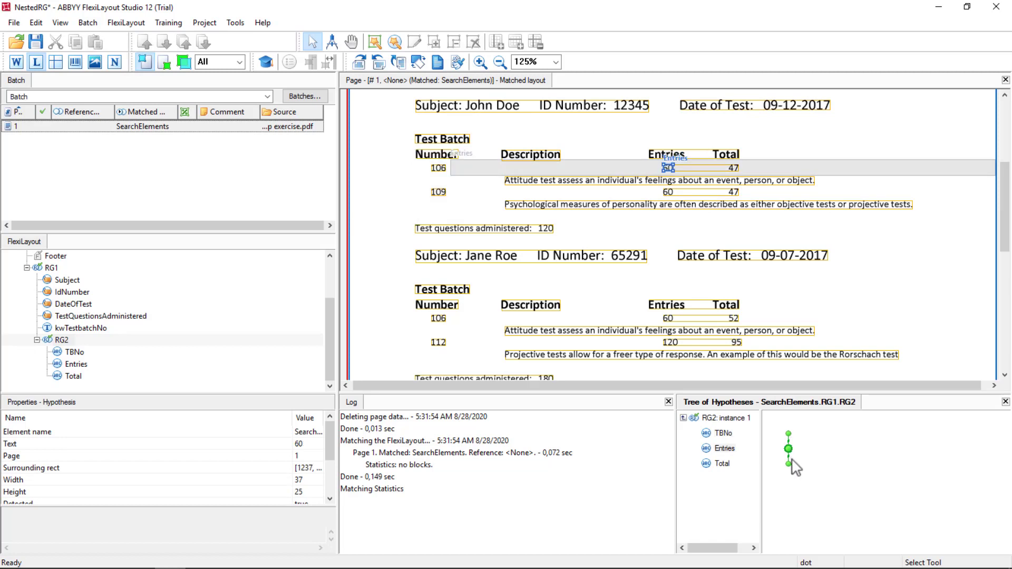
{"action": "left_click", "coordinate": [789, 465]}
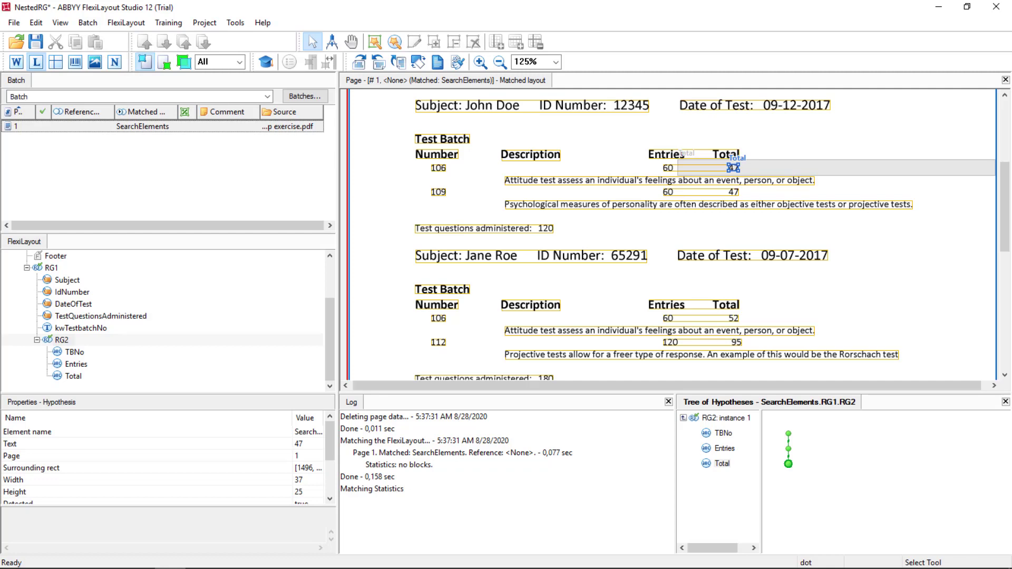
Add a Character String element named Description to RG2.
{"action": "right_click", "coordinate": [60, 339]}
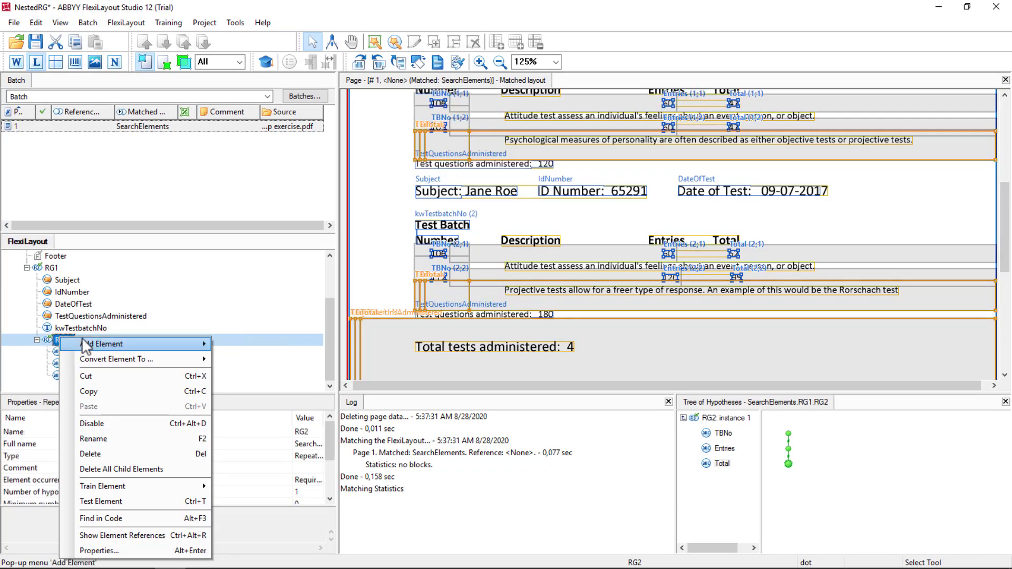
{"action": "mouse_move", "coordinate": [200, 343]}
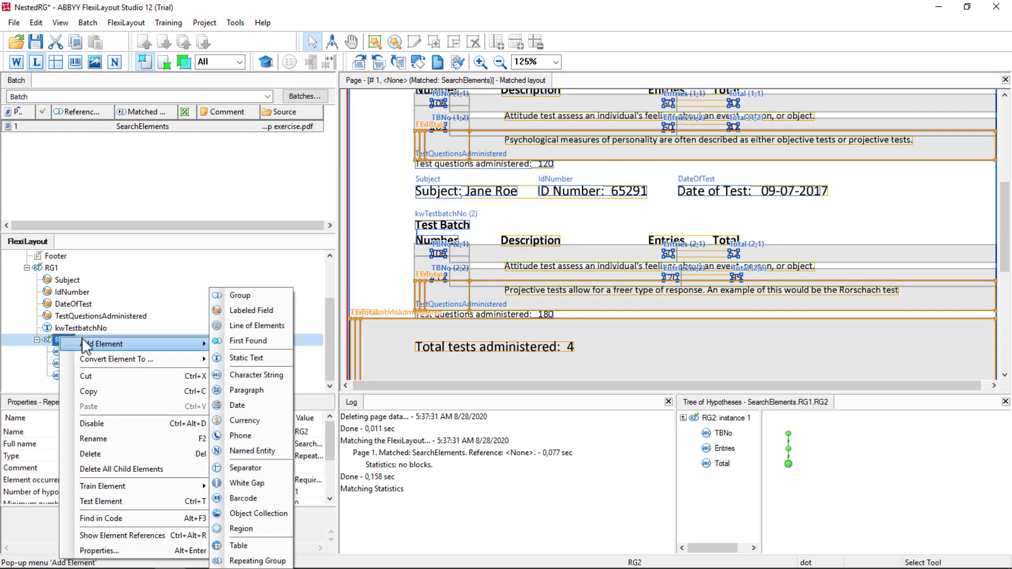
{"action": "left_click", "coordinate": [256, 375]}
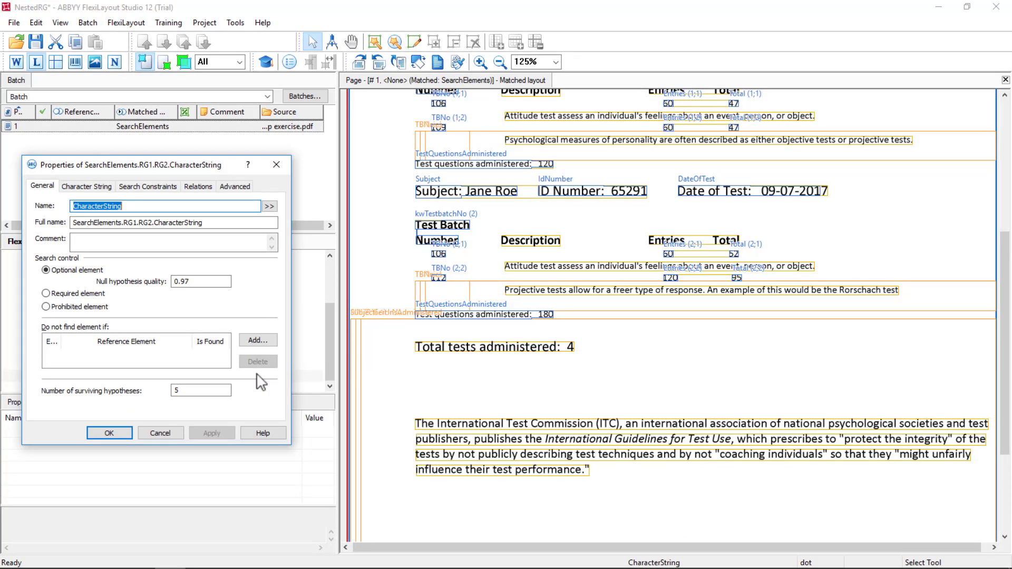
{"action": "type", "text": "Description"}
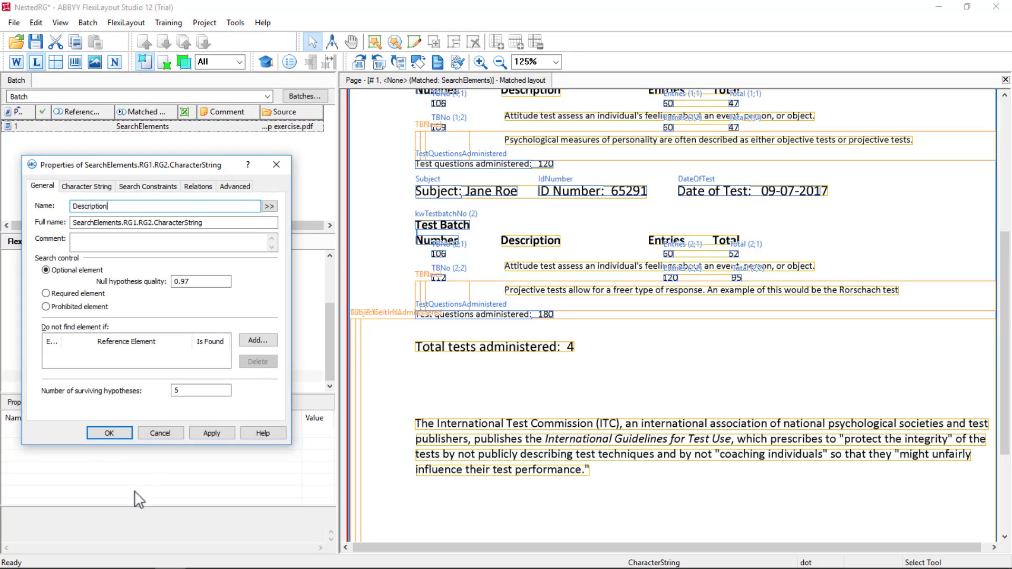
Add a condition that skips searching for Description if TBNo in the current RG2 instance is not found.
{"action": "left_click", "coordinate": [261, 339]}
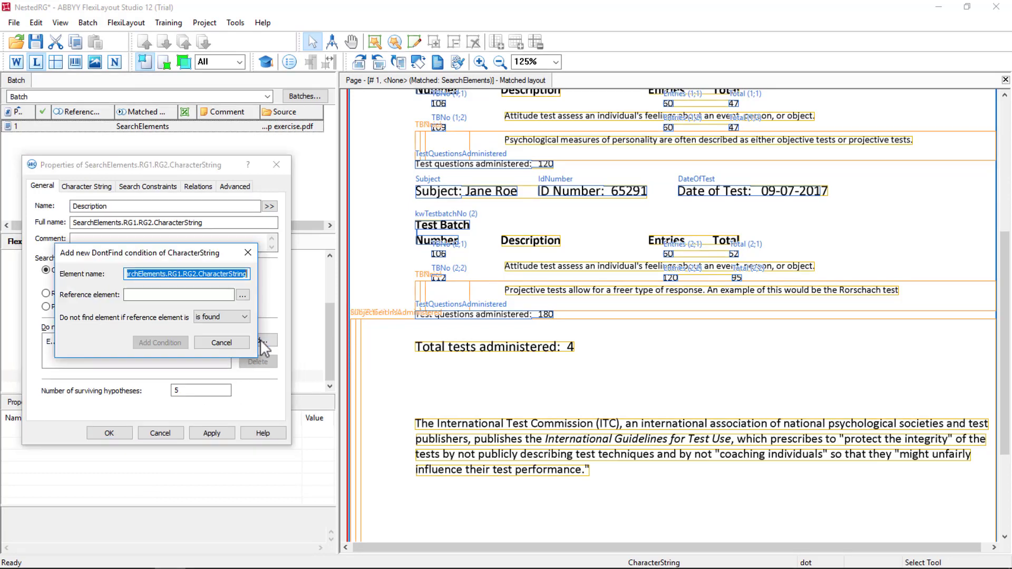
{"action": "left_click", "coordinate": [242, 295]}
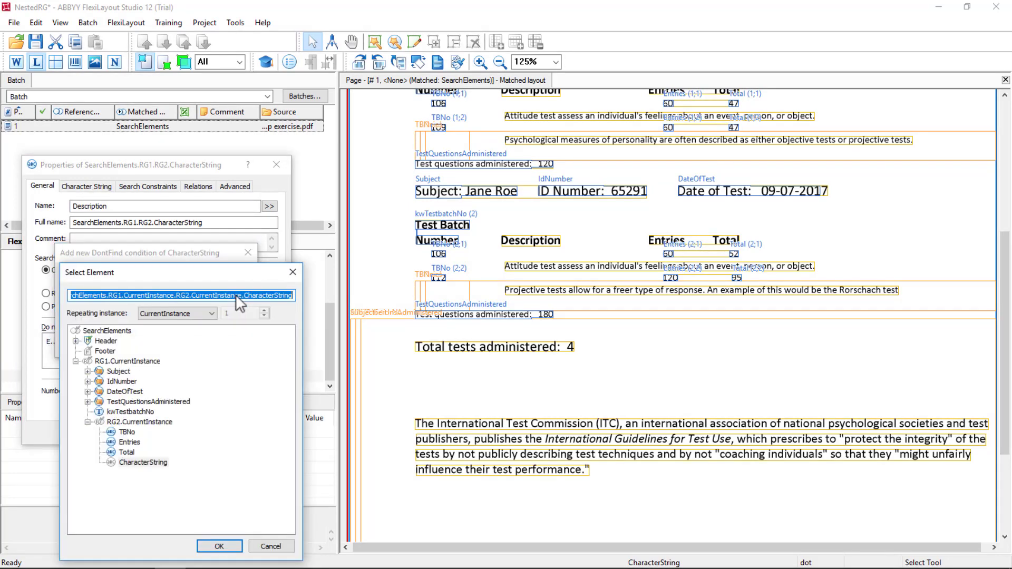
{"action": "left_click", "coordinate": [217, 546]}
{"action": "left_click", "coordinate": [222, 318]}
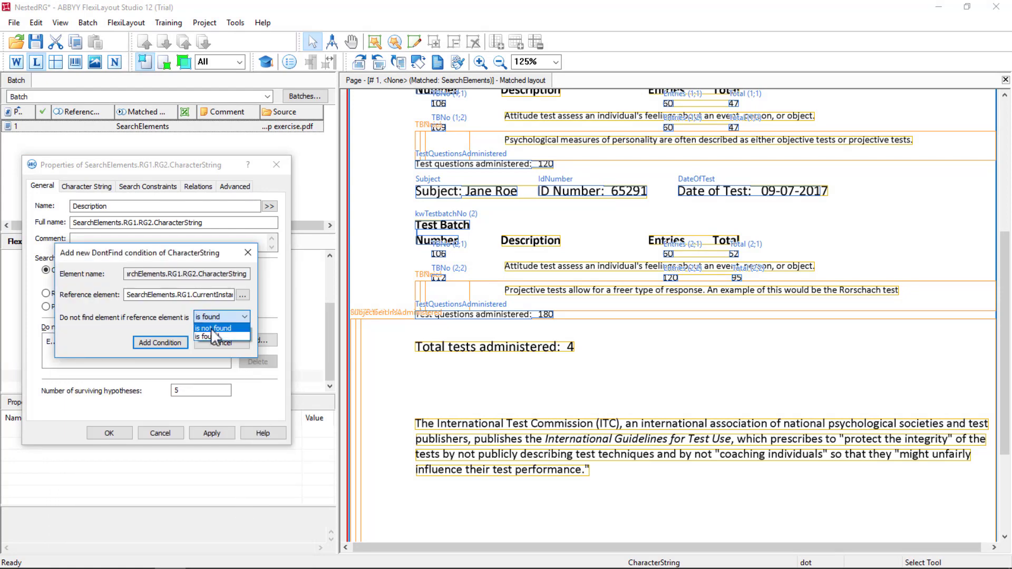
{"action": "left_click", "coordinate": [211, 328]}
{"action": "left_click", "coordinate": [159, 343]}
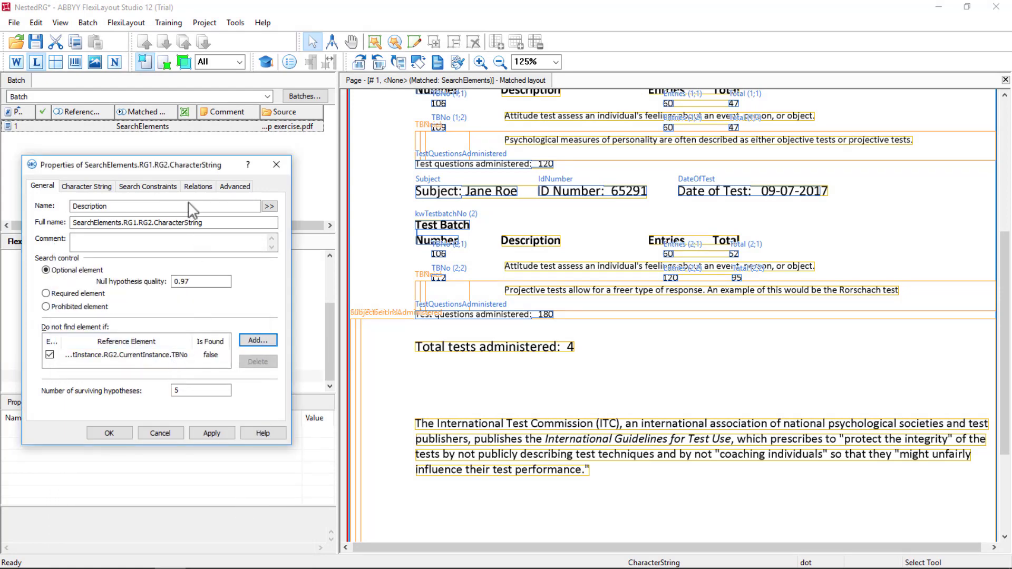
Add a relation placing Description right of the right boundary of TBNo in the current RG2 instance, with an offset of 120.
{"action": "left_click", "coordinate": [198, 186]}
{"action": "left_click", "coordinate": [58, 330]}
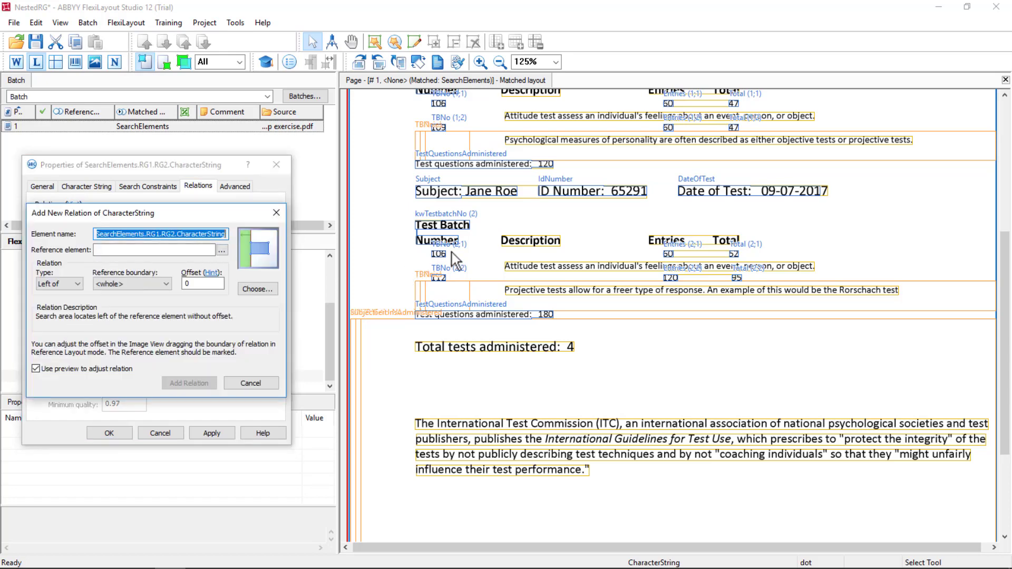
{"action": "left_click", "coordinate": [222, 250]}
{"action": "left_click", "coordinate": [98, 392]}
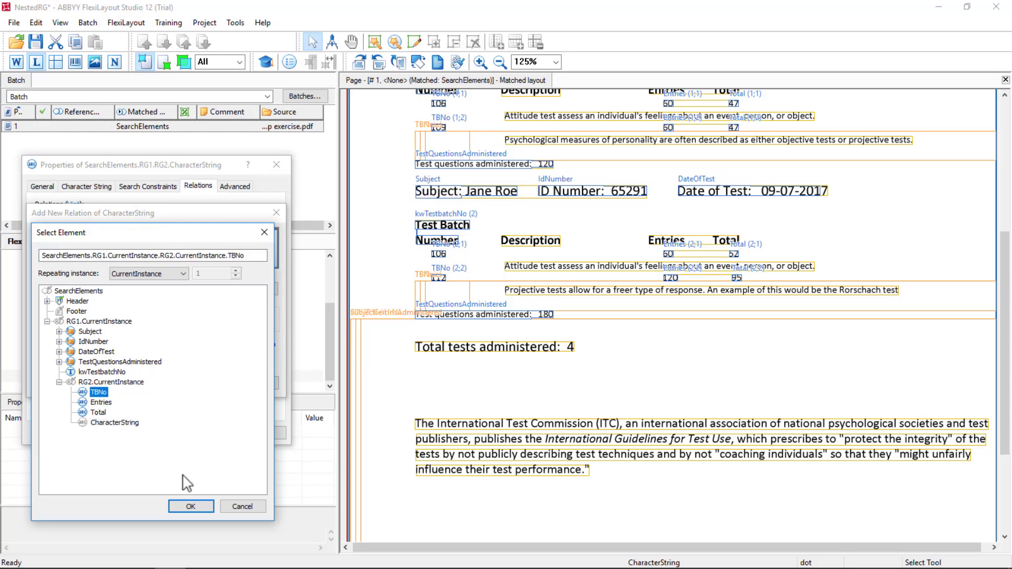
{"action": "left_click", "coordinate": [191, 506]}
{"action": "left_click", "coordinate": [71, 283]}
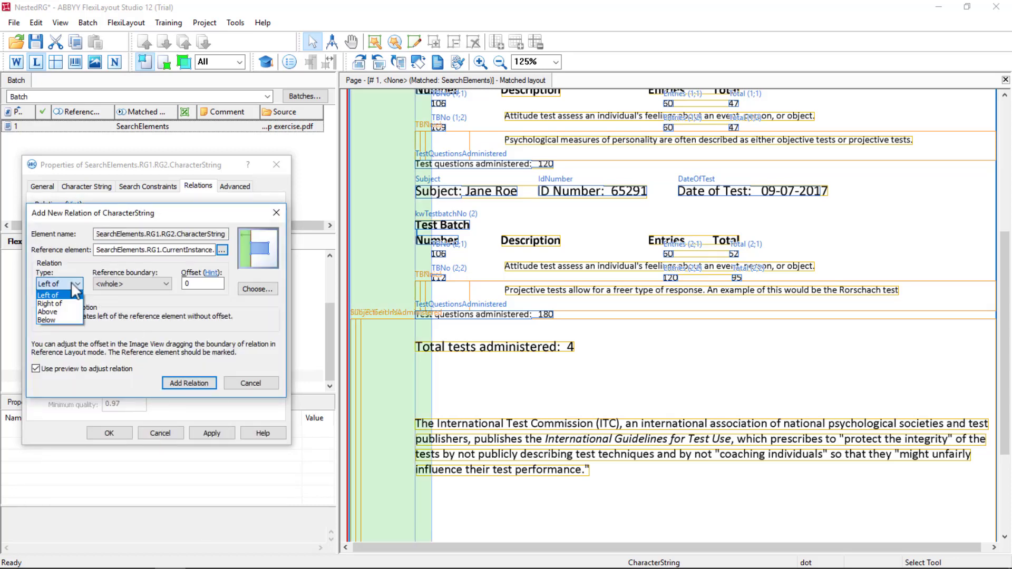
{"action": "left_click", "coordinate": [57, 306]}
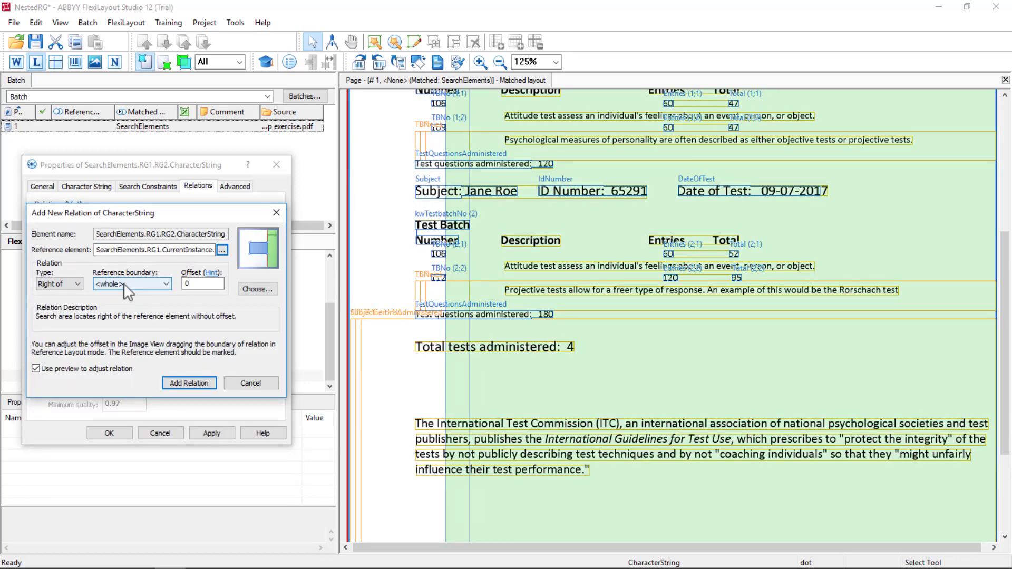
{"action": "left_click", "coordinate": [124, 283]}
{"action": "left_click", "coordinate": [103, 311]}
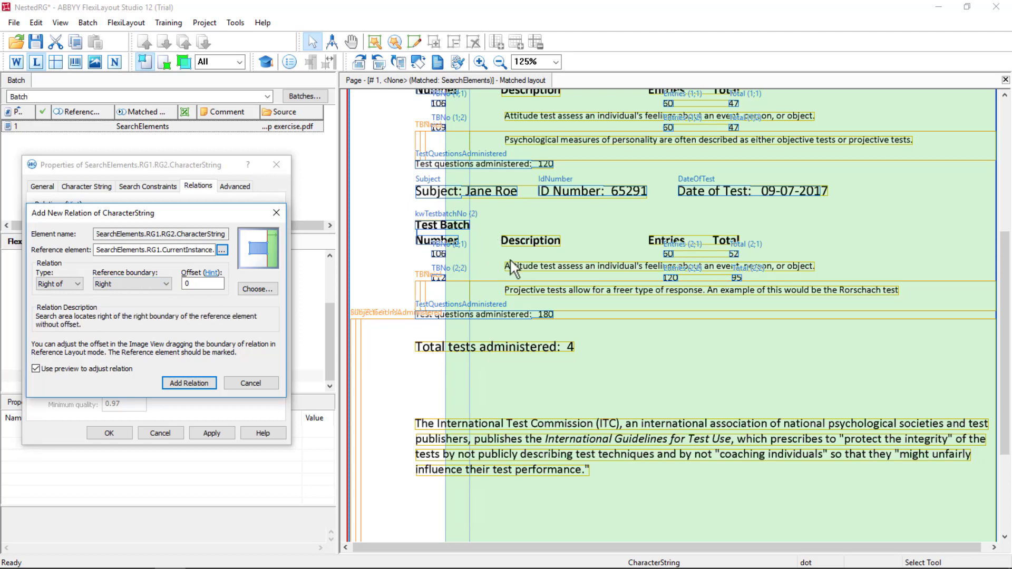
{"action": "double_click", "coordinate": [199, 284]}
{"action": "type", "text": "120"}
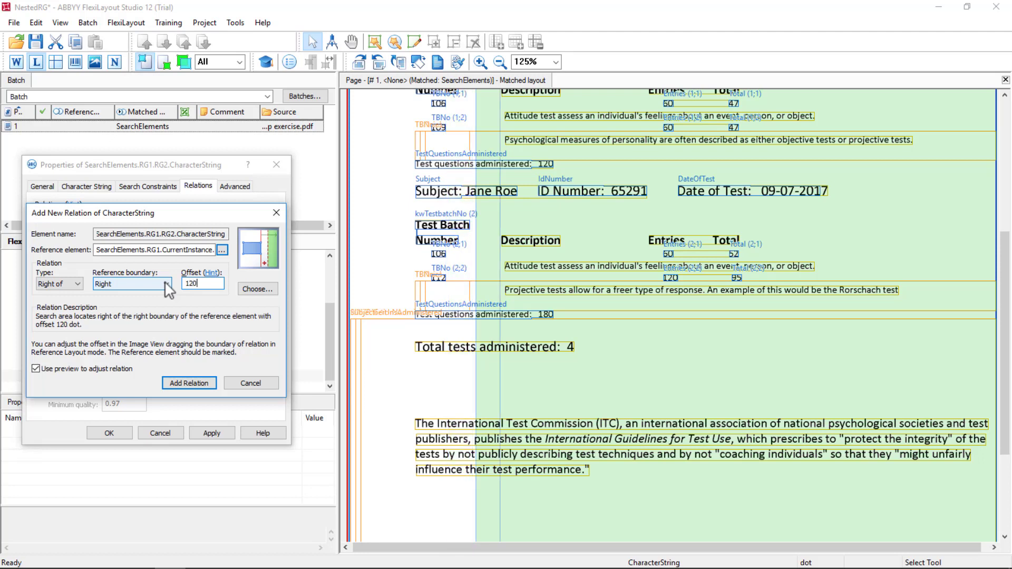
{"action": "left_click", "coordinate": [184, 380]}
Duplicate the TBNo relation and change the copy to Below the Bottom boundary with an offset of 0.
{"action": "left_click", "coordinate": [125, 331]}
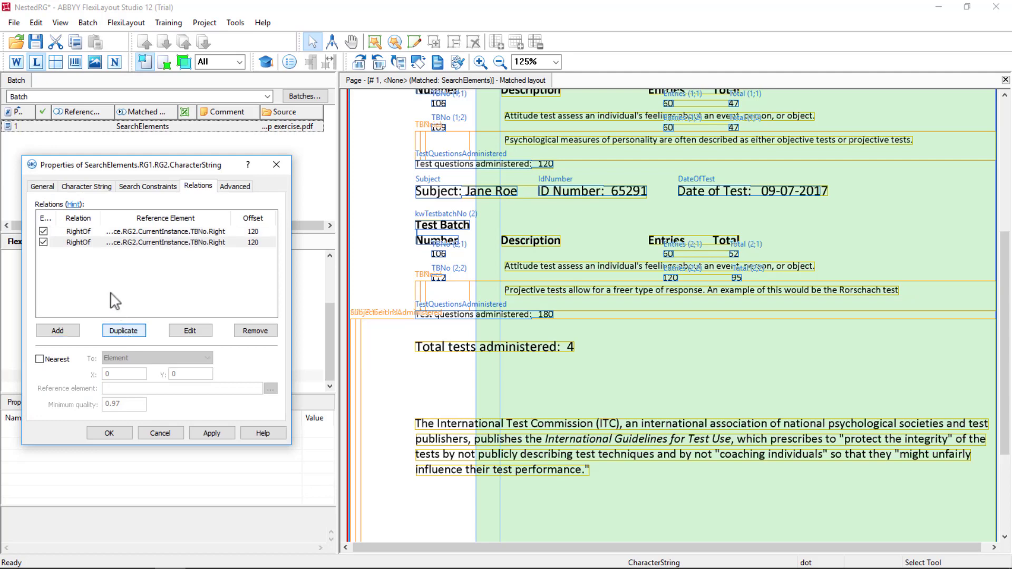
{"action": "double_click", "coordinate": [93, 242]}
{"action": "left_click", "coordinate": [61, 285]}
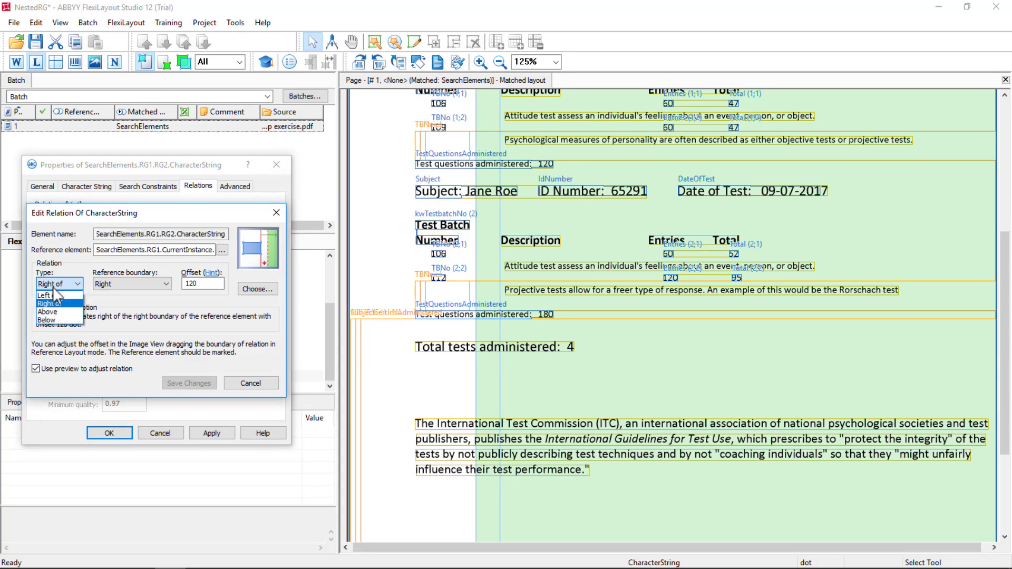
{"action": "left_click", "coordinate": [53, 324]}
{"action": "left_click", "coordinate": [114, 285]}
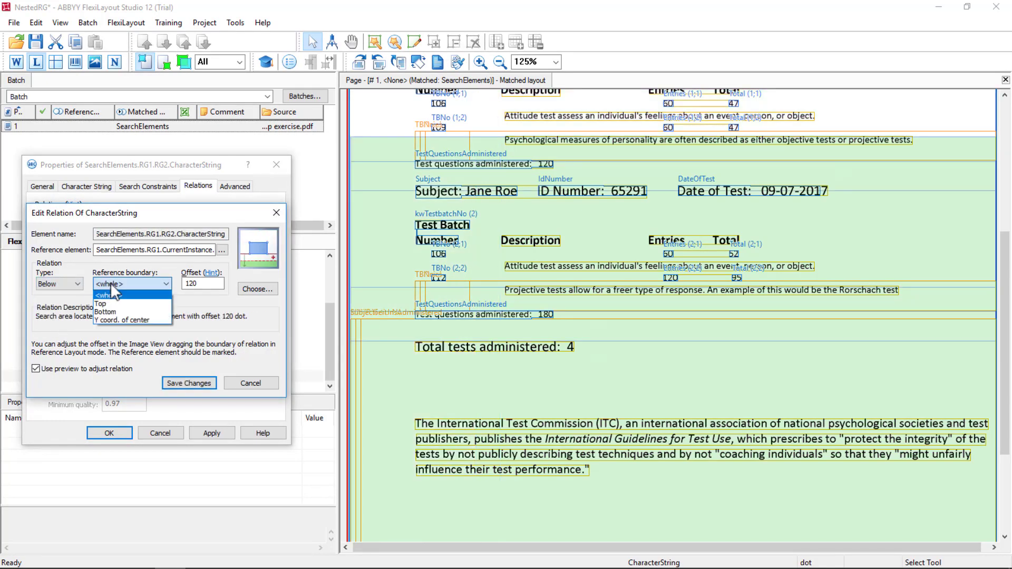
{"action": "left_click", "coordinate": [109, 312]}
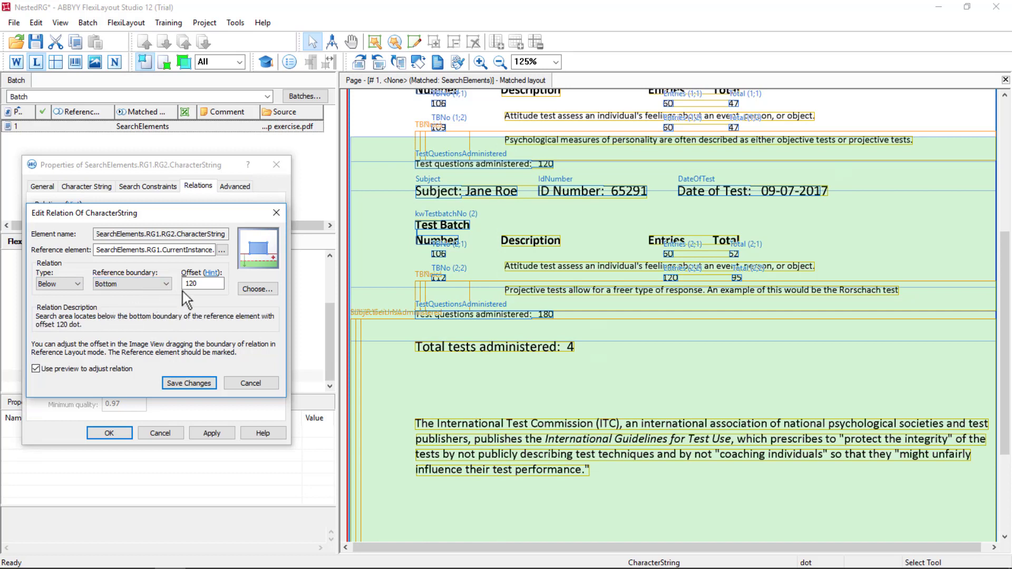
{"action": "double_click", "coordinate": [201, 284]}
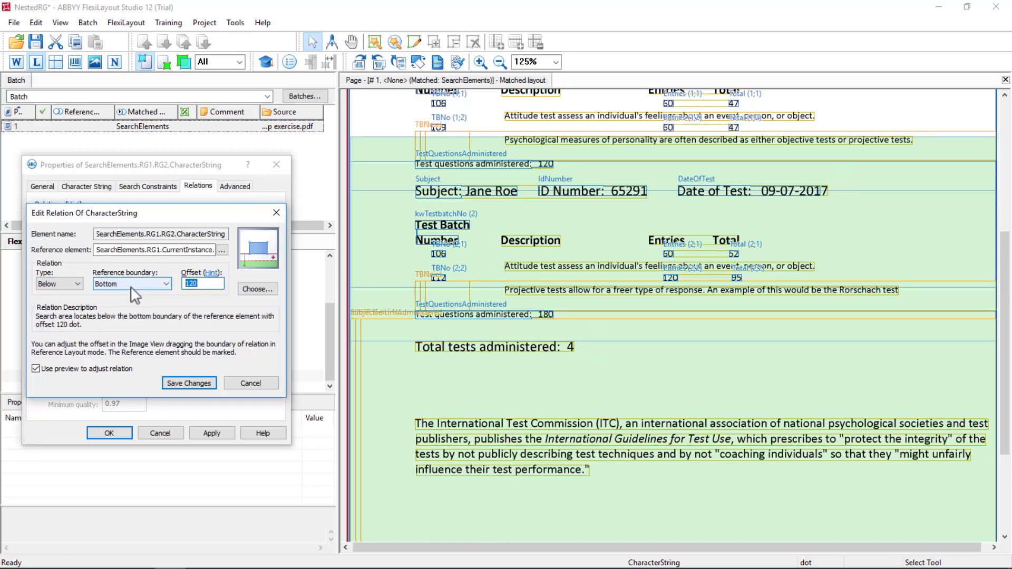
{"action": "type", "text": "0"}
{"action": "left_click", "coordinate": [190, 384]}
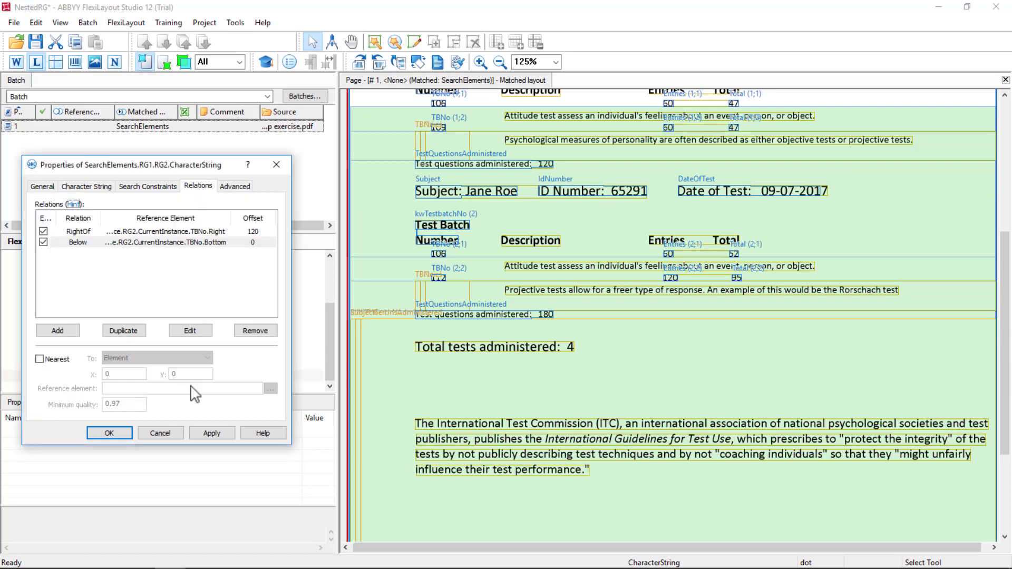
Make Description search nearest to the element TBNo of the current RG2 instance and save its properties.
{"action": "left_click", "coordinate": [39, 359]}
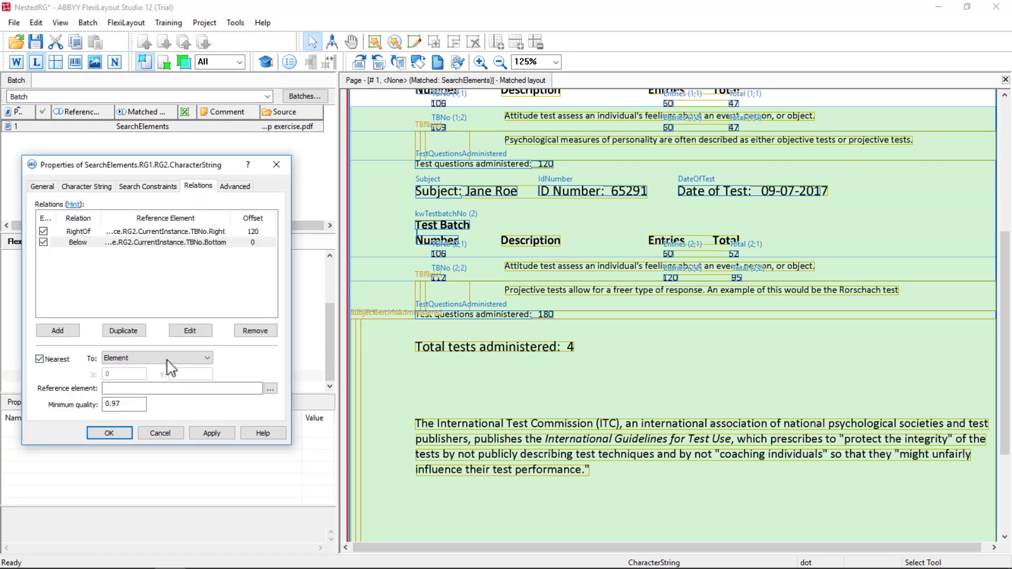
{"action": "left_click", "coordinate": [165, 359]}
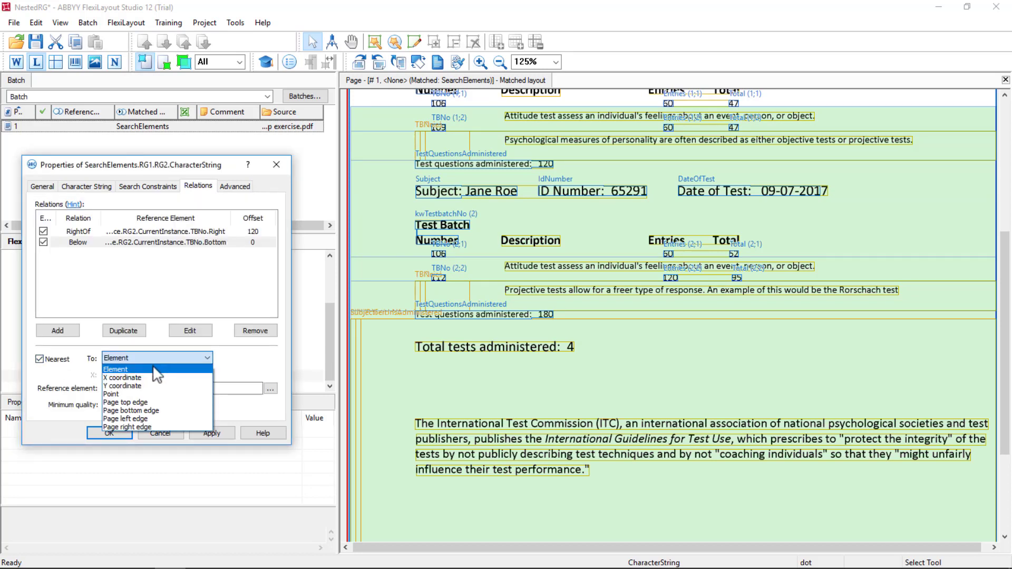
{"action": "left_click", "coordinate": [156, 369]}
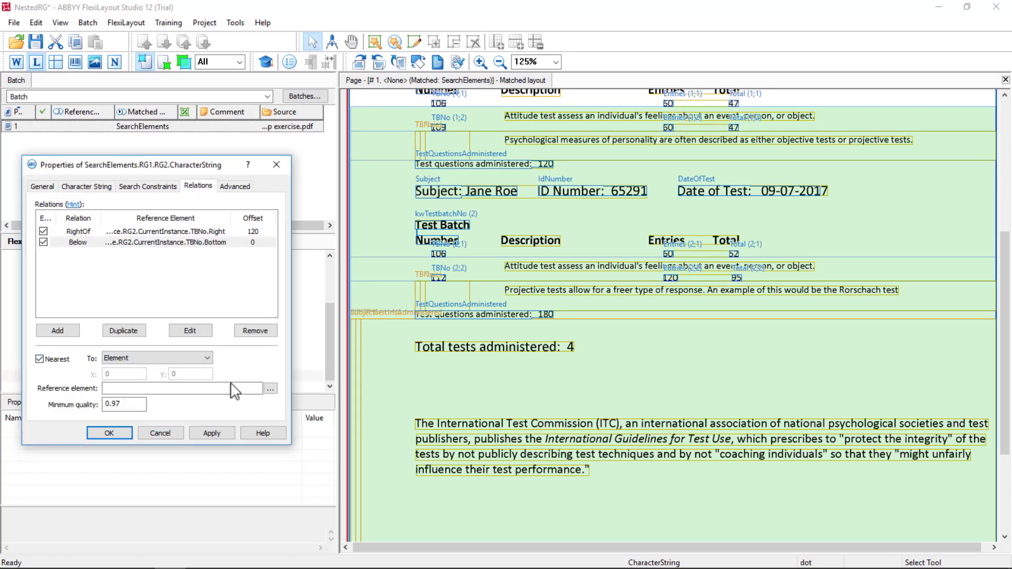
{"action": "left_click", "coordinate": [270, 388]}
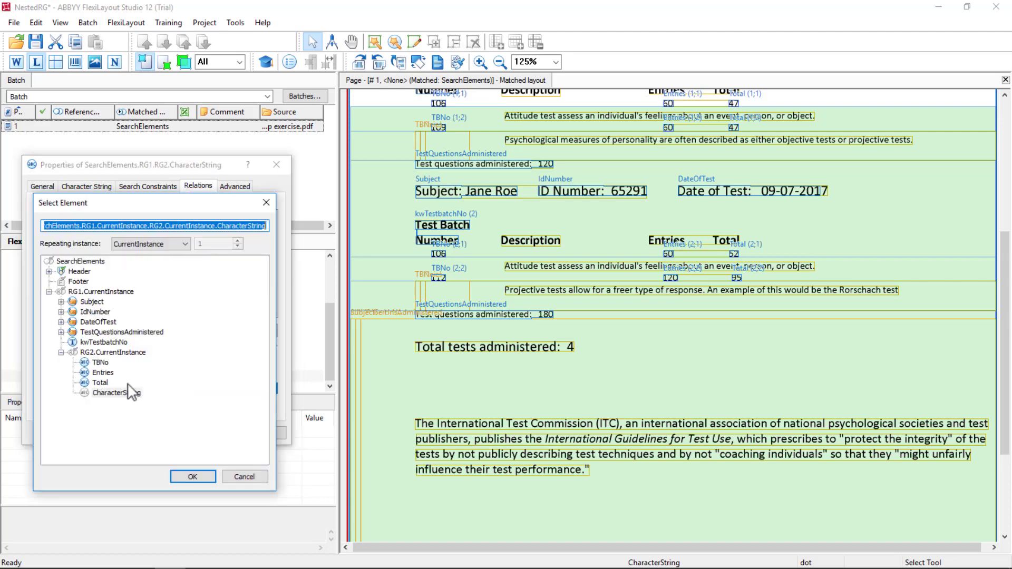
{"action": "left_click", "coordinate": [101, 362]}
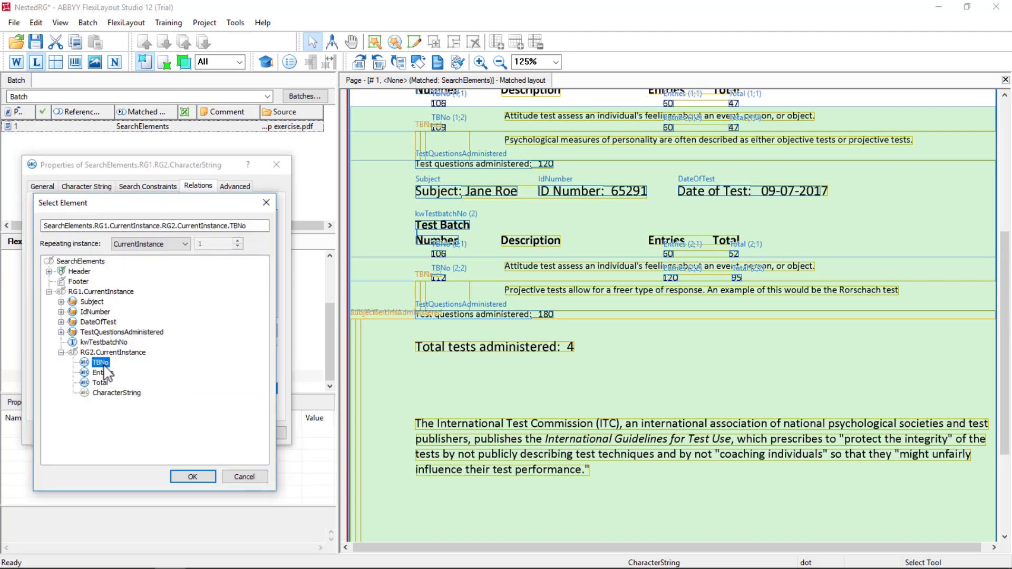
{"action": "left_click", "coordinate": [185, 480]}
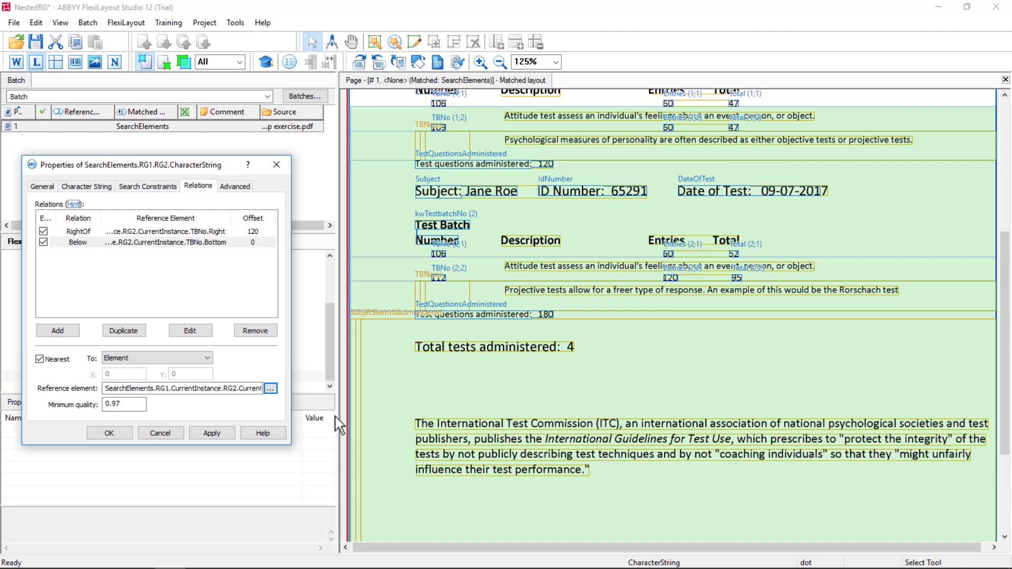
{"action": "left_click", "coordinate": [217, 433]}
{"action": "left_click", "coordinate": [109, 434]}
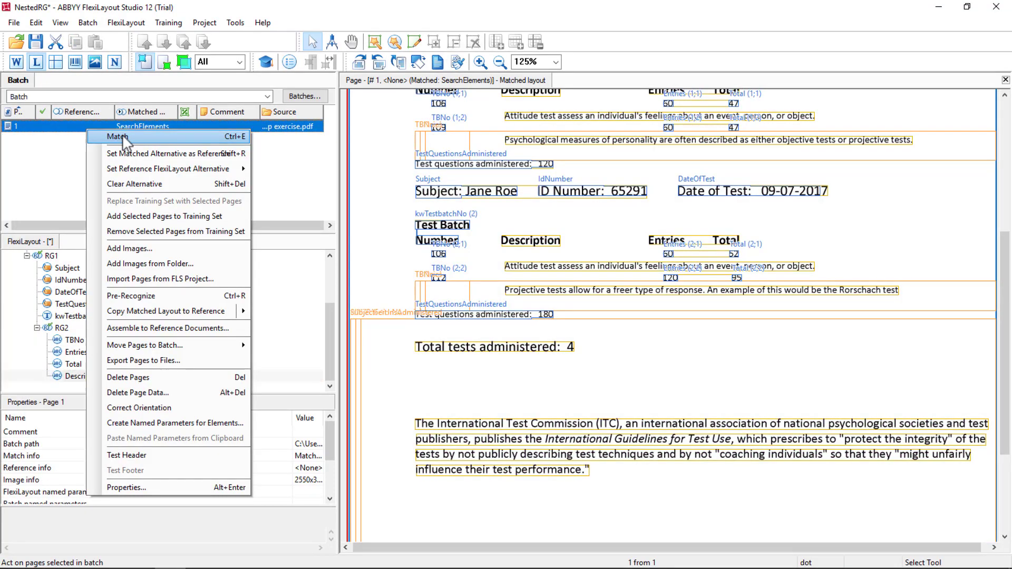
Match the FlexiLayout on page 1 again and open the hypotheses of the first RG1 instance.
{"action": "left_click", "coordinate": [123, 137]}
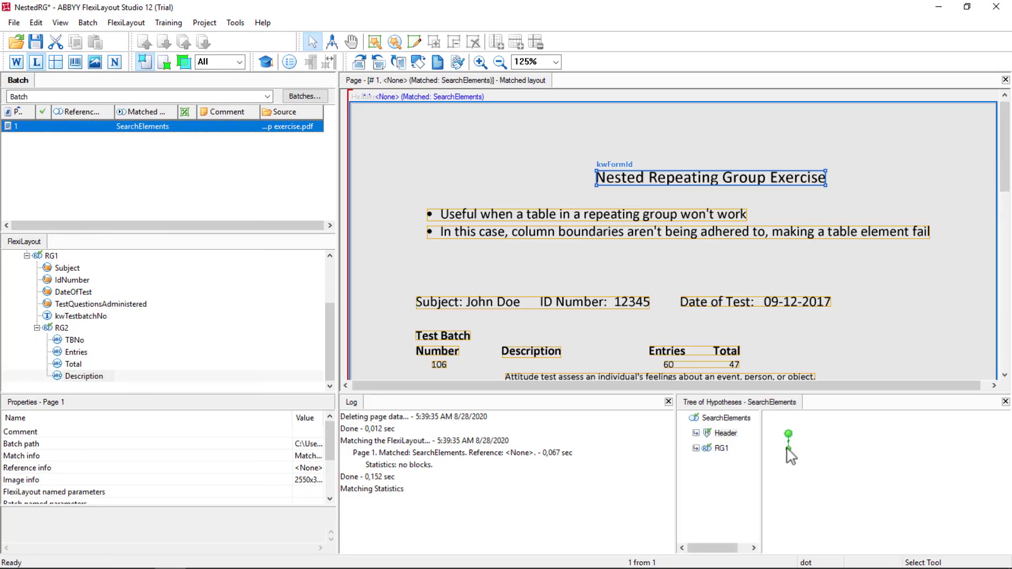
{"action": "left_click", "coordinate": [788, 447]}
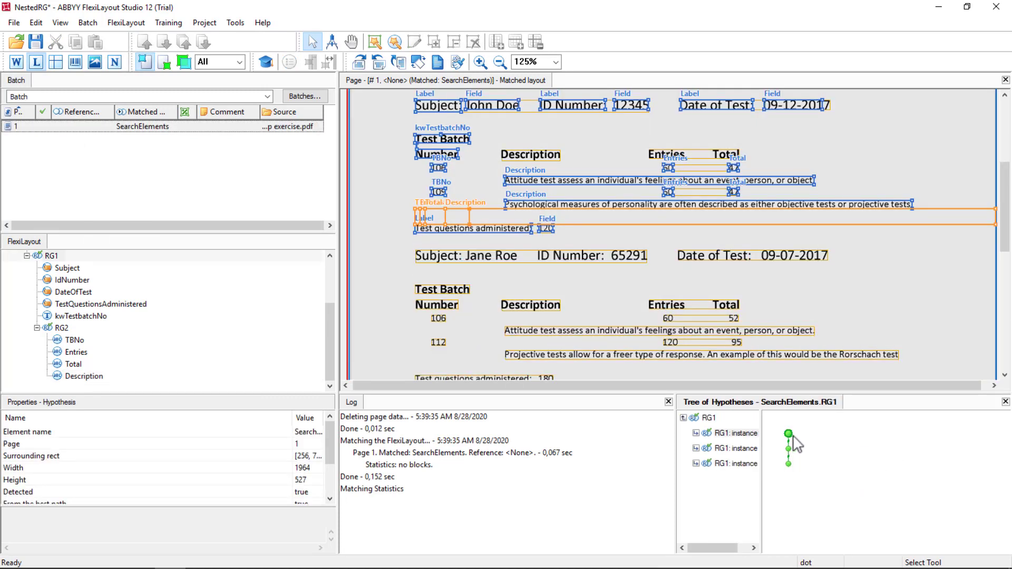
{"action": "left_click", "coordinate": [789, 435]}
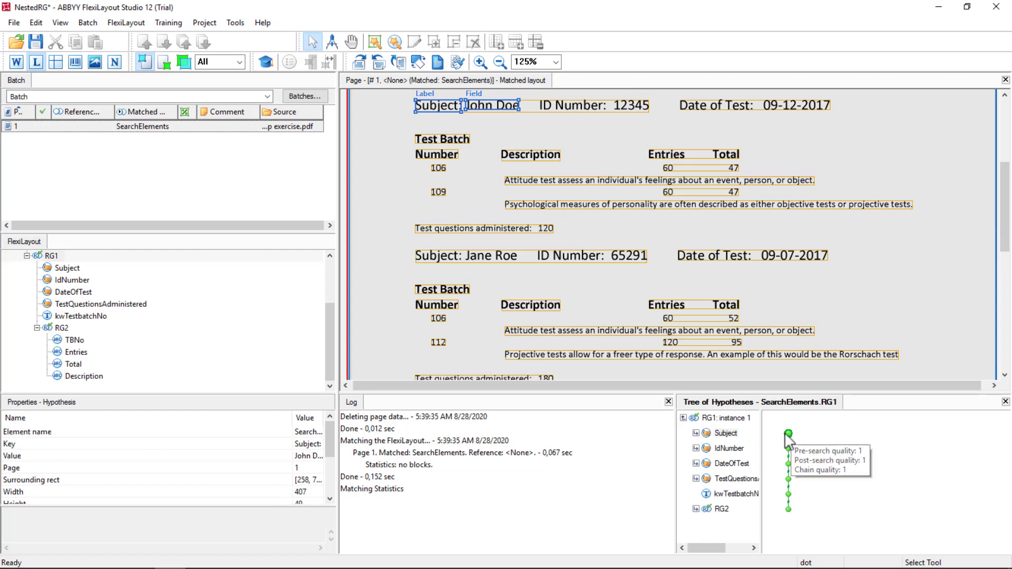
Examine the IdNumber, DateOfTest and kwTestbatchNo hypotheses of the first RG1 instance on the page image.
{"action": "left_click", "coordinate": [789, 449]}
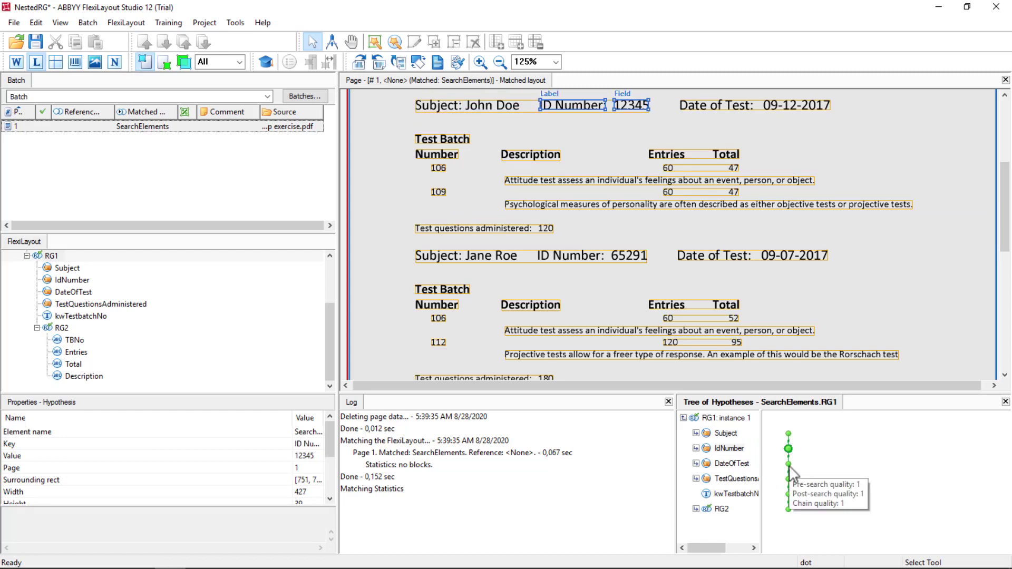
{"action": "left_click", "coordinate": [789, 465]}
{"action": "left_click", "coordinate": [789, 494]}
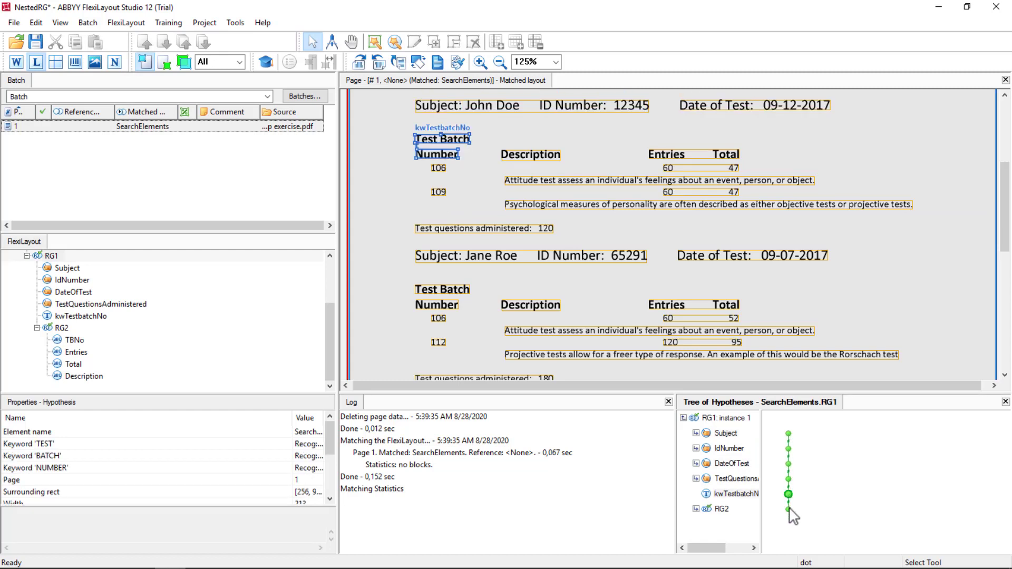
Open the first RG2 instance and examine its TBNo, Entries, Total and Description hypotheses on the page image.
{"action": "double_click", "coordinate": [789, 509]}
{"action": "mouse_move", "coordinate": [791, 438]}
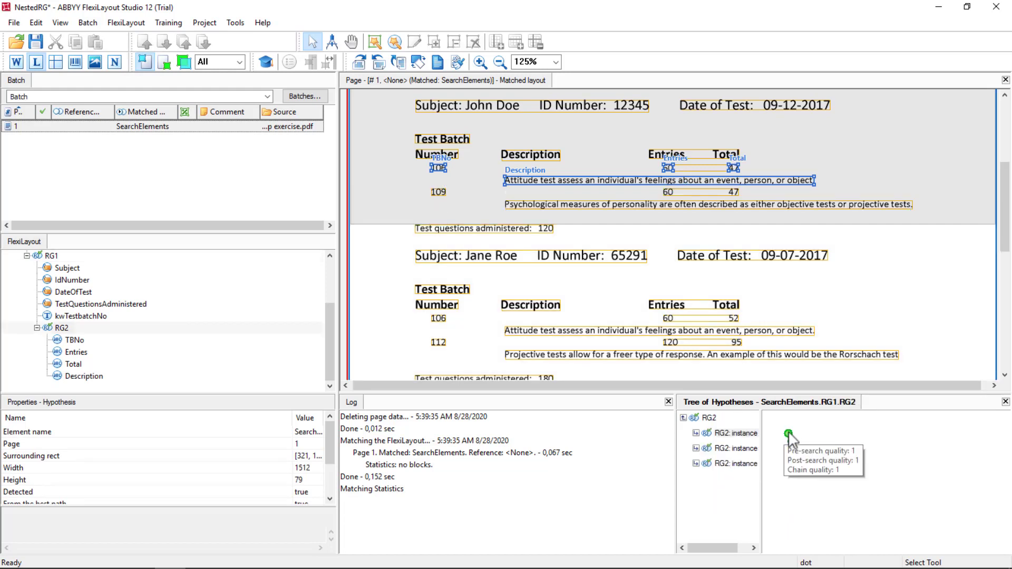
{"action": "double_click", "coordinate": [790, 435]}
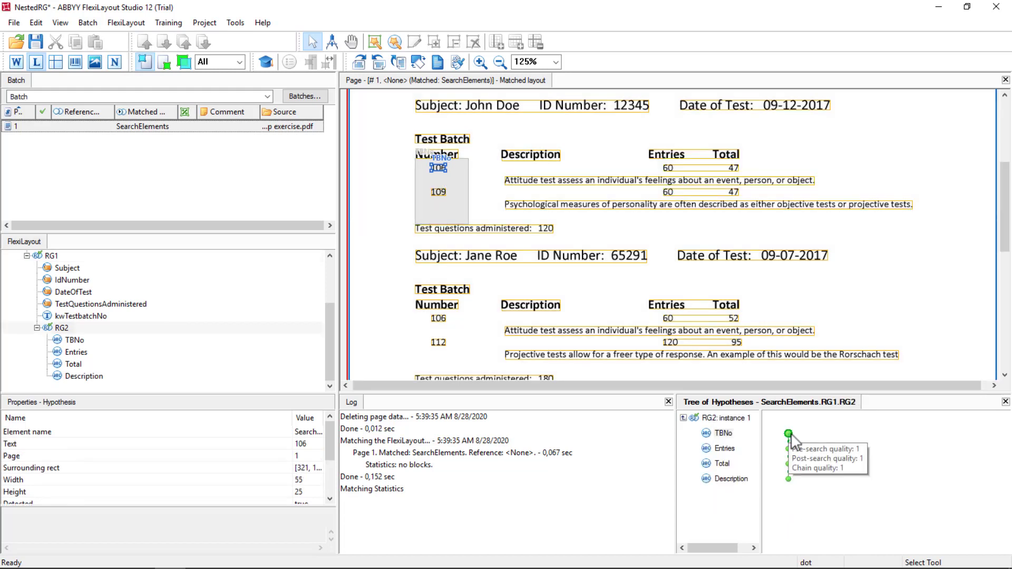
{"action": "left_click", "coordinate": [794, 451]}
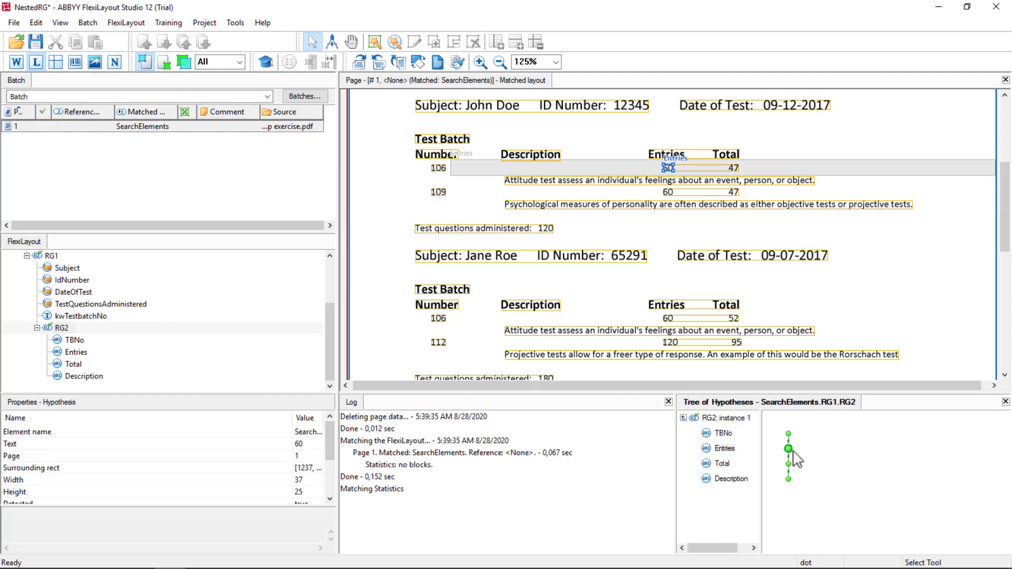
{"action": "left_click", "coordinate": [789, 464]}
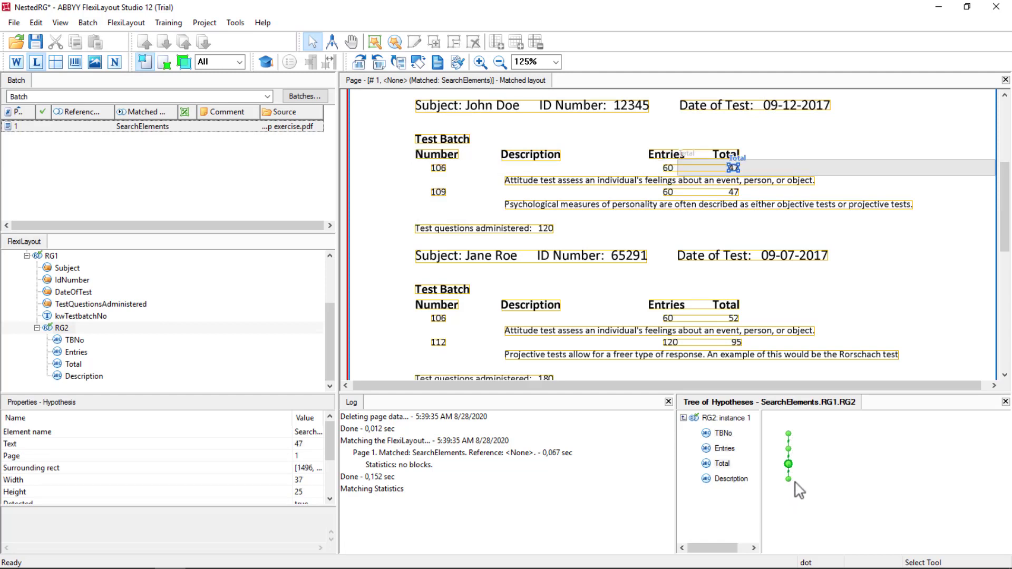
{"action": "left_click", "coordinate": [789, 479]}
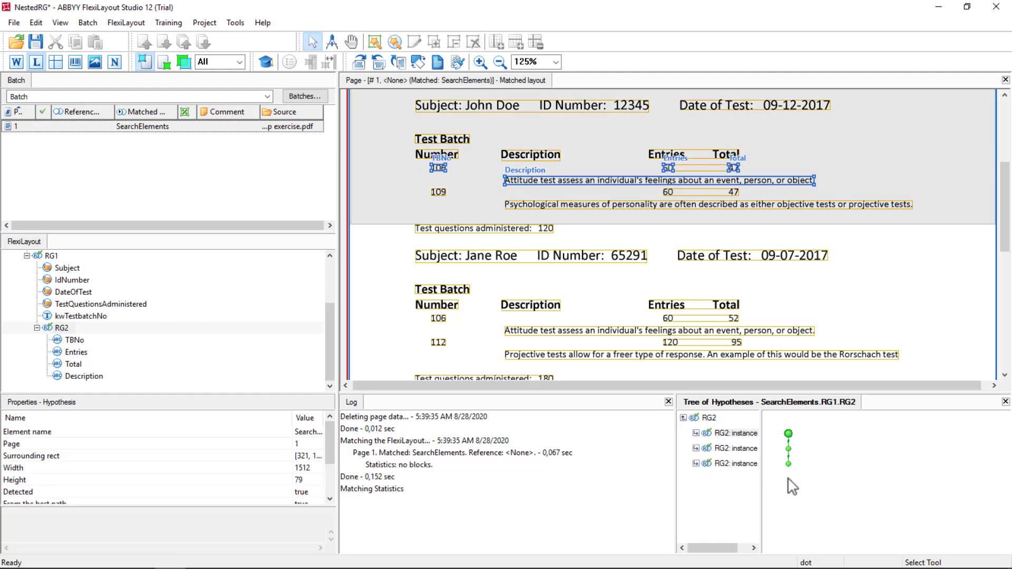
Examine the element hypotheses of the second and third RG2 instances within the first RG1 instance.
{"action": "left_click", "coordinate": [793, 457]}
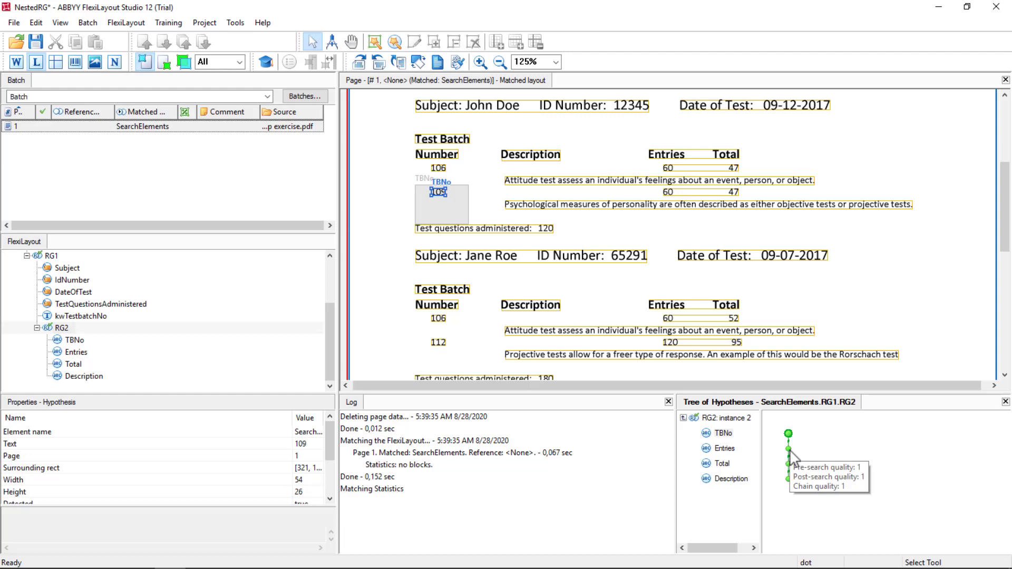
{"action": "left_click", "coordinate": [789, 450]}
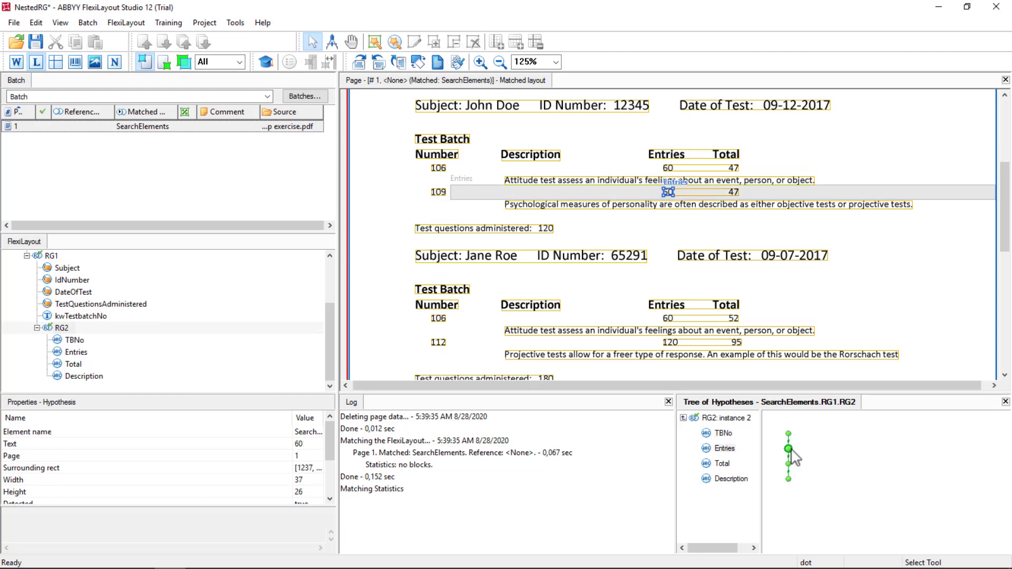
{"action": "left_click", "coordinate": [789, 464]}
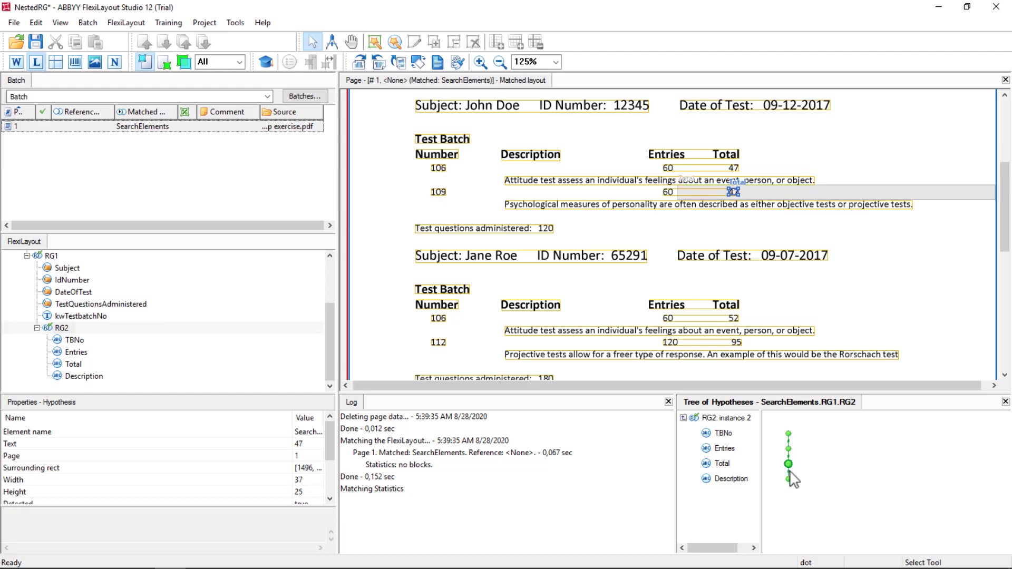
{"action": "left_click", "coordinate": [789, 479]}
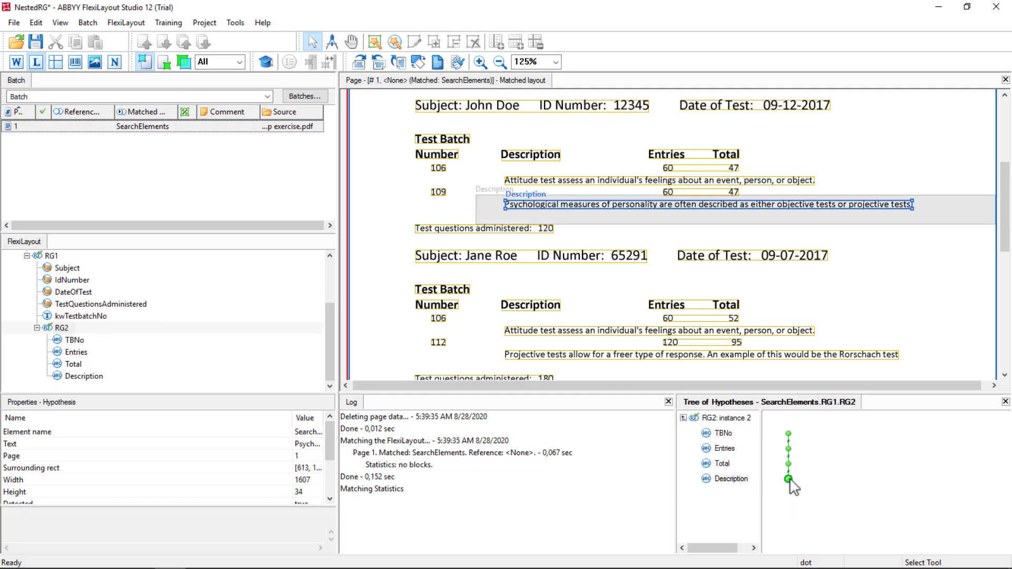
{"action": "left_click", "coordinate": [790, 452]}
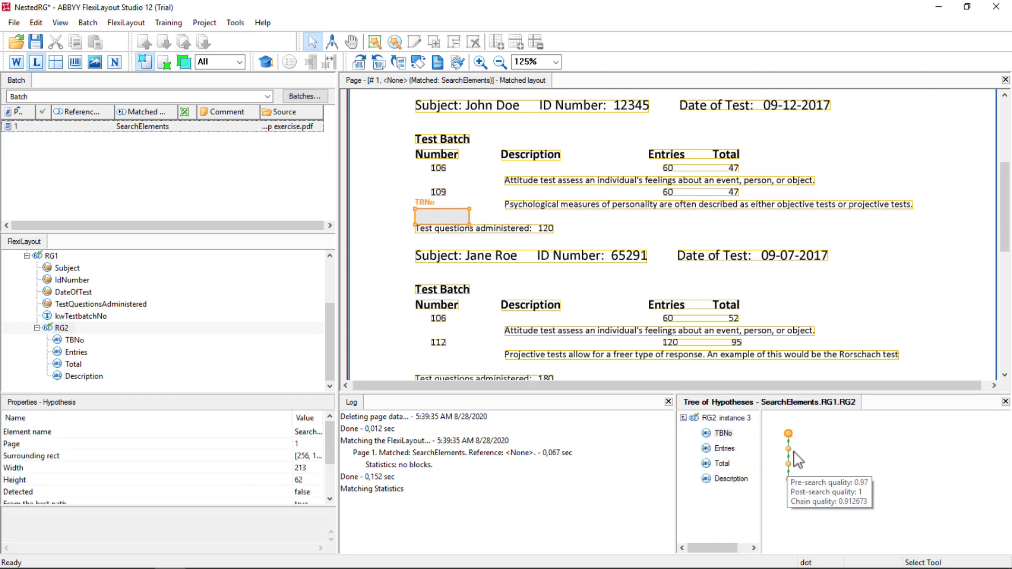
{"action": "left_click", "coordinate": [801, 520]}
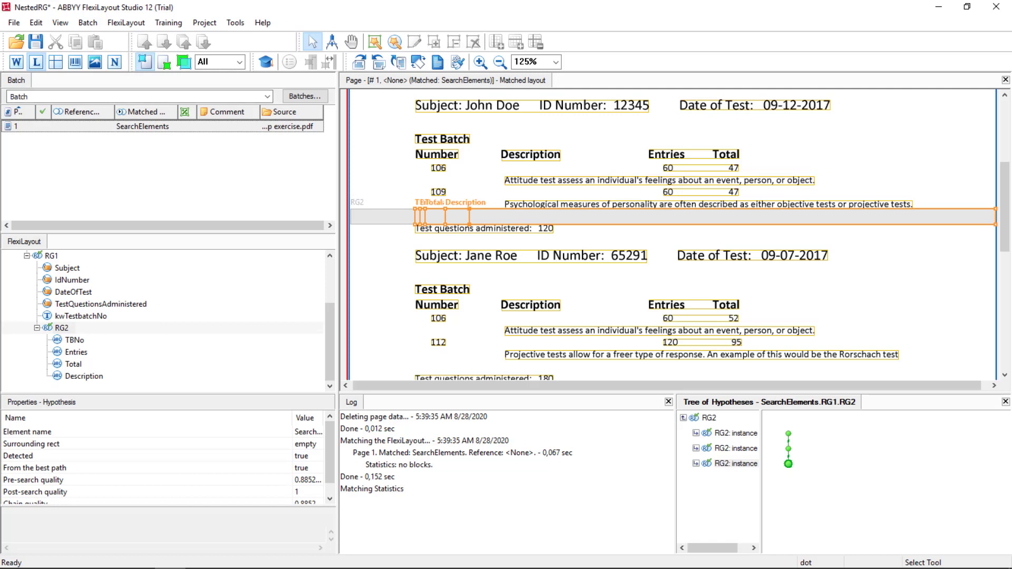
Add a repeating group block named RG1 under Blocks in the FlexiLayout tree.
{"action": "left_click", "coordinate": [333, 262]}
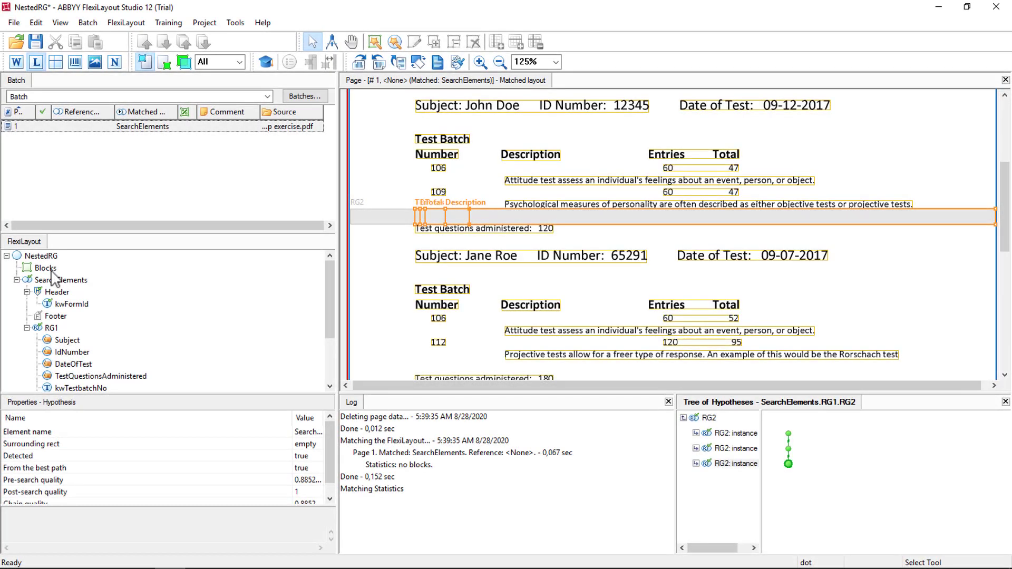
{"action": "right_click", "coordinate": [52, 273]}
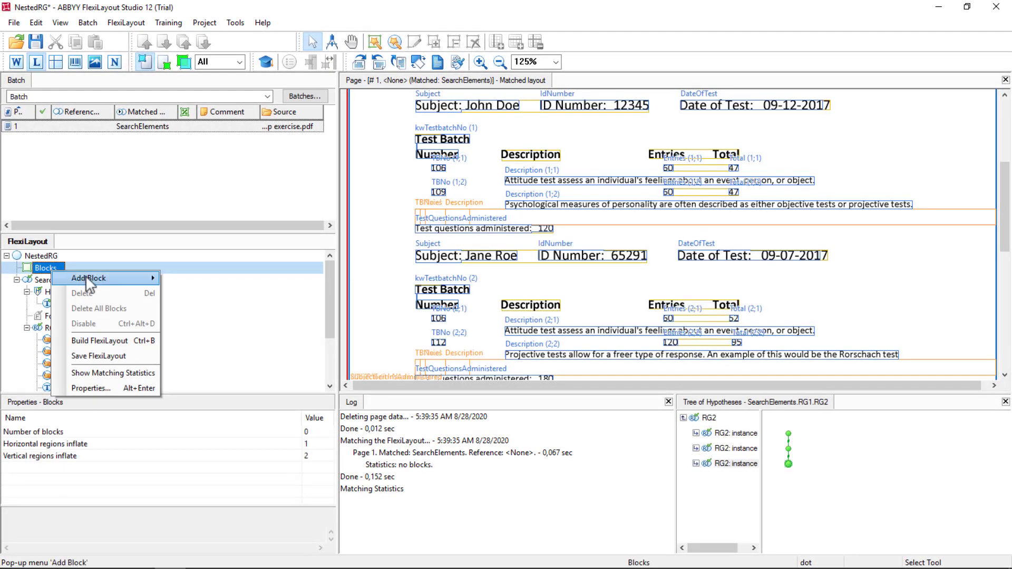
{"action": "mouse_move", "coordinate": [87, 278]}
{"action": "left_click", "coordinate": [194, 408]}
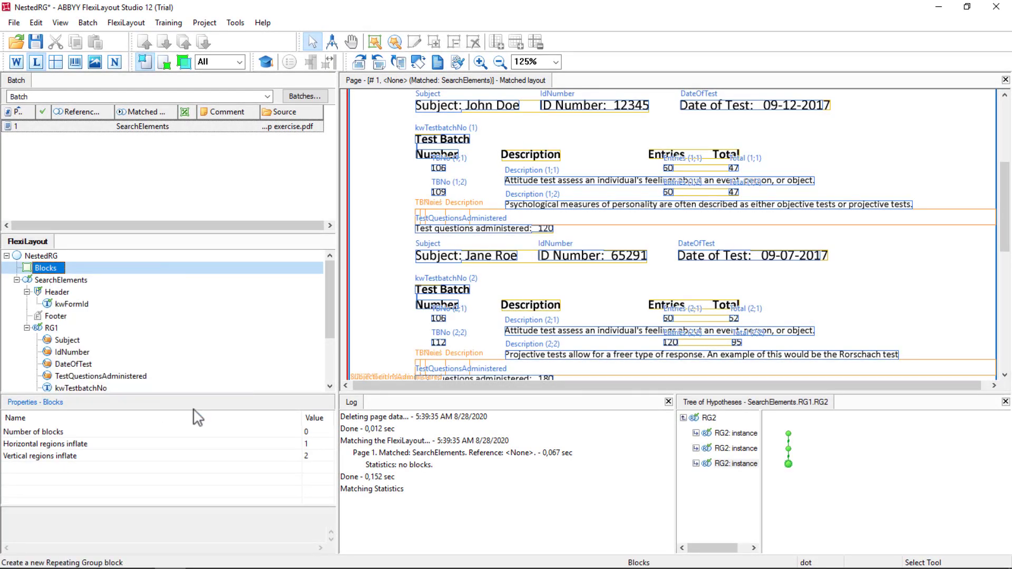
{"action": "type", "text": "RG1"}
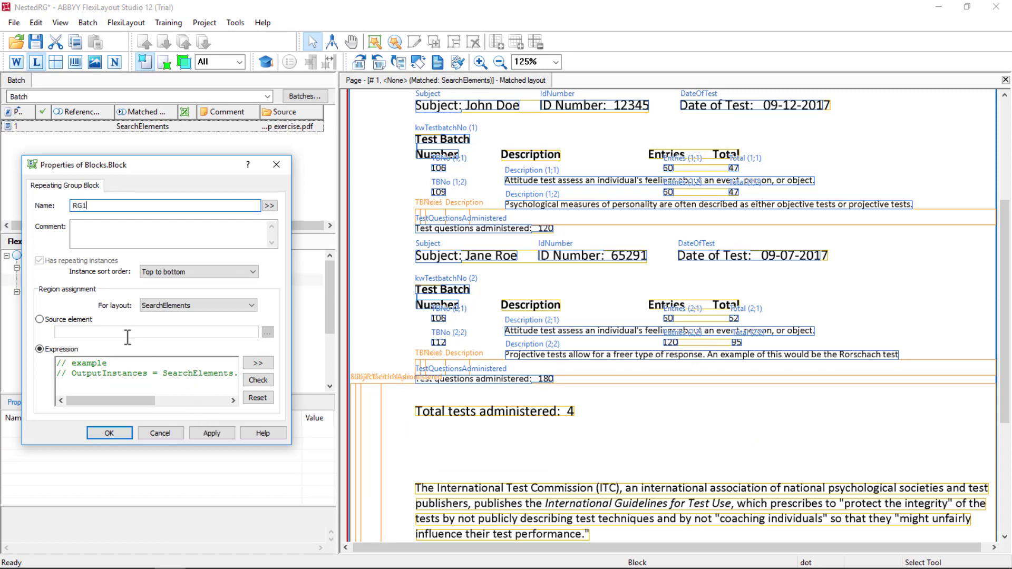
Assign the RG1 block's region from the source element SearchElements.RG1.AllInstances.
{"action": "left_click", "coordinate": [53, 323]}
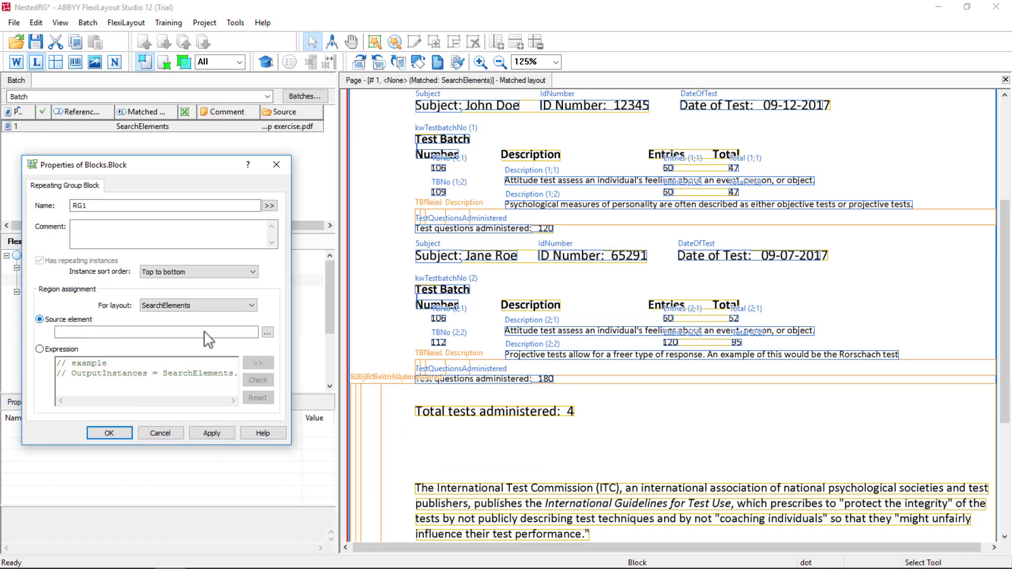
{"action": "left_click", "coordinate": [268, 331]}
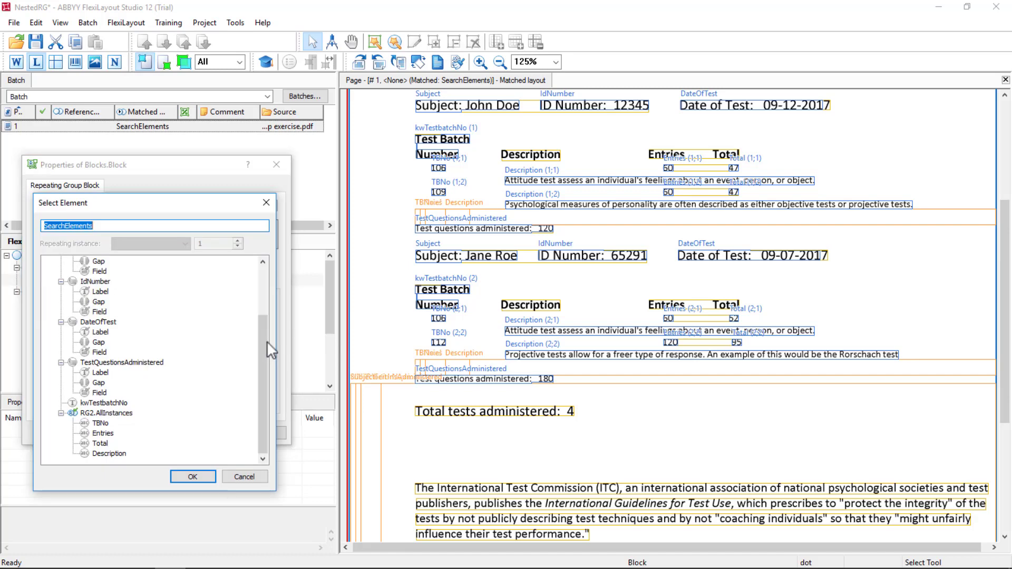
{"action": "left_click_drag", "start_coordinate": [264, 374], "coordinate": [264, 316]}
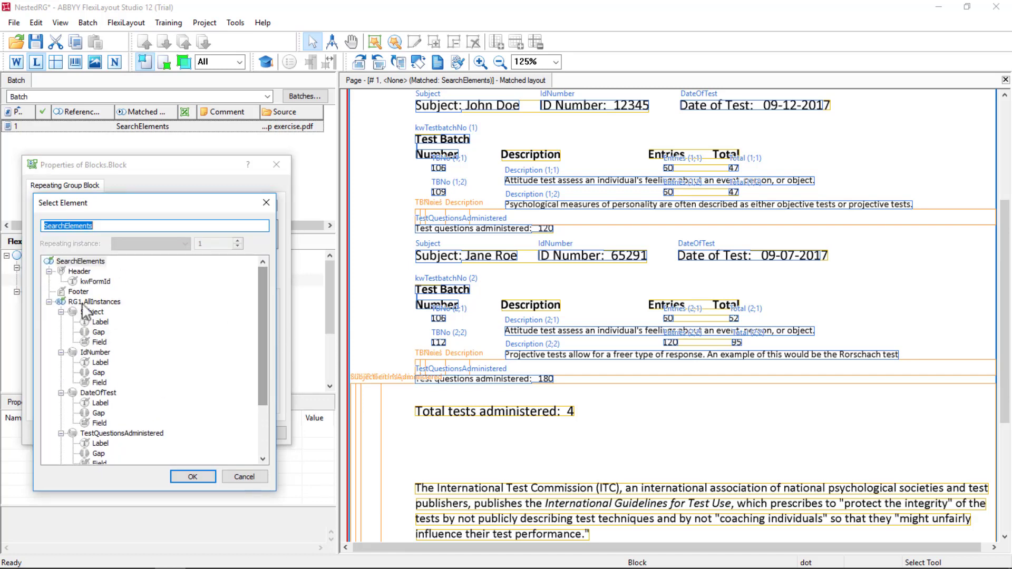
{"action": "left_click", "coordinate": [82, 302]}
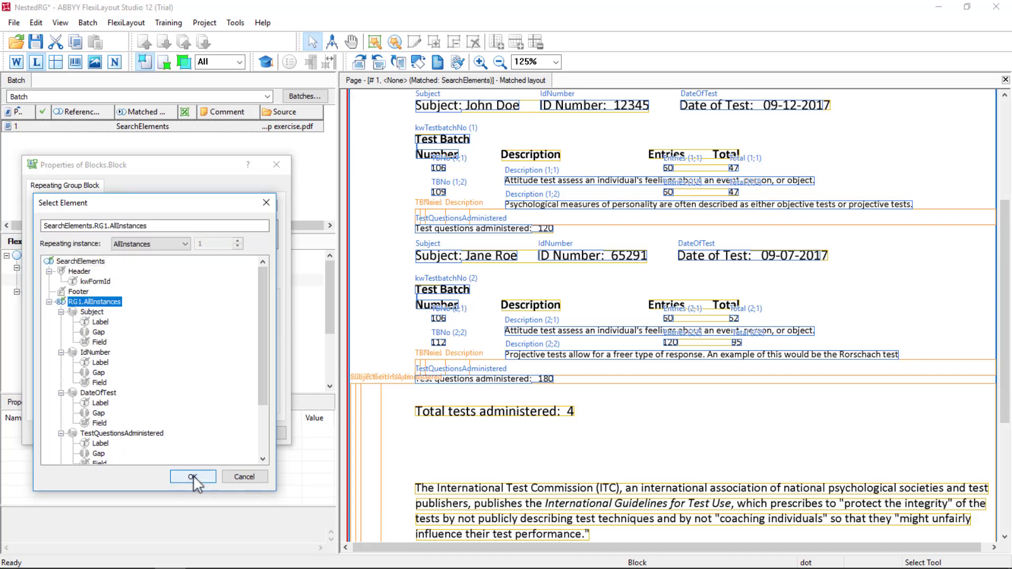
{"action": "left_click", "coordinate": [193, 477]}
Set the RG1 block's instance sort order to In order of finding and save its properties.
{"action": "left_click", "coordinate": [176, 273]}
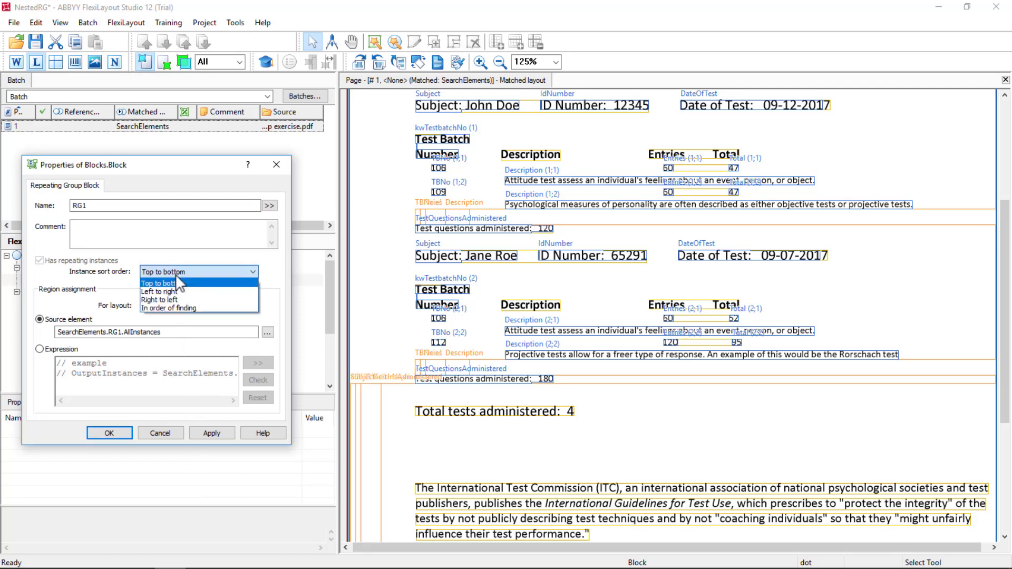
{"action": "left_click", "coordinate": [168, 308]}
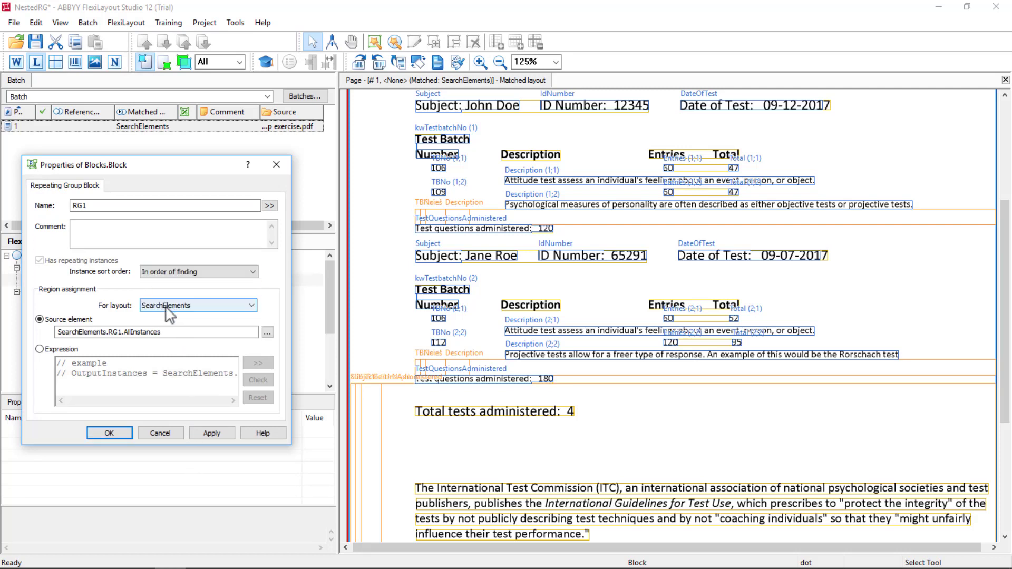
{"action": "left_click", "coordinate": [209, 434]}
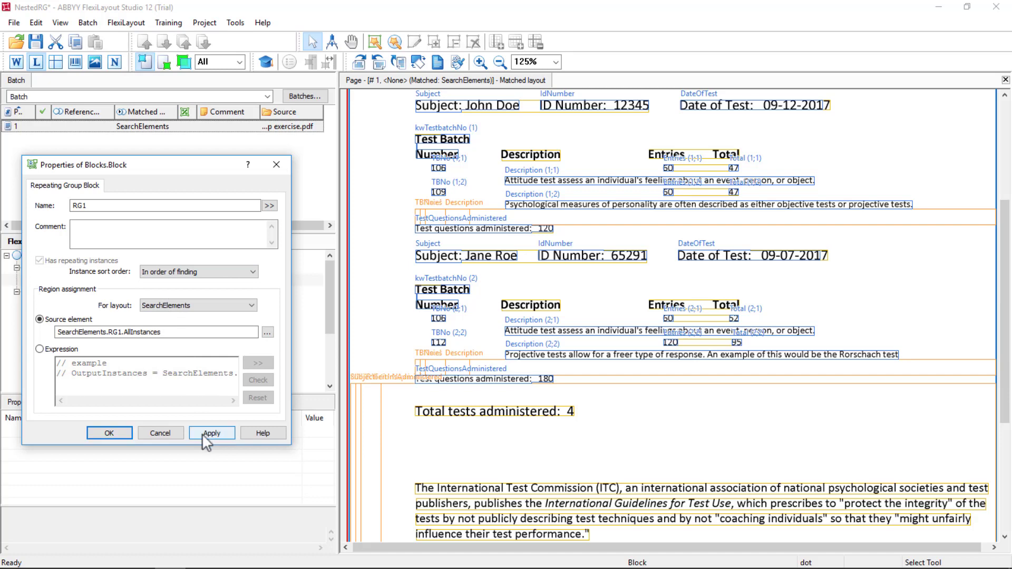
{"action": "left_click", "coordinate": [109, 434]}
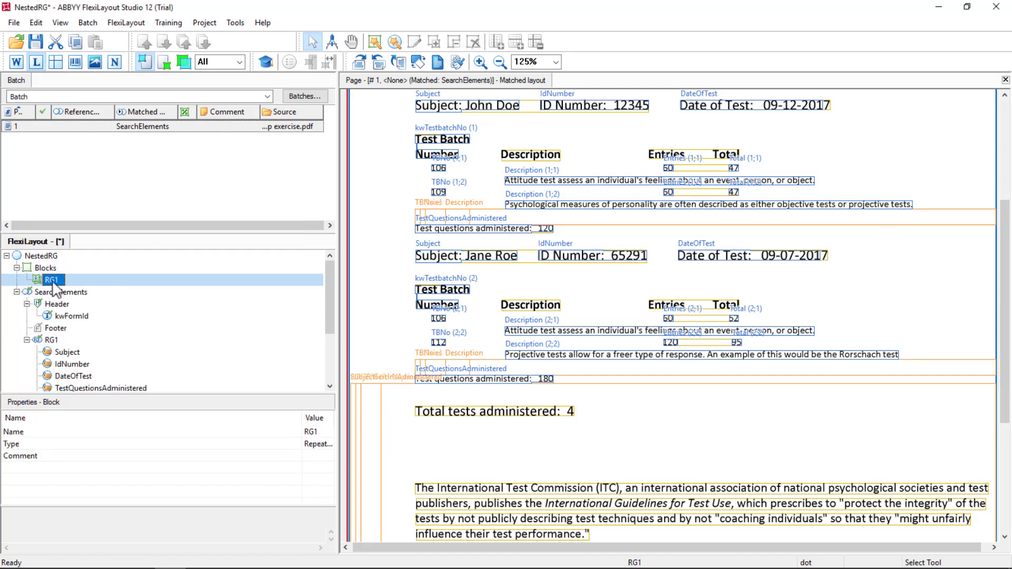
Add a text block inside the RG1 block with source element SearchElements.RG1.AllInstances.Subject.Field.
{"action": "right_click", "coordinate": [53, 283]}
{"action": "mouse_move", "coordinate": [105, 290]}
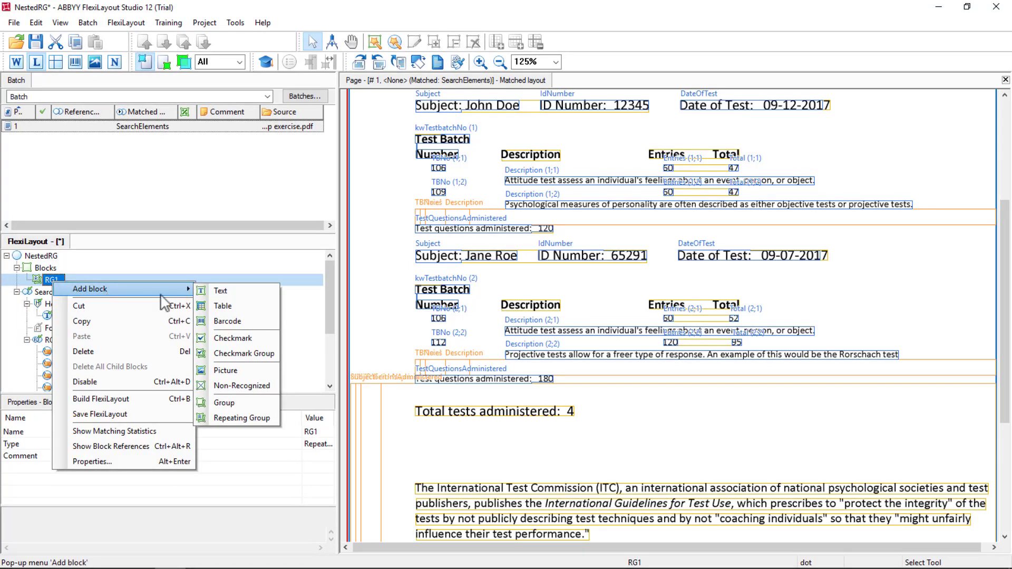
{"action": "left_click", "coordinate": [232, 291]}
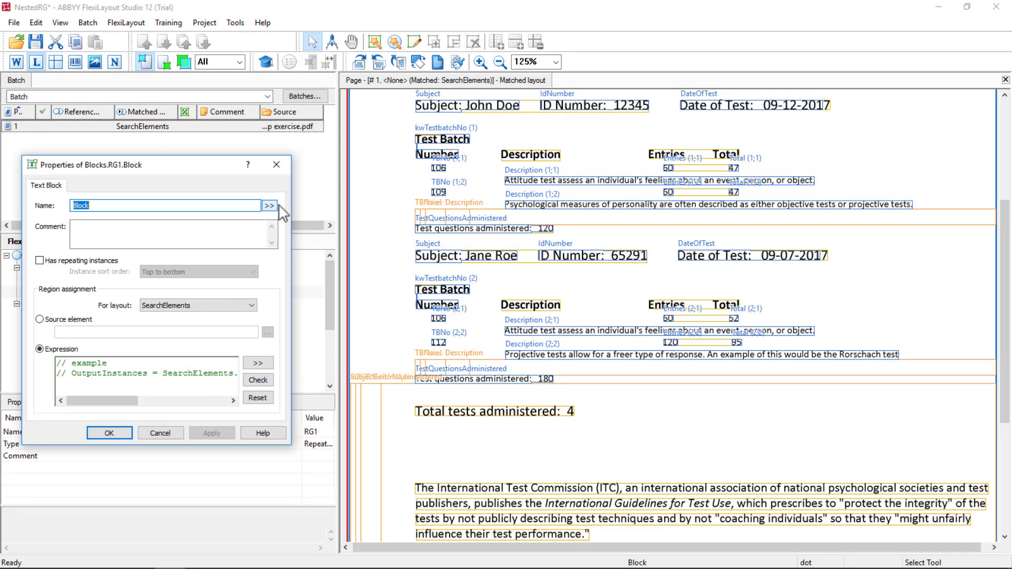
{"action": "left_click", "coordinate": [40, 319]}
{"action": "left_click", "coordinate": [267, 333]}
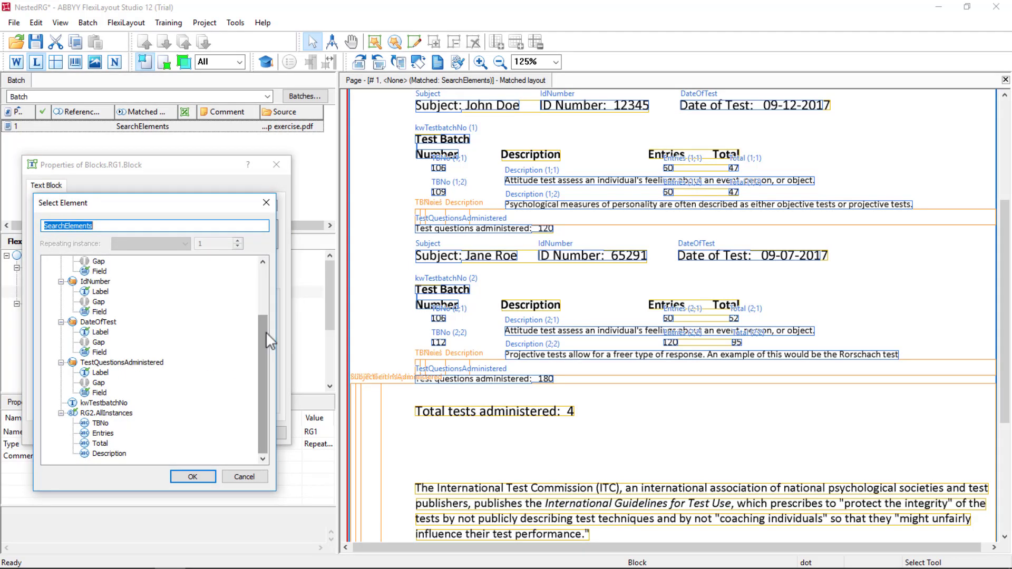
{"action": "left_click_drag", "start_coordinate": [265, 343], "coordinate": [264, 299]}
{"action": "left_click", "coordinate": [90, 312]}
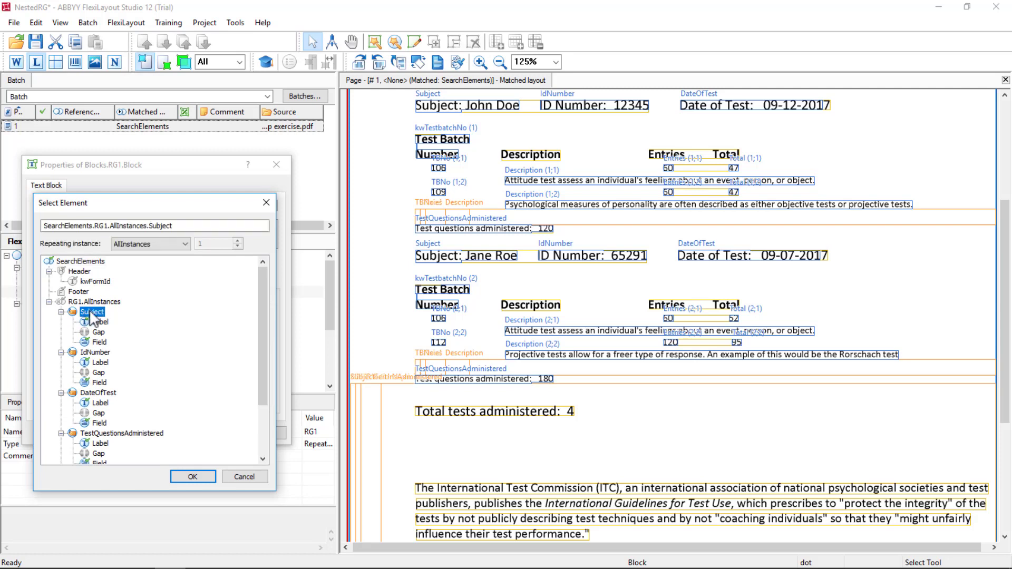
{"action": "left_click", "coordinate": [100, 342]}
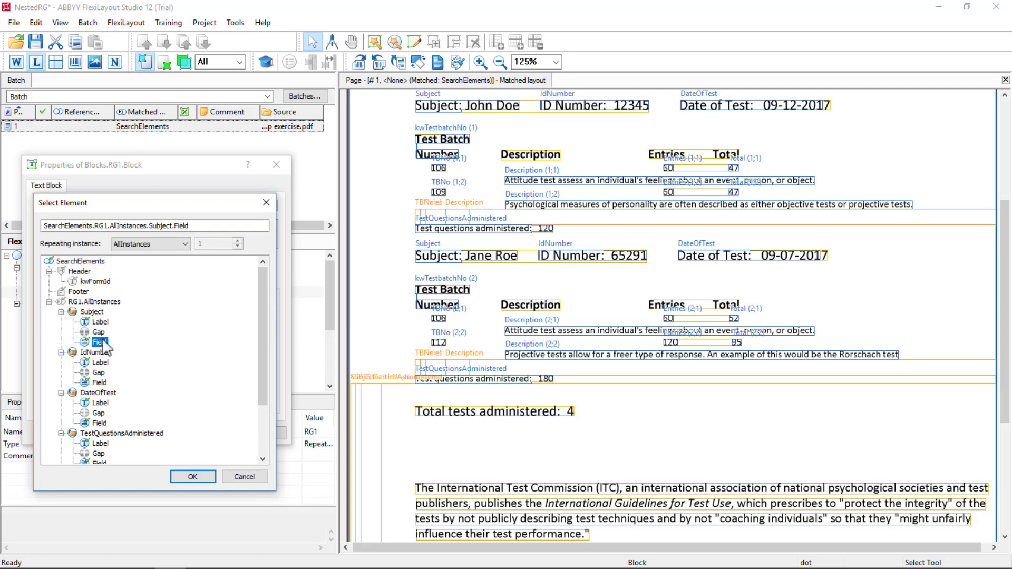
{"action": "left_click", "coordinate": [185, 475]}
Name the new text block Subject and save its properties.
{"action": "left_click", "coordinate": [95, 205]}
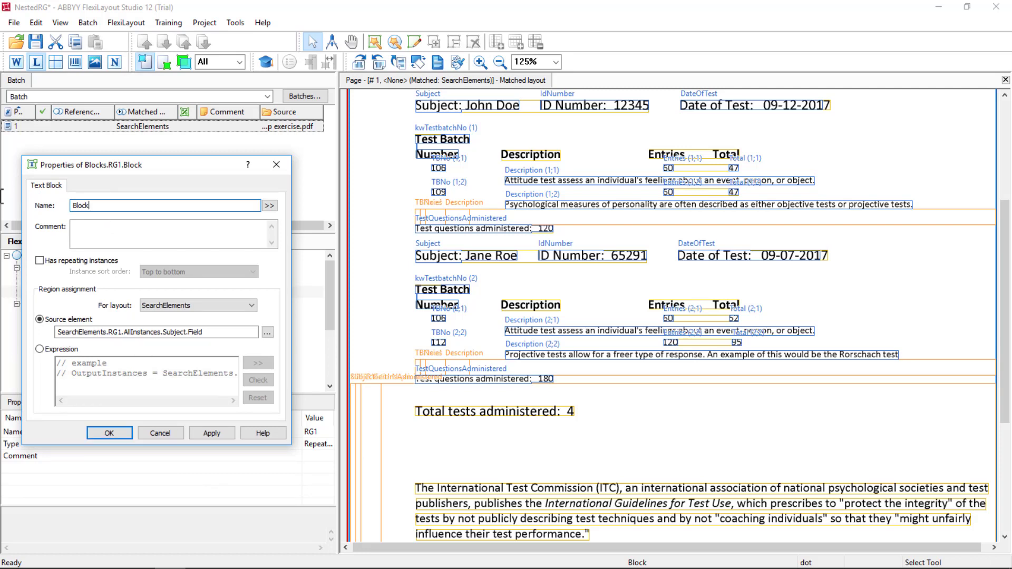
{"action": "key", "text": "ctrl+a"}
{"action": "type", "text": "Subject"}
{"action": "left_click", "coordinate": [197, 430]}
{"action": "left_click", "coordinate": [117, 433]}
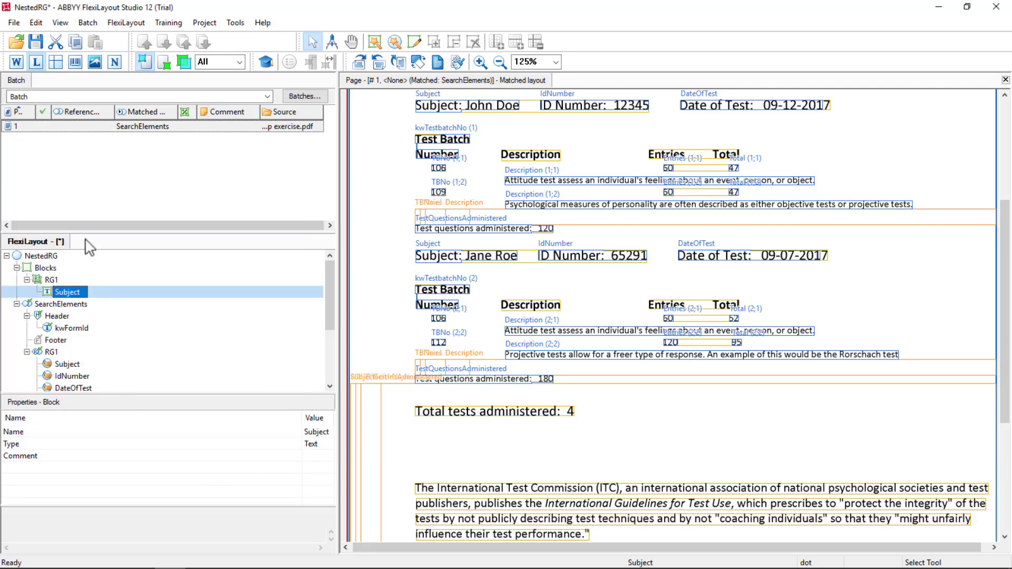
Add a text block named IDNumber to the RG1 block, with source element SearchElements.RG1.AllInstances.IdNumber.Field.
{"action": "right_click", "coordinate": [48, 280]}
{"action": "mouse_move", "coordinate": [116, 298]}
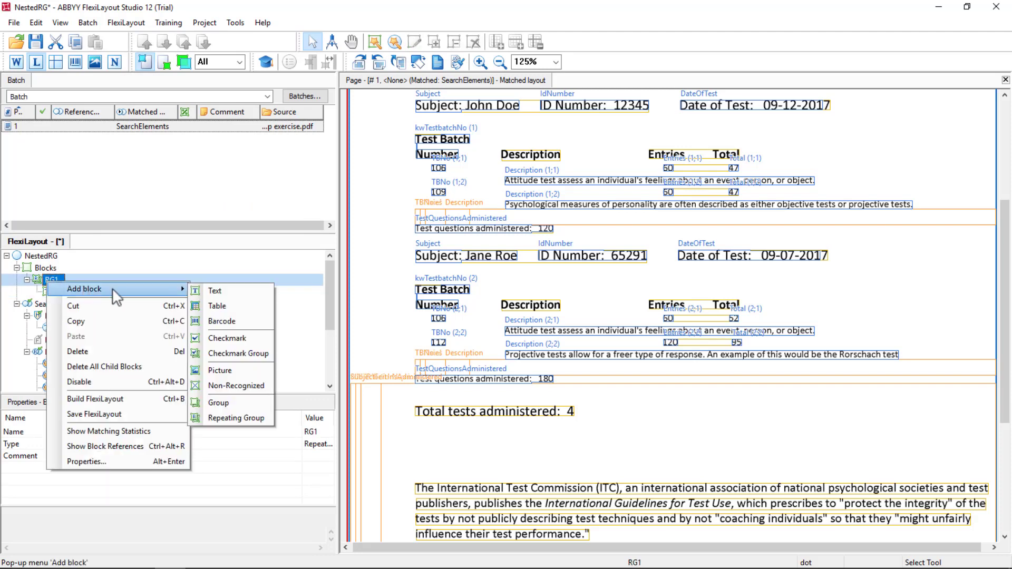
{"action": "left_click", "coordinate": [218, 292]}
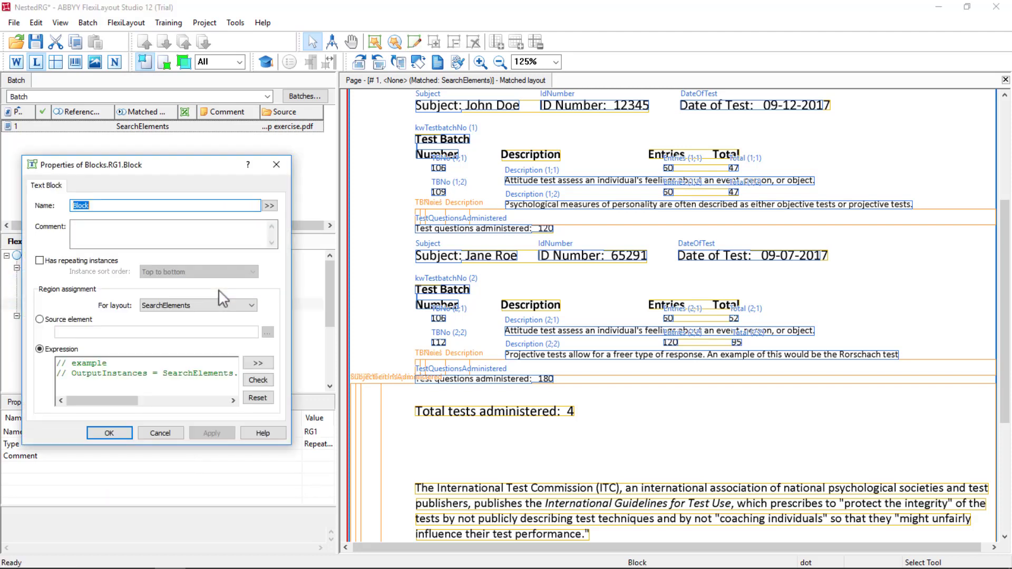
{"action": "type", "text": "IDNumber"}
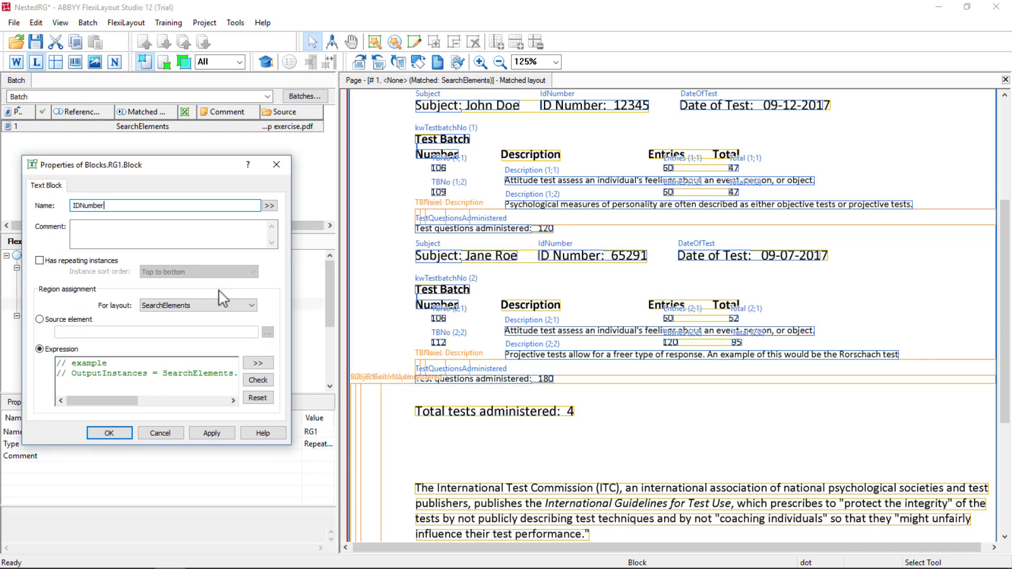
{"action": "left_click", "coordinate": [48, 320]}
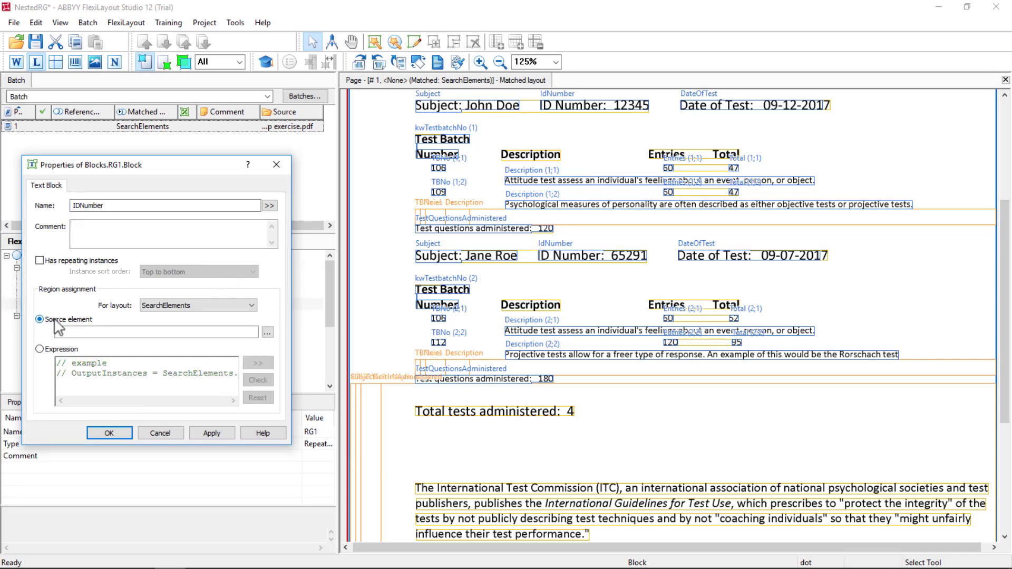
{"action": "left_click", "coordinate": [267, 333]}
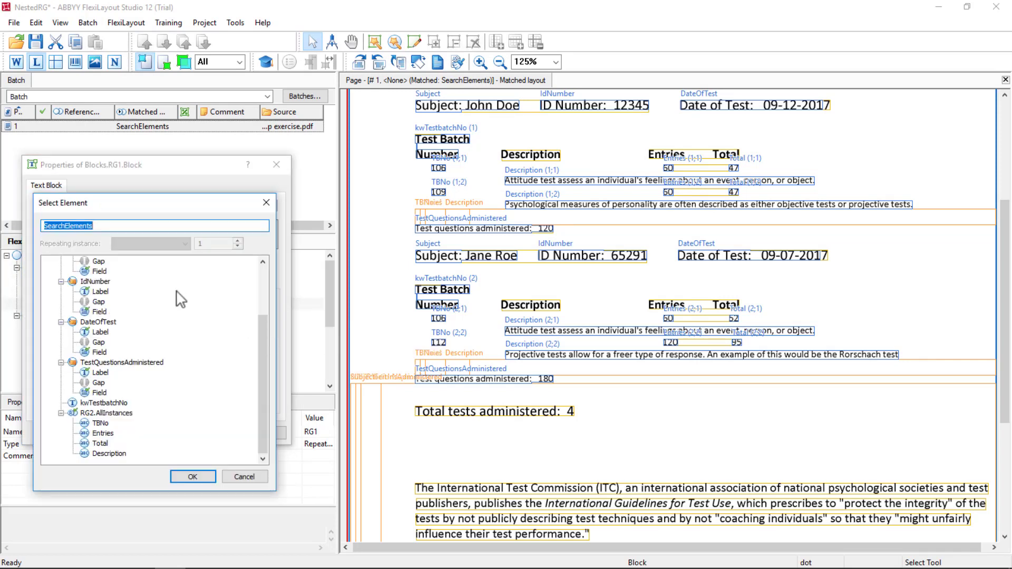
{"action": "left_click", "coordinate": [100, 312]}
{"action": "left_click", "coordinate": [191, 476]}
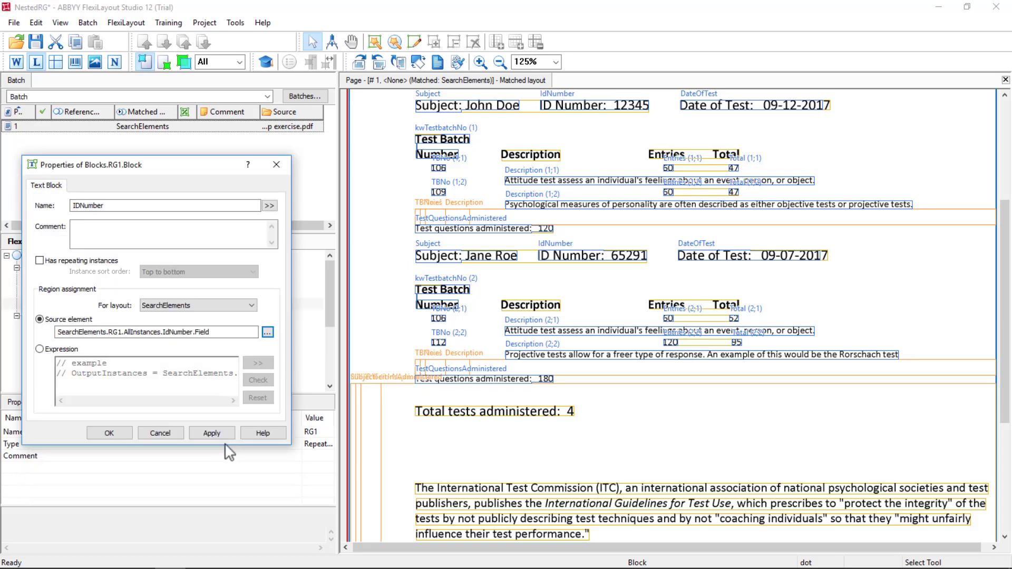
{"action": "left_click", "coordinate": [213, 433]}
{"action": "left_click", "coordinate": [109, 433]}
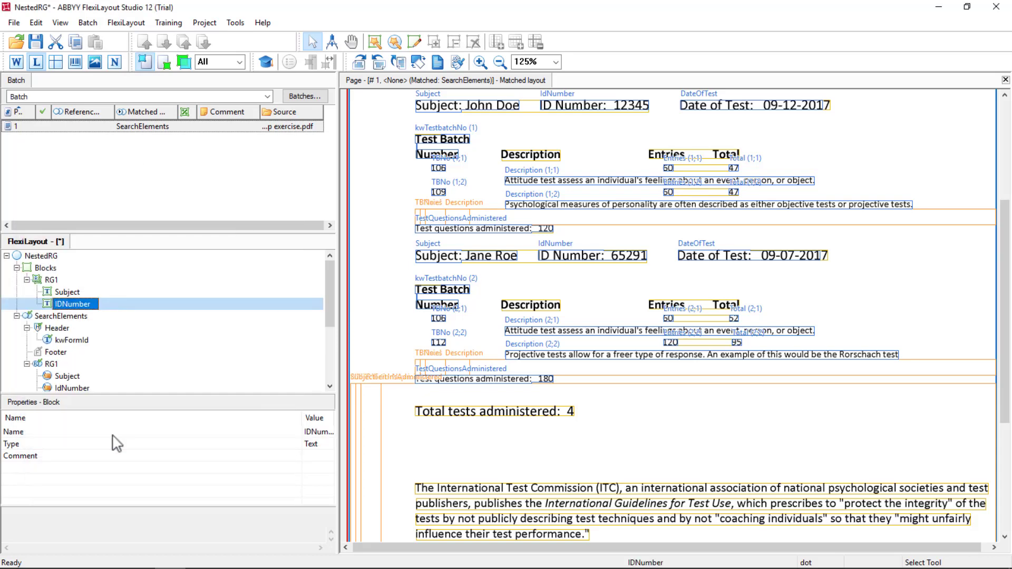
Add a text block named DateOfTest to the RG1 block, with source element SearchElements.RG1.AllInstances.DateOfTest.Field.
{"action": "right_click", "coordinate": [51, 283]}
{"action": "mouse_move", "coordinate": [113, 285]}
{"action": "left_click", "coordinate": [231, 285]}
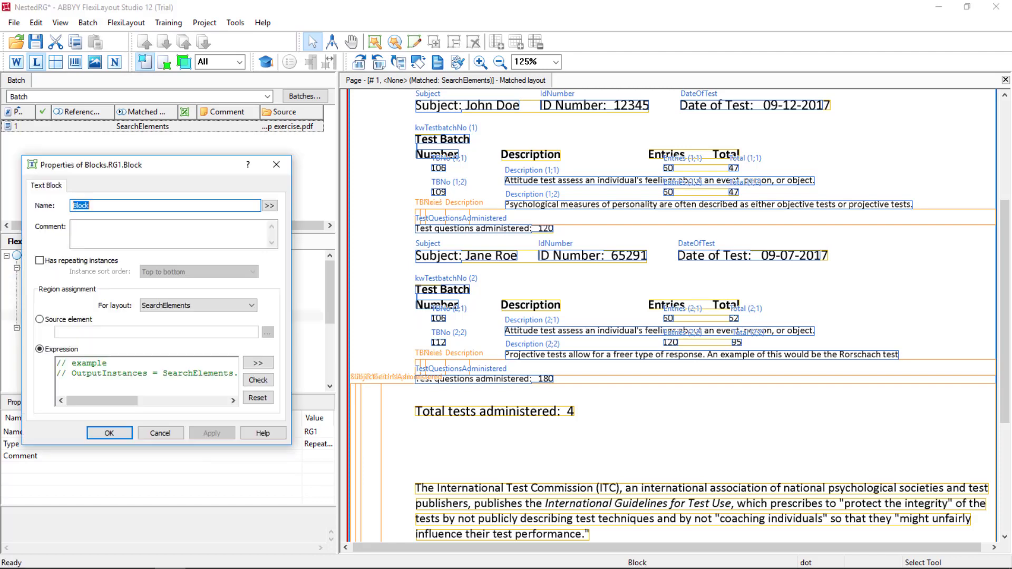
{"action": "type", "text": "DateOfTest"}
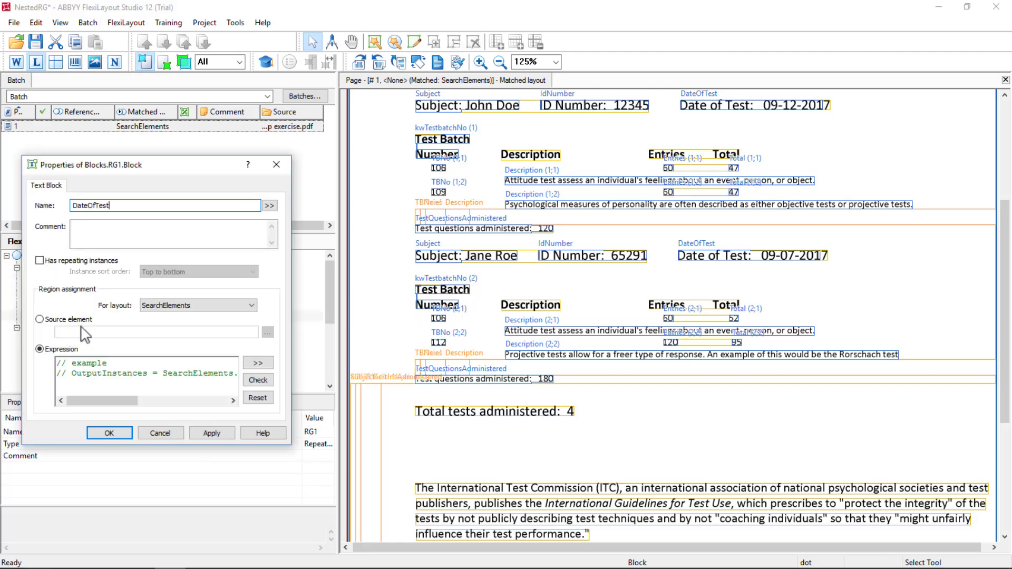
{"action": "left_click", "coordinate": [41, 319]}
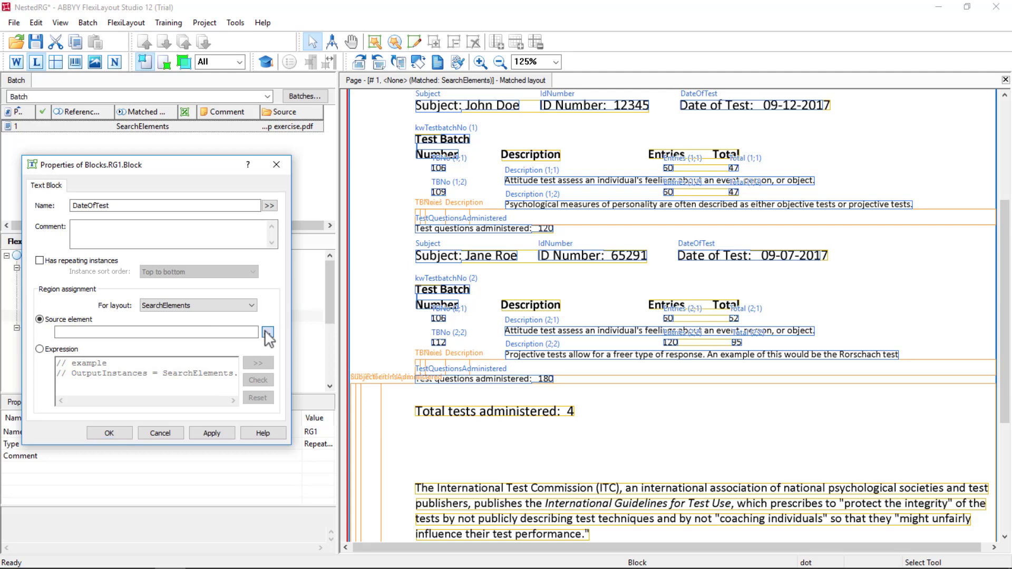
{"action": "left_click", "coordinate": [267, 332]}
{"action": "left_click", "coordinate": [99, 352]}
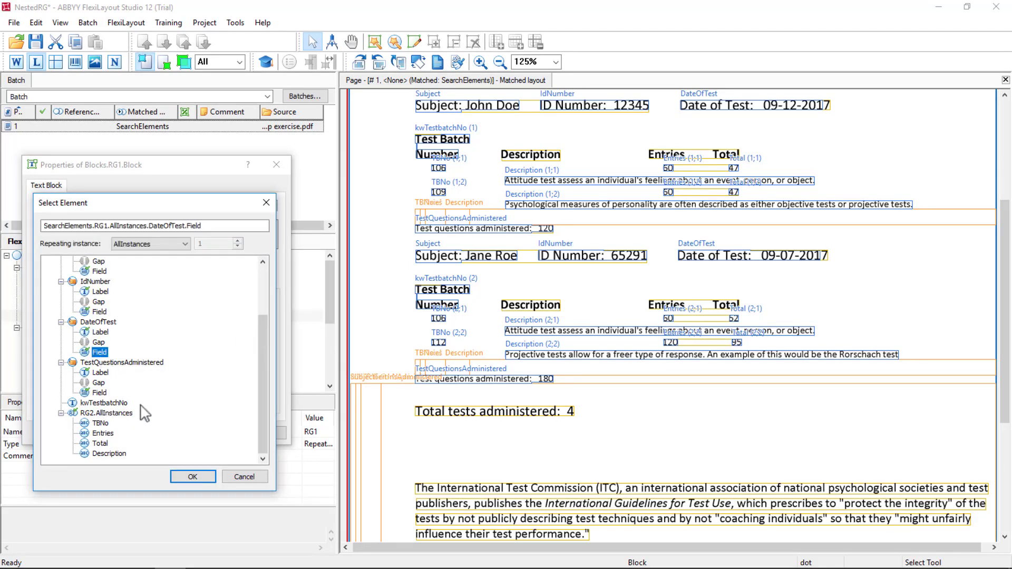
{"action": "left_click", "coordinate": [192, 477]}
{"action": "left_click", "coordinate": [210, 433]}
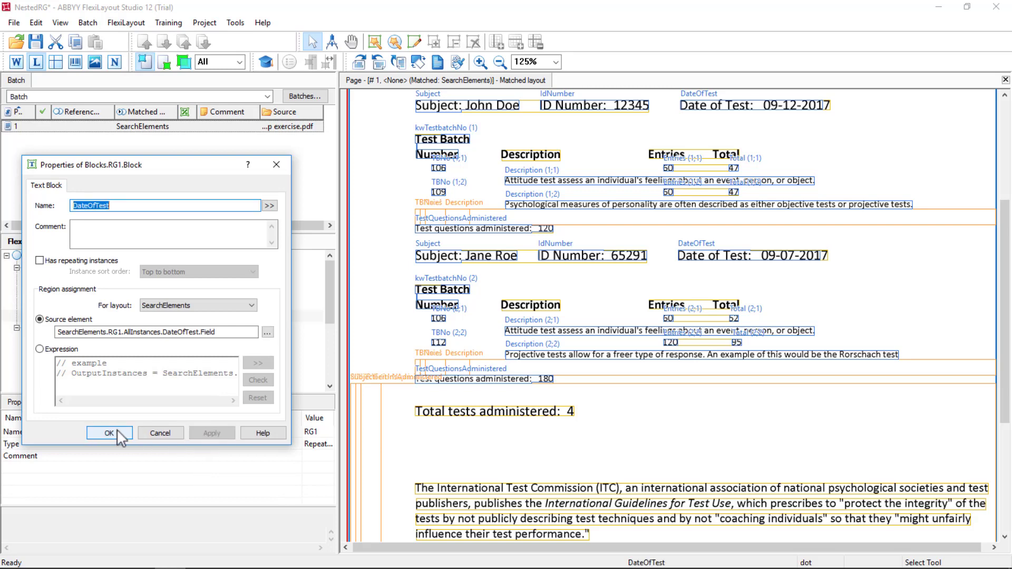
{"action": "left_click", "coordinate": [118, 433]}
Add a text block named TestQuestionsAdministered to the RG1 block, with source element SearchElements.RG1.AllInstances.TestQuestionsAdministered.Field.
{"action": "right_click", "coordinate": [49, 282]}
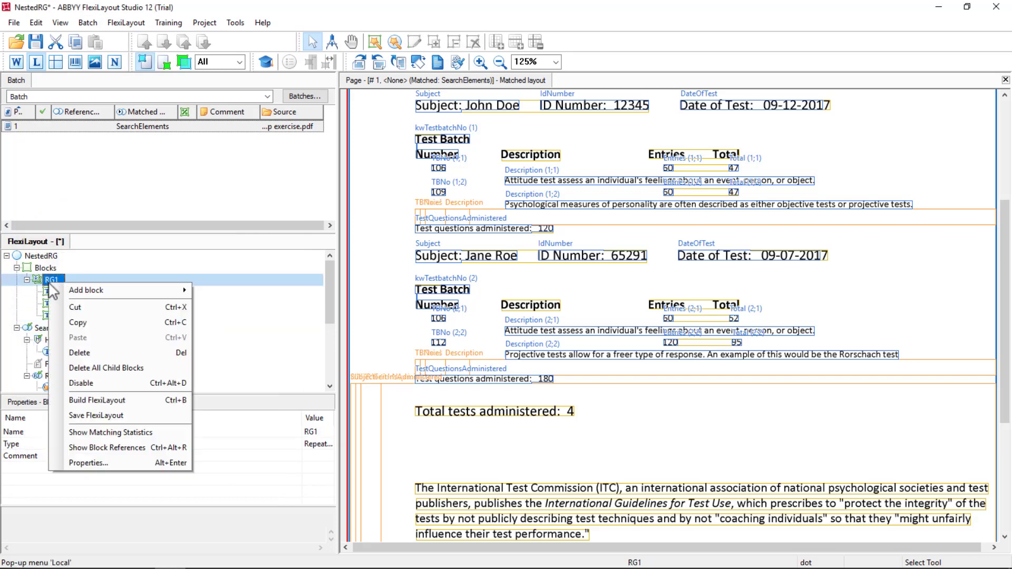
{"action": "mouse_move", "coordinate": [79, 290]}
{"action": "left_click", "coordinate": [212, 291]}
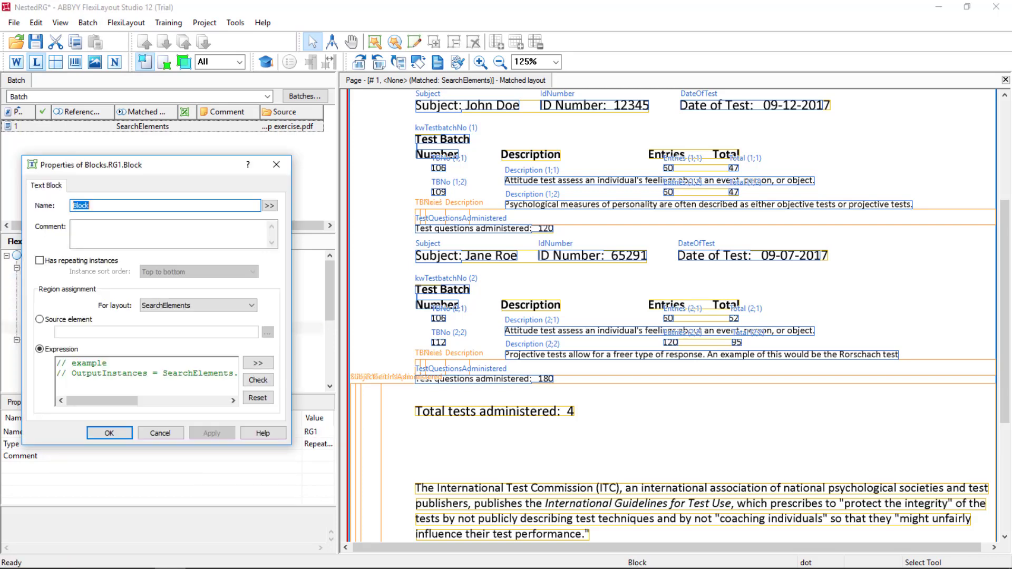
{"action": "type", "text": "TestQuestionsAdministered"}
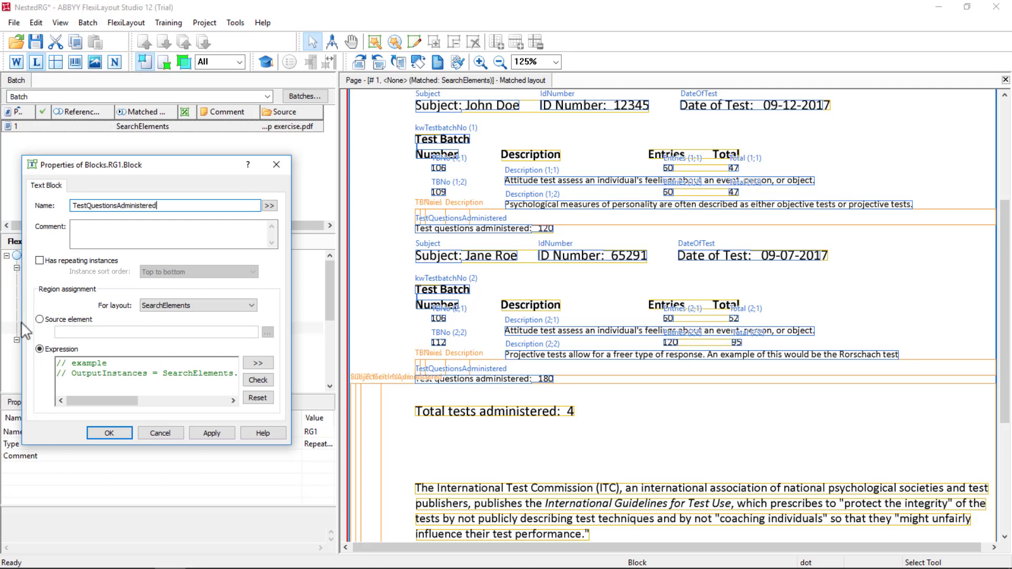
{"action": "left_click", "coordinate": [80, 320]}
{"action": "left_click", "coordinate": [267, 332]}
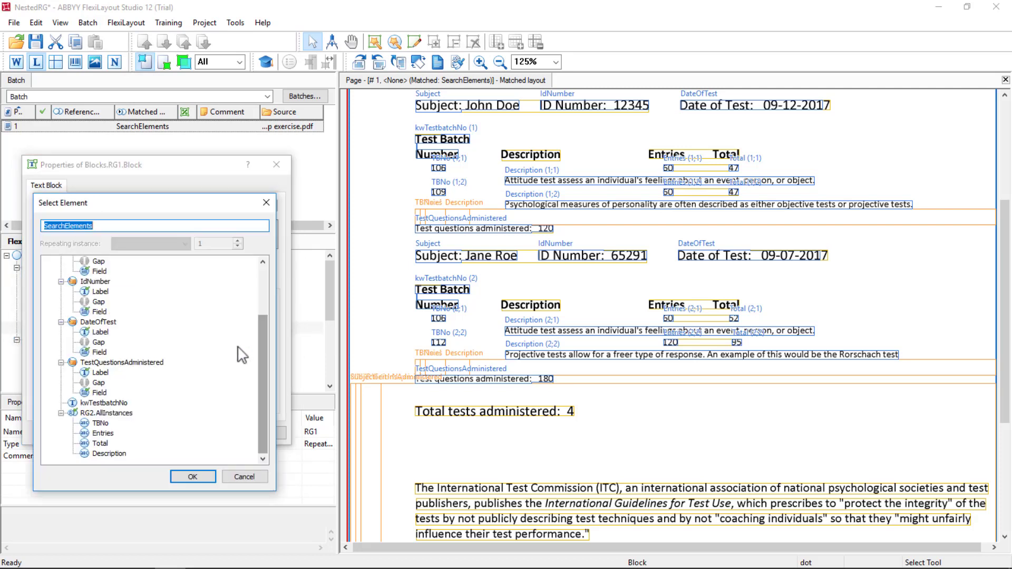
{"action": "left_click", "coordinate": [100, 393]}
{"action": "left_click", "coordinate": [192, 477]}
{"action": "left_click", "coordinate": [212, 433]}
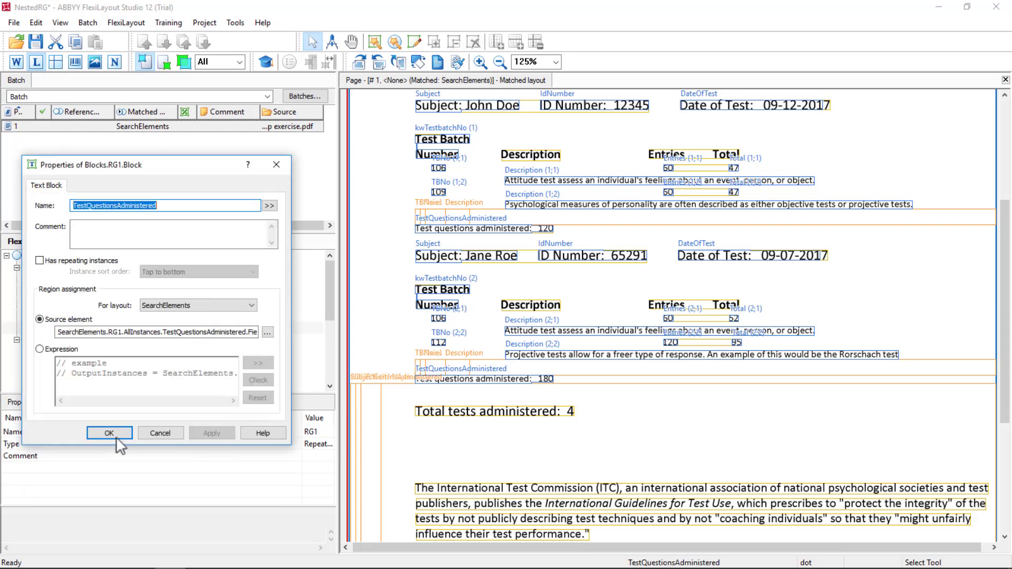
{"action": "left_click", "coordinate": [109, 433]}
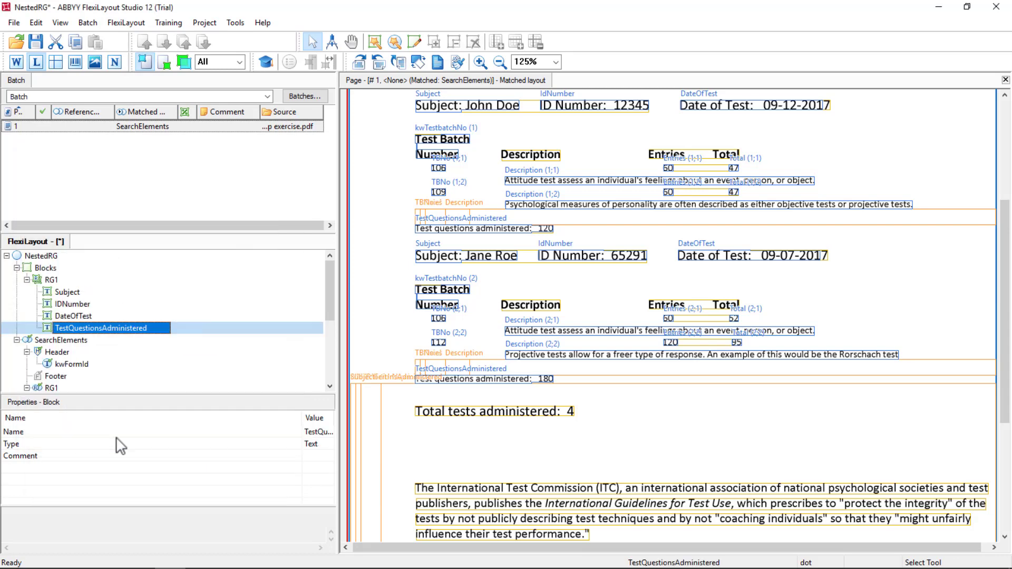
Add a repeating group block named RG2 inside the RG1 block, with source element SearchElements.RG1.AllInstances.RG2.AllInstances.
{"action": "right_click", "coordinate": [49, 281]}
{"action": "mouse_move", "coordinate": [88, 290]}
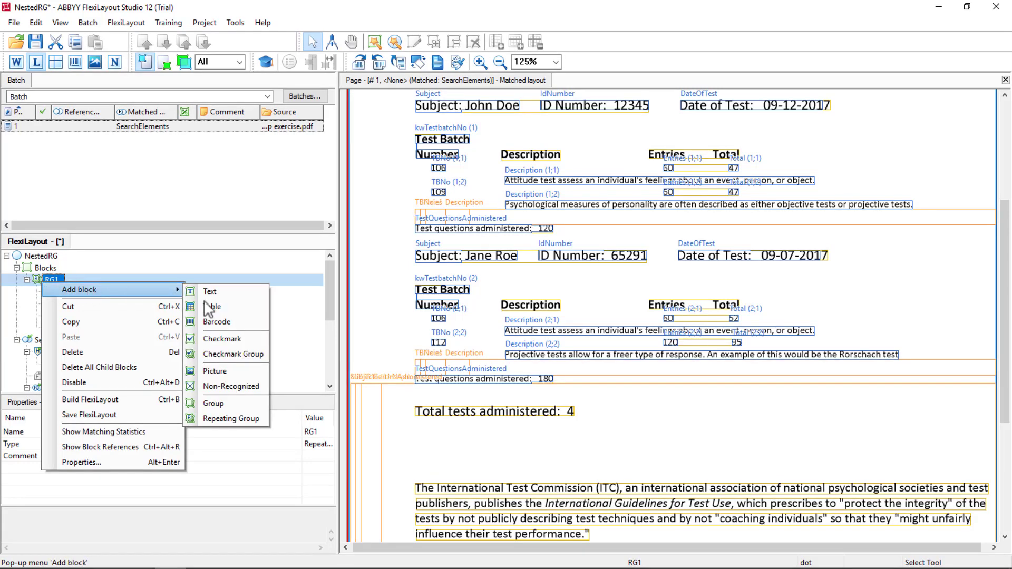
{"action": "left_click", "coordinate": [222, 421]}
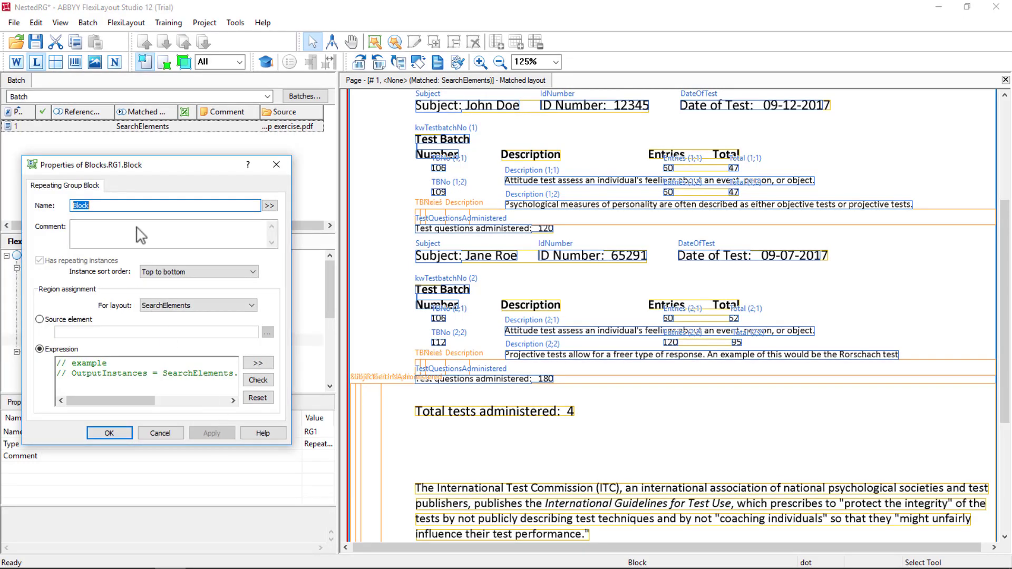
{"action": "type", "text": "RG2"}
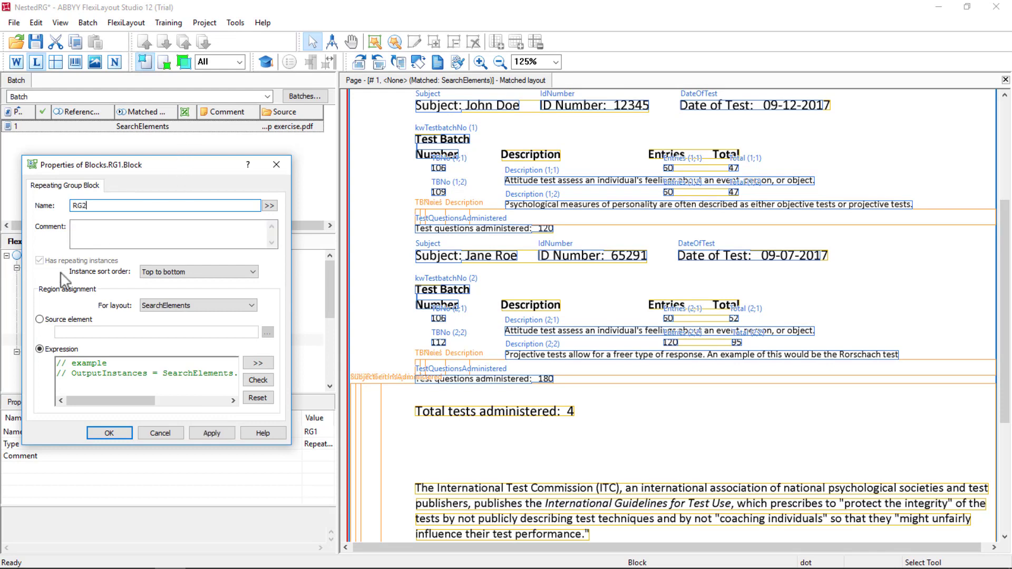
{"action": "left_click", "coordinate": [55, 320]}
{"action": "left_click", "coordinate": [267, 333]}
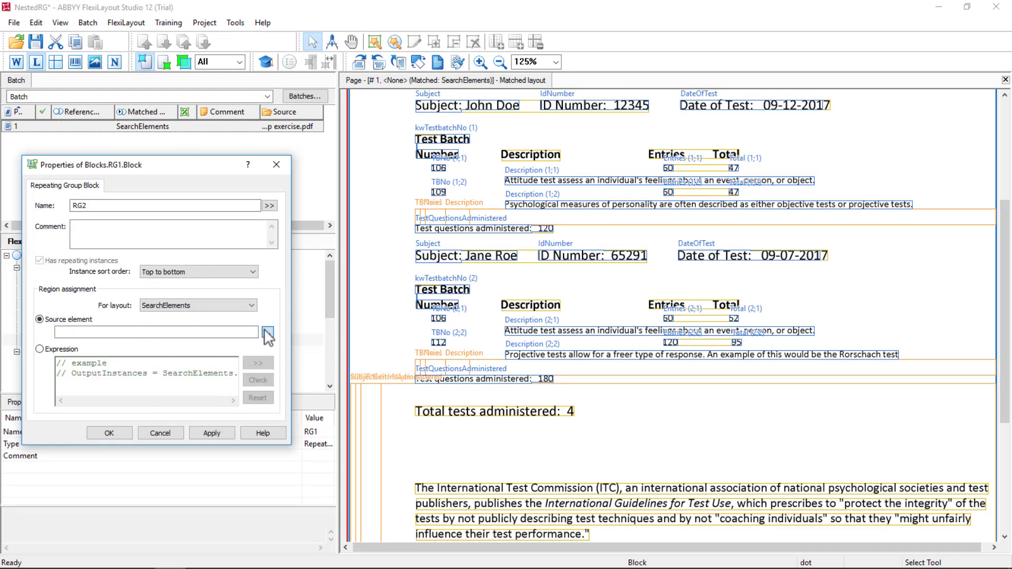
{"action": "left_click", "coordinate": [107, 414]}
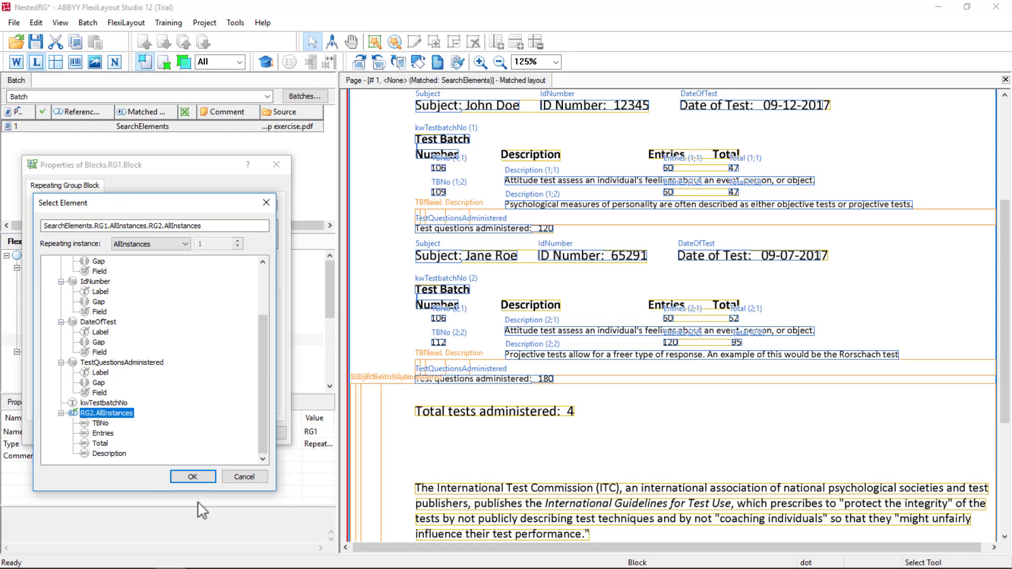
{"action": "left_click", "coordinate": [204, 475]}
Set the RG2 block's instance sort order to In order of finding and save its properties.
{"action": "left_click", "coordinate": [164, 272]}
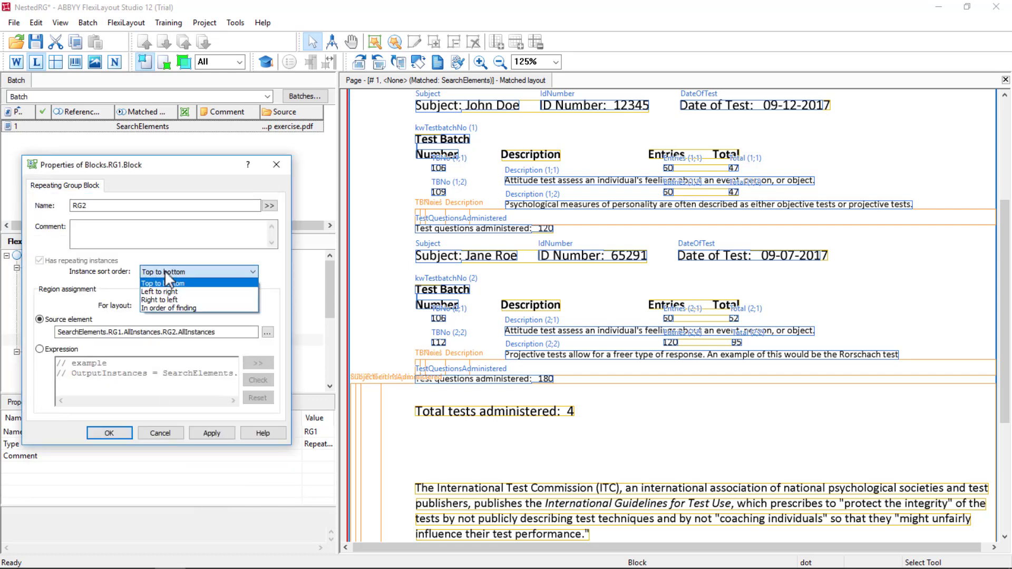
{"action": "left_click", "coordinate": [169, 308]}
{"action": "left_click", "coordinate": [211, 435]}
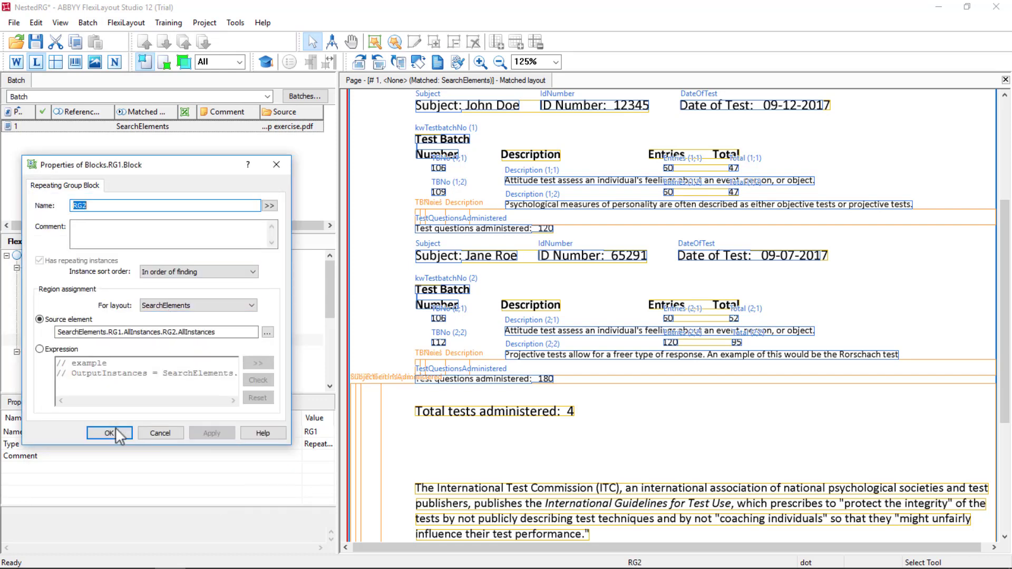
{"action": "left_click", "coordinate": [115, 428]}
Add a text block named TBNo to the RG2 block, with source element SearchElements.RG1.AllInstances.RG2.AllInstances.TBNo.
{"action": "right_click", "coordinate": [63, 344]}
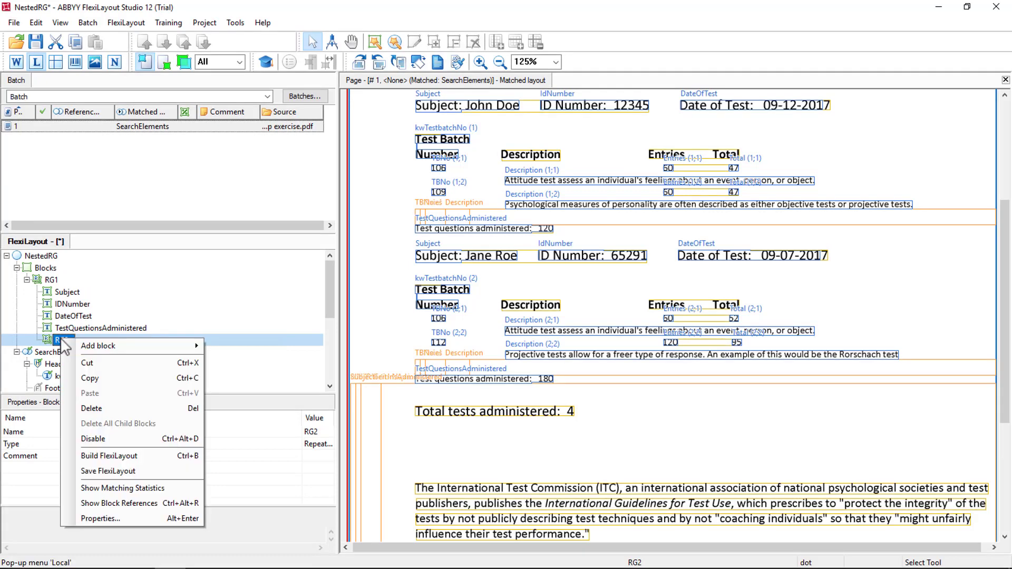
{"action": "mouse_move", "coordinate": [192, 346]}
{"action": "left_click", "coordinate": [226, 348]}
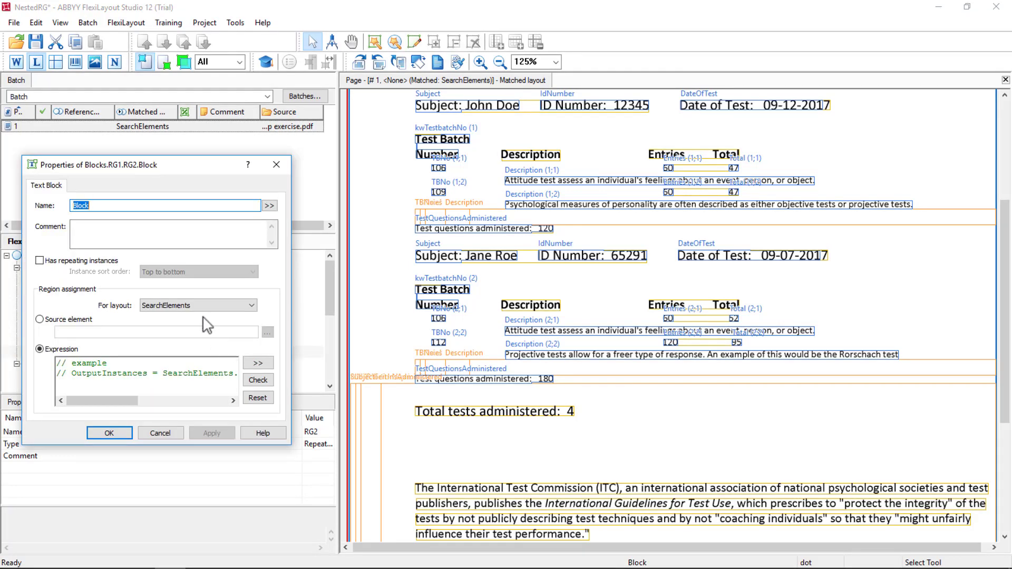
{"action": "left_click", "coordinate": [40, 319]}
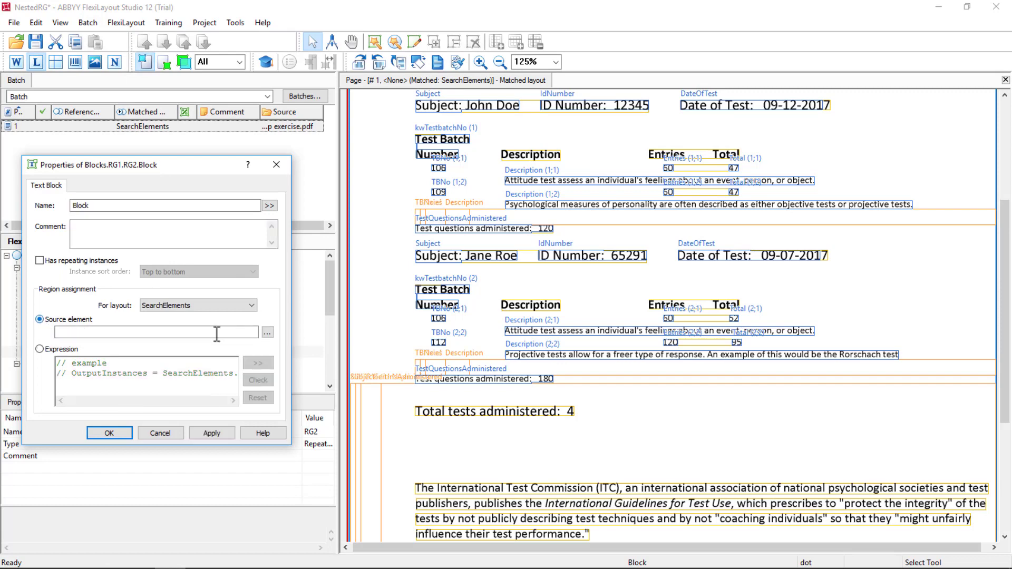
{"action": "left_click", "coordinate": [268, 332]}
{"action": "left_click", "coordinate": [103, 424]}
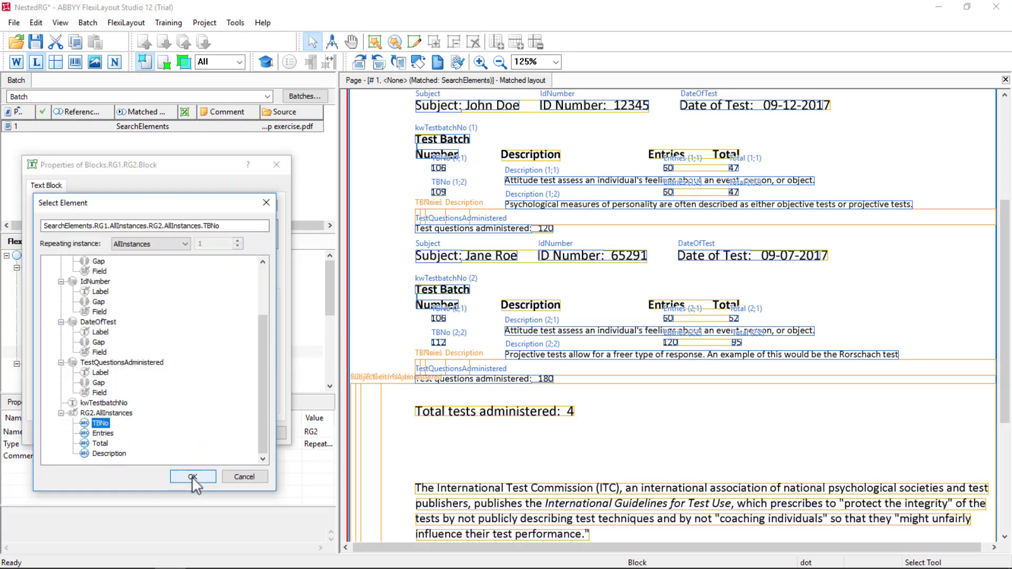
{"action": "left_click", "coordinate": [193, 477]}
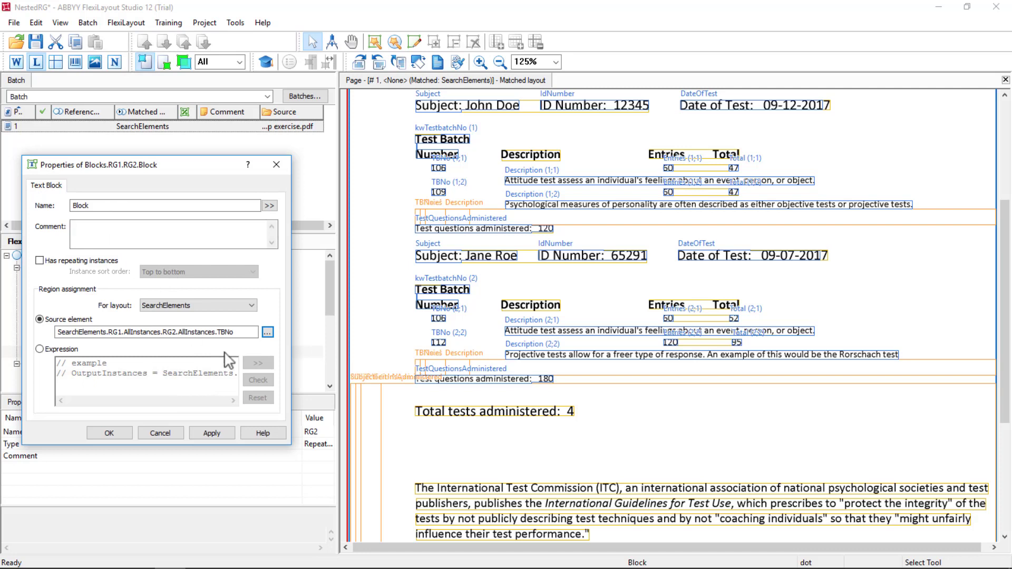
{"action": "double_click", "coordinate": [217, 337]}
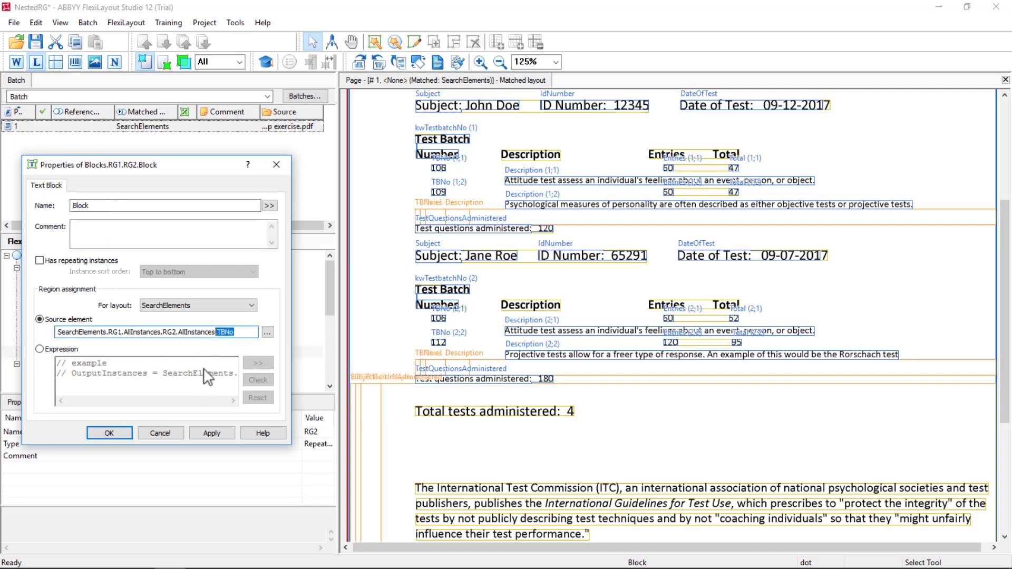
{"action": "double_click", "coordinate": [106, 205]}
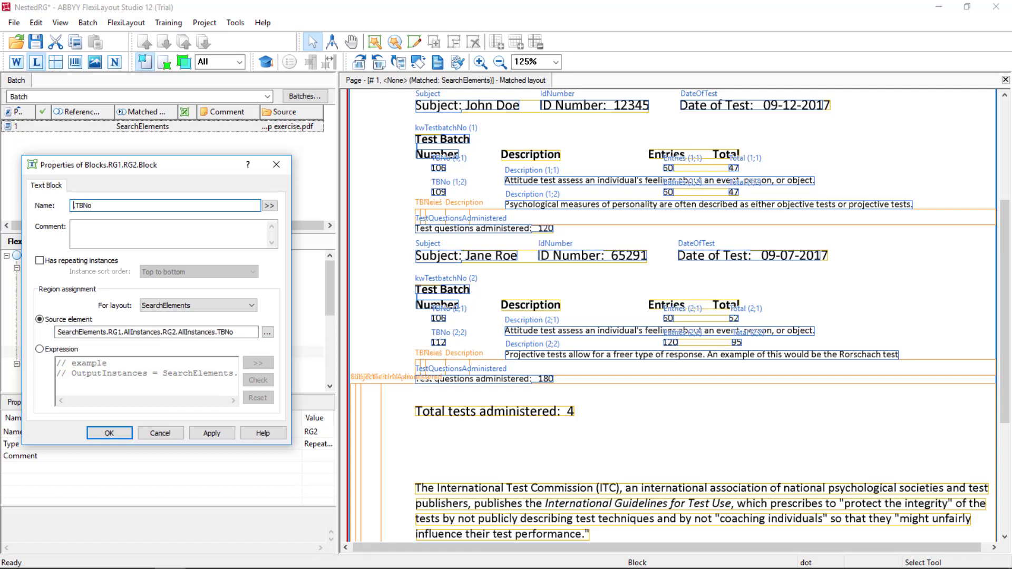
{"action": "left_click", "coordinate": [128, 430]}
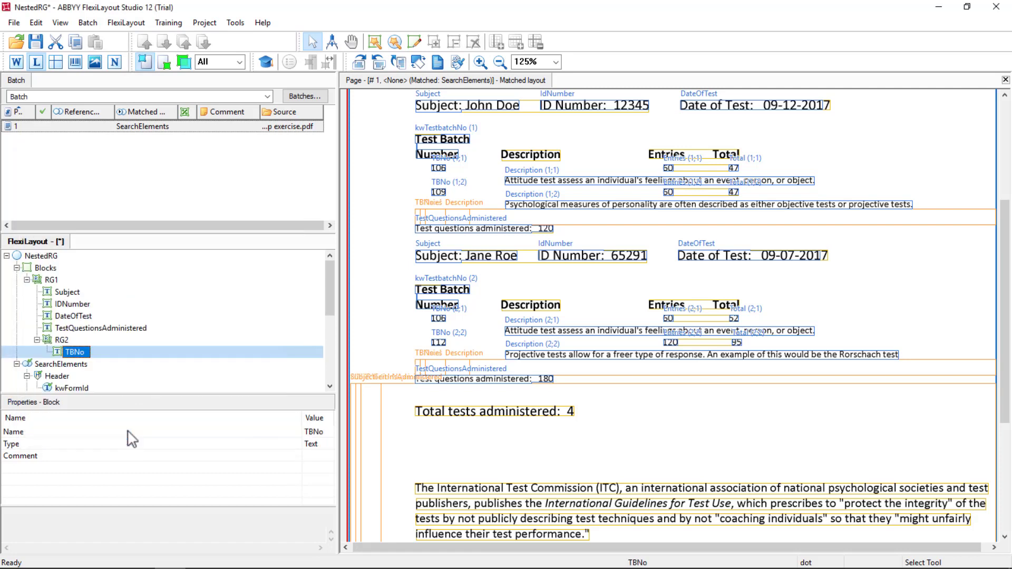
Add a text block named Entries to the RG2 block, with source element SearchElements.RG1.AllInstances.RG2.AllInstances.Entries.
{"action": "right_click", "coordinate": [60, 341]}
{"action": "mouse_move", "coordinate": [94, 341]}
{"action": "left_click", "coordinate": [216, 343]}
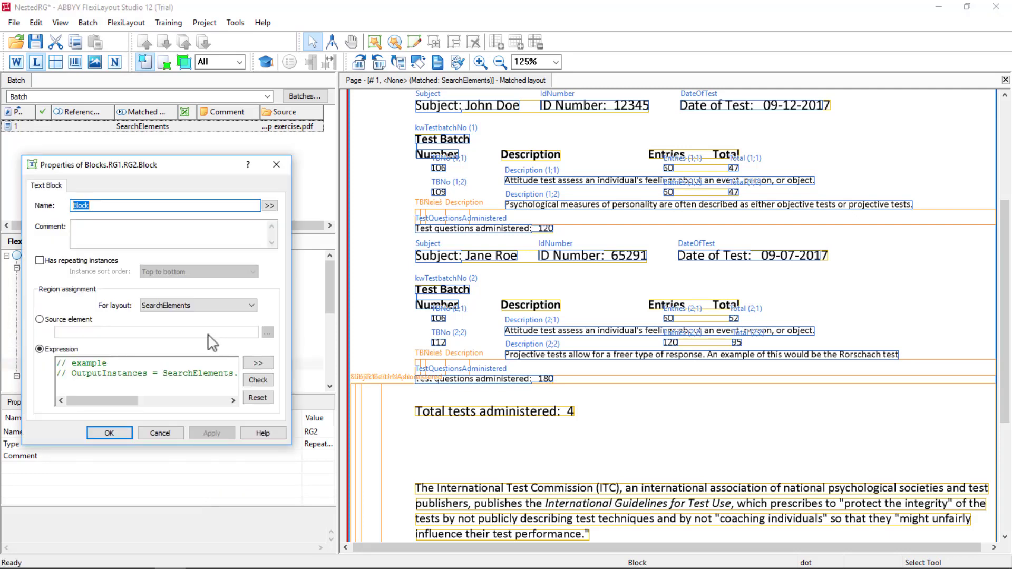
{"action": "left_click", "coordinate": [41, 320]}
{"action": "left_click", "coordinate": [268, 333]}
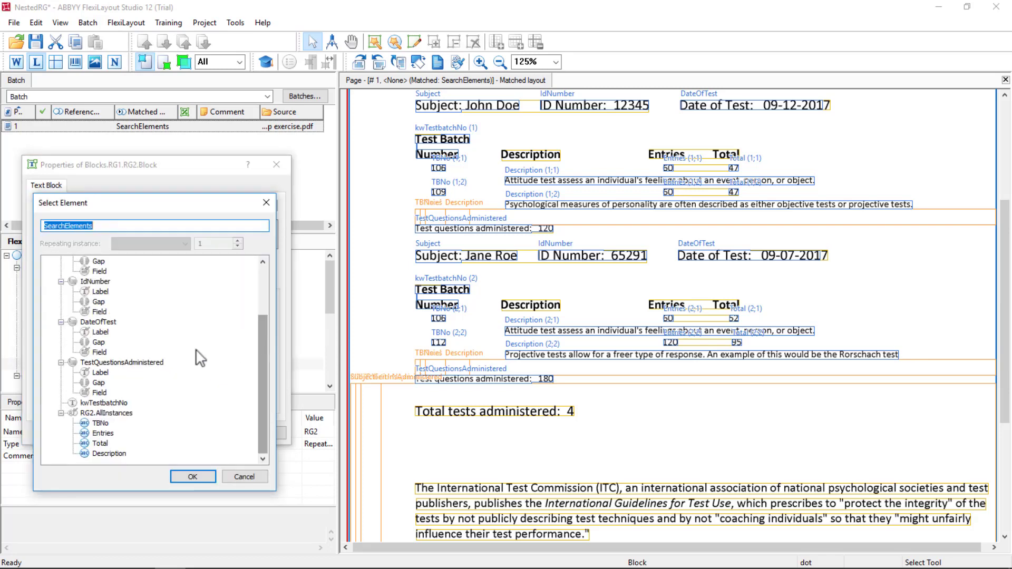
{"action": "left_click", "coordinate": [104, 434]}
{"action": "left_click", "coordinate": [192, 477]}
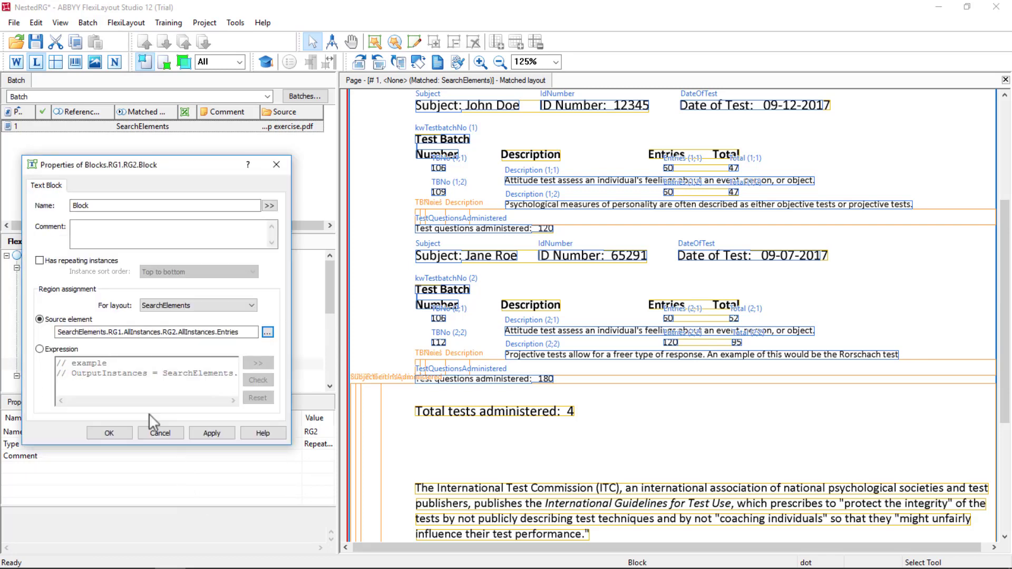
{"action": "double_click", "coordinate": [226, 332]}
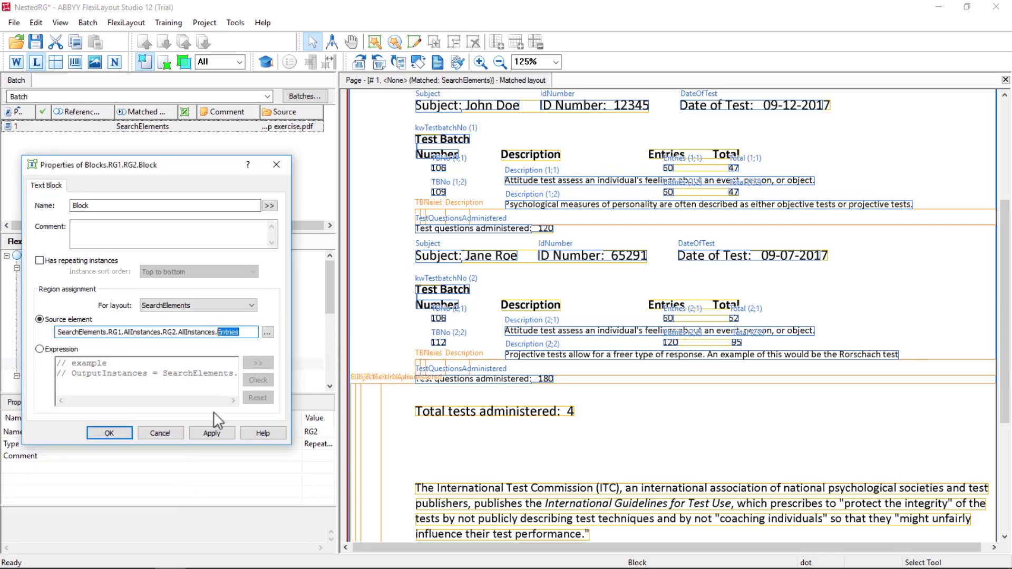
{"action": "left_click", "coordinate": [212, 433]}
{"action": "type", "text": "Entries"}
{"action": "left_click", "coordinate": [215, 431]}
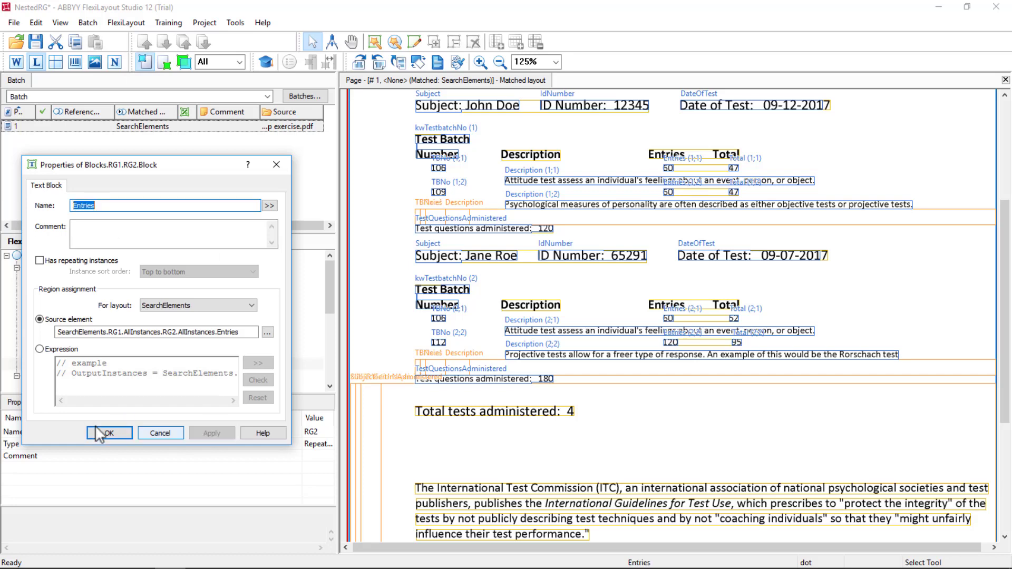
{"action": "left_click", "coordinate": [102, 430]}
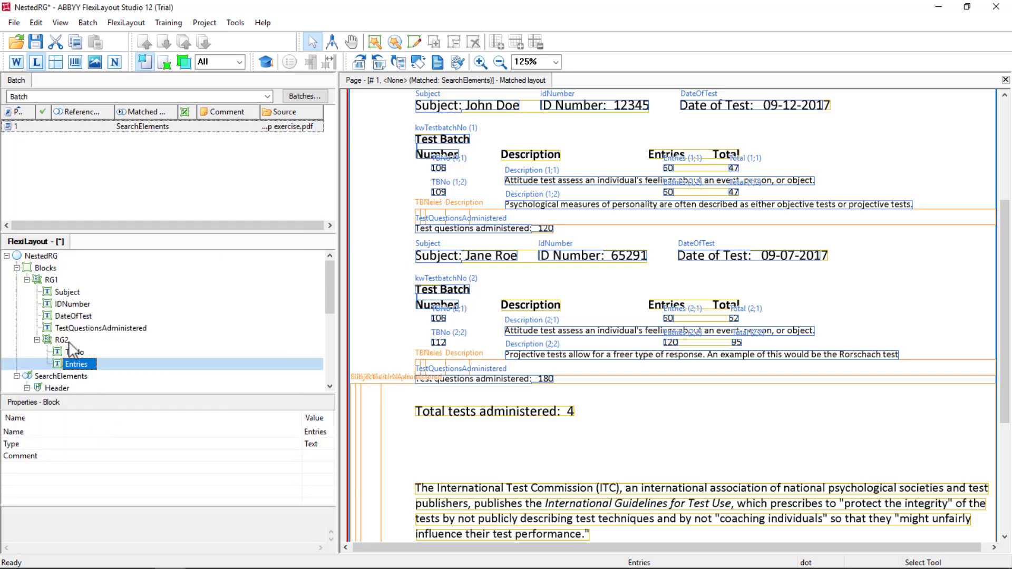
Add a text block named Total to the RG2 block, with source element SearchElements.RG1.AllInstances.RG2.AllInstances.Total.
{"action": "right_click", "coordinate": [69, 341]}
{"action": "mouse_move", "coordinate": [150, 351]}
{"action": "left_click", "coordinate": [248, 350]}
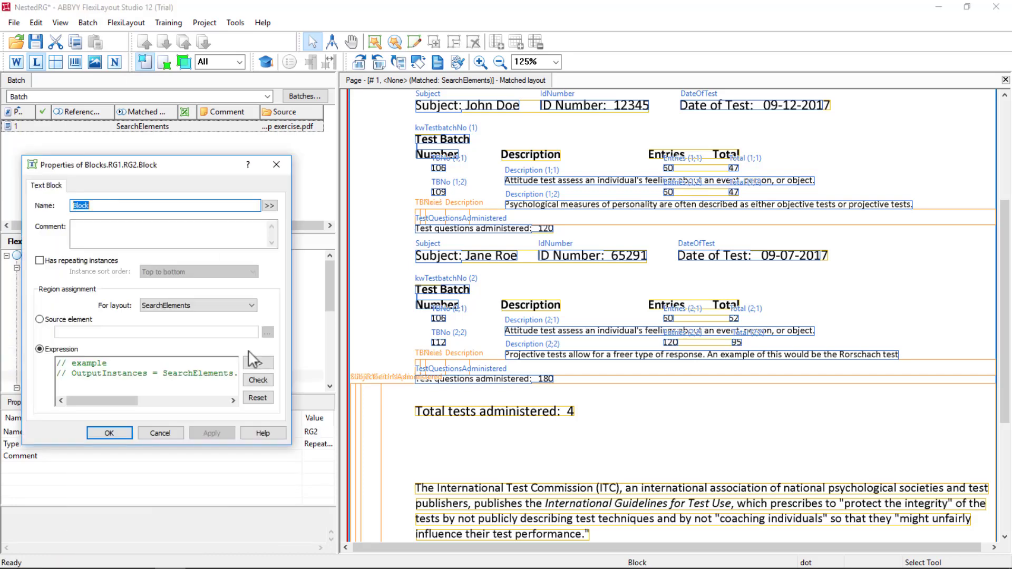
{"action": "type", "text": "T"}
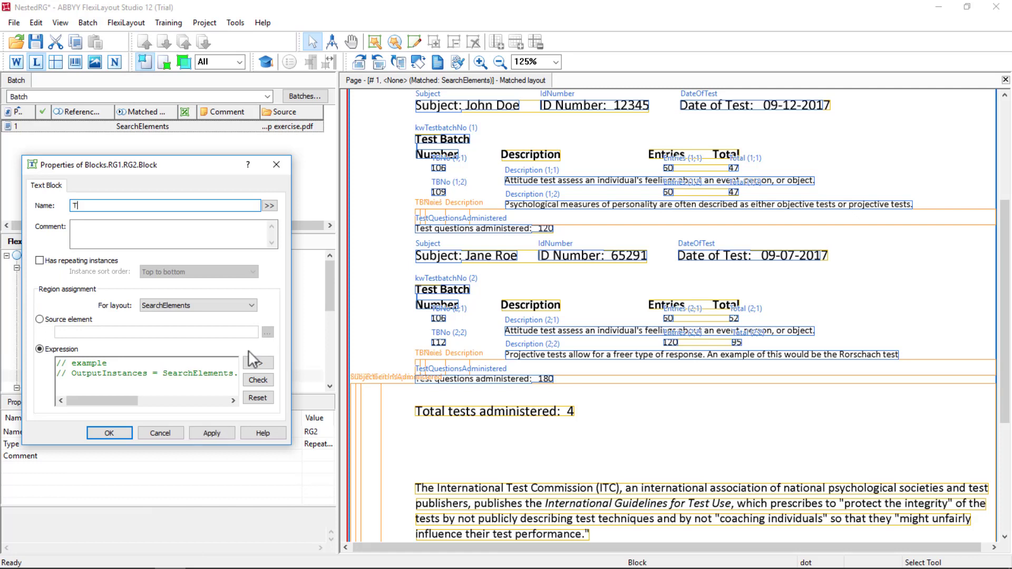
{"action": "type", "text": "otal"}
{"action": "left_click", "coordinate": [44, 322]}
{"action": "left_click", "coordinate": [267, 332]}
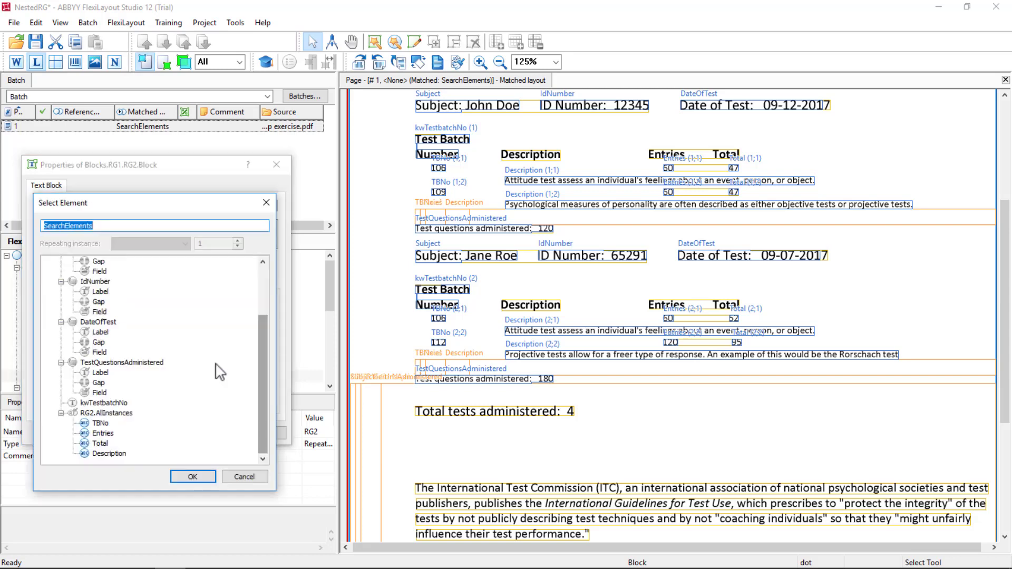
{"action": "left_click", "coordinate": [100, 443]}
{"action": "left_click", "coordinate": [190, 477]}
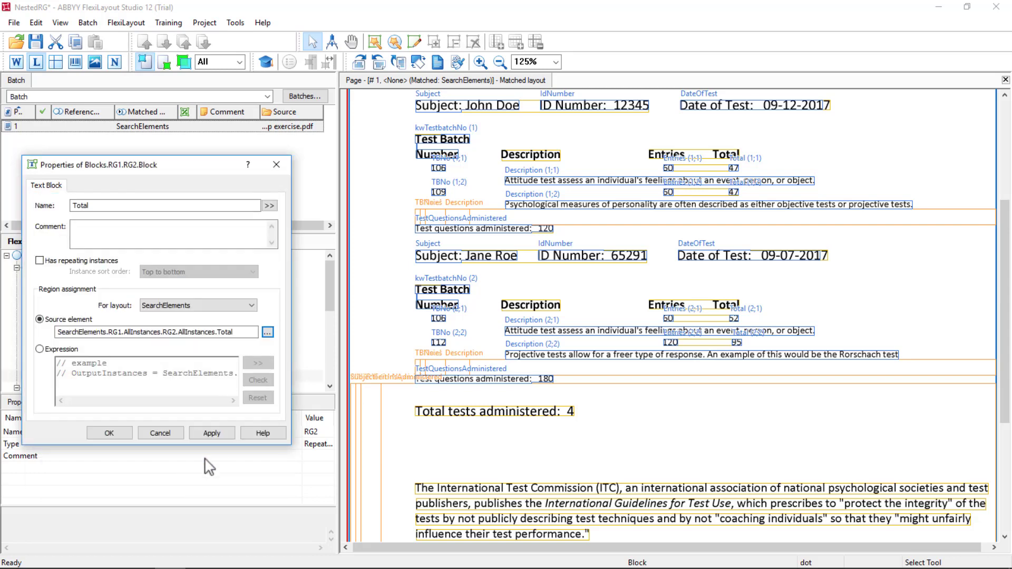
{"action": "left_click", "coordinate": [123, 435]}
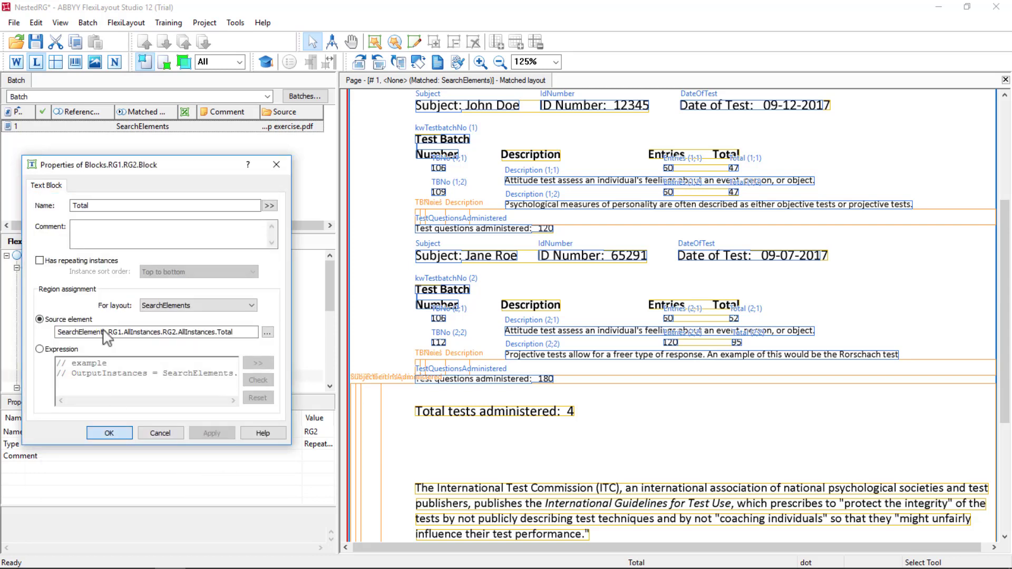
Add a text block named Description to the RG2 block, with source element SearchElements.RG1.AllInstances.RG2.AllInstances.Description.
{"action": "right_click", "coordinate": [103, 343]}
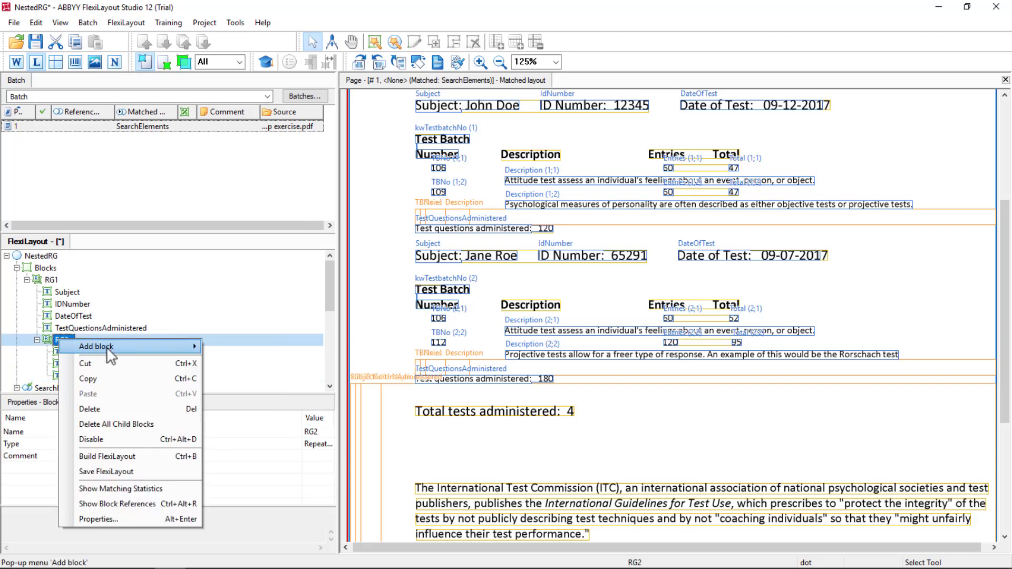
{"action": "mouse_move", "coordinate": [122, 346]}
{"action": "left_click", "coordinate": [219, 348]}
{"action": "type", "text": "Description"}
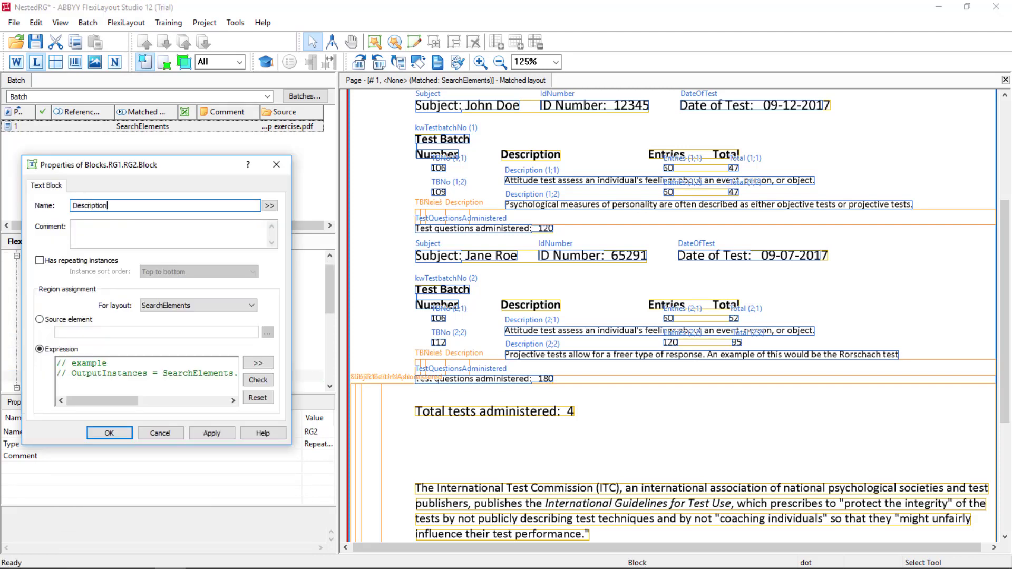
{"action": "left_click", "coordinate": [50, 320]}
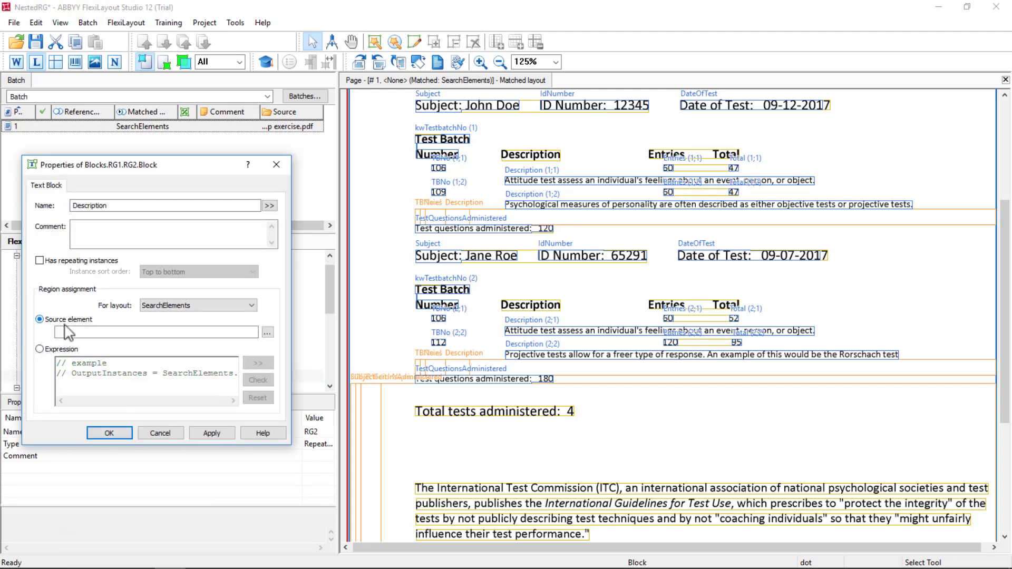
{"action": "left_click", "coordinate": [267, 332]}
{"action": "left_click", "coordinate": [112, 455]}
{"action": "left_click", "coordinate": [192, 477]}
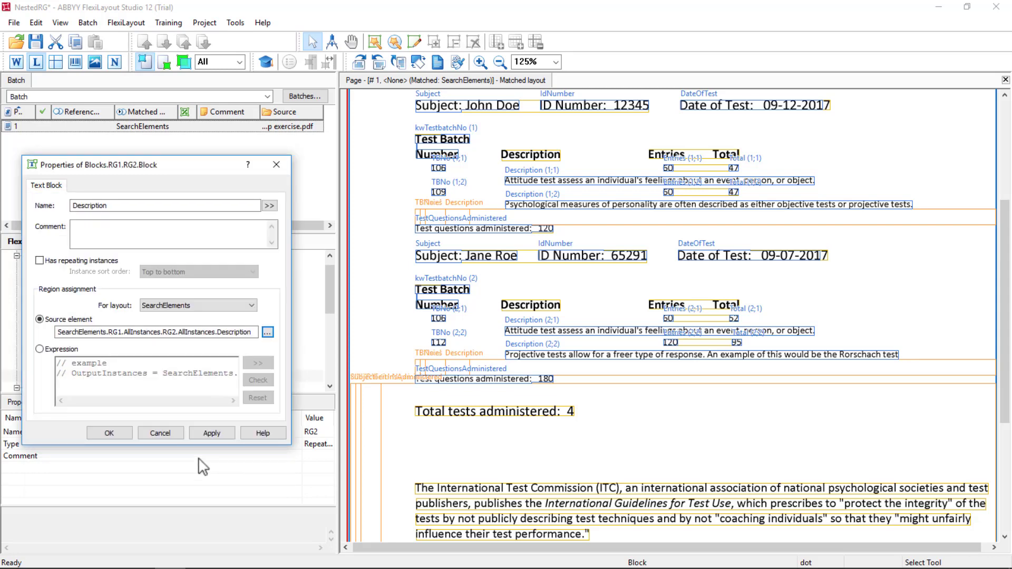
{"action": "left_click", "coordinate": [212, 433]}
{"action": "left_click", "coordinate": [109, 433]}
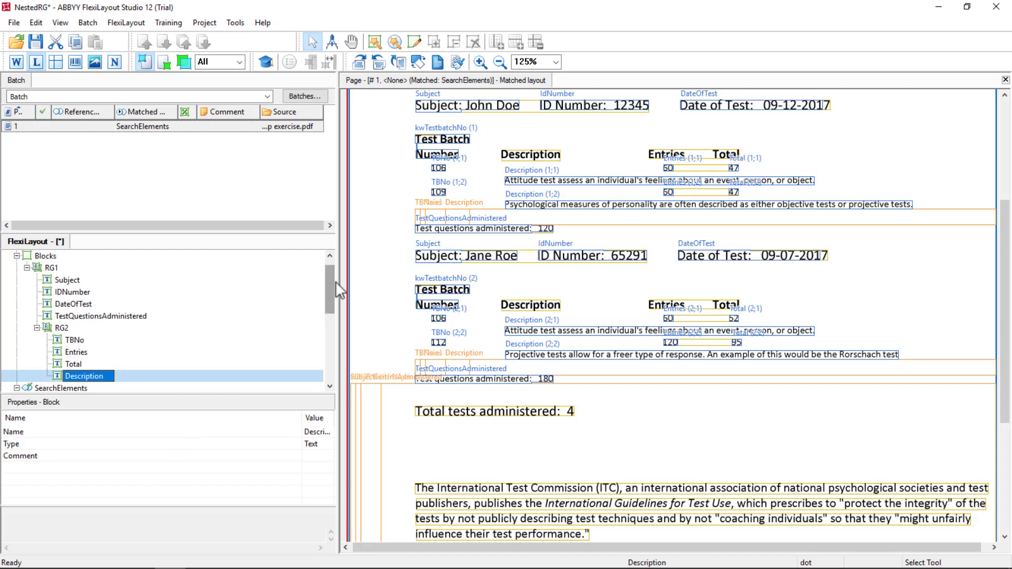
{"action": "left_click_drag", "start_coordinate": [335, 281], "coordinate": [322, 363]}
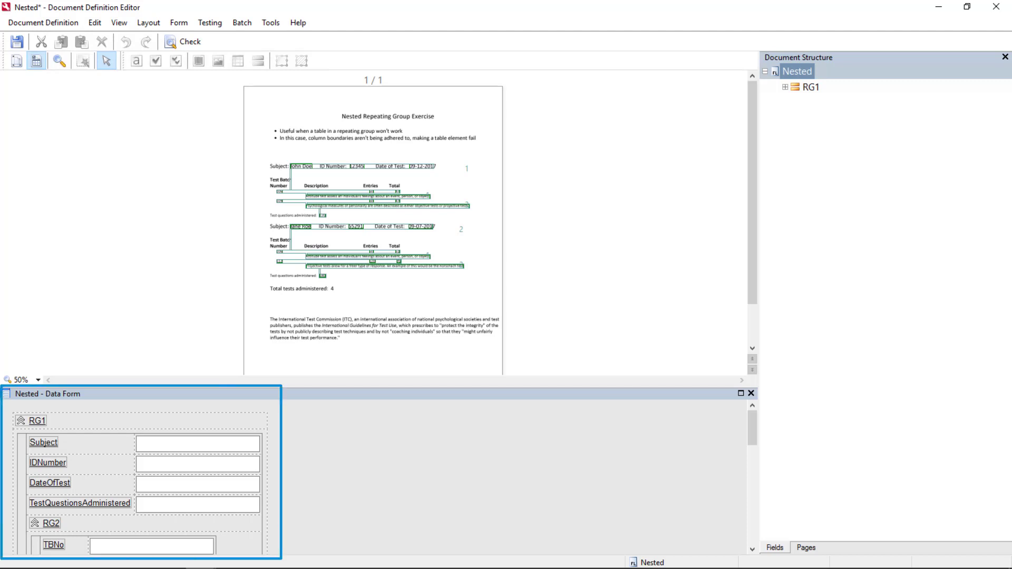
In Document Definition Editor, test the Nested definition and check the first RG1 instance's Subject, IDNumber, DateOfTest and TestQuestionsAdministered against the page image.
{"action": "left_click", "coordinate": [210, 23]}
{"action": "left_click", "coordinate": [235, 38]}
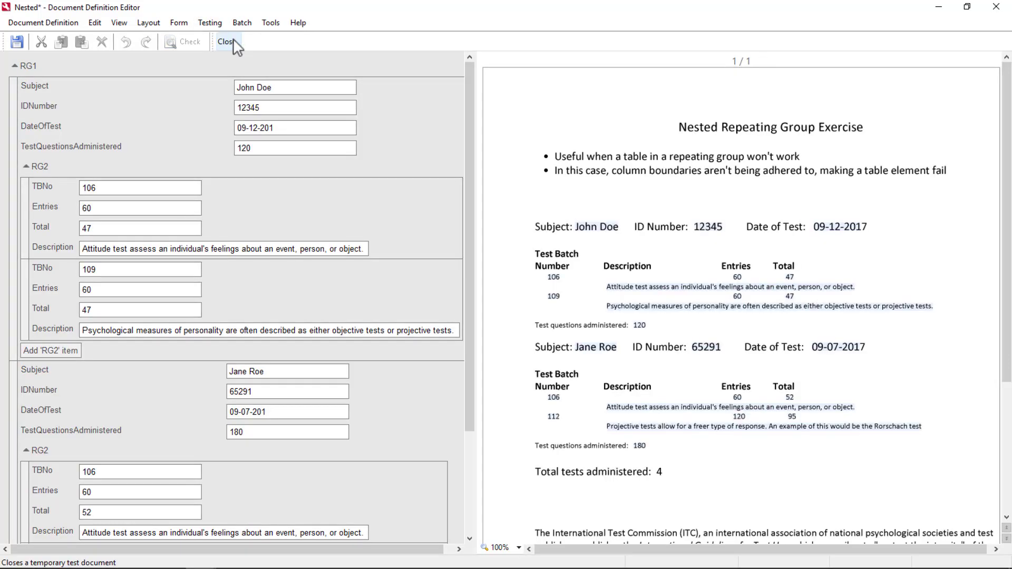
{"action": "left_click", "coordinate": [315, 93]}
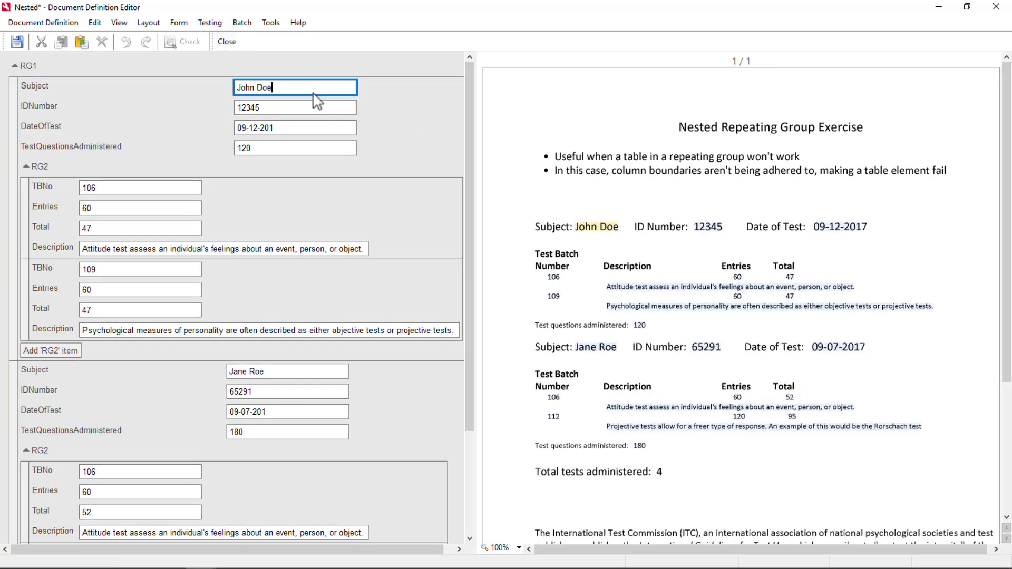
{"action": "left_click", "coordinate": [313, 109]}
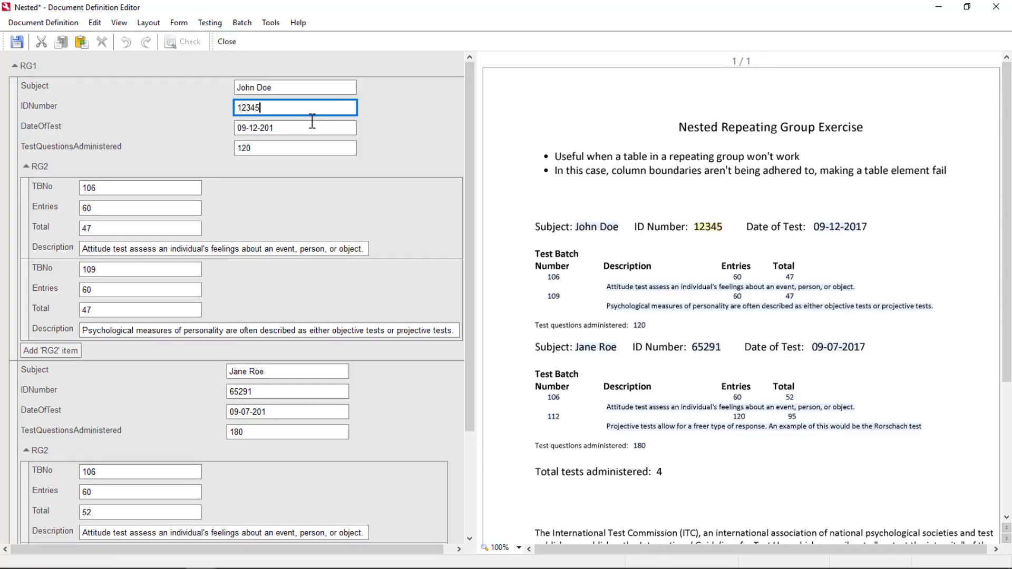
{"action": "left_click", "coordinate": [302, 129]}
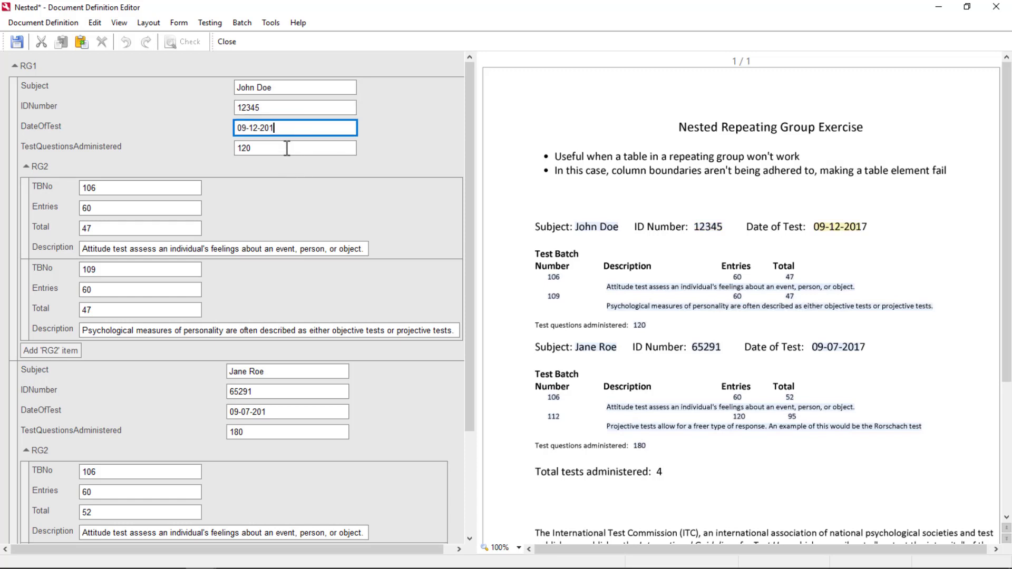
{"action": "left_click", "coordinate": [288, 148]}
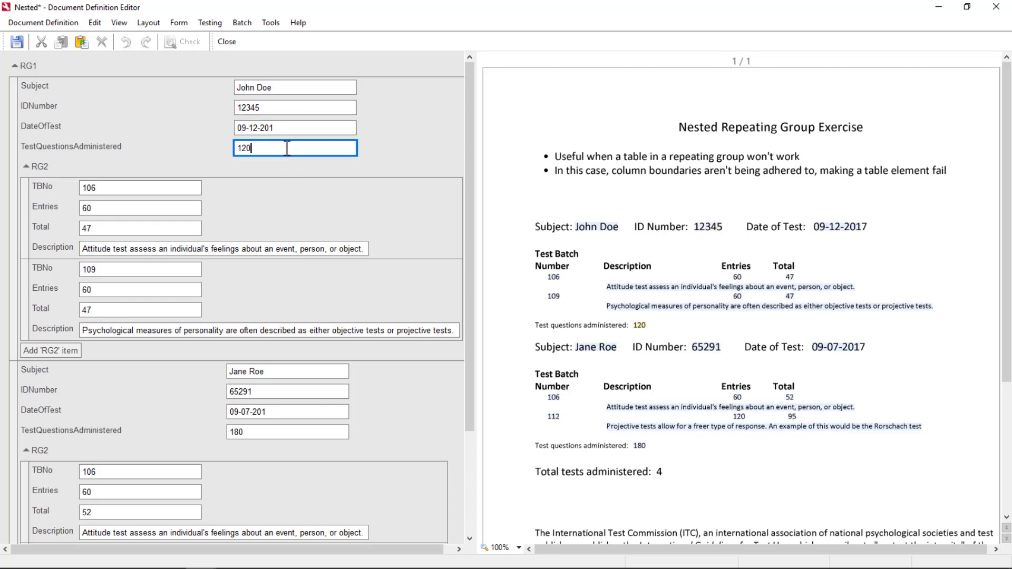
Check the TBNo, Entries, Total and Description fields of both RG2 items in the first RG1 instance against the page image.
{"action": "left_click", "coordinate": [124, 189]}
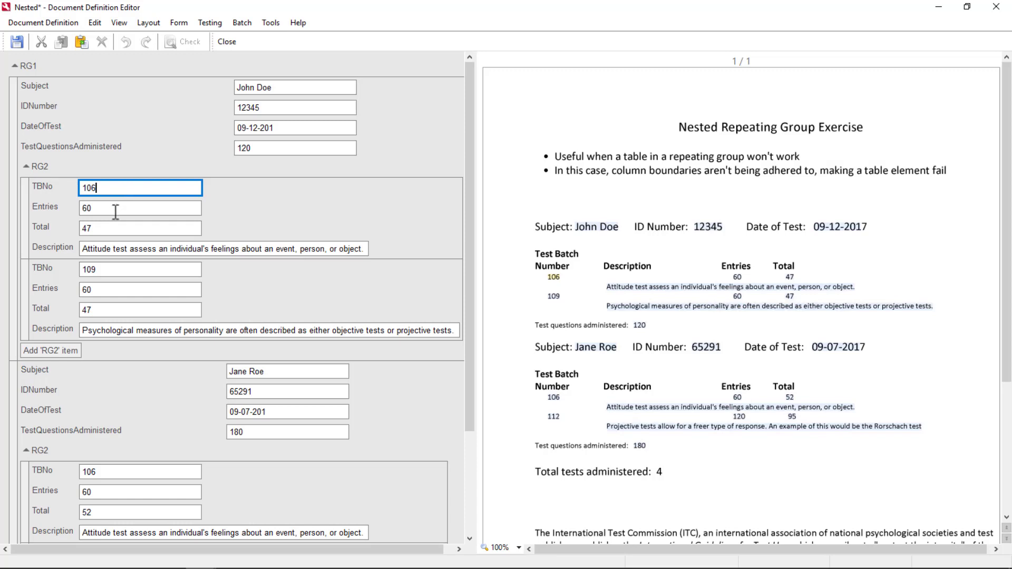
{"action": "left_click", "coordinate": [115, 210]}
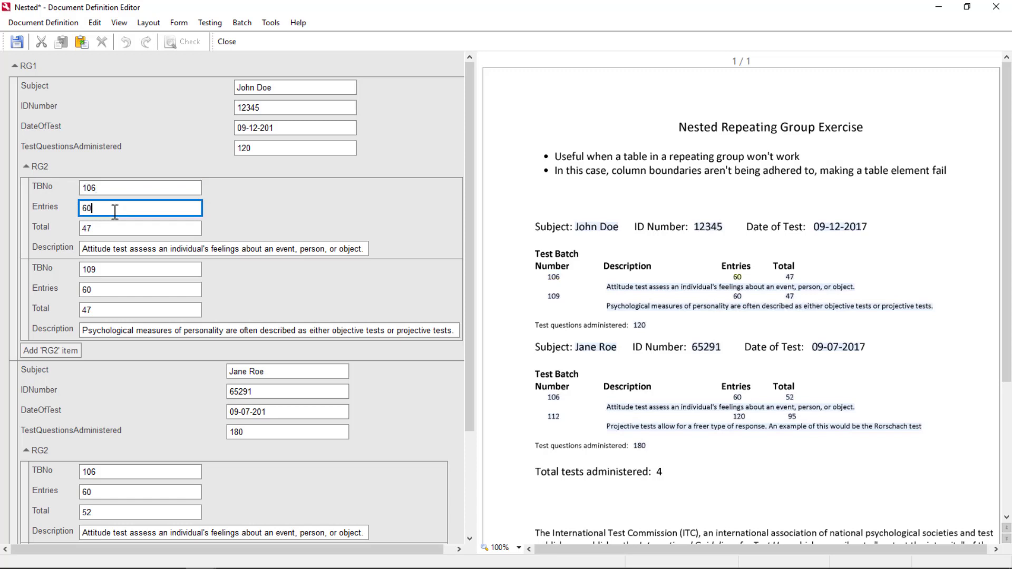
{"action": "left_click", "coordinate": [112, 230]}
{"action": "left_click", "coordinate": [111, 249]}
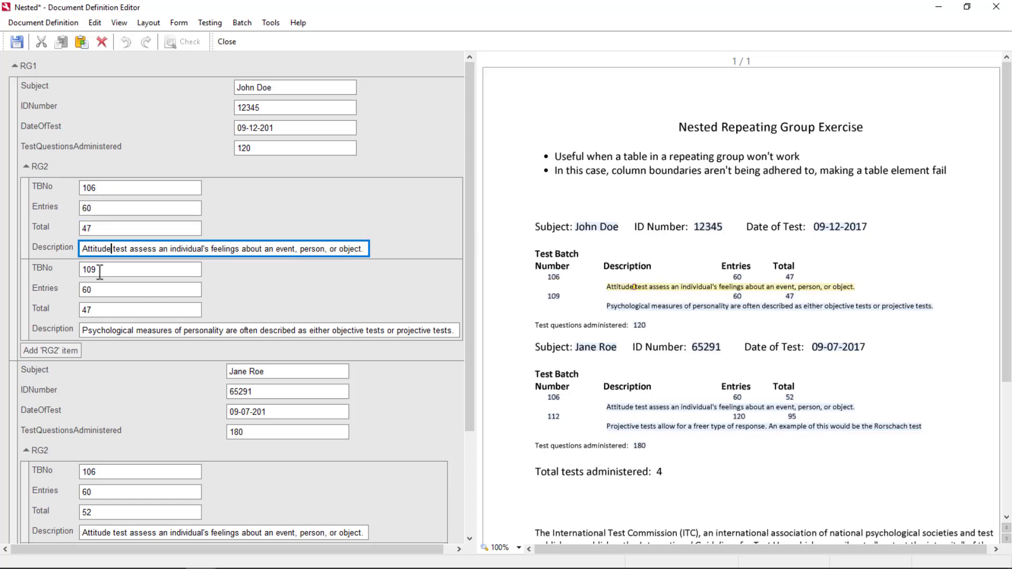
{"action": "left_click", "coordinate": [100, 270]}
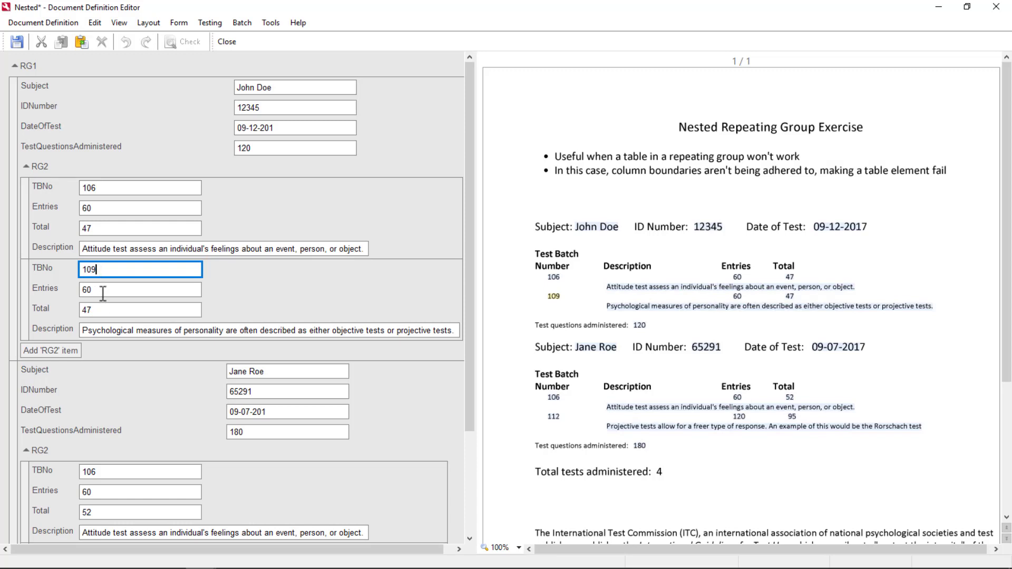
{"action": "left_click", "coordinate": [103, 291]}
{"action": "left_click", "coordinate": [103, 310]}
{"action": "left_click", "coordinate": [105, 330]}
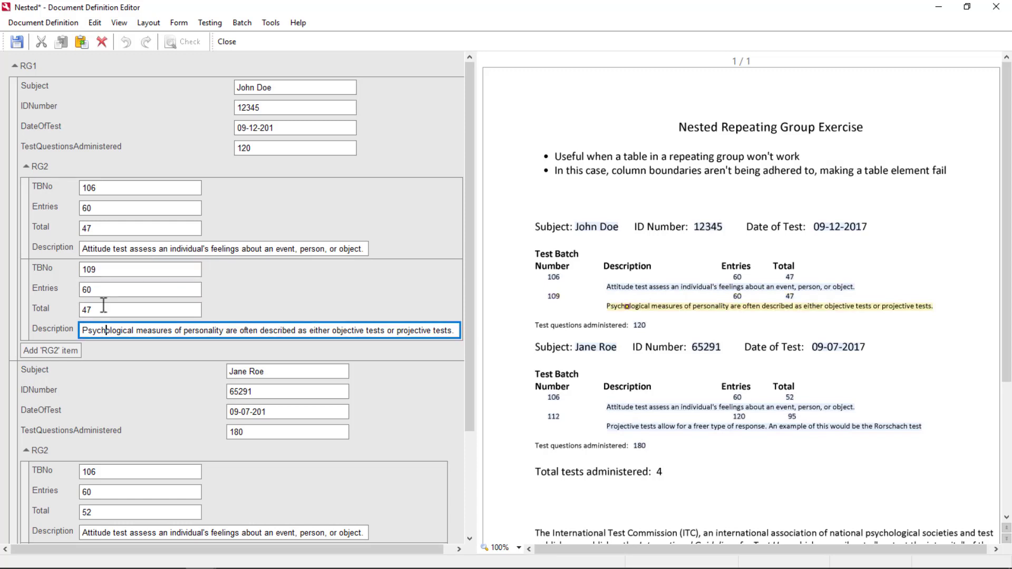
Check the extracted fields of the second RG1 instance against the page image, starting with Subject.
{"action": "scroll", "coordinate": [267, 327], "scroll_direction": "down", "scroll_amount": 3}
{"action": "left_click", "coordinate": [263, 236]}
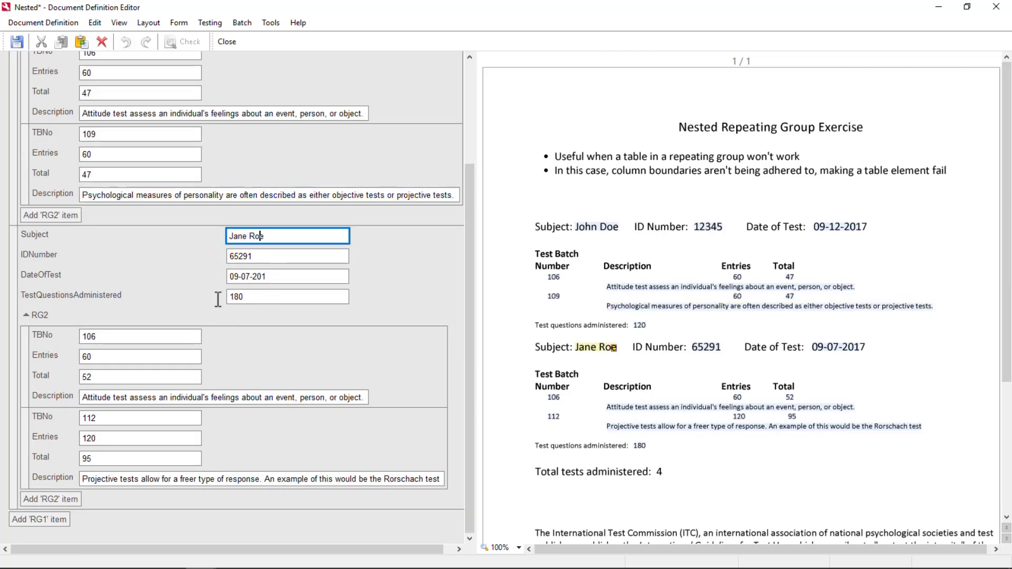